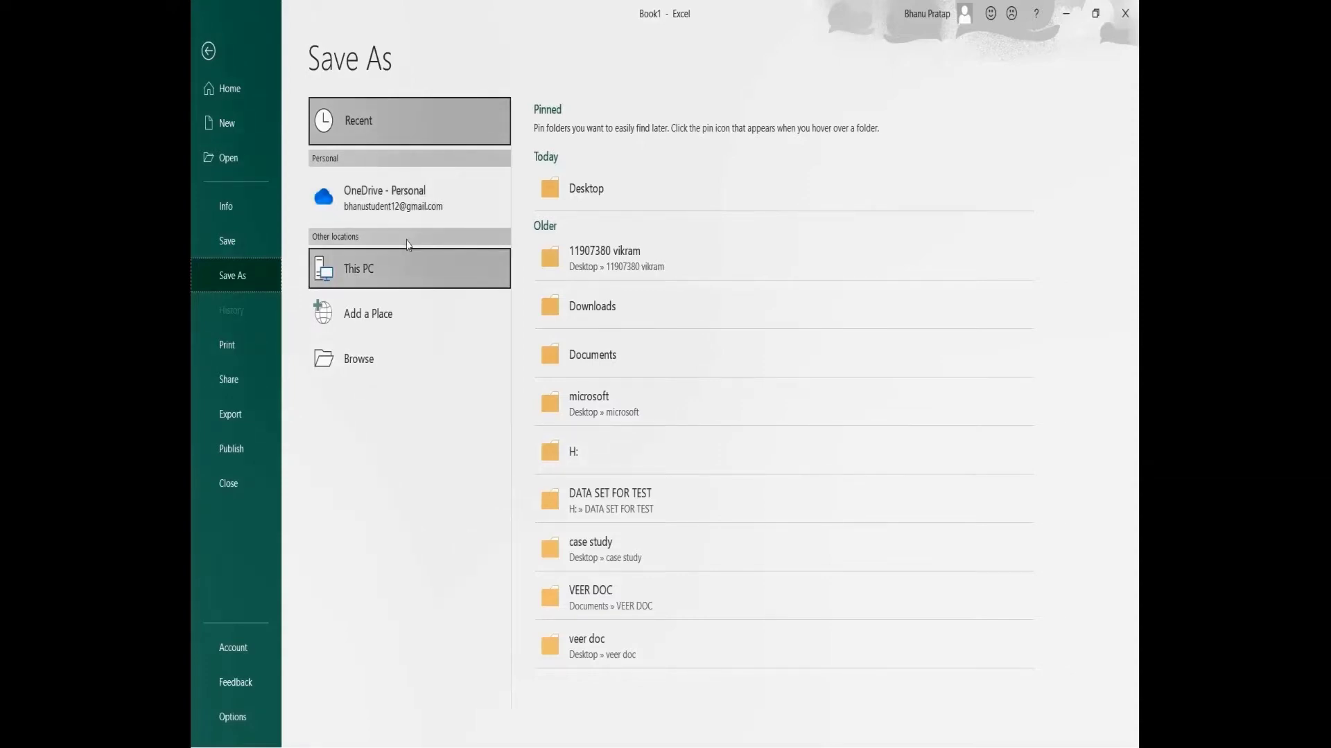
# Save the new workbook to the Desktop folder under the file name test.
pyautogui.click(374, 356)
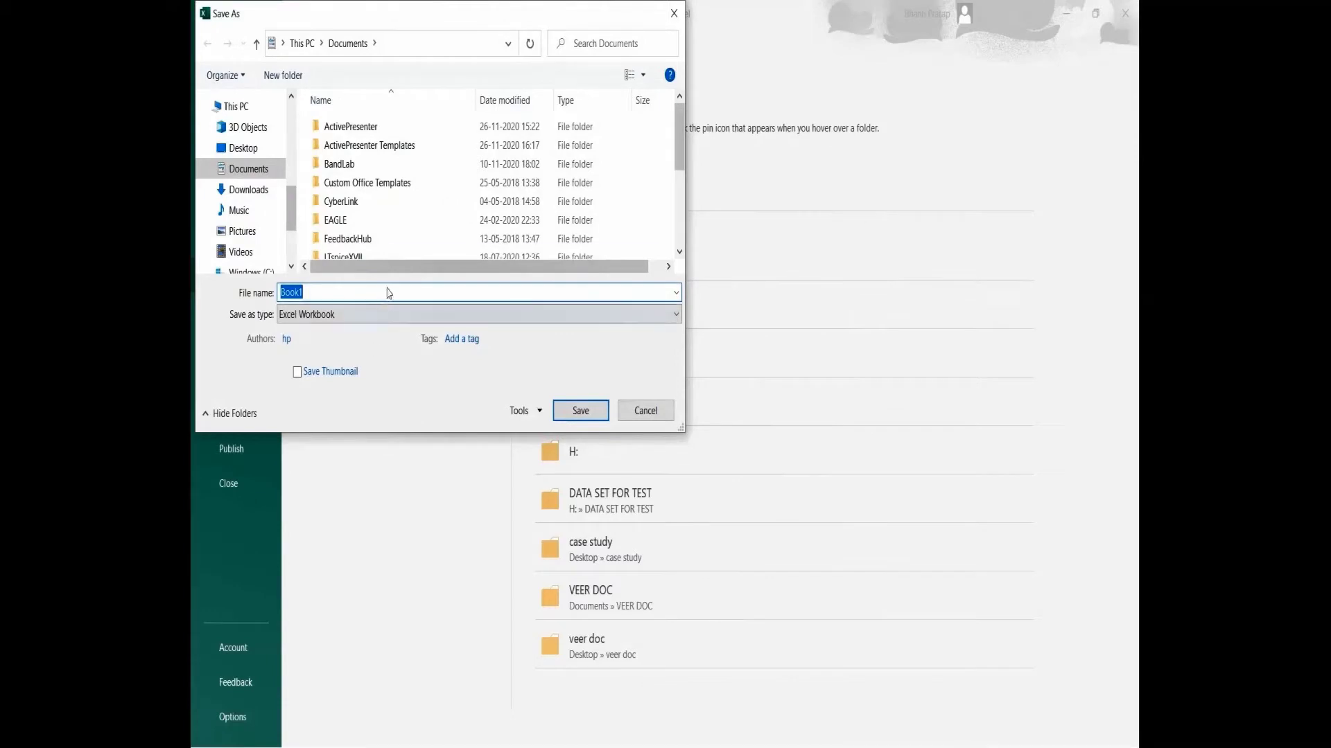
pyautogui.click(244, 149)
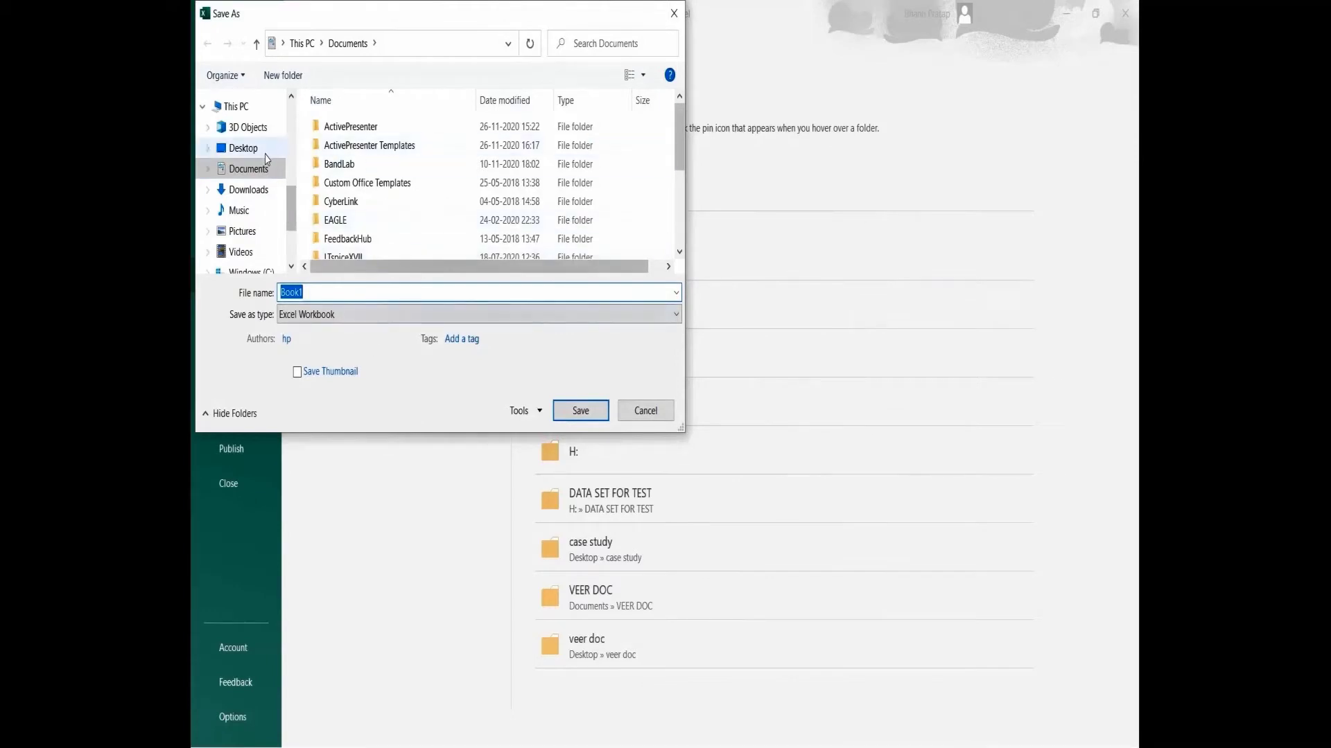
pyautogui.click(318, 292)
pyautogui.press('BackSpace')
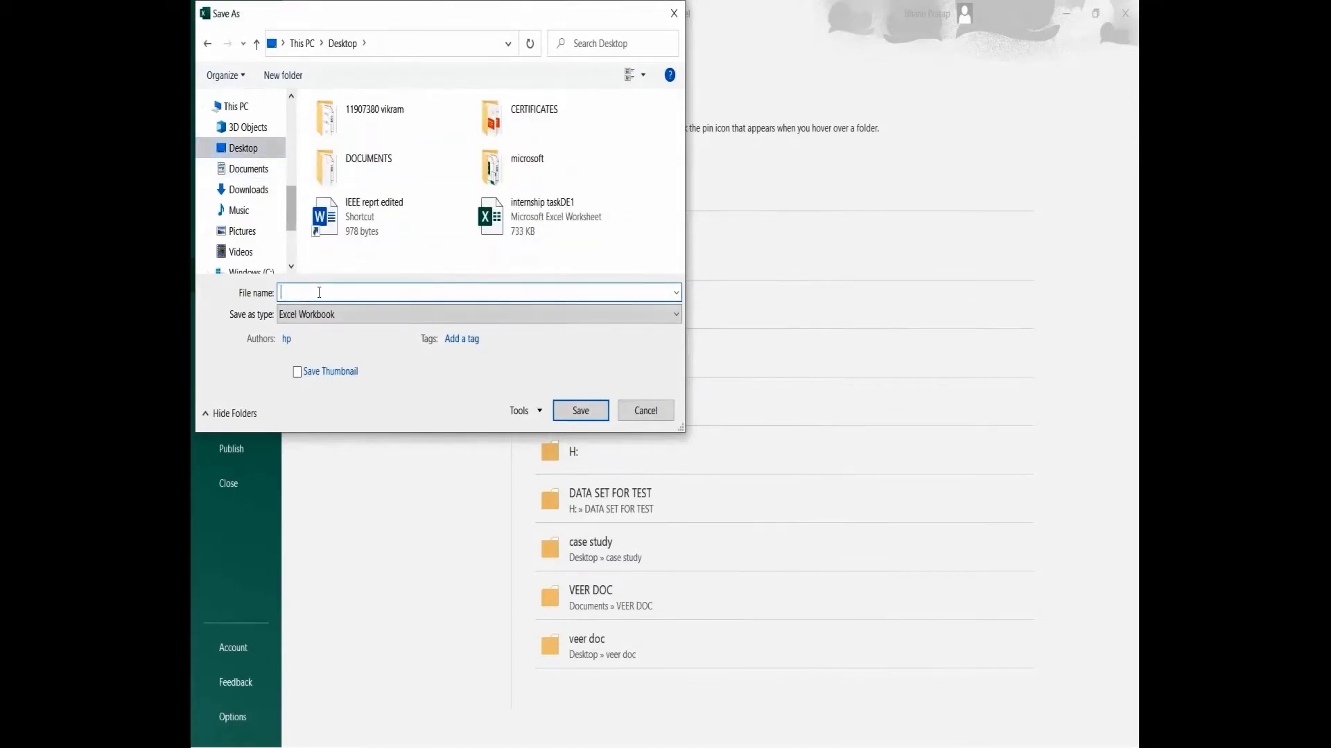
pyautogui.write('tst')
pyautogui.press('BackSpace')
pyautogui.press('BackSpace')
pyautogui.write('estt')
pyautogui.click(580, 410)
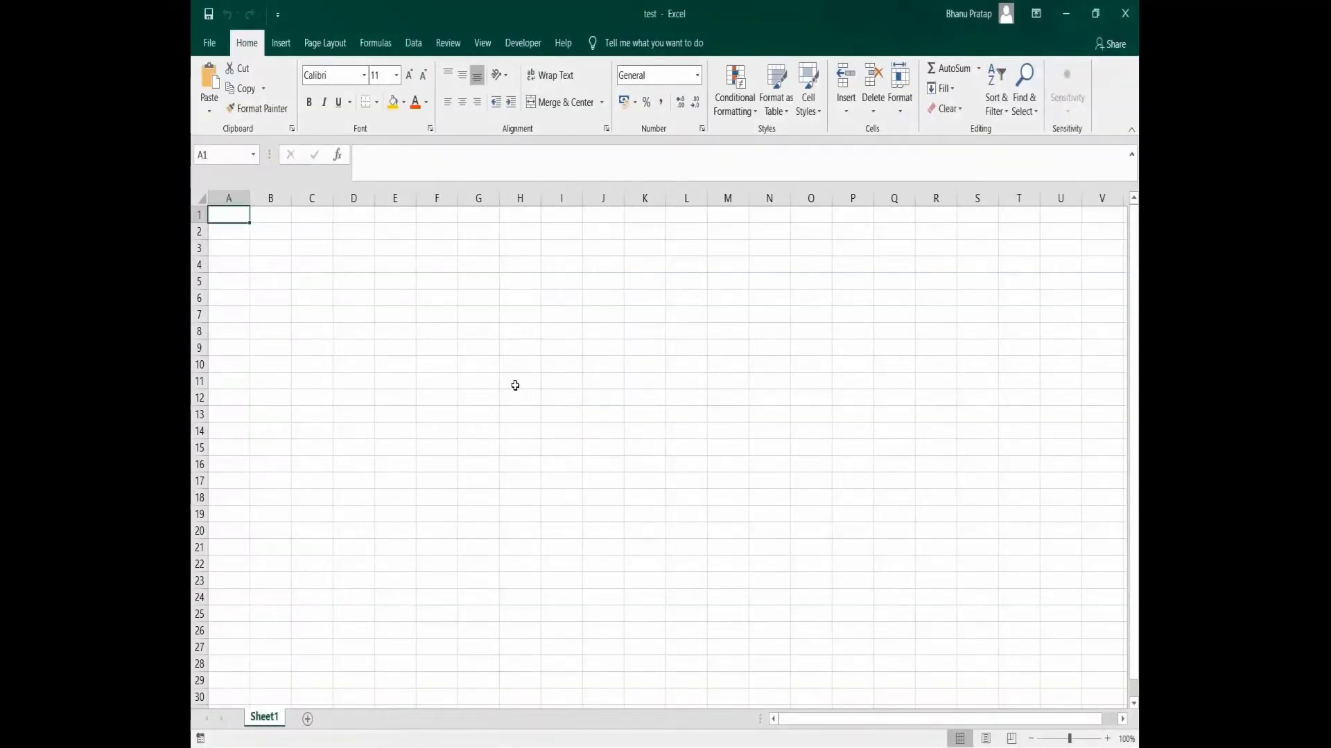
# Enter the letter j in cells E7 and F6.
pyautogui.click(400, 315)
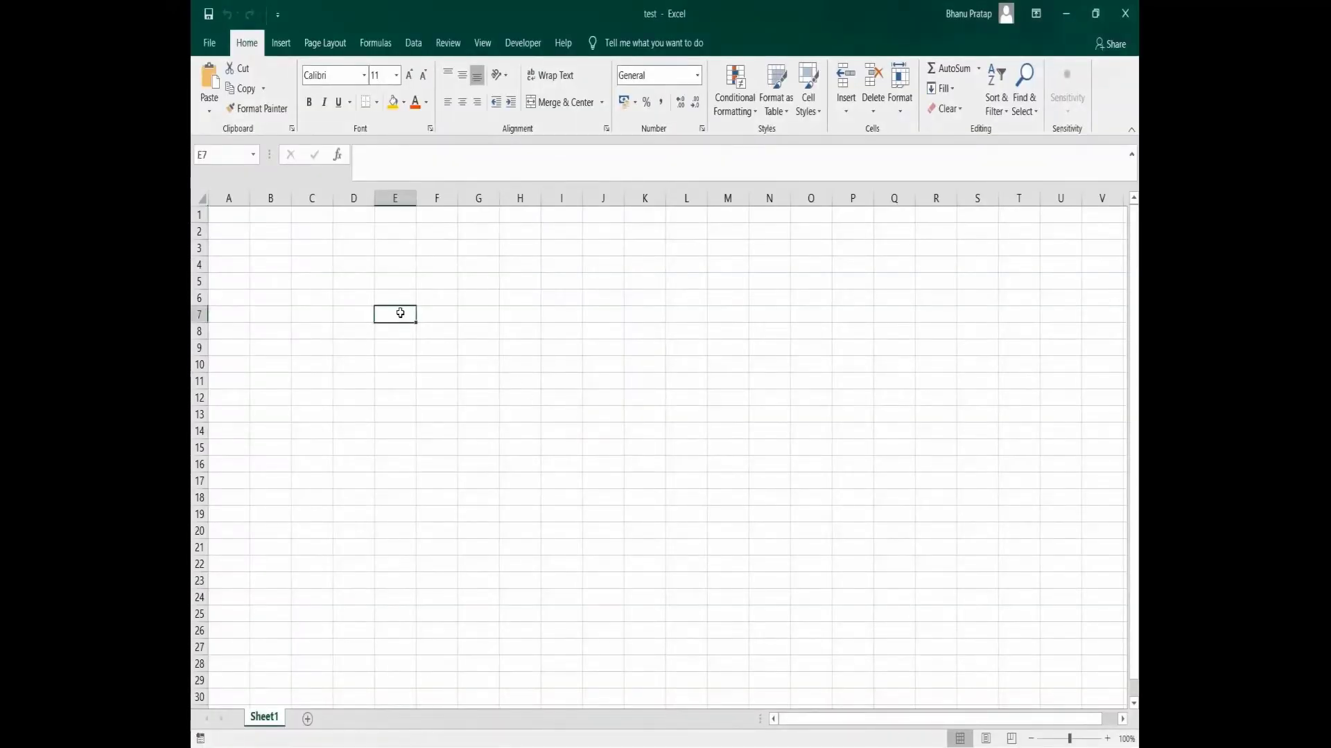
pyautogui.write('j')
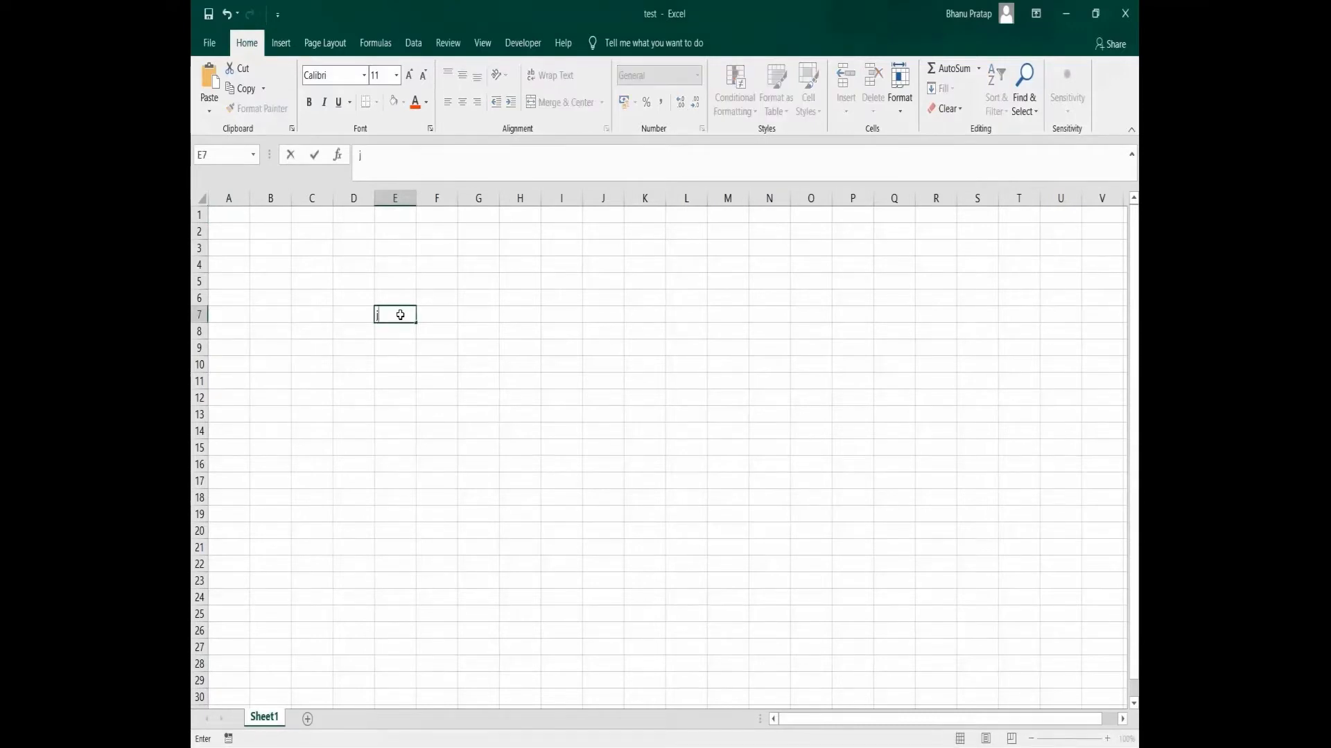
pyautogui.click(454, 295)
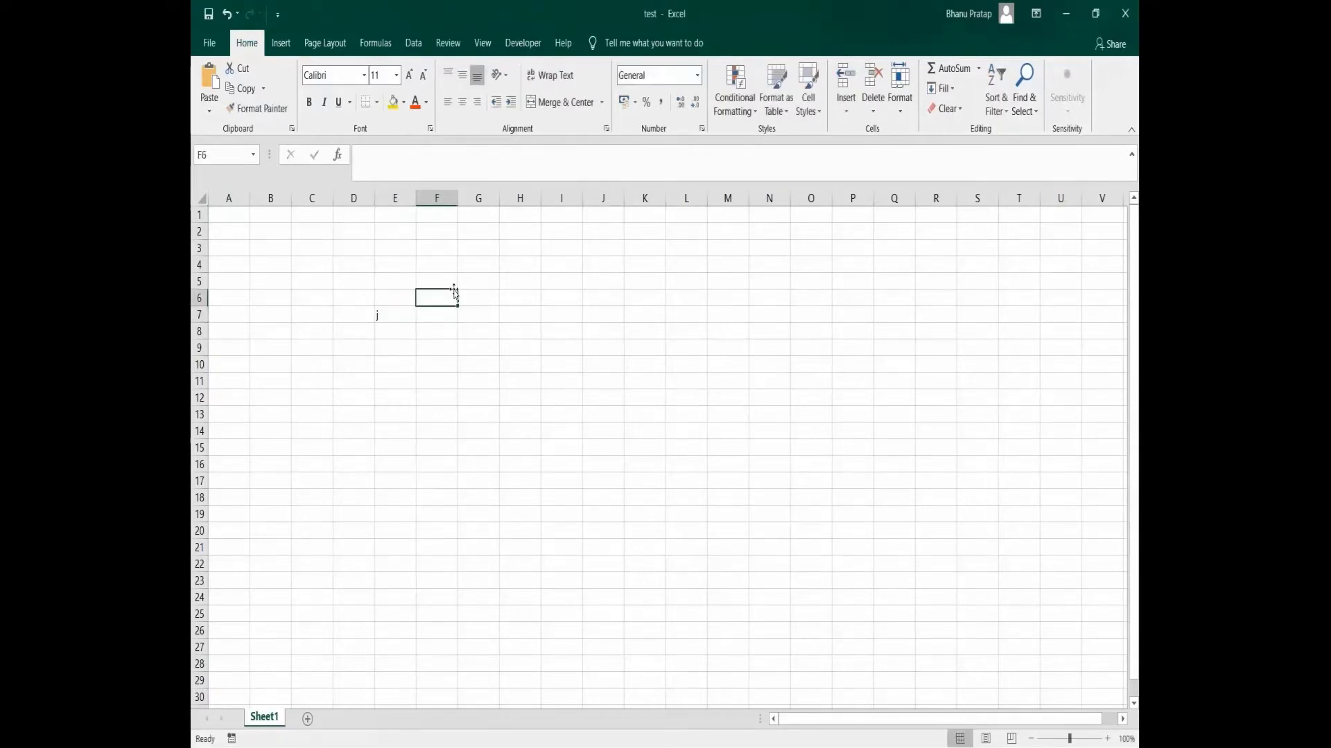
pyautogui.write('j')
# Save the changes to the existing test workbook.
pyautogui.click(206, 14)
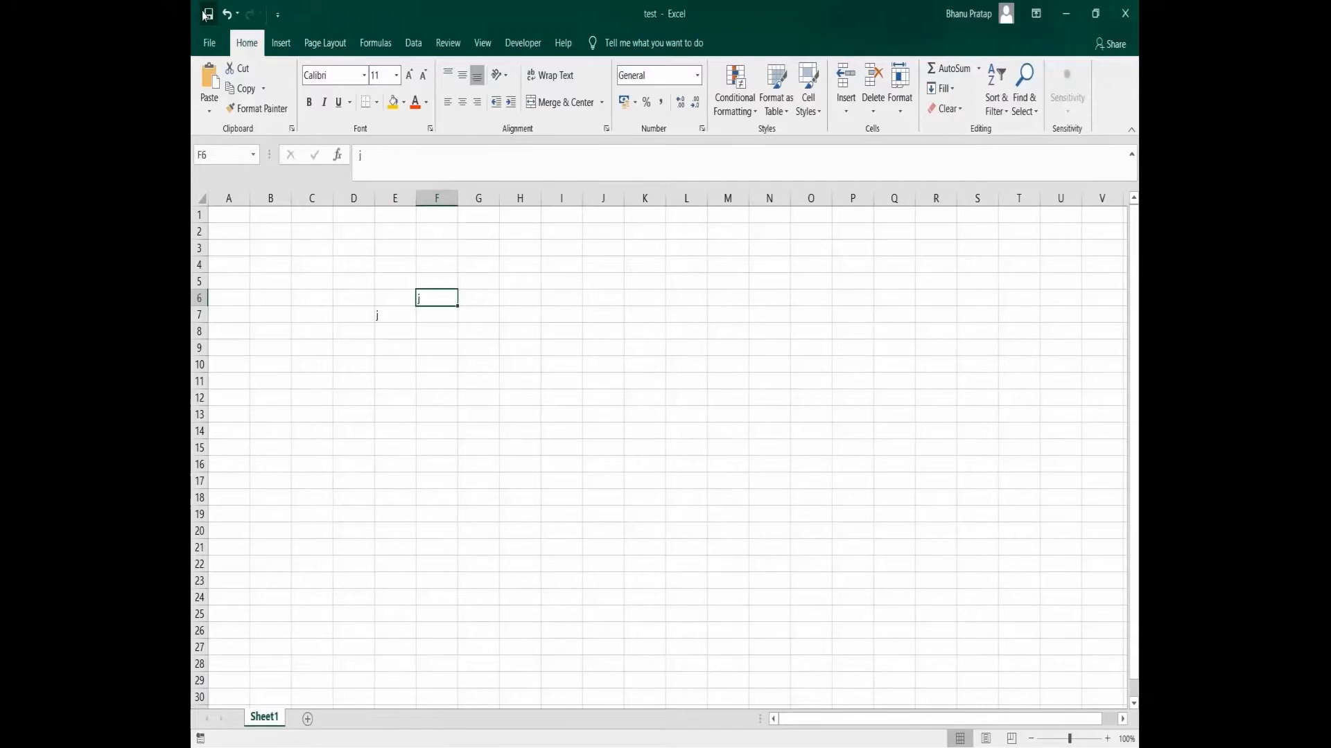
pyautogui.click(219, 47)
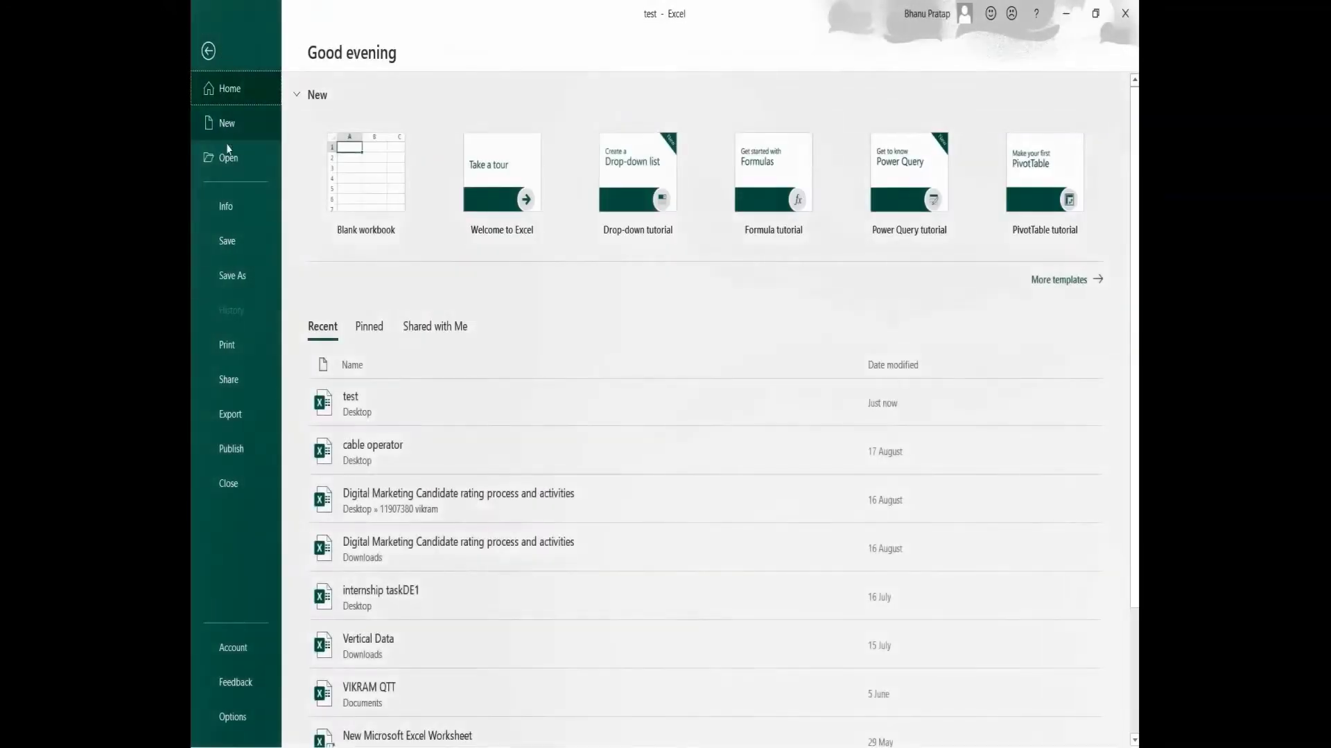
pyautogui.click(239, 248)
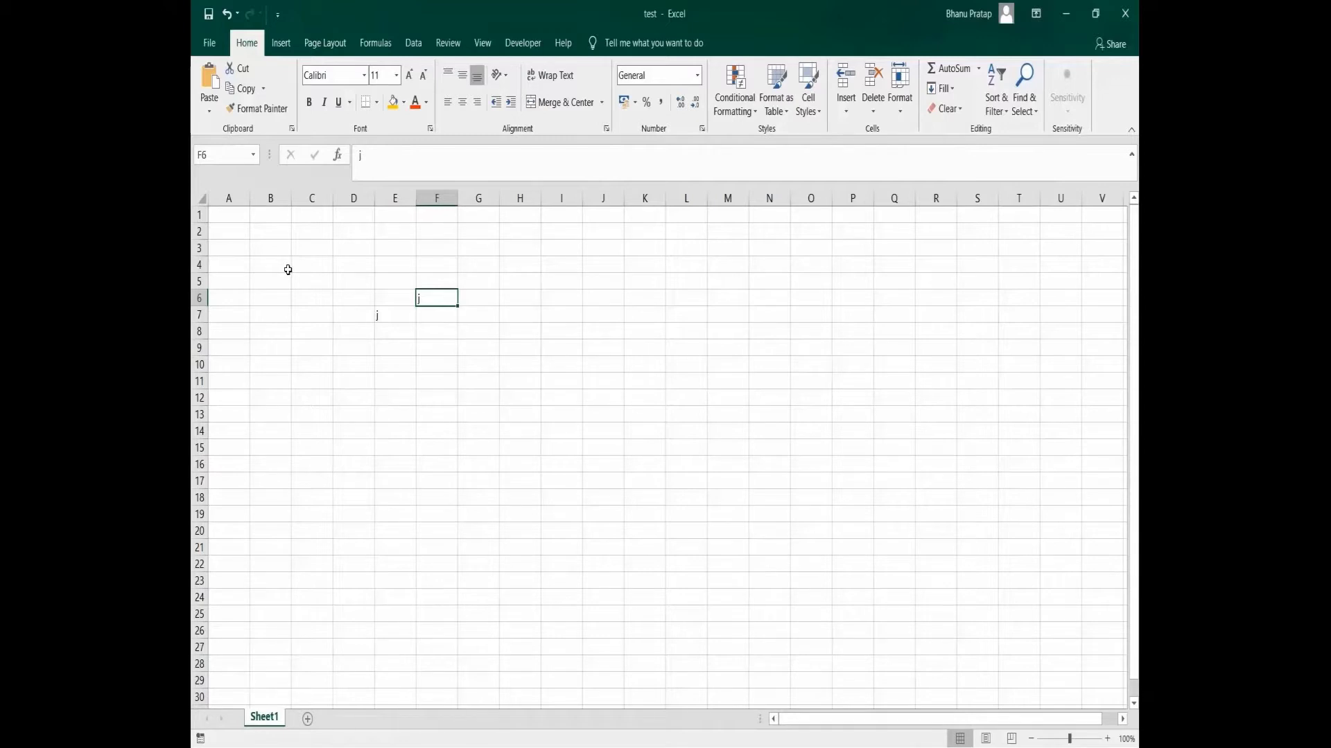
# Save a copy of the workbook to the Desktop folder under the file name test 2.
pyautogui.click(209, 43)
pyautogui.click(232, 276)
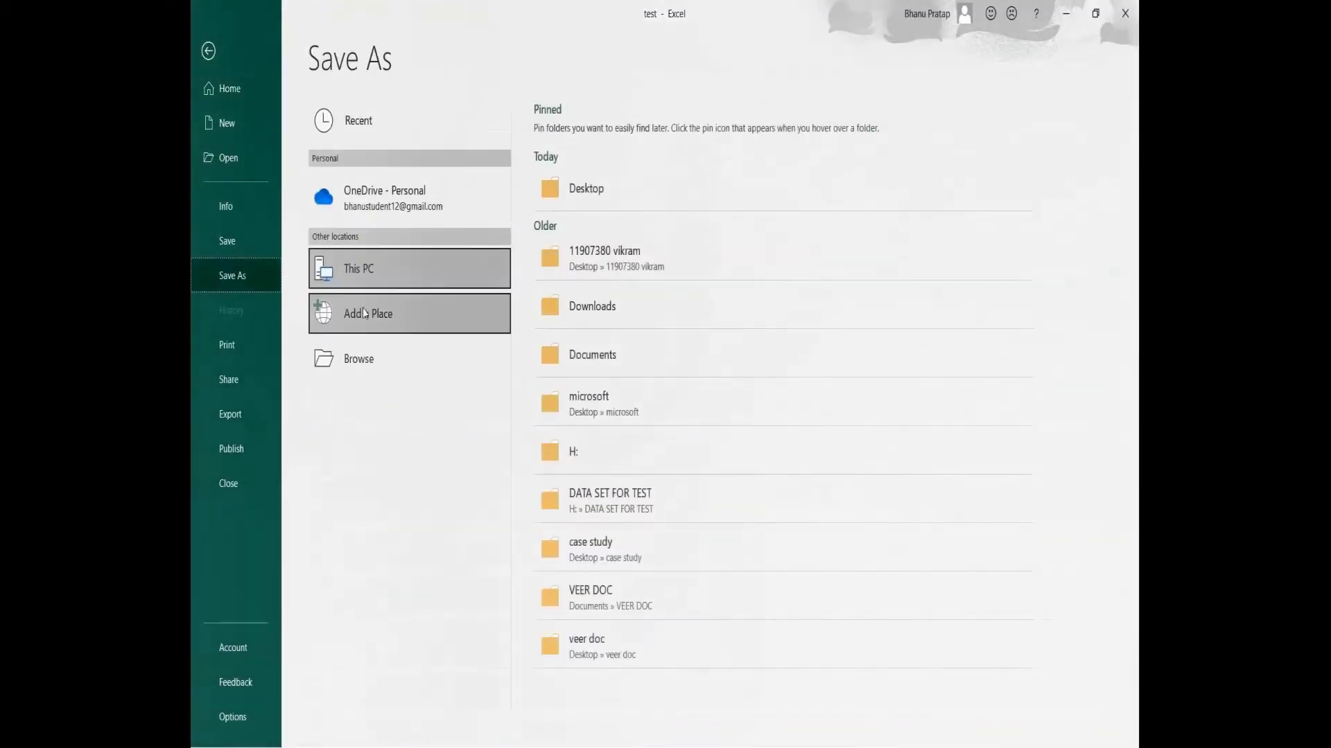
pyautogui.click(359, 359)
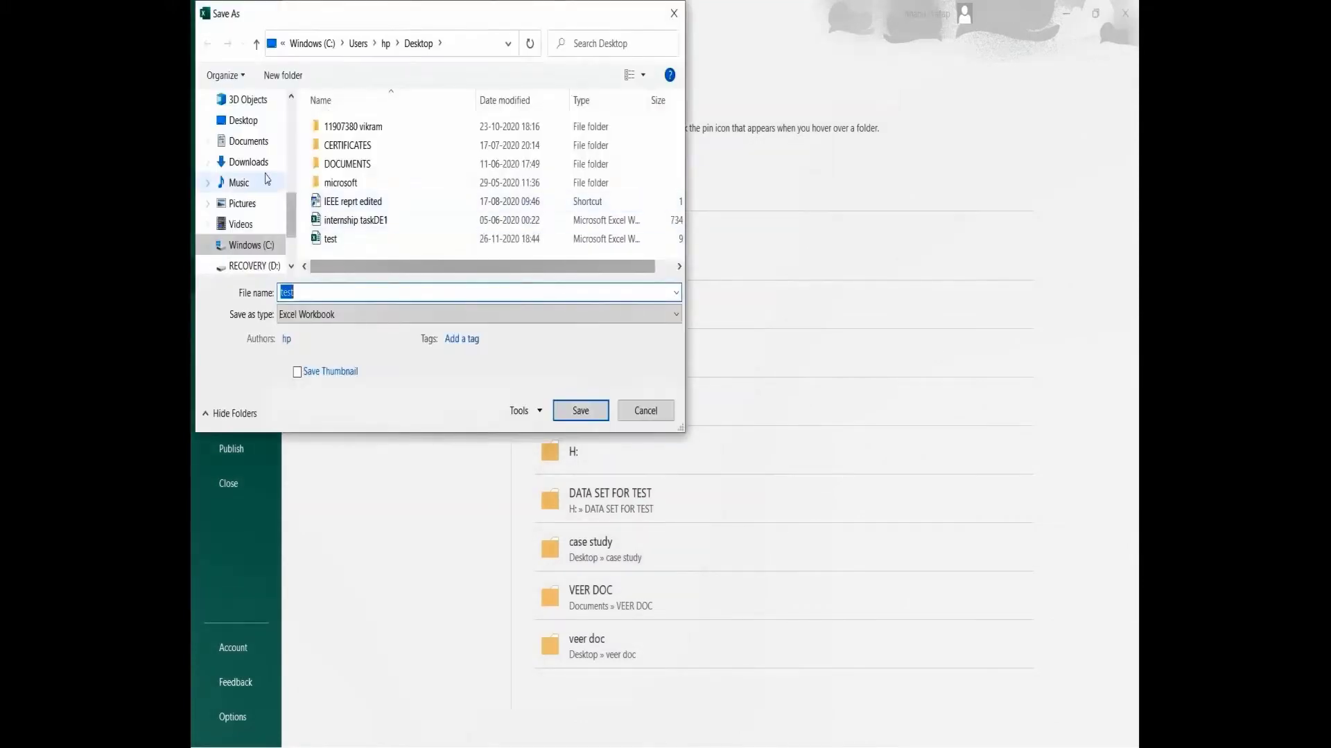
pyautogui.click(252, 123)
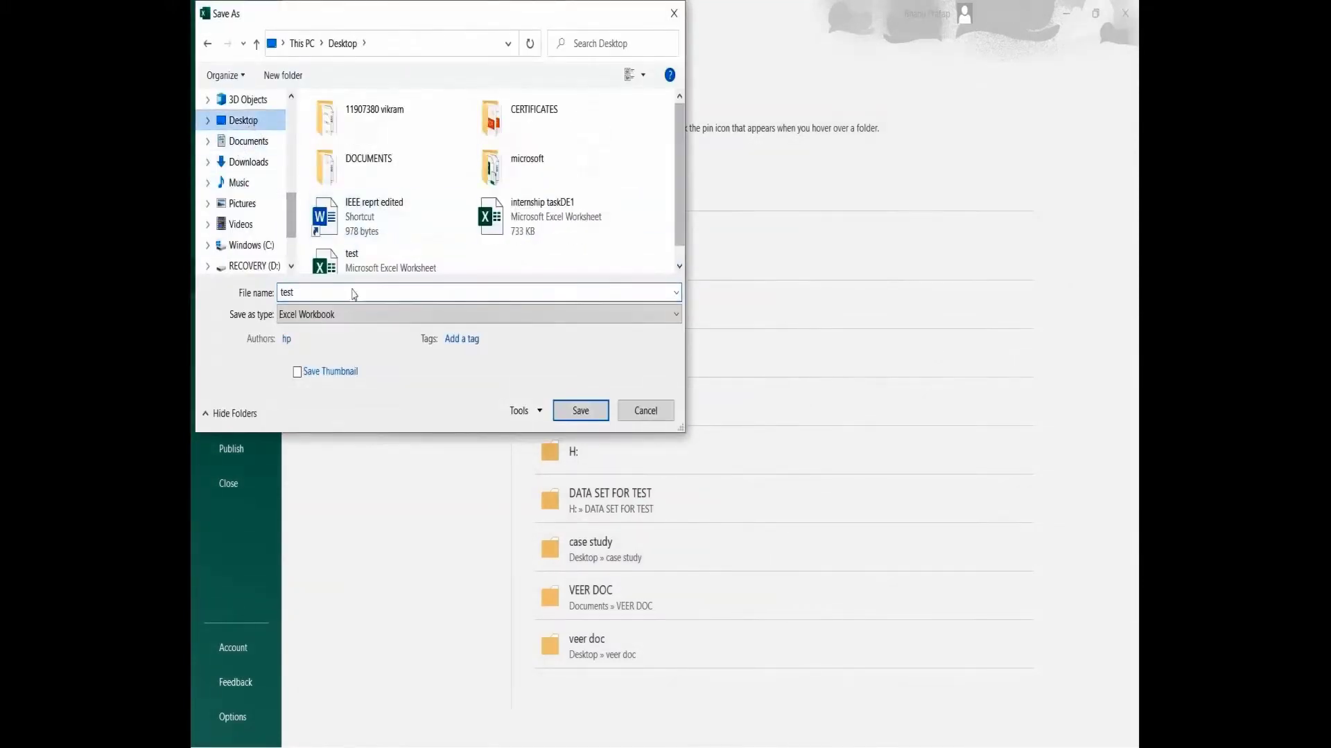
pyautogui.click(326, 293)
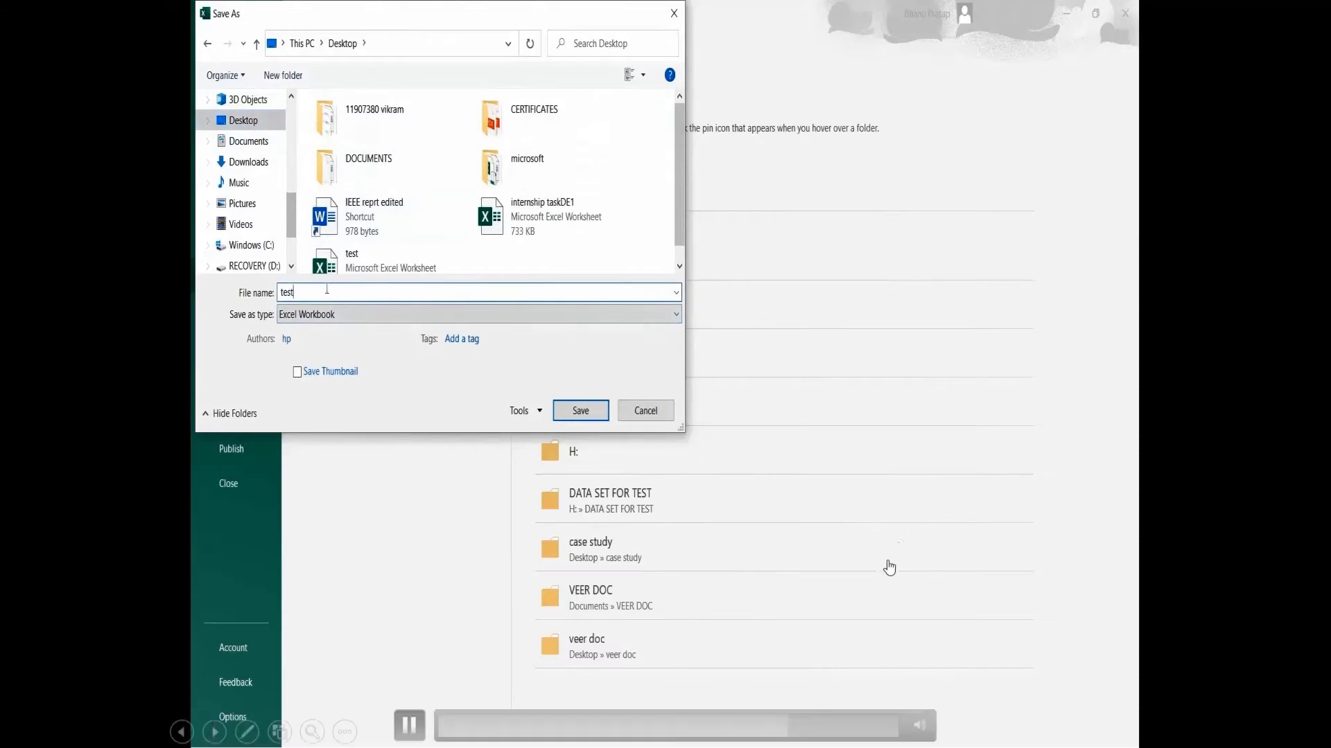
pyautogui.write('2')
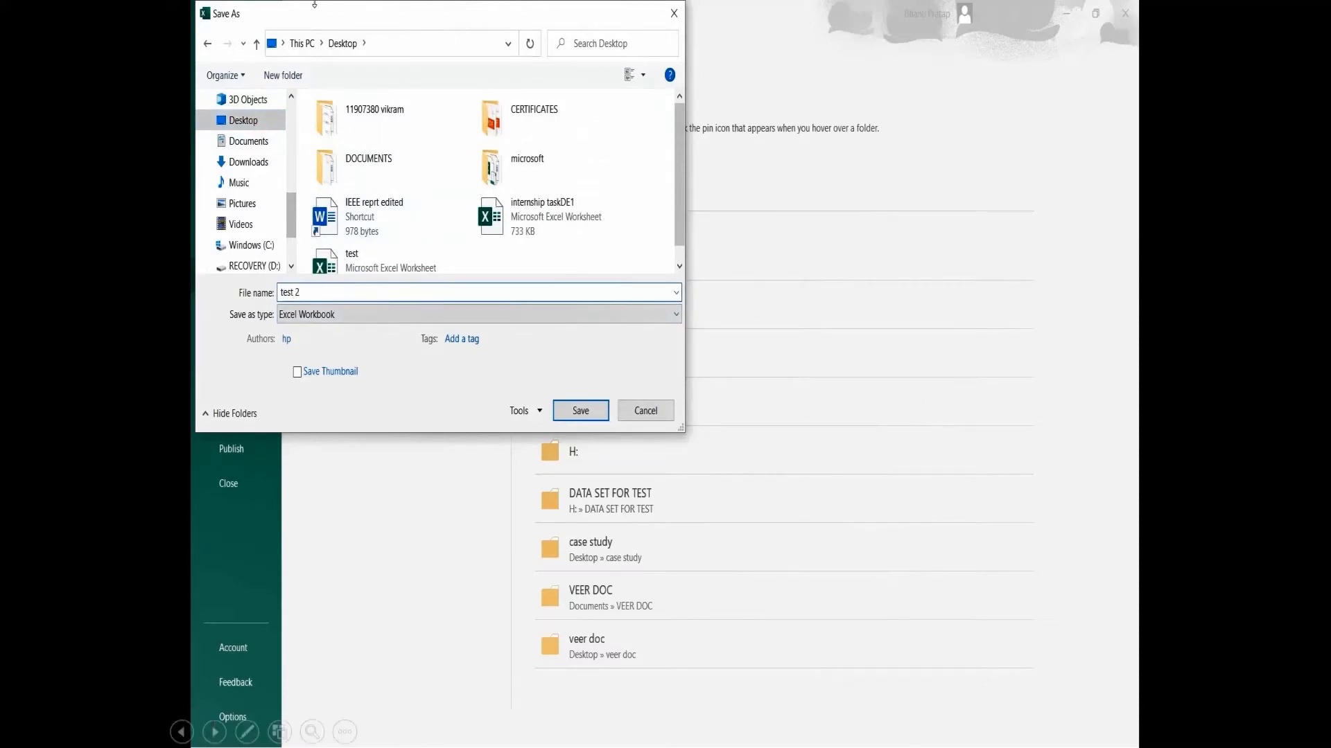
pyautogui.click(581, 412)
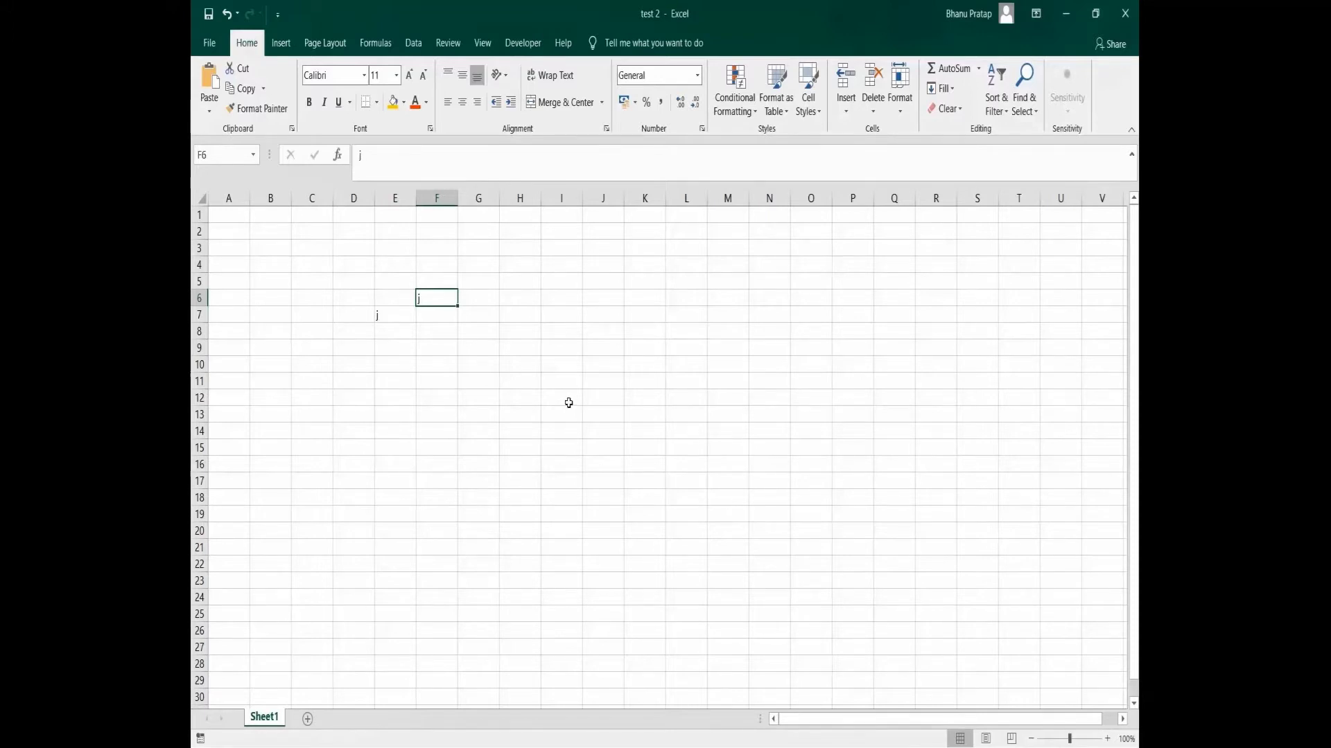
# View the list of recent workbooks available to open, and return to the worksheet.
pyautogui.click(210, 43)
pyautogui.click(226, 160)
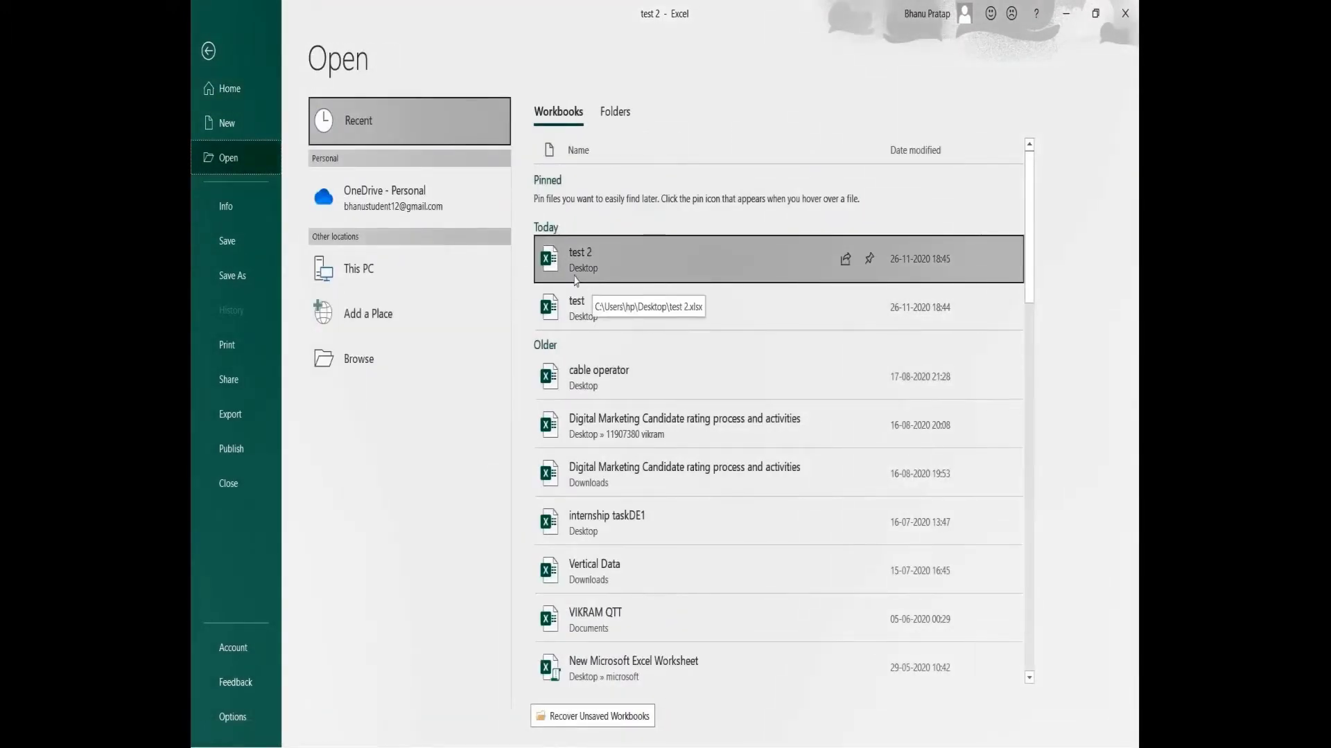
pyautogui.click(207, 52)
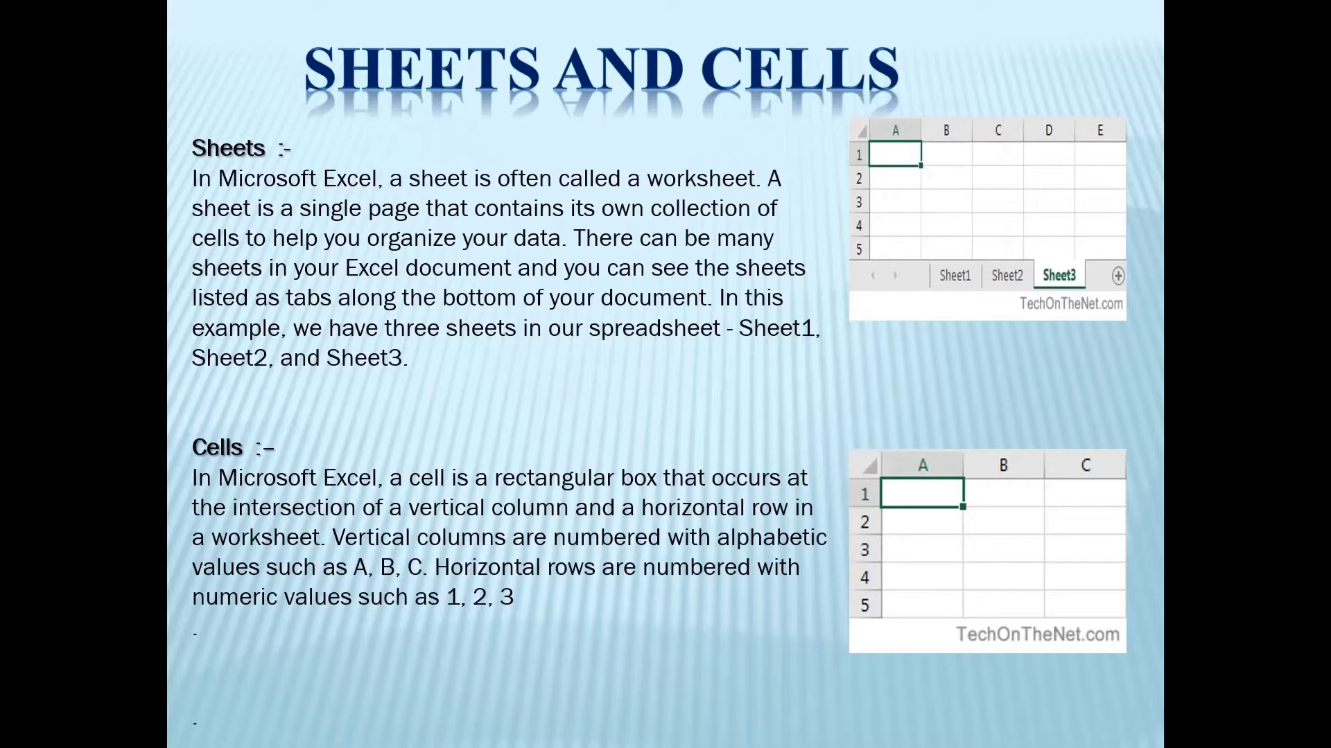
pyautogui.press('Right')
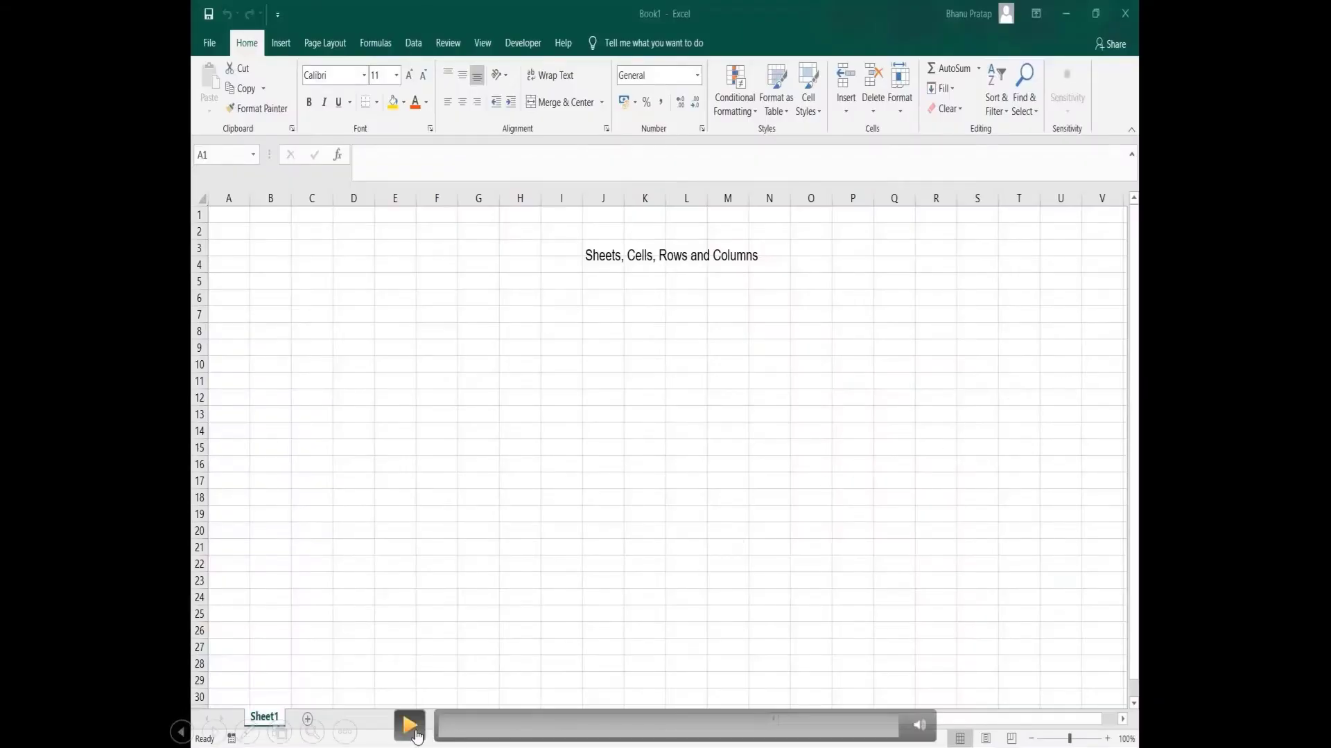
pyautogui.click(407, 725)
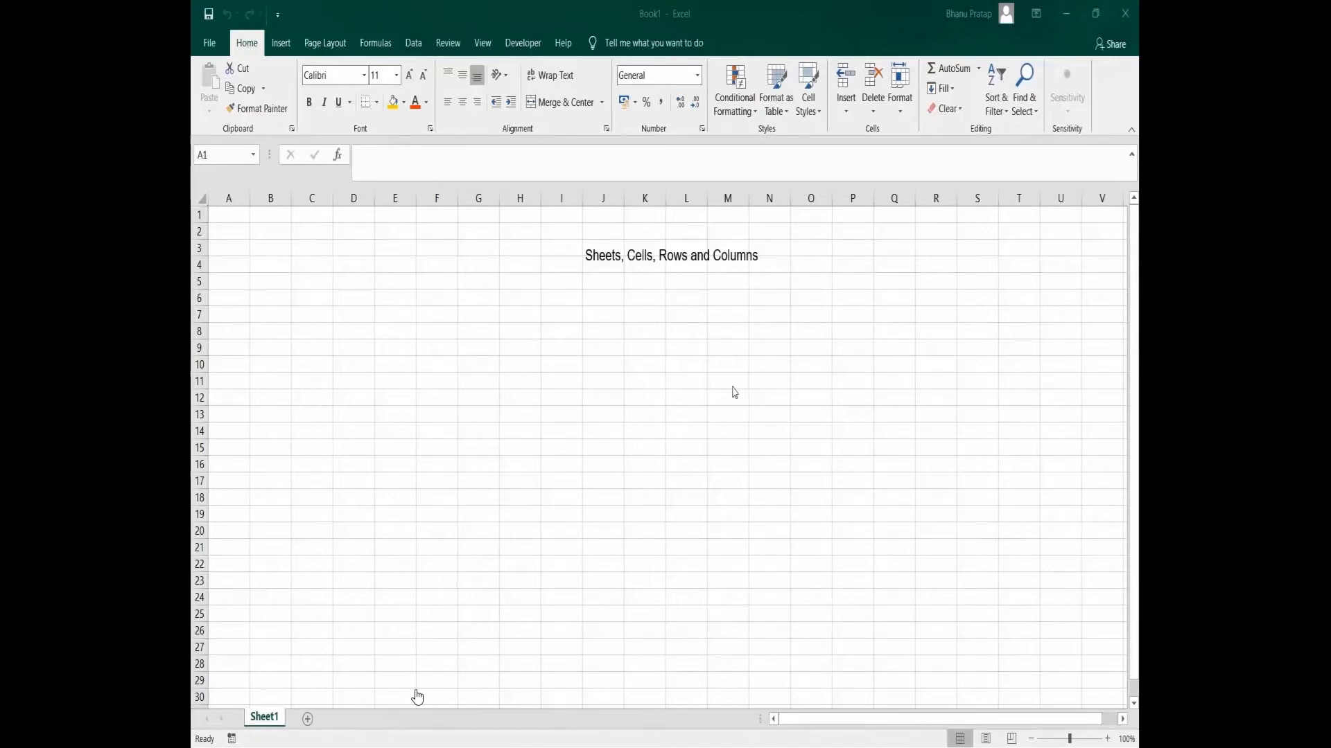
# Enter j in cell B11 and k in cell B9 of Sheet1.
pyautogui.click(747, 13)
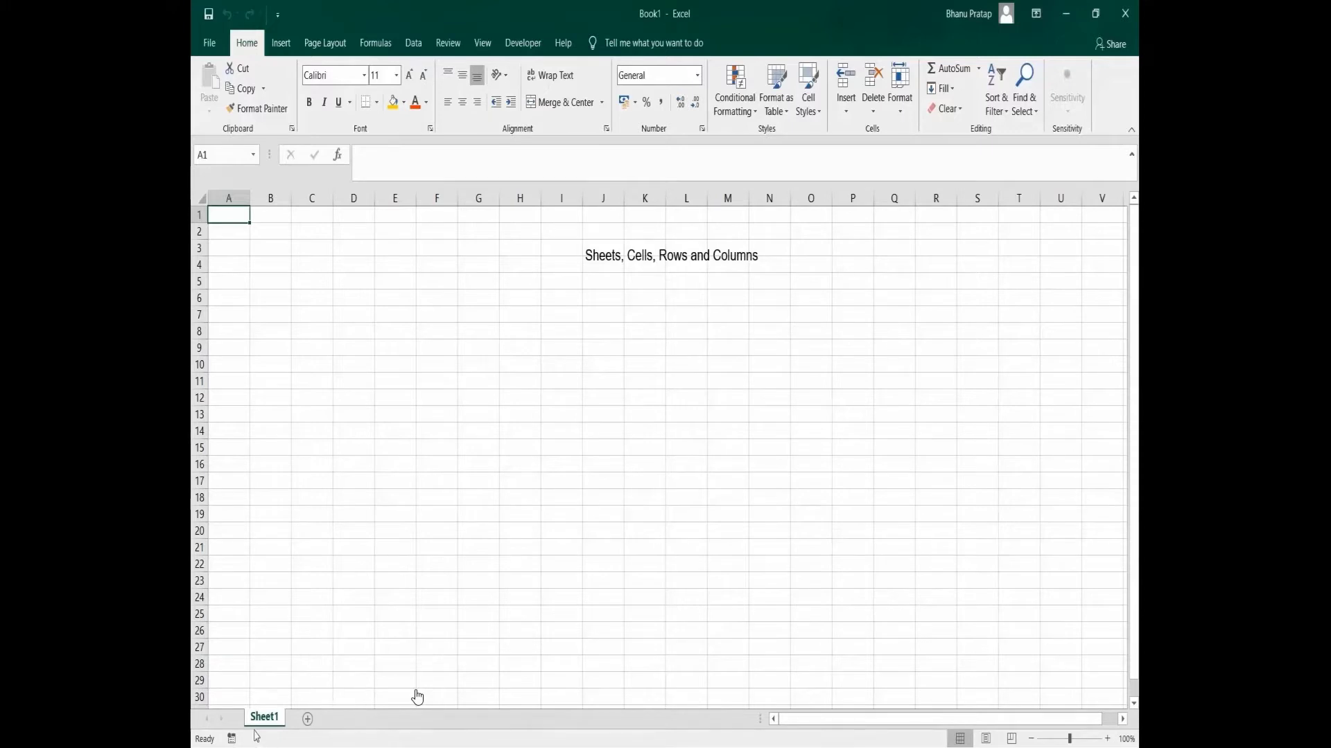
pyautogui.click(279, 383)
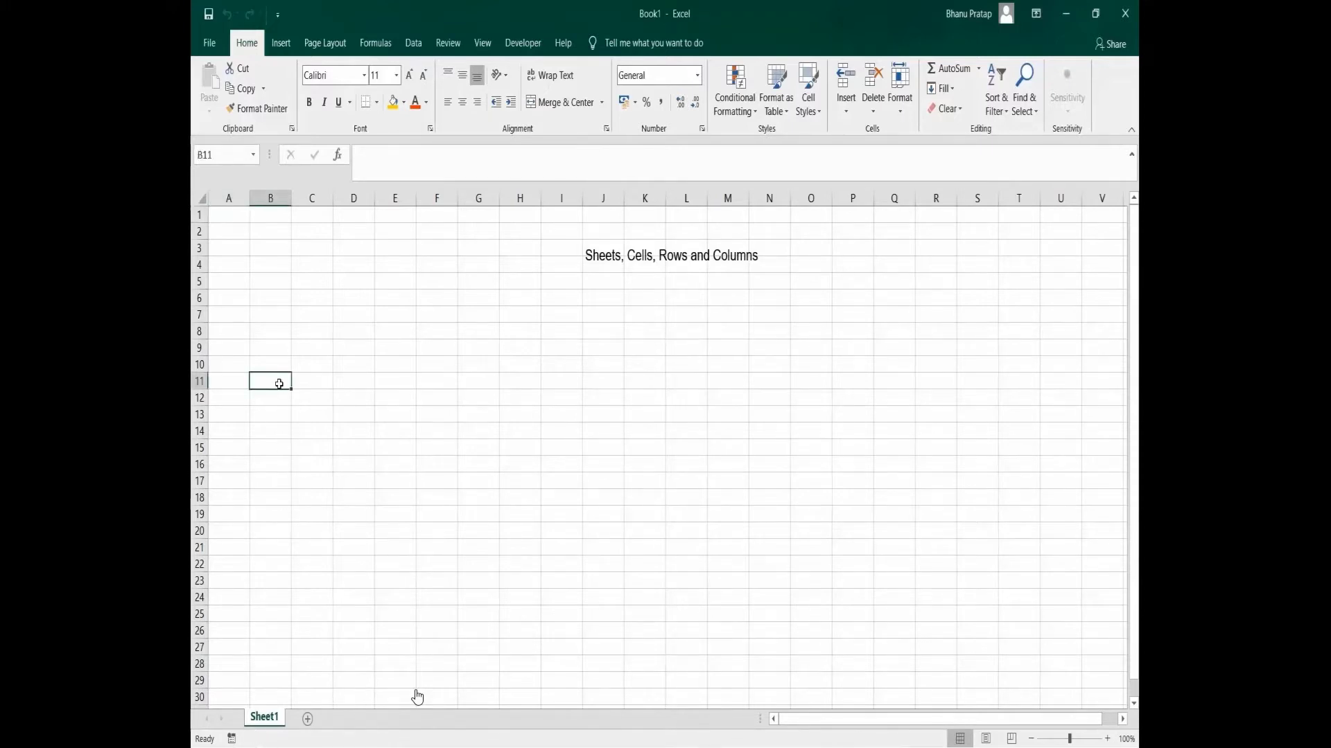
pyautogui.write('j')
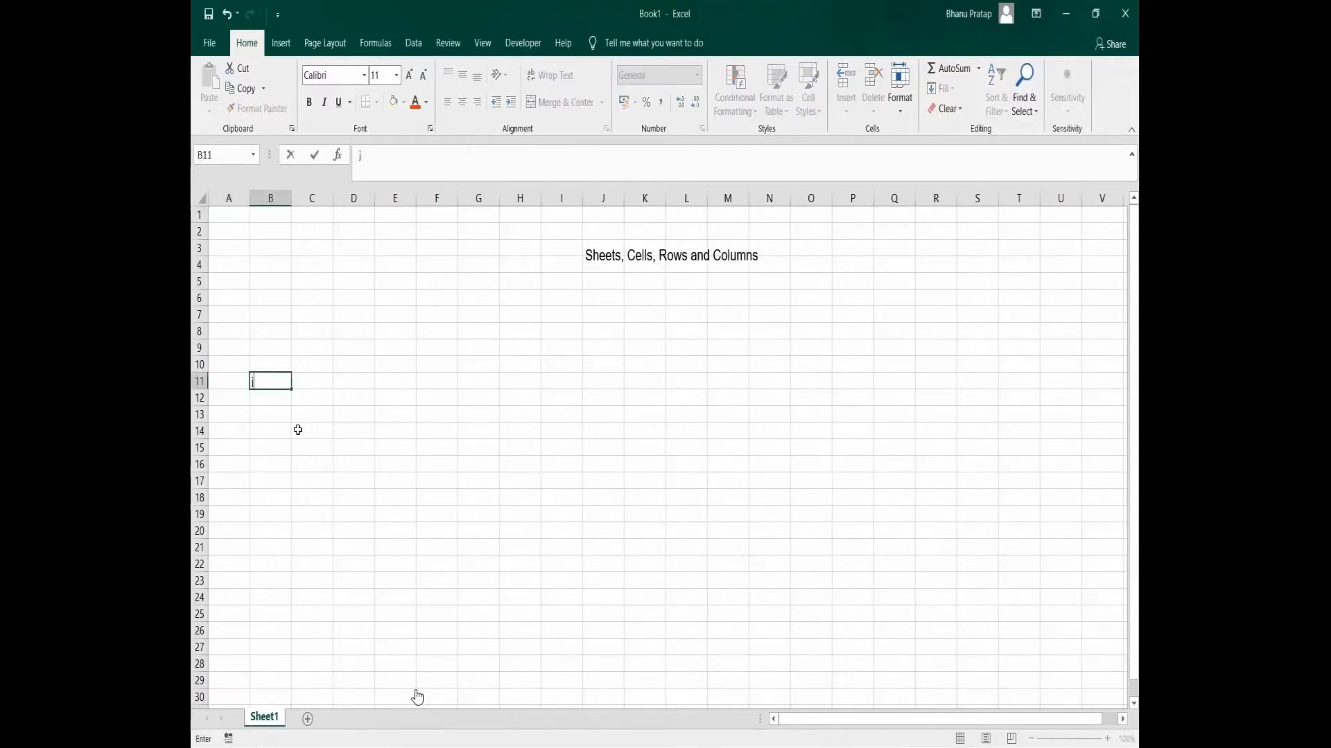
pyautogui.click(285, 347)
pyautogui.write('k')
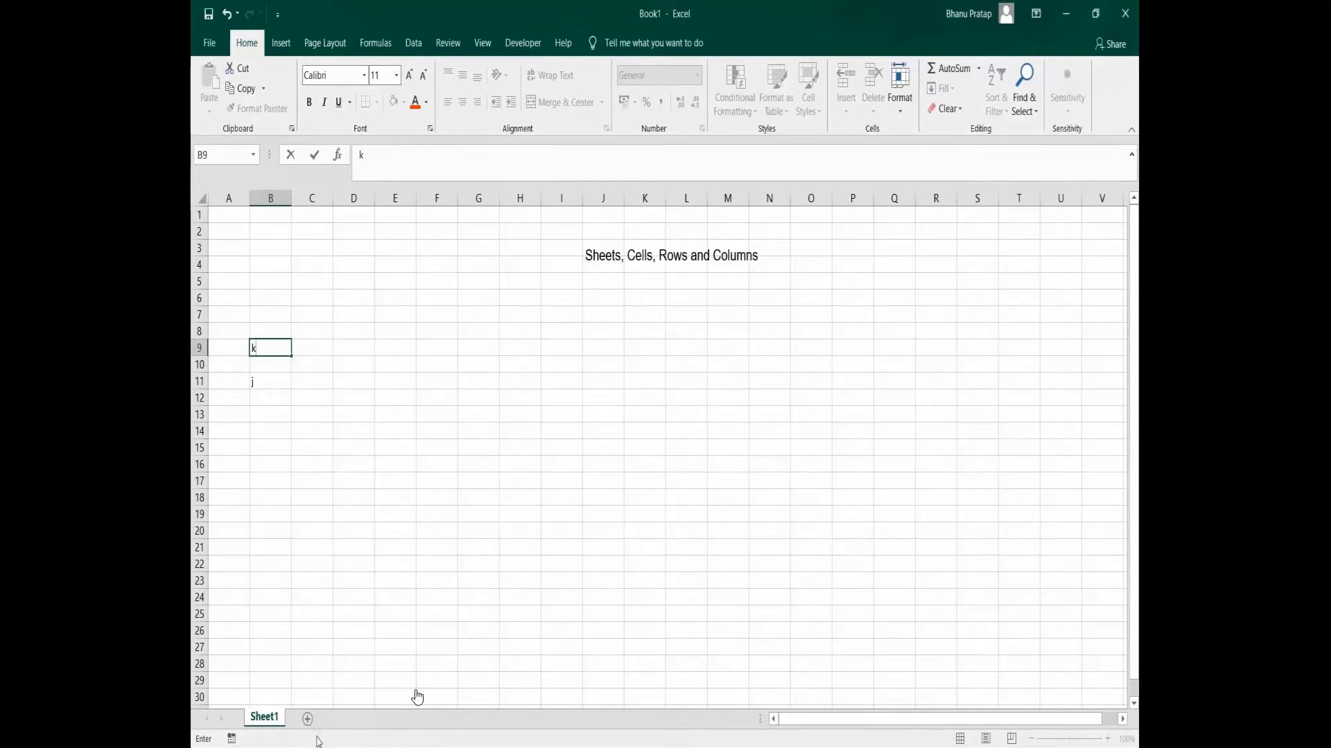
pyautogui.click(272, 530)
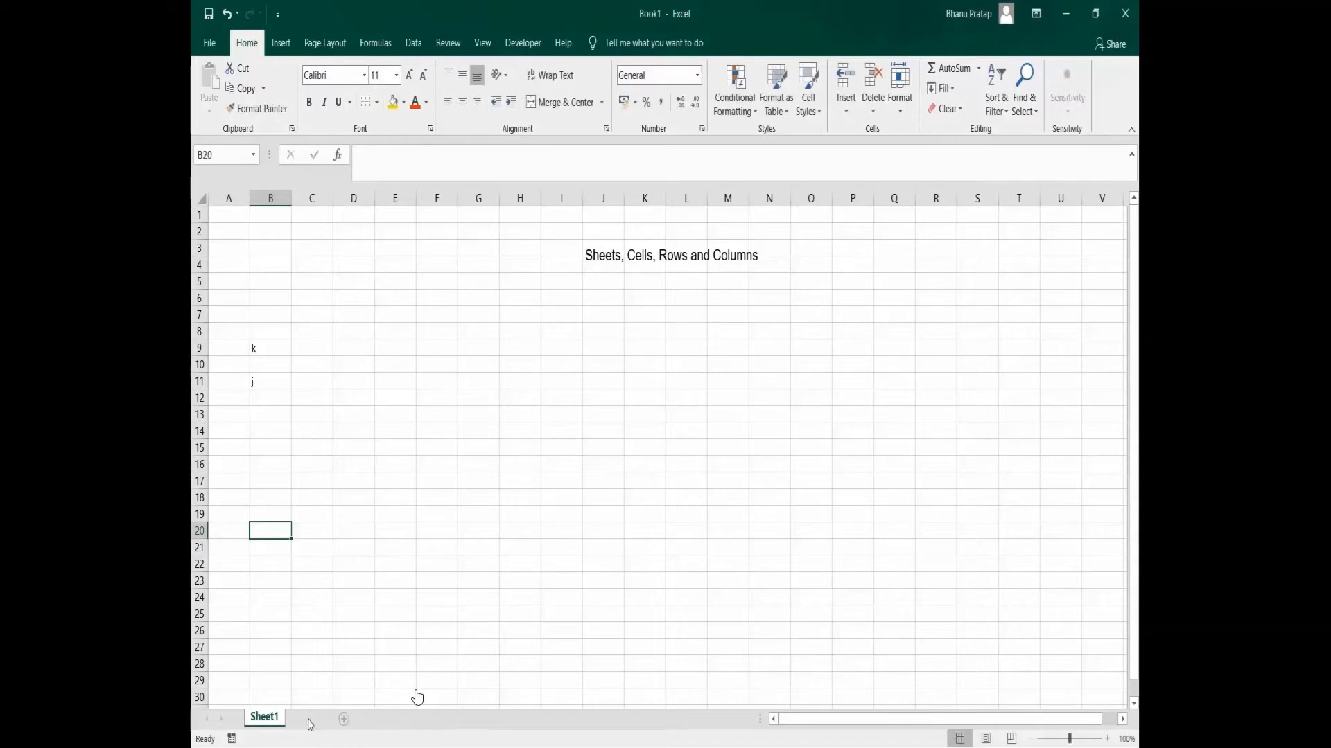
# Add three new worksheets after Sheet1.
pyautogui.click(307, 718)
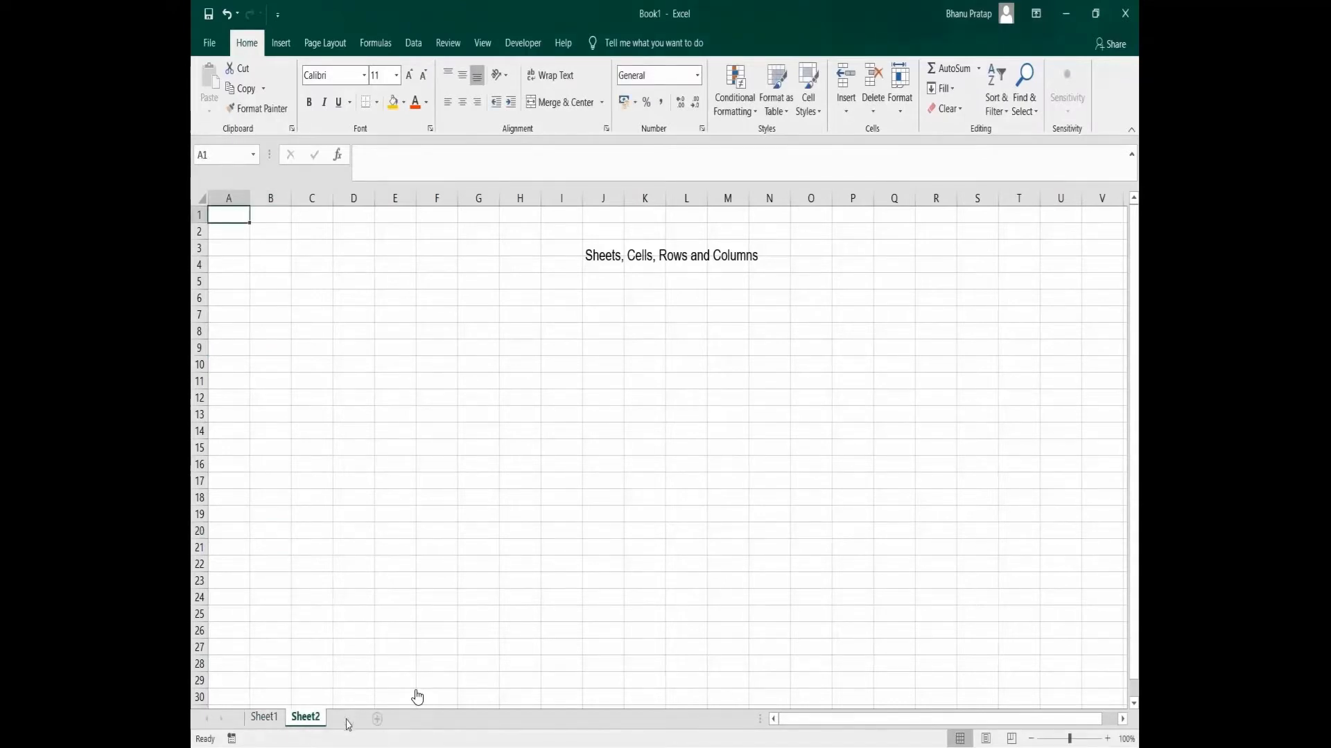
pyautogui.click(349, 720)
pyautogui.click(417, 719)
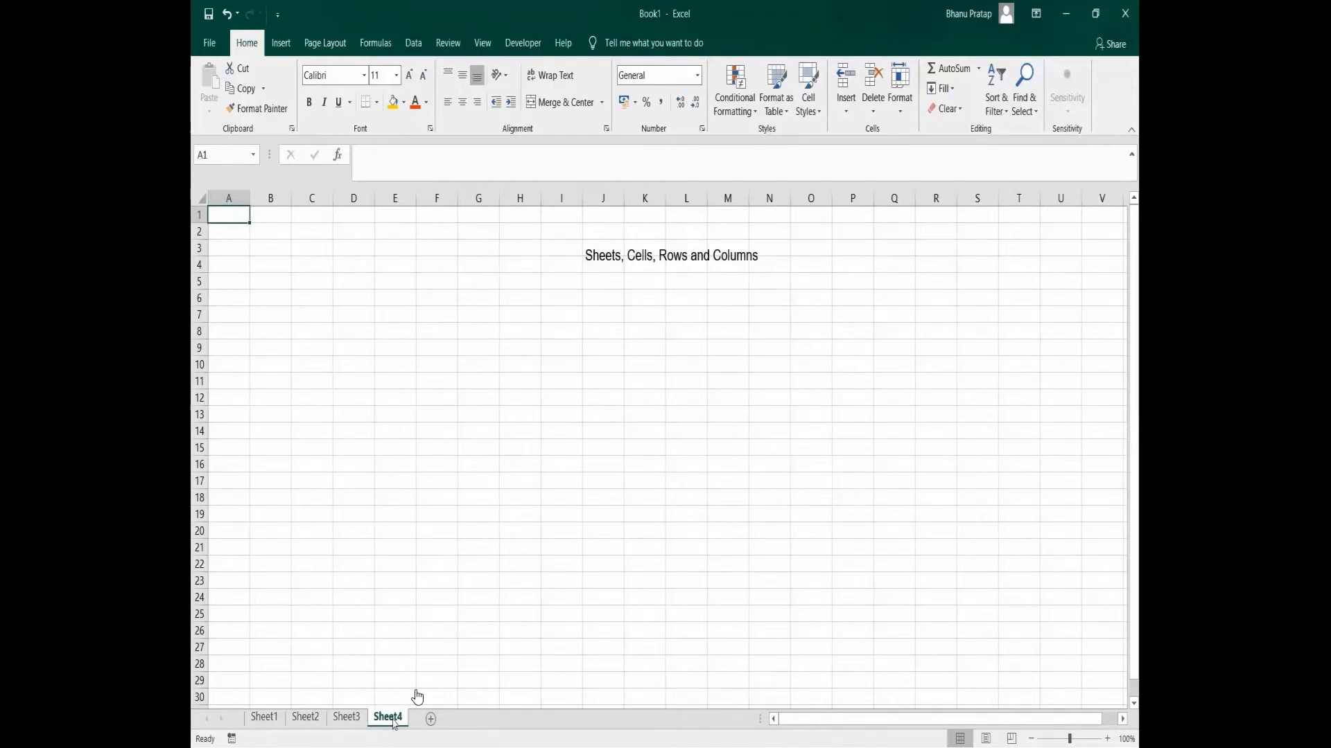
# Delete the worksheets Sheet4 and Sheet3 from the workbook.
pyautogui.rightClick(393, 720)
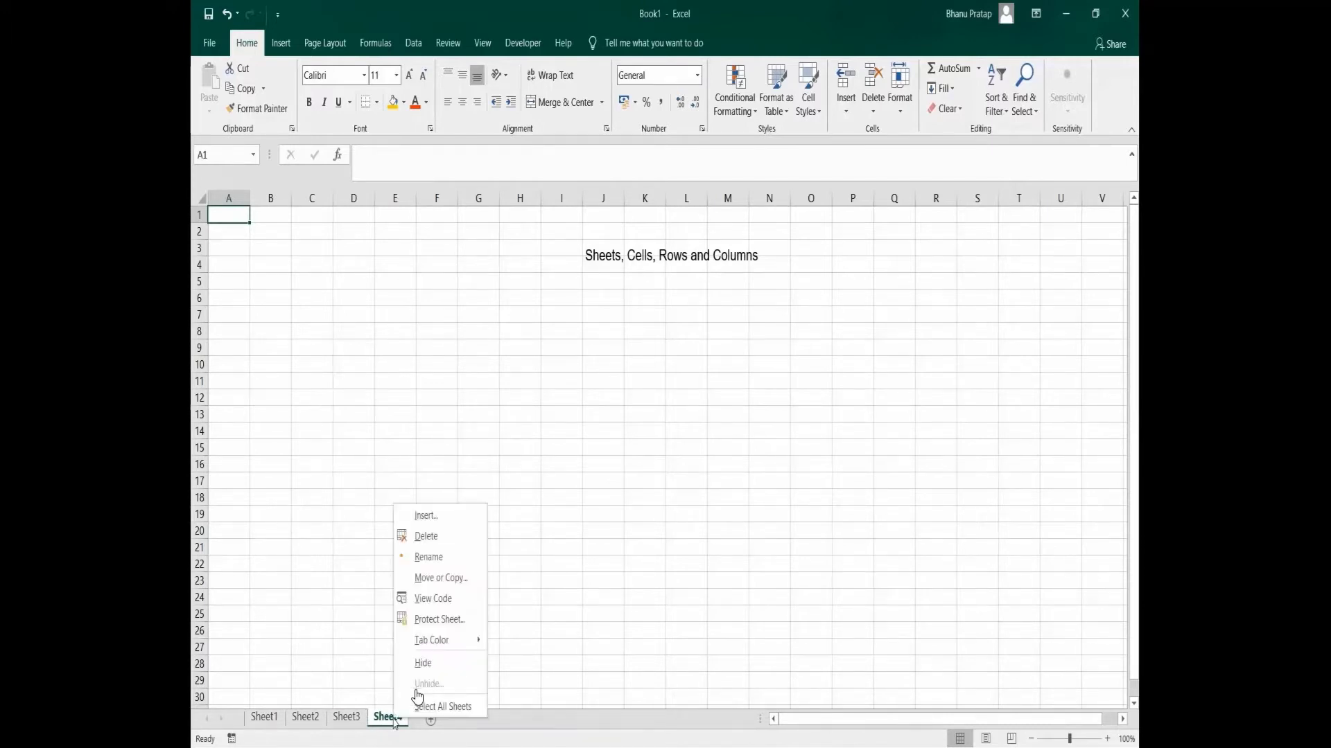
pyautogui.click(427, 538)
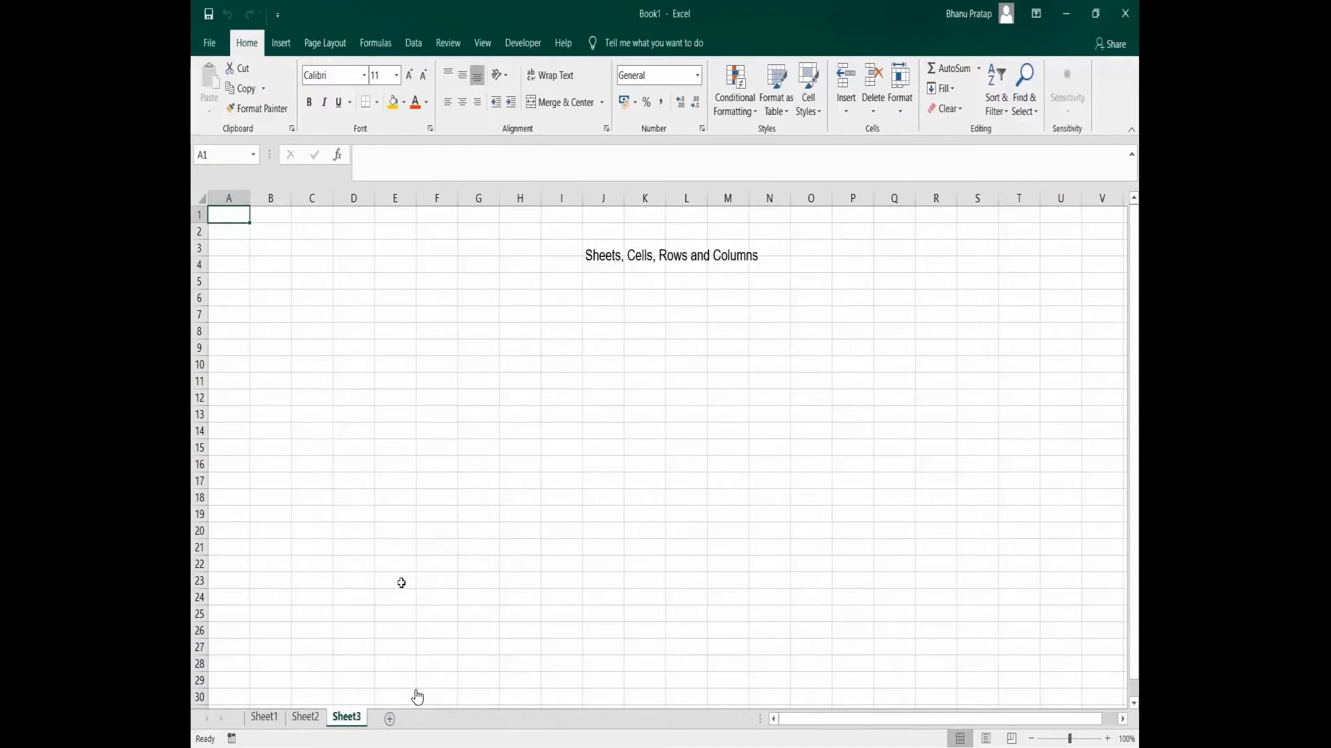
pyautogui.rightClick(348, 718)
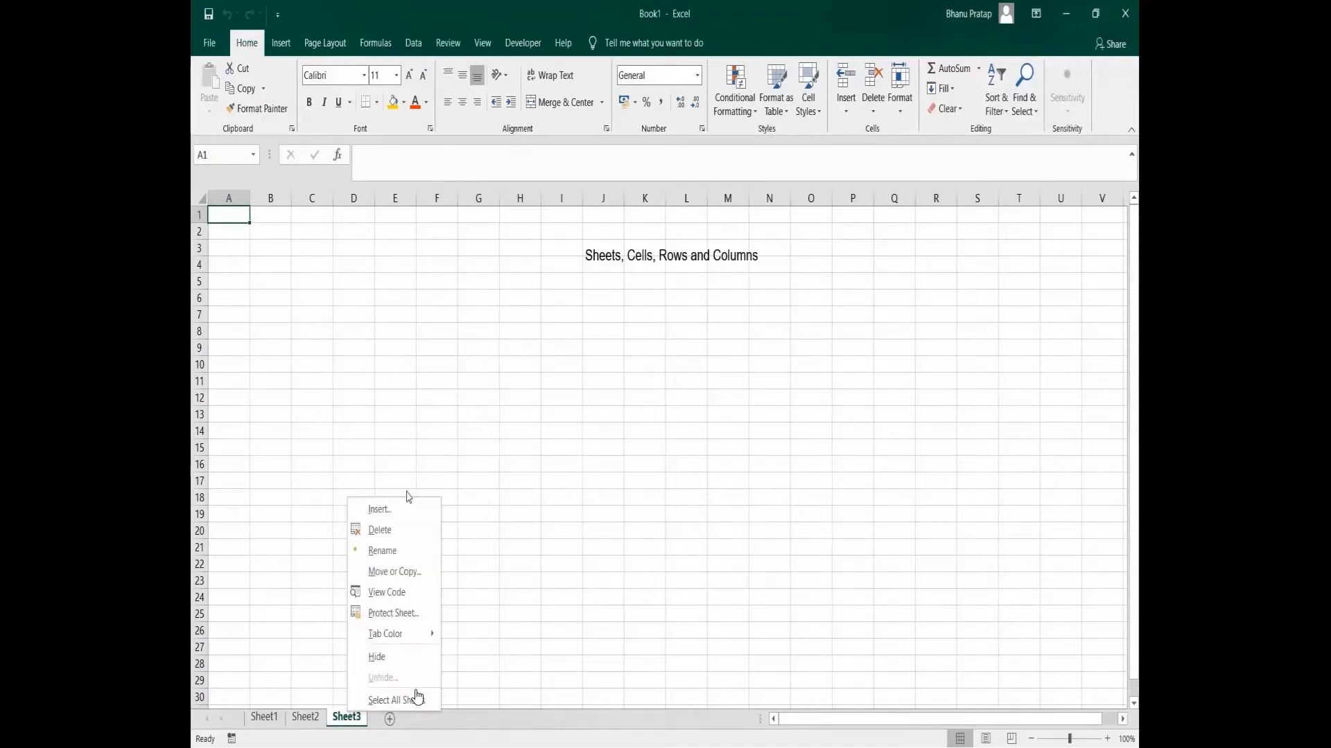
pyautogui.click(384, 531)
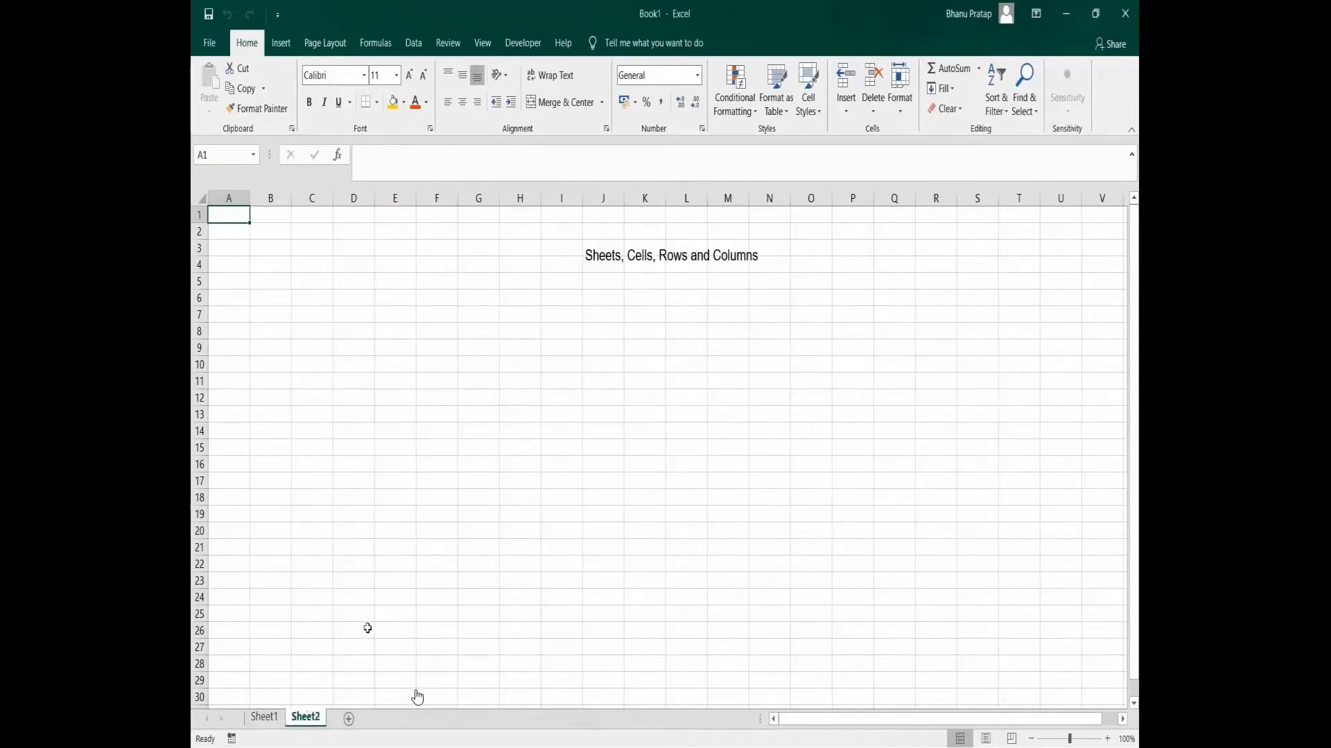
# Add two more worksheets after Sheet2.
pyautogui.click(350, 721)
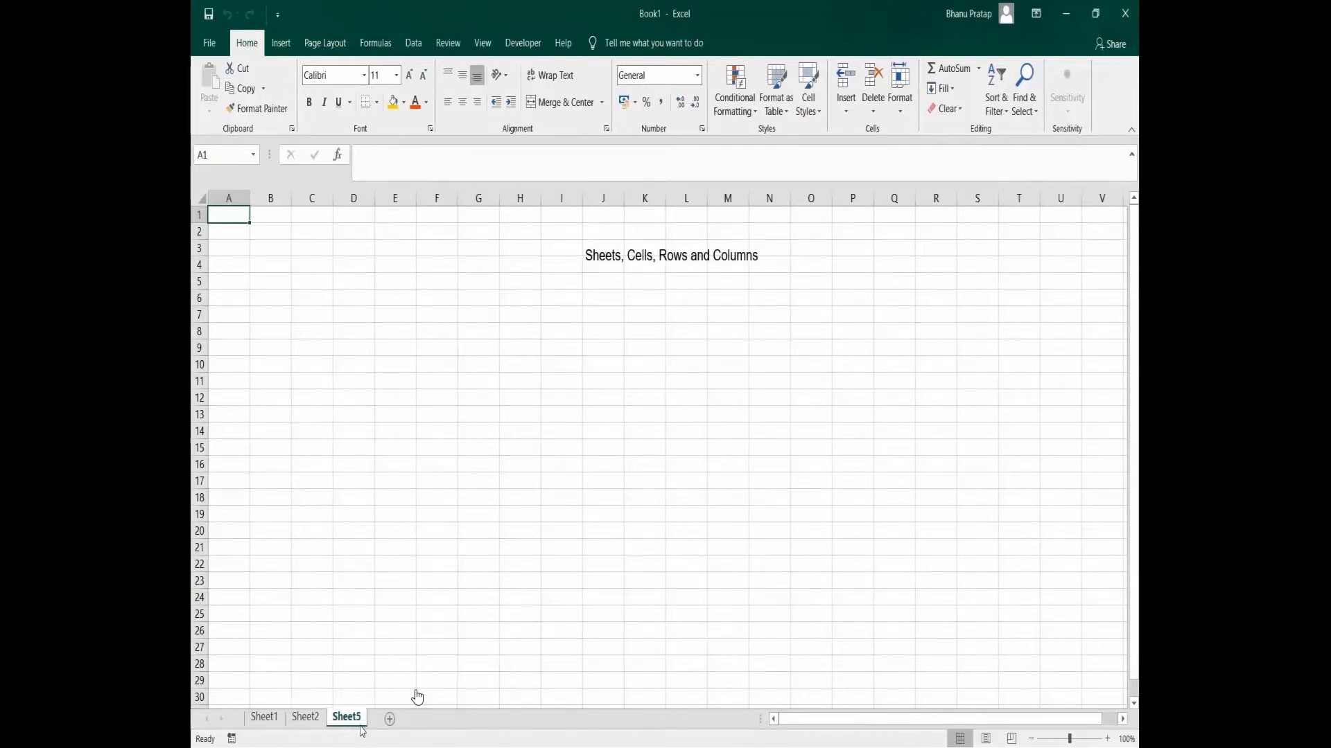
pyautogui.click(390, 721)
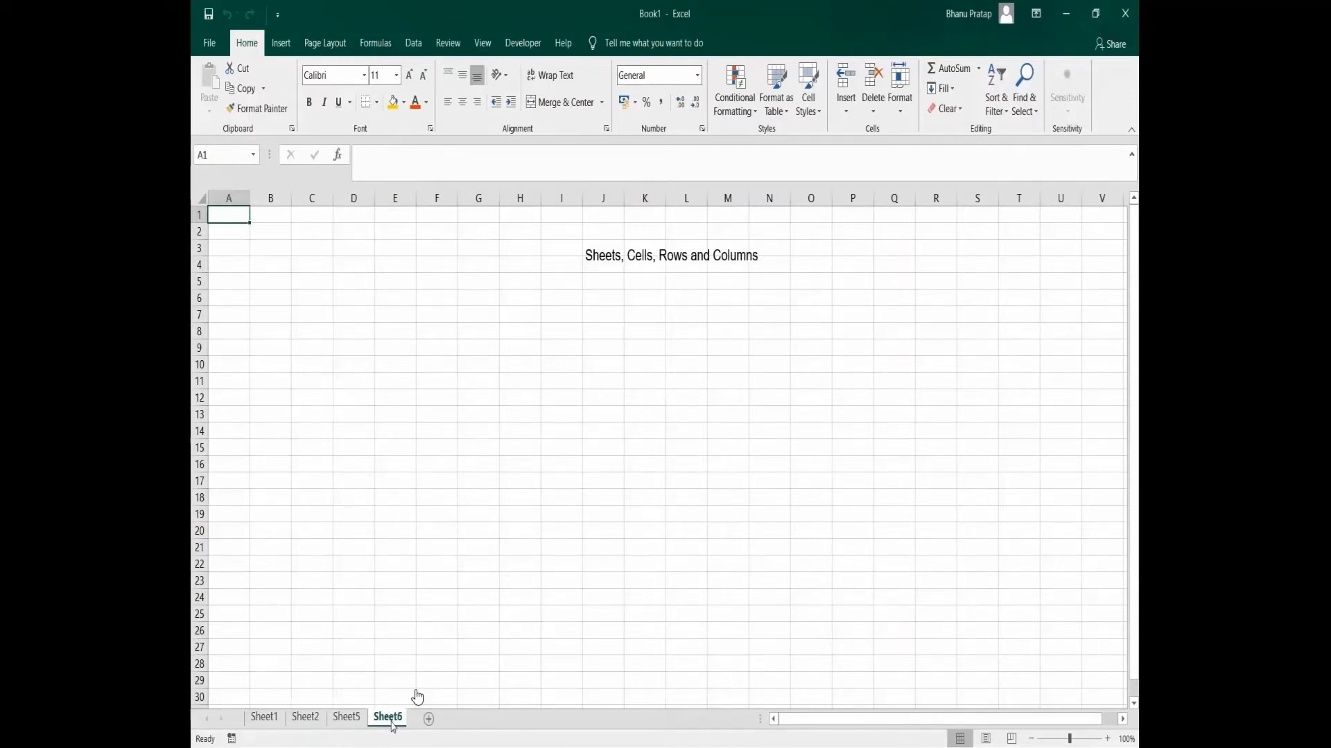
# Rename the worksheet Sheet5 to abc.
pyautogui.click(348, 720)
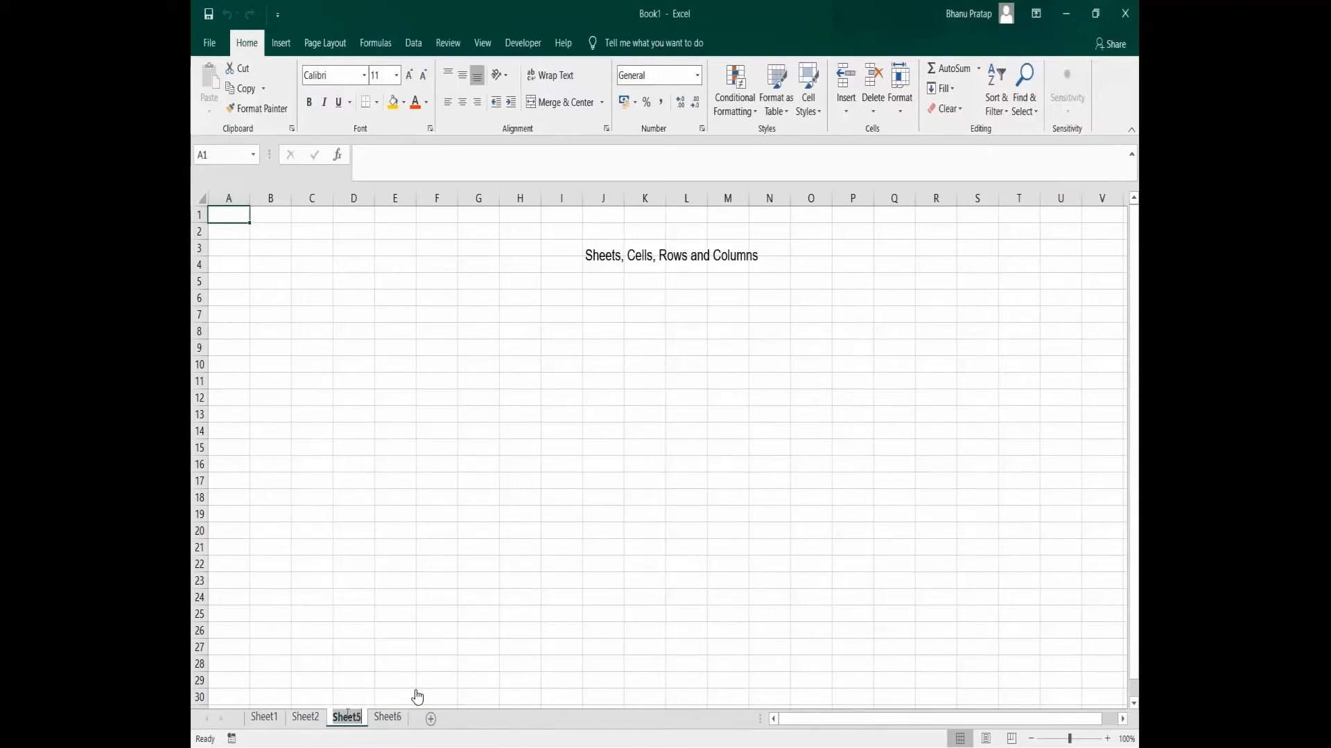
pyautogui.press('BackSpace')
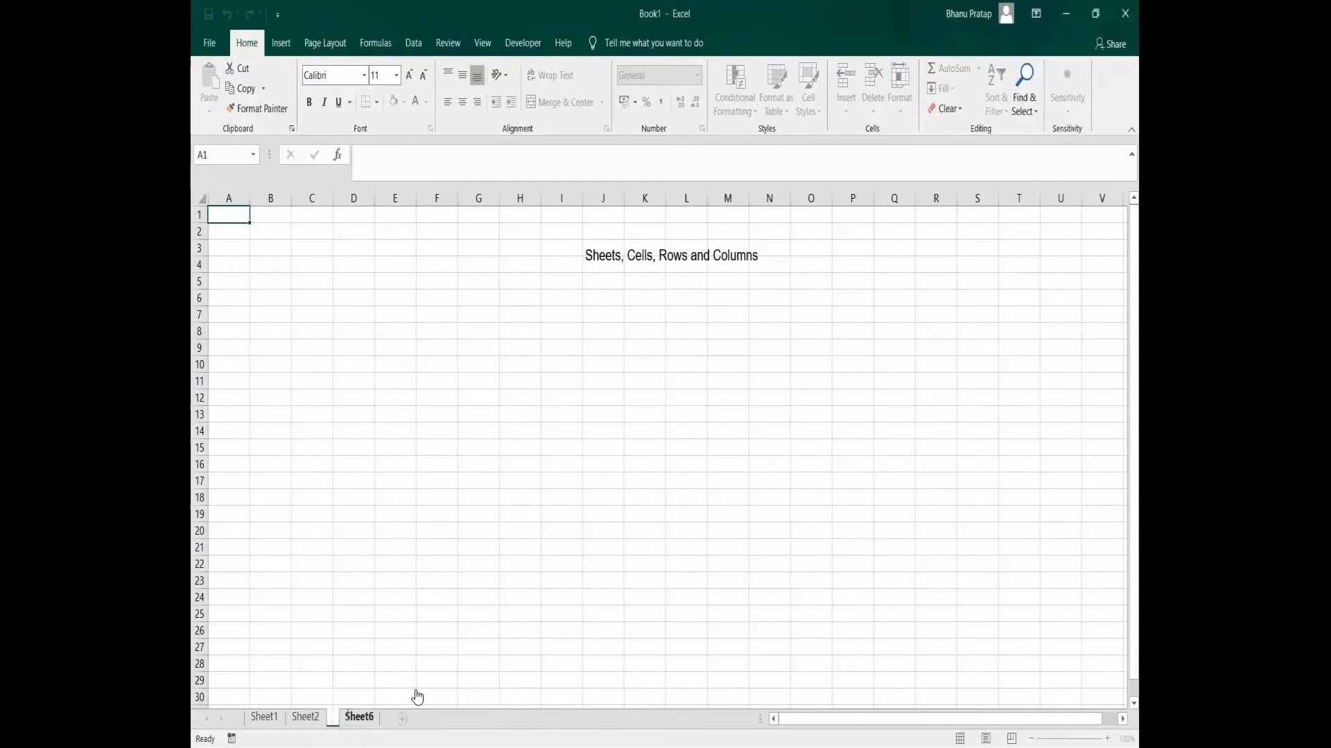
pyautogui.write('abc')
pyautogui.press('Return')
# Rename the worksheet Sheet6 to xyz.
pyautogui.click(381, 721)
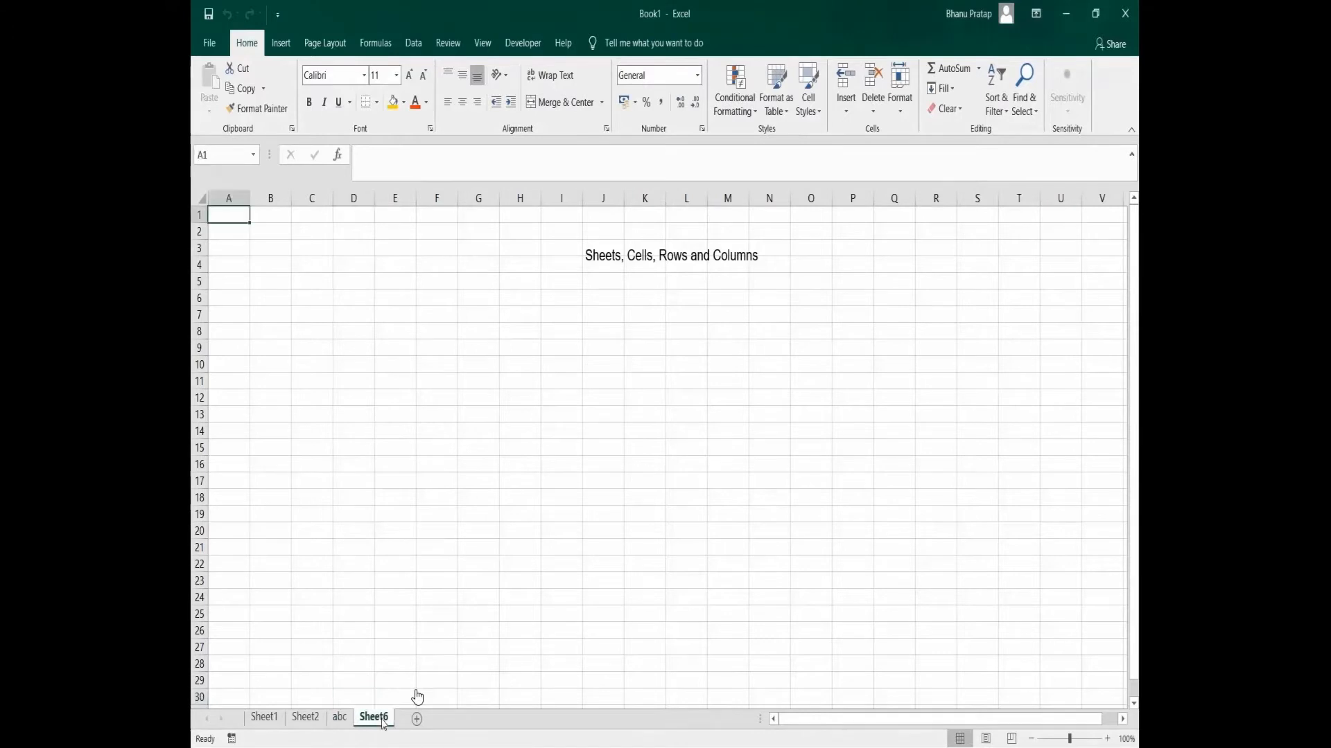
pyautogui.rightClick(381, 718)
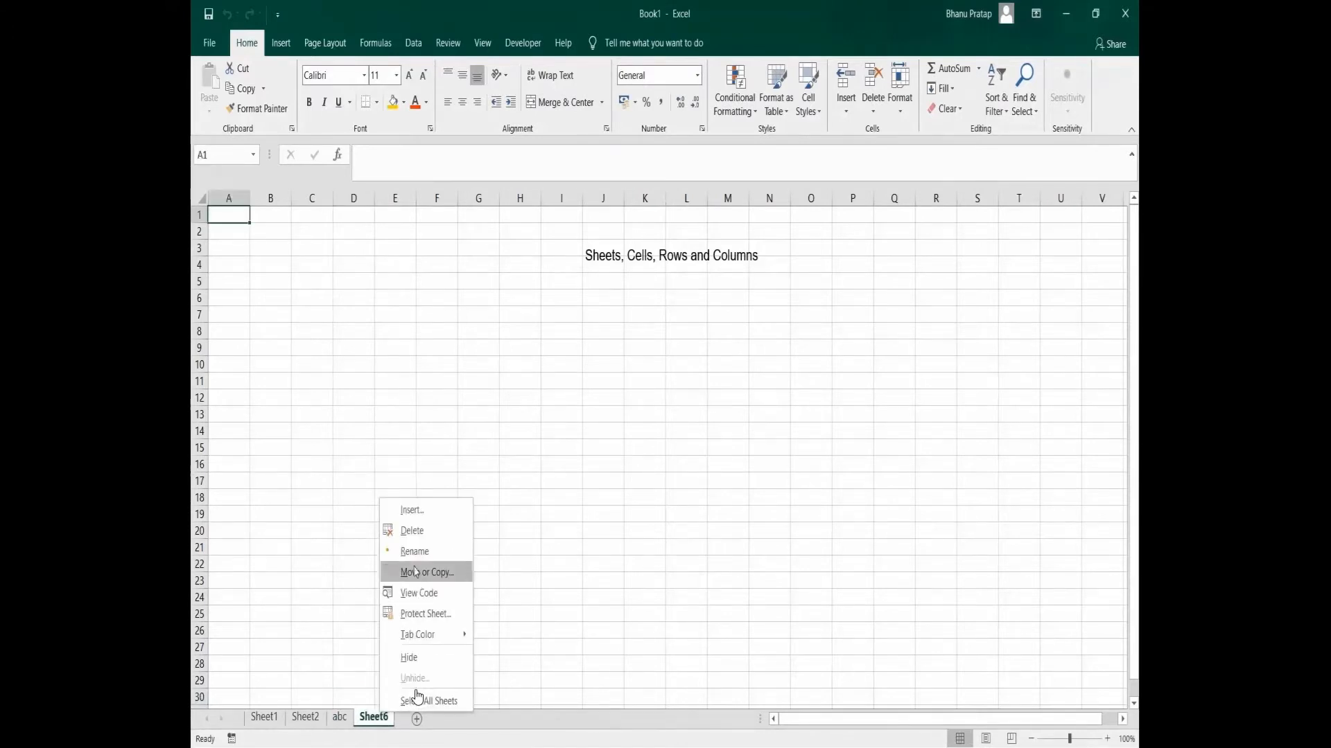
pyautogui.click(413, 551)
pyautogui.press('BackSpace')
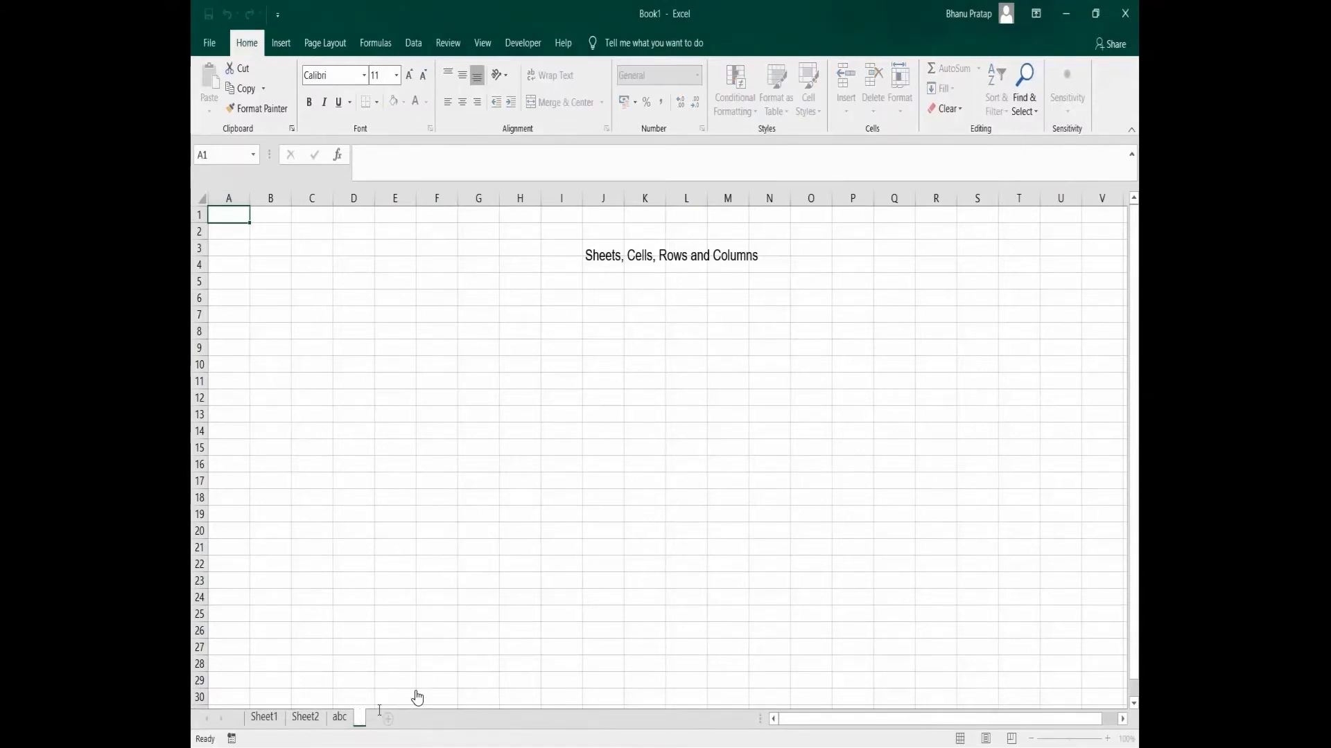
pyautogui.write('xyz')
pyautogui.click(380, 646)
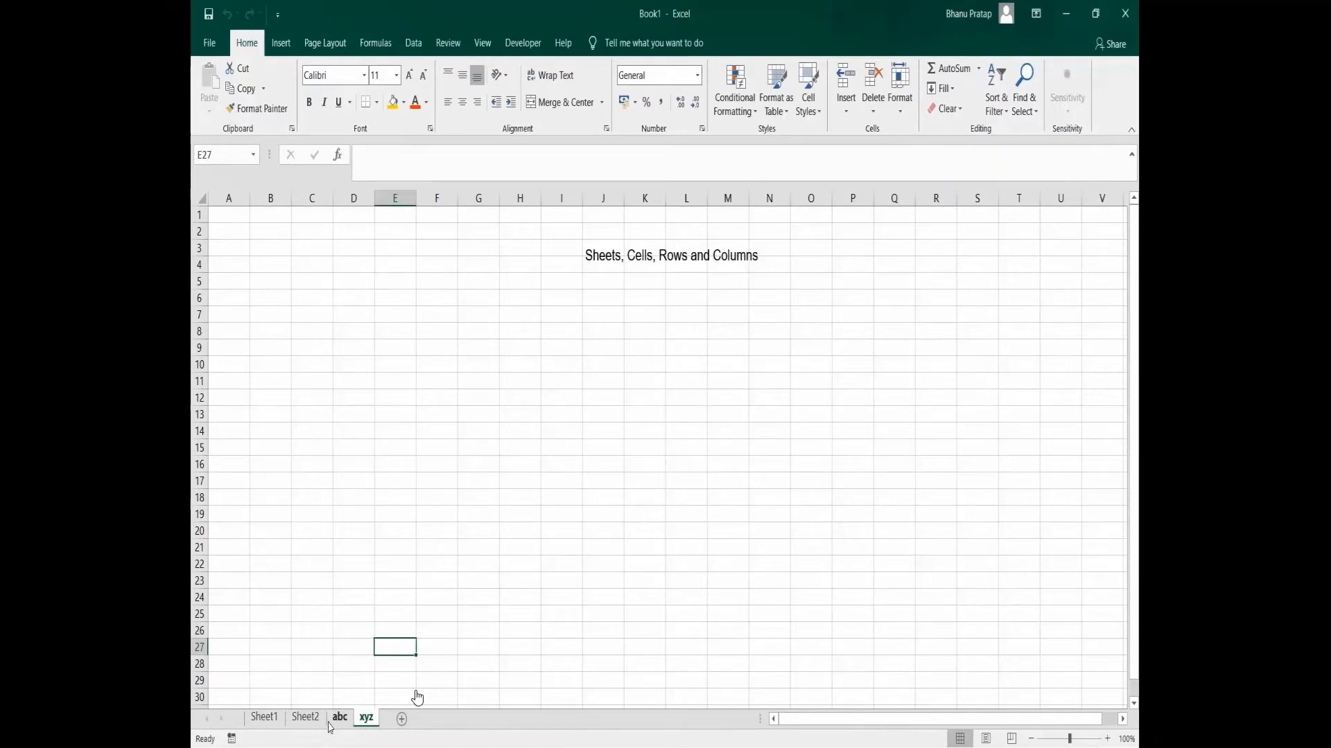
# Hide the xyz worksheet and unhide it again.
pyautogui.rightClick(371, 722)
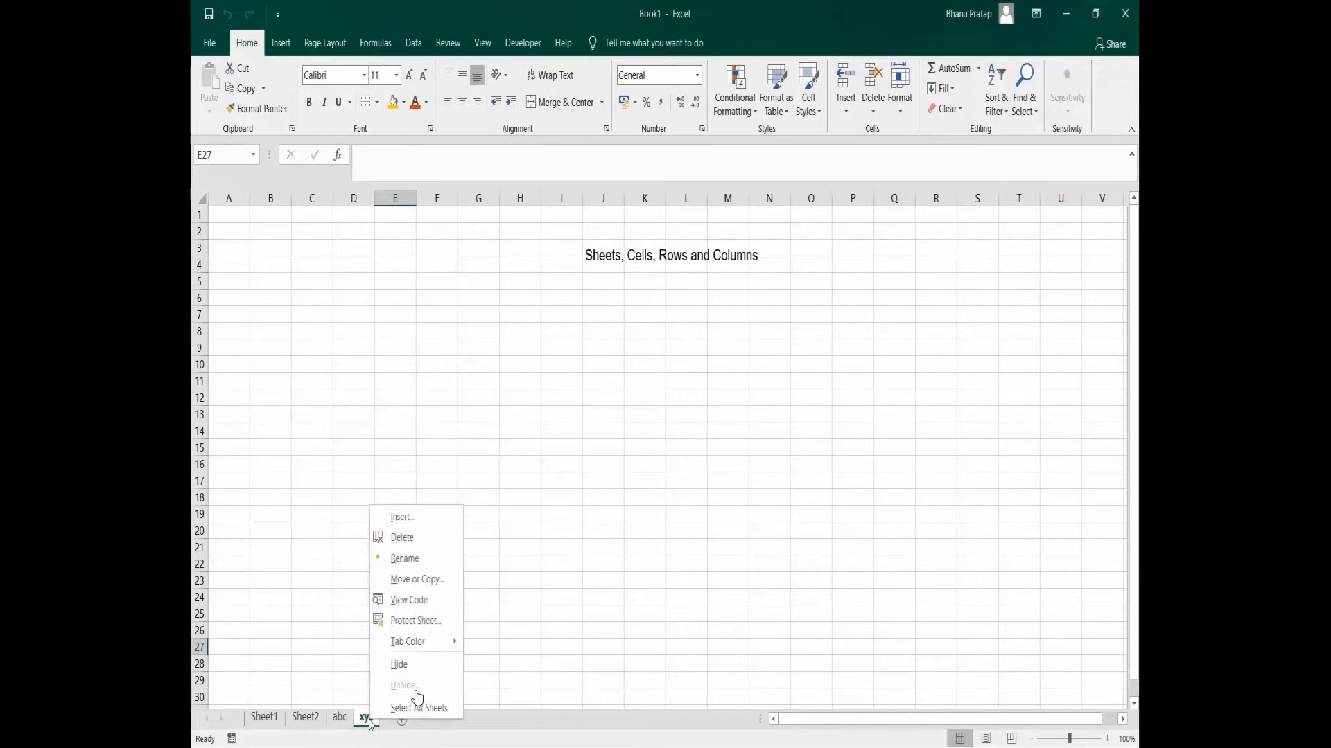
pyautogui.click(407, 667)
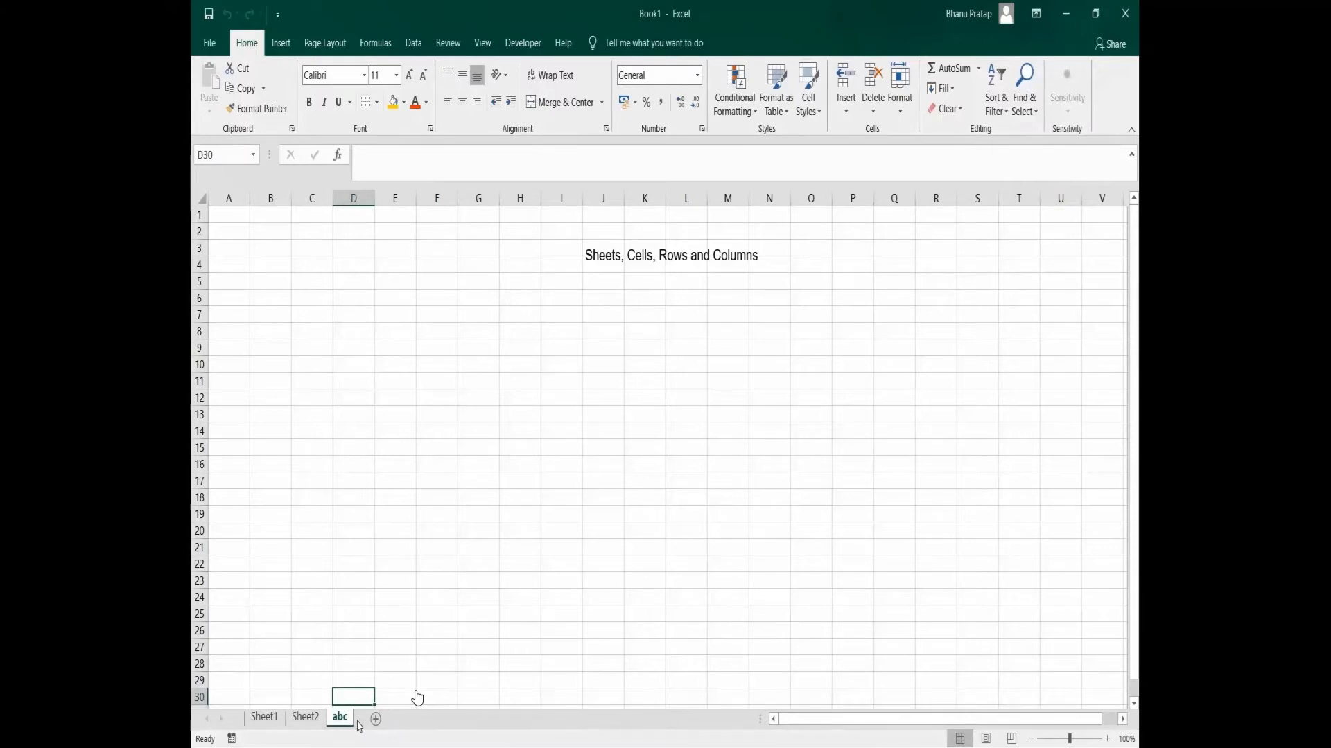
pyautogui.rightClick(306, 718)
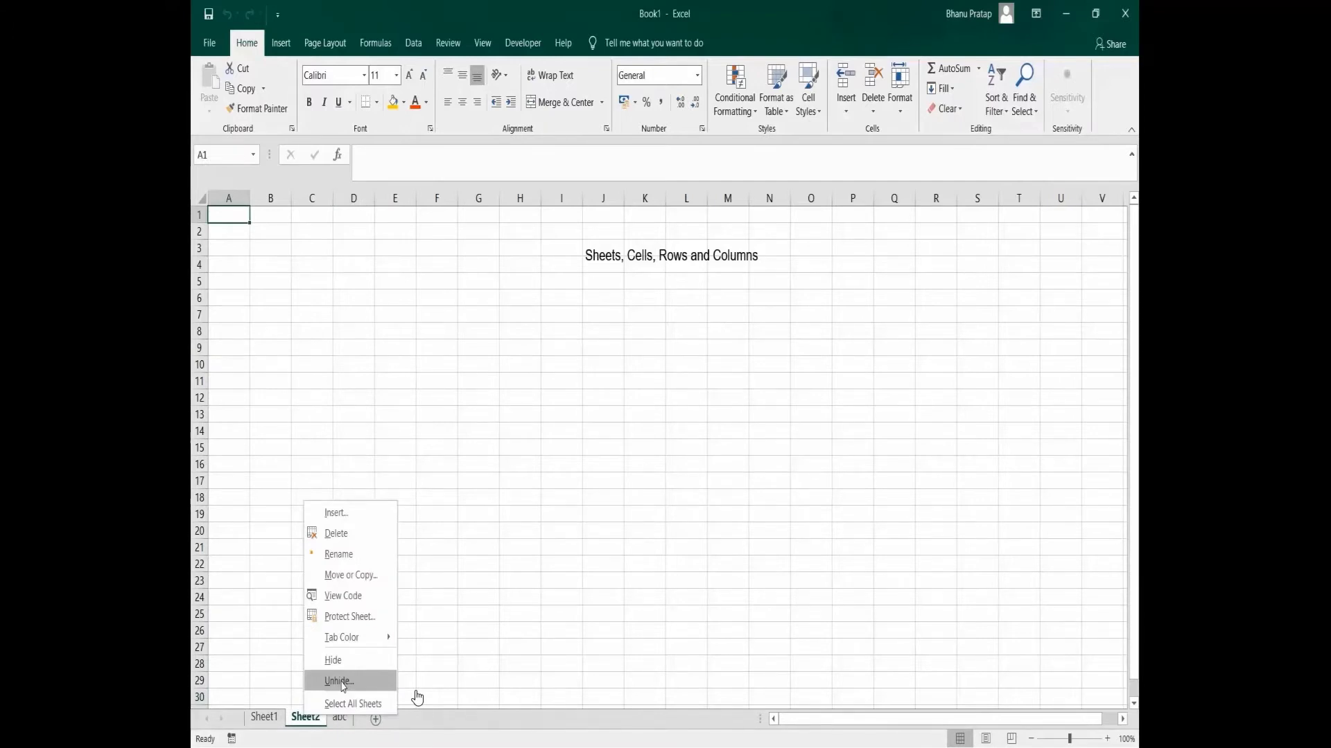
pyautogui.click(339, 682)
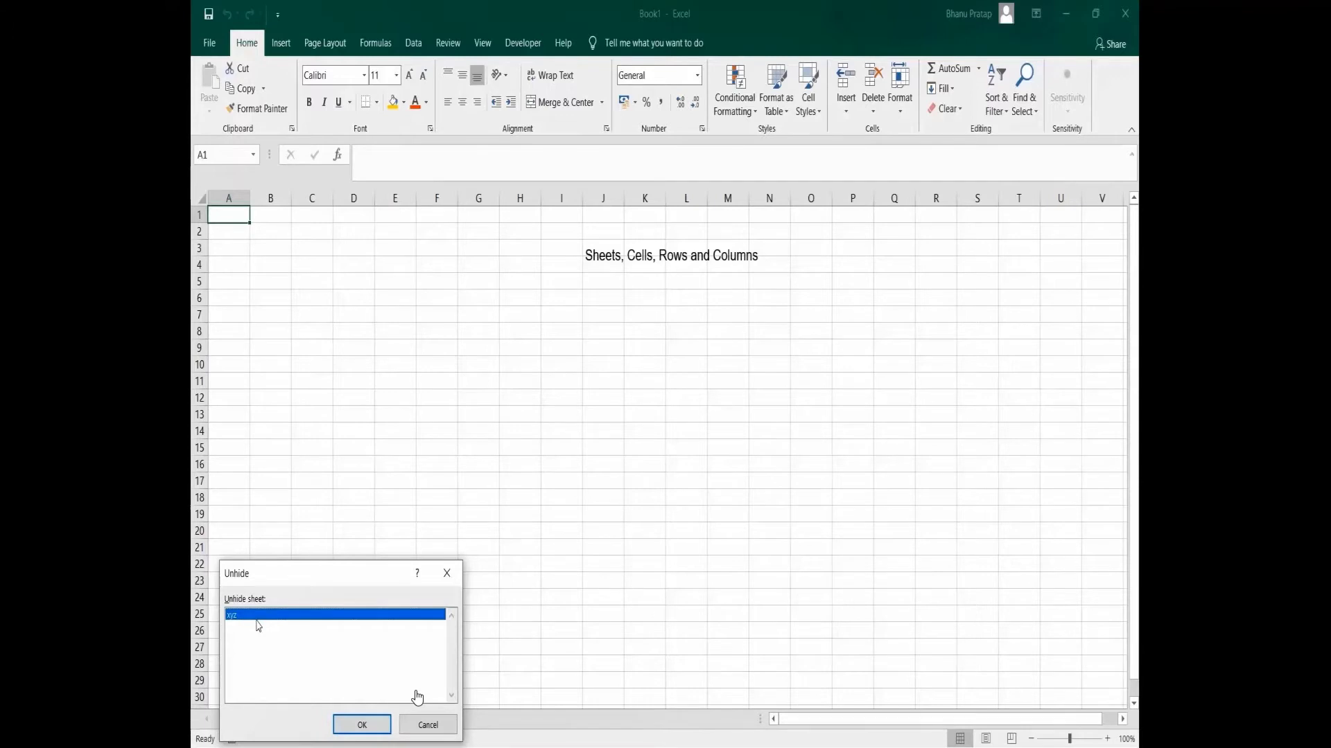
pyautogui.click(360, 725)
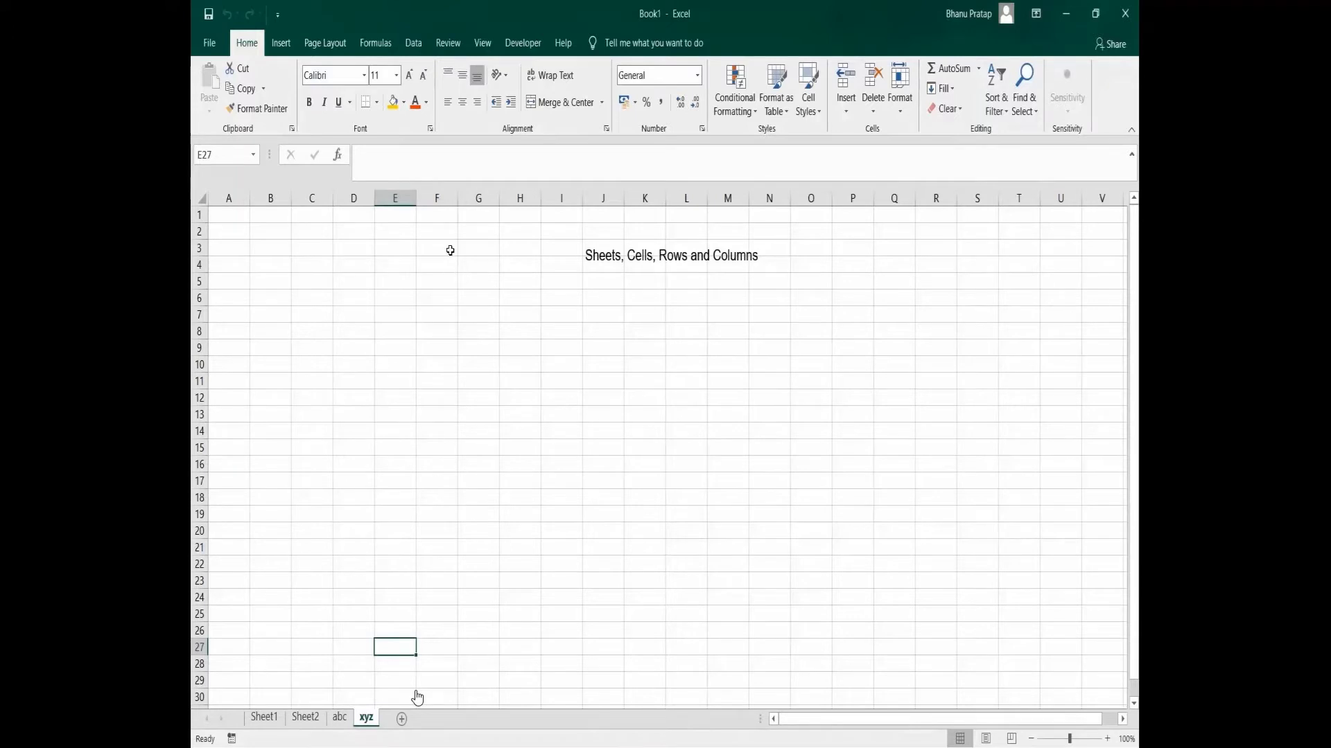
# Set the zoom magnification of the xyz worksheet to 200%.
pyautogui.click(483, 43)
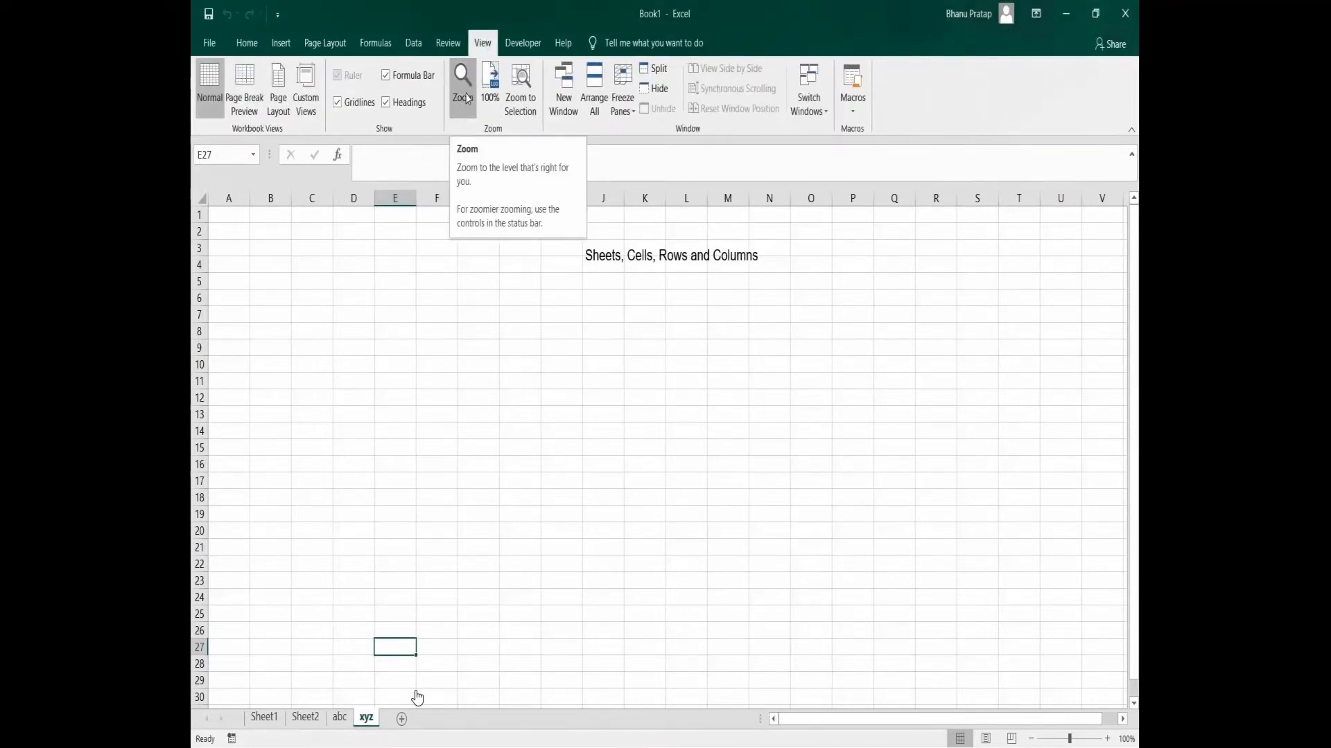
pyautogui.click(468, 99)
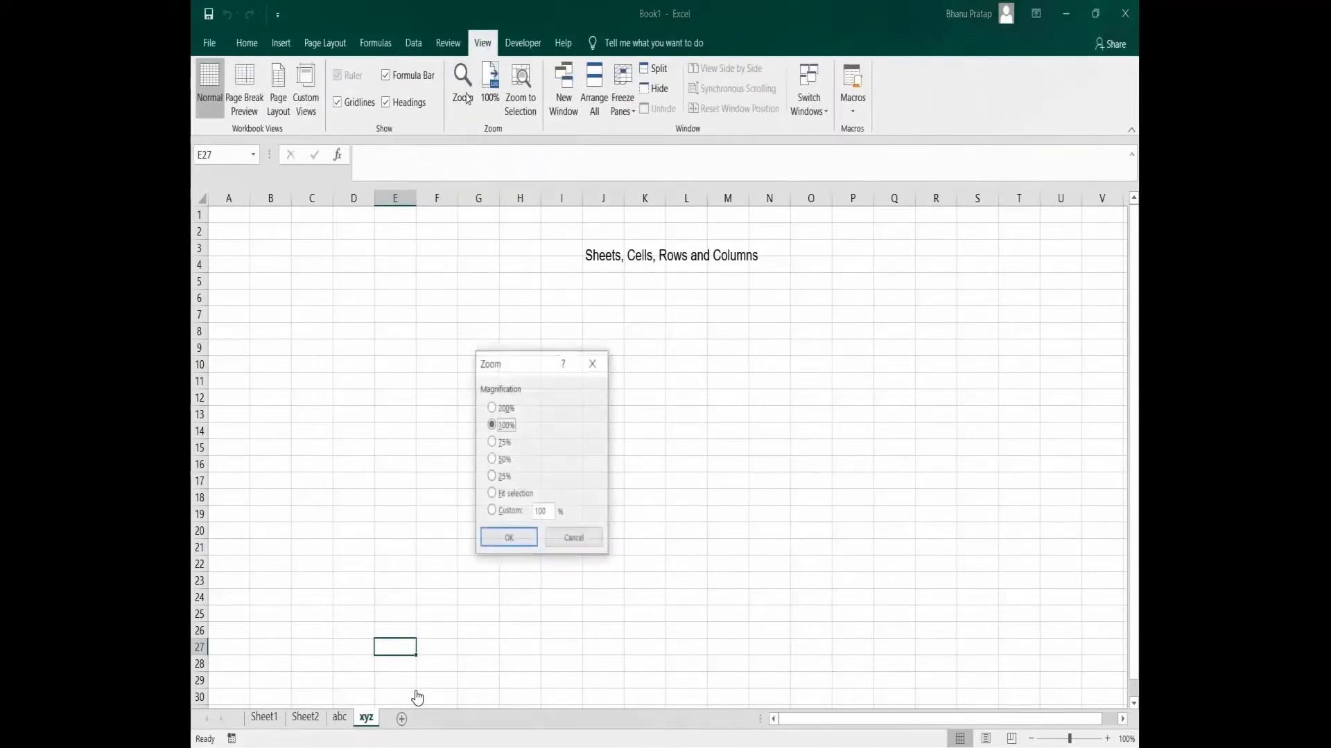
pyautogui.click(502, 408)
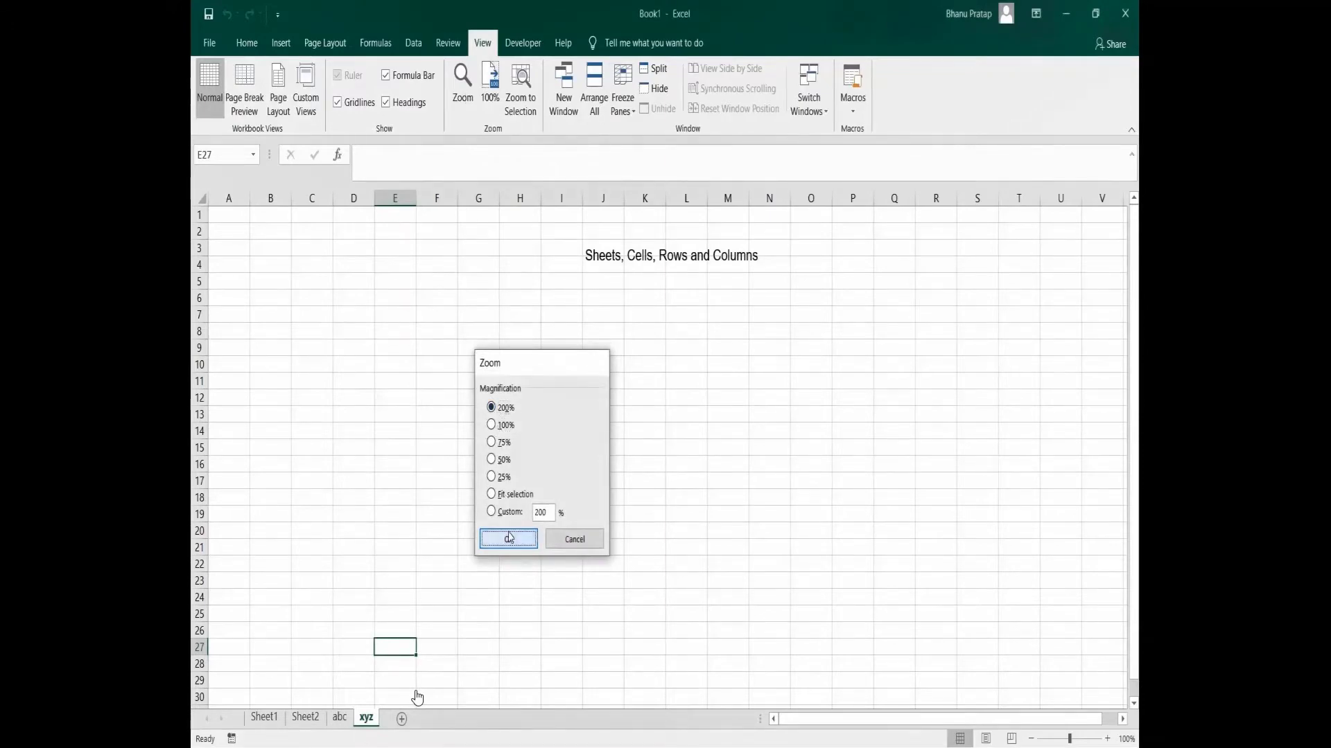
pyautogui.click(508, 537)
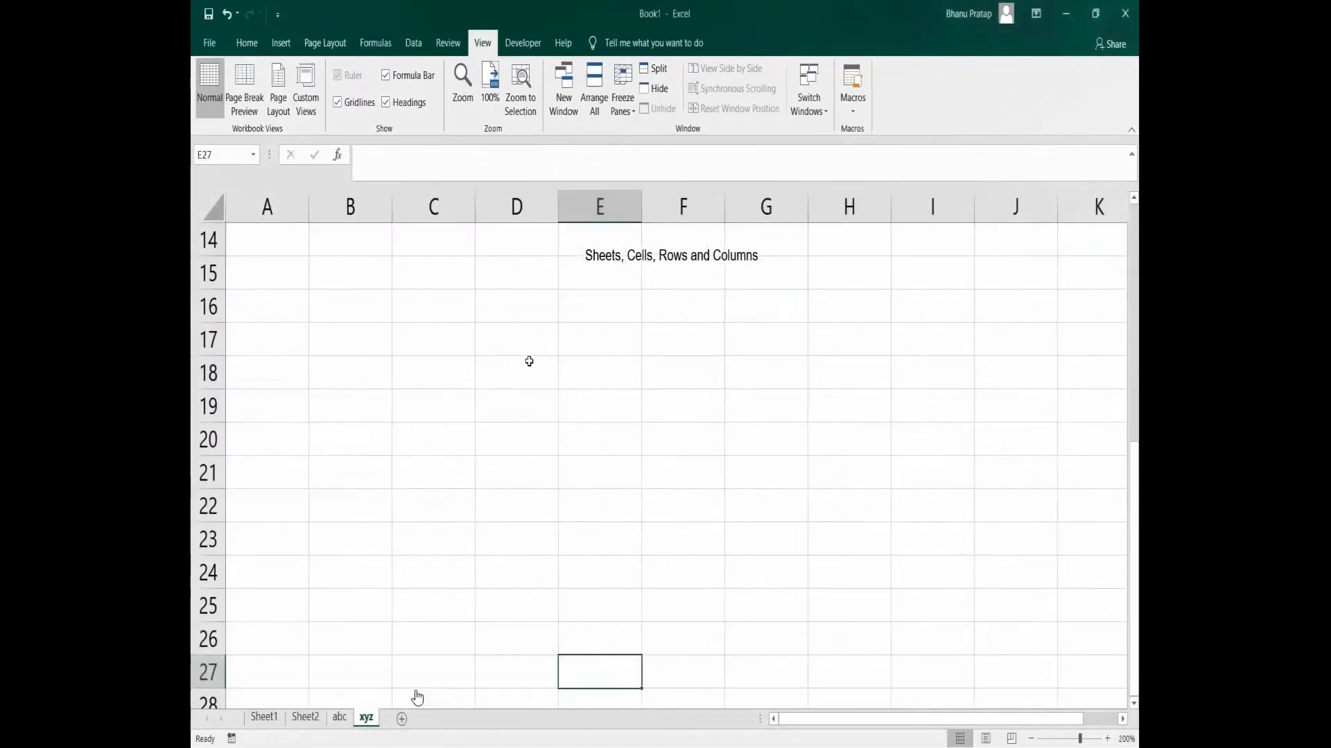
# Reduce the xyz worksheet's zoom to 50% and return it to 200%.
pyautogui.click(463, 90)
pyautogui.click(492, 460)
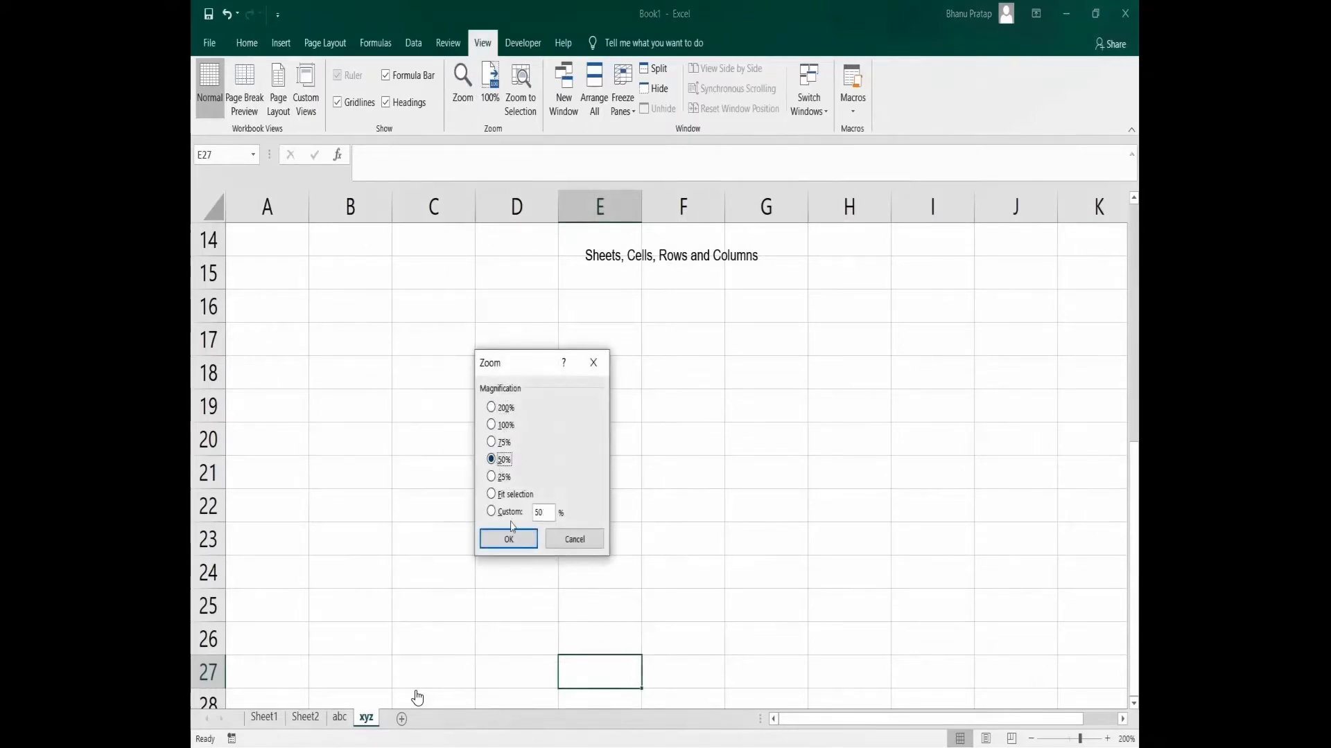
pyautogui.click(508, 539)
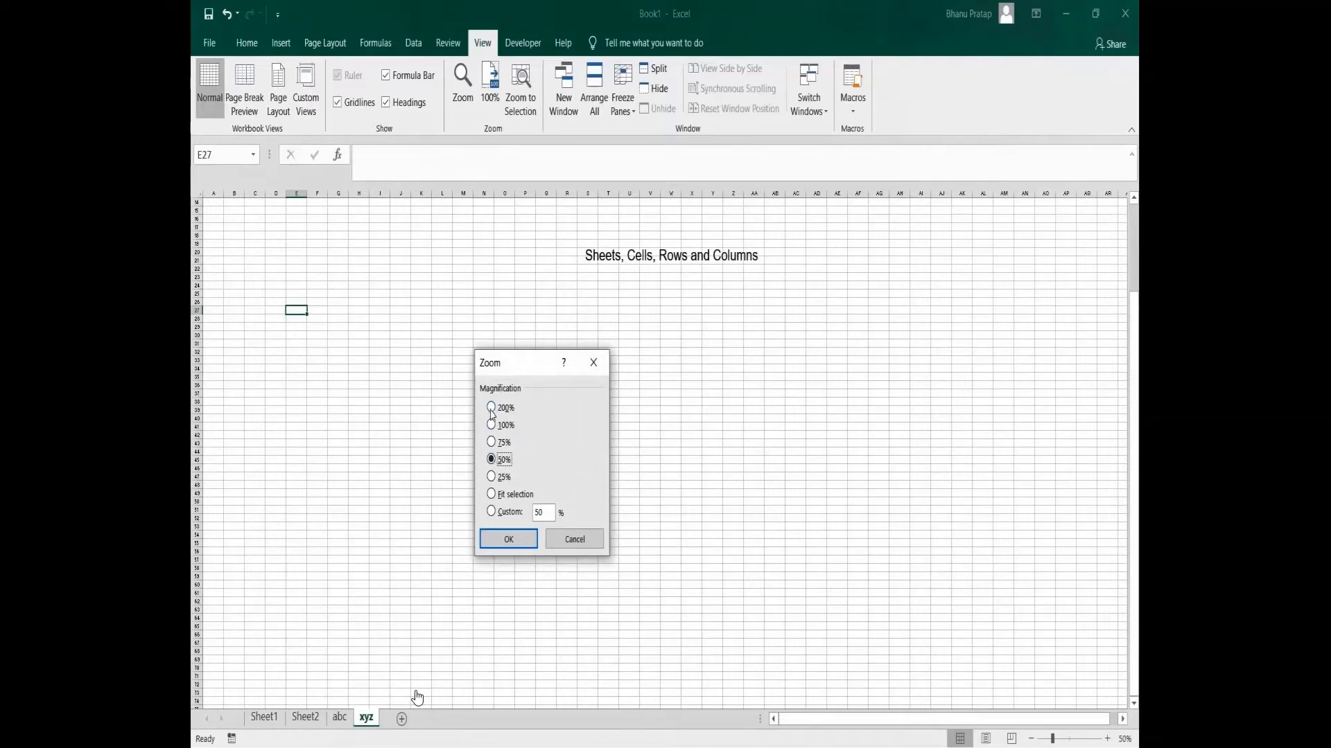
pyautogui.click(493, 408)
pyautogui.click(504, 539)
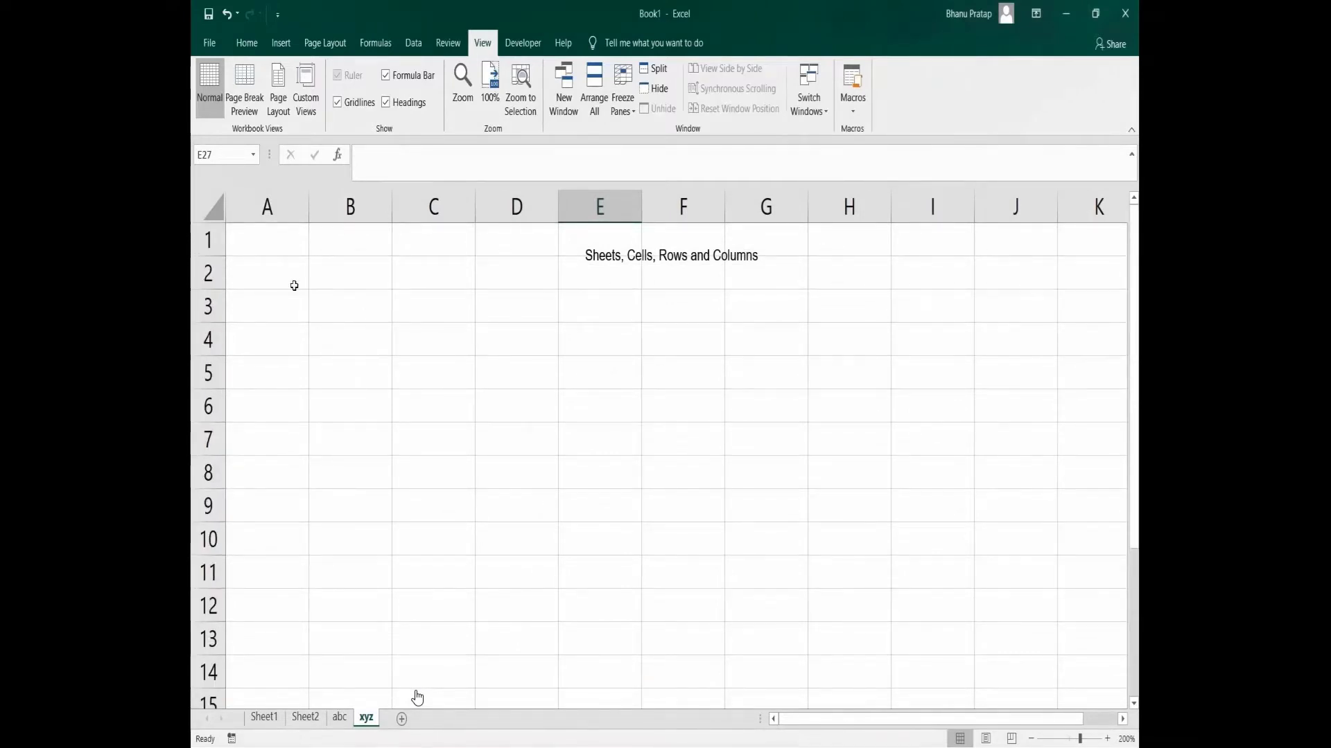
# Select individual cells one after another in columns A to C of the xyz worksheet, ending on B4.
pyautogui.click(286, 269)
pyautogui.click(364, 277)
pyautogui.click(398, 303)
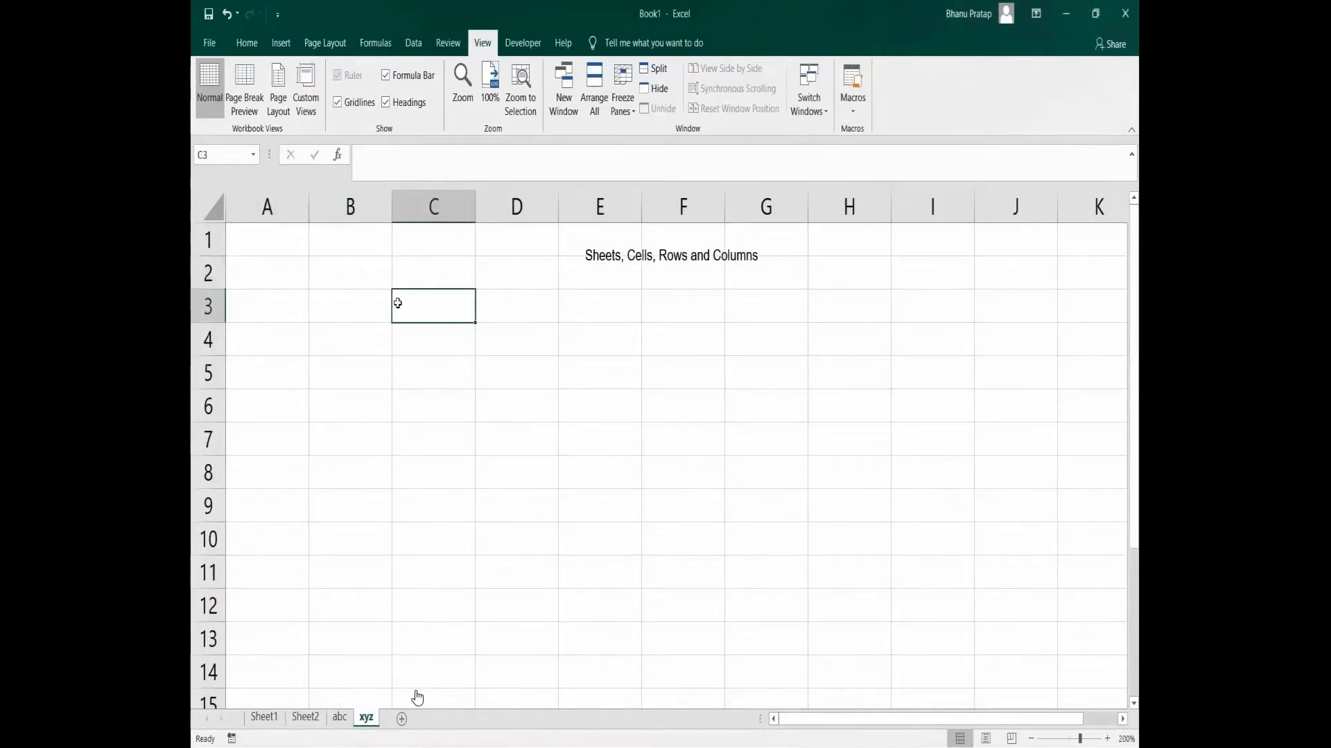
pyautogui.click(347, 343)
pyautogui.click(338, 367)
pyautogui.click(359, 268)
pyautogui.click(360, 336)
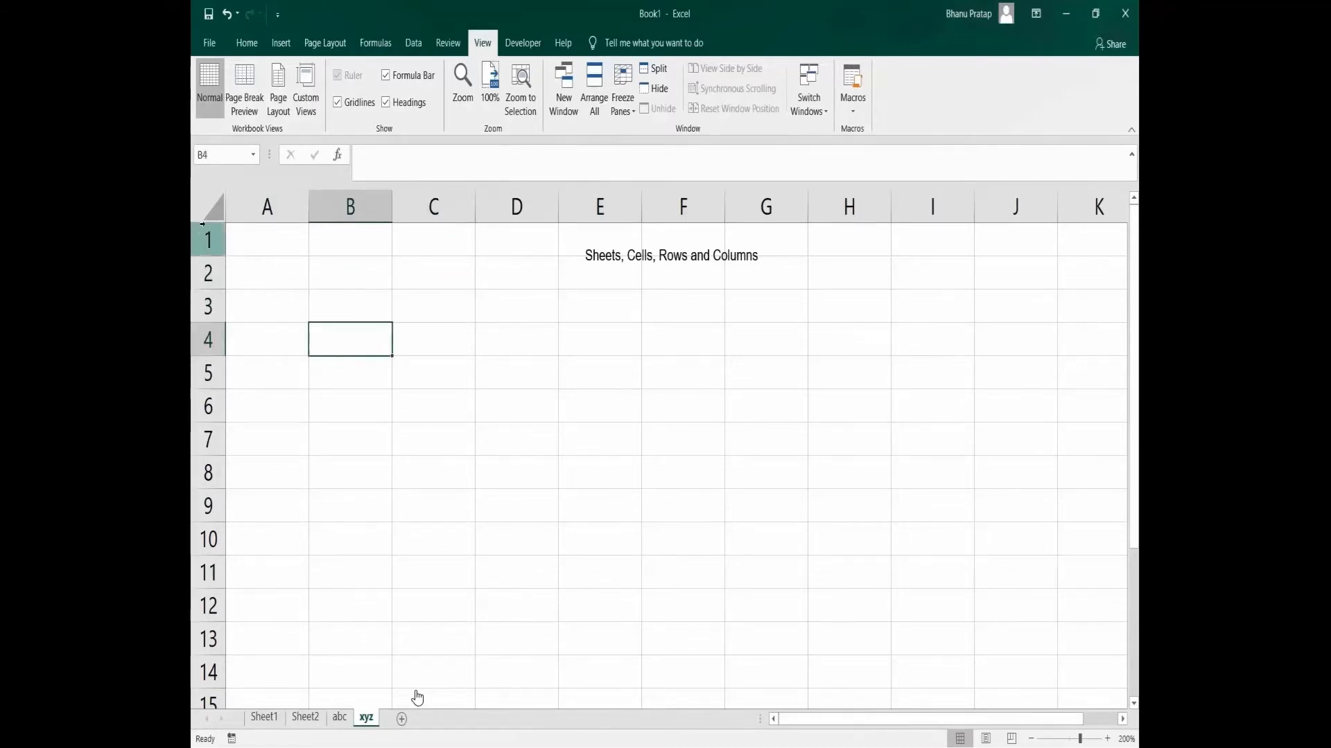
# Select the entire rows 1, 2 and 3 of the xyz worksheet one at a time.
pyautogui.click(203, 246)
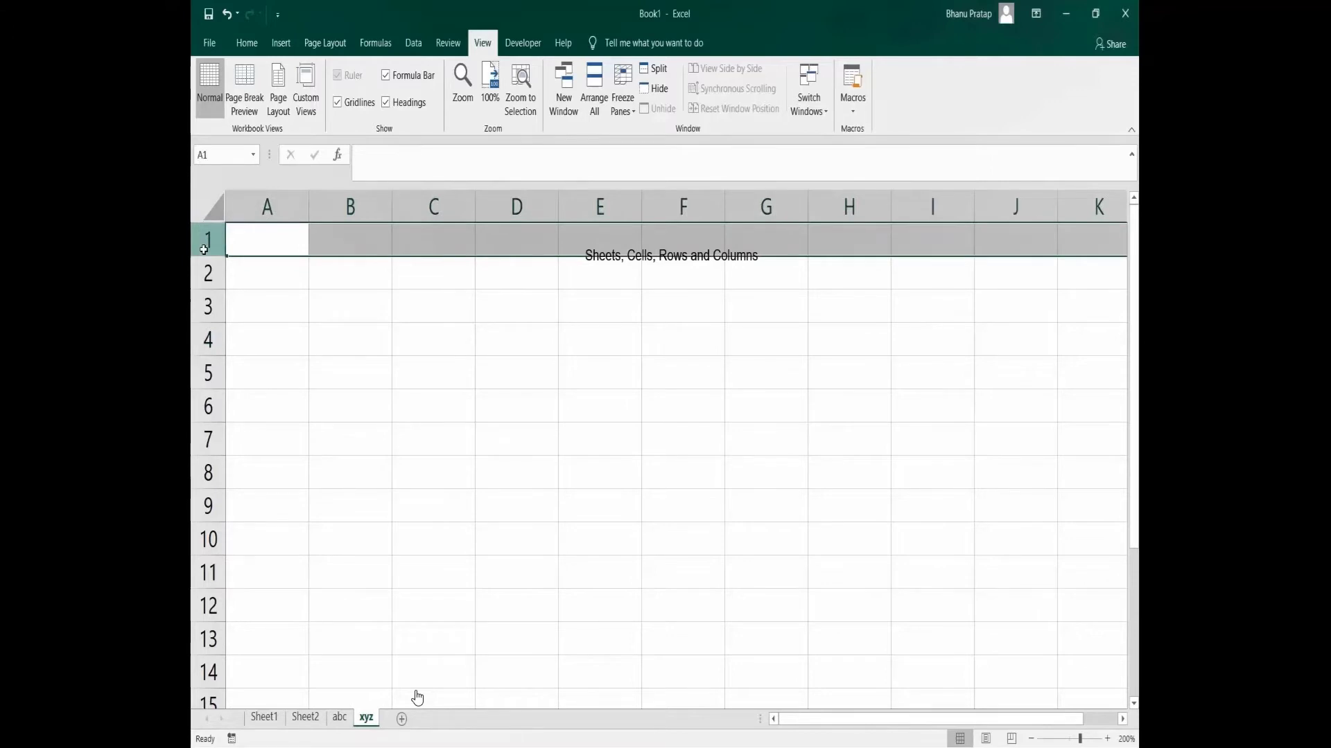
pyautogui.click(204, 273)
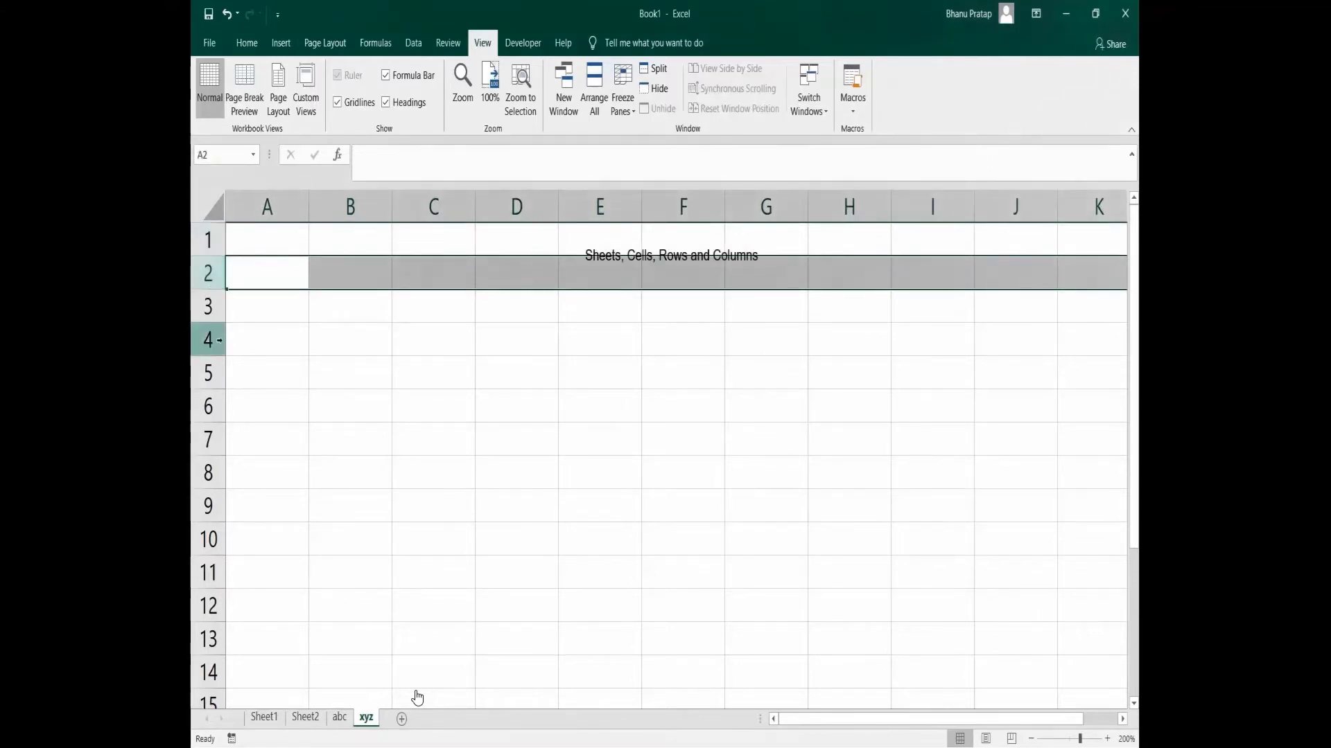
pyautogui.click(202, 307)
# Select the entire columns B, A, B and C of the xyz worksheet one at a time.
pyautogui.click(378, 214)
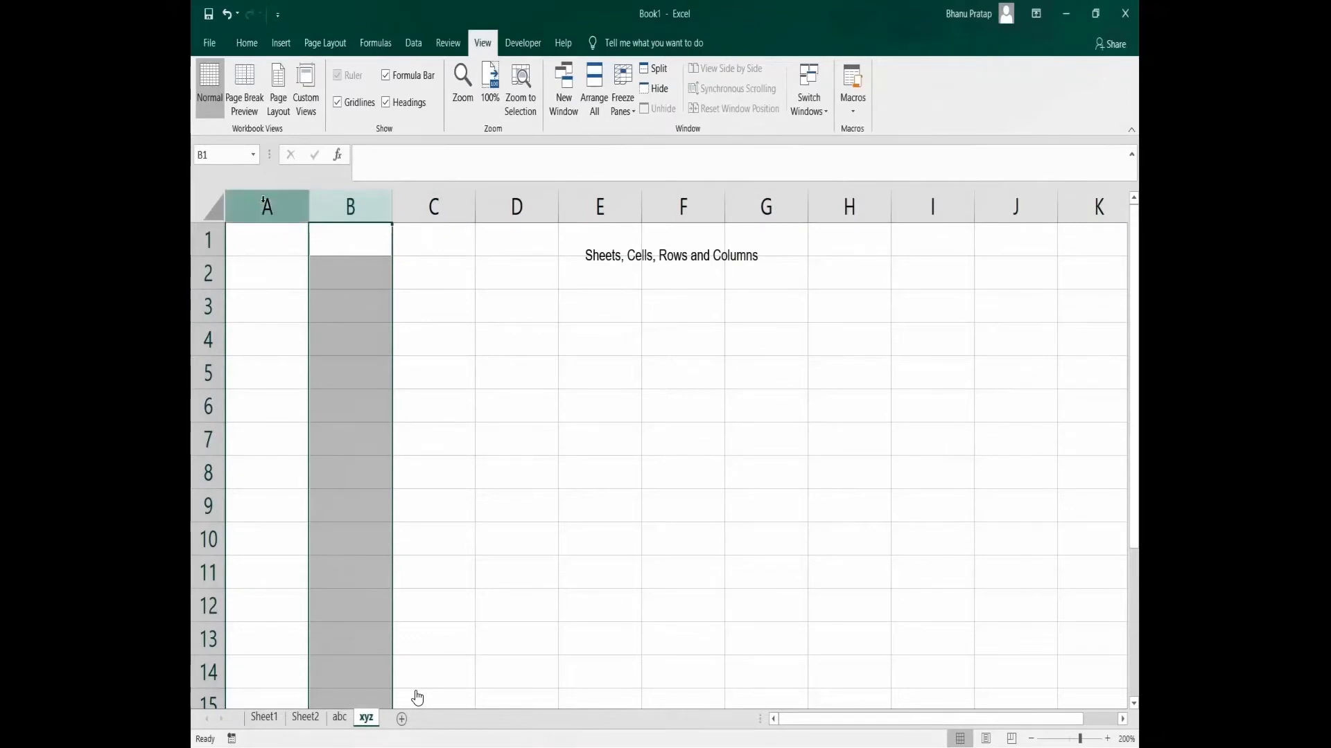
pyautogui.click(266, 203)
pyautogui.click(350, 205)
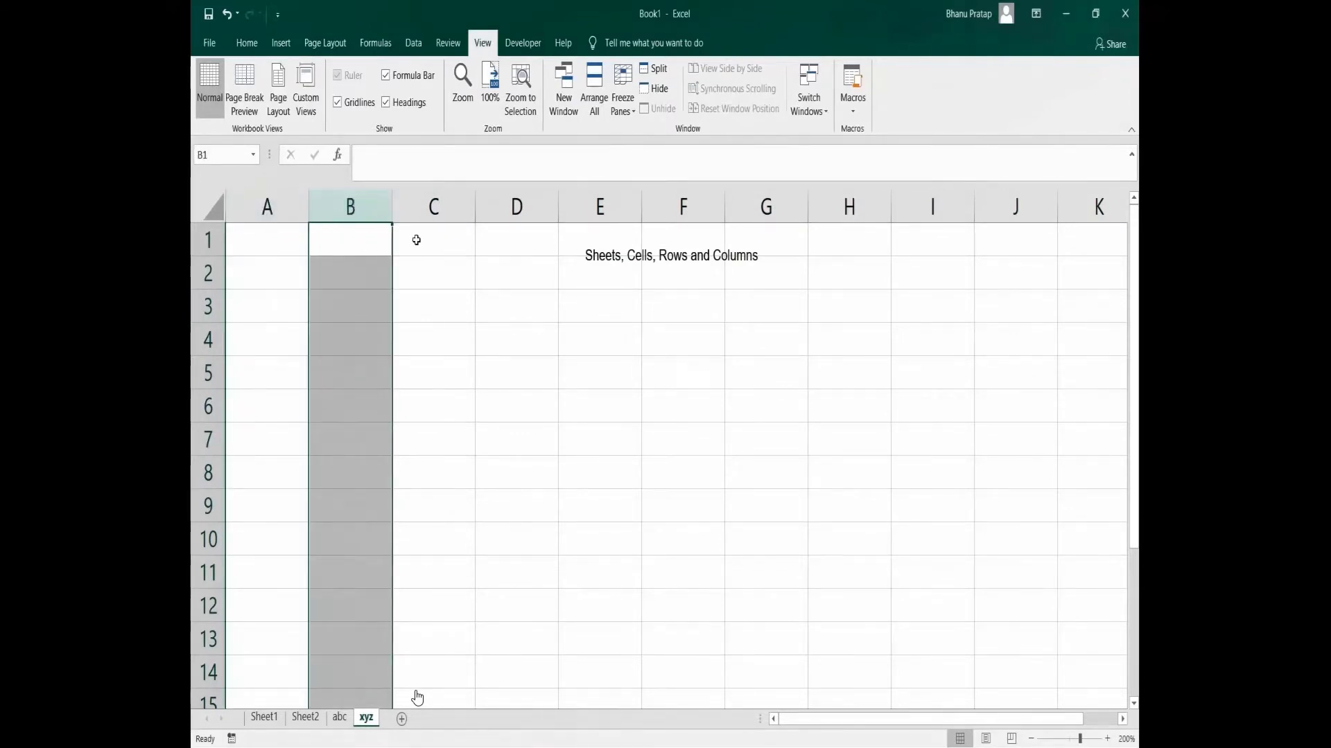
pyautogui.click(441, 215)
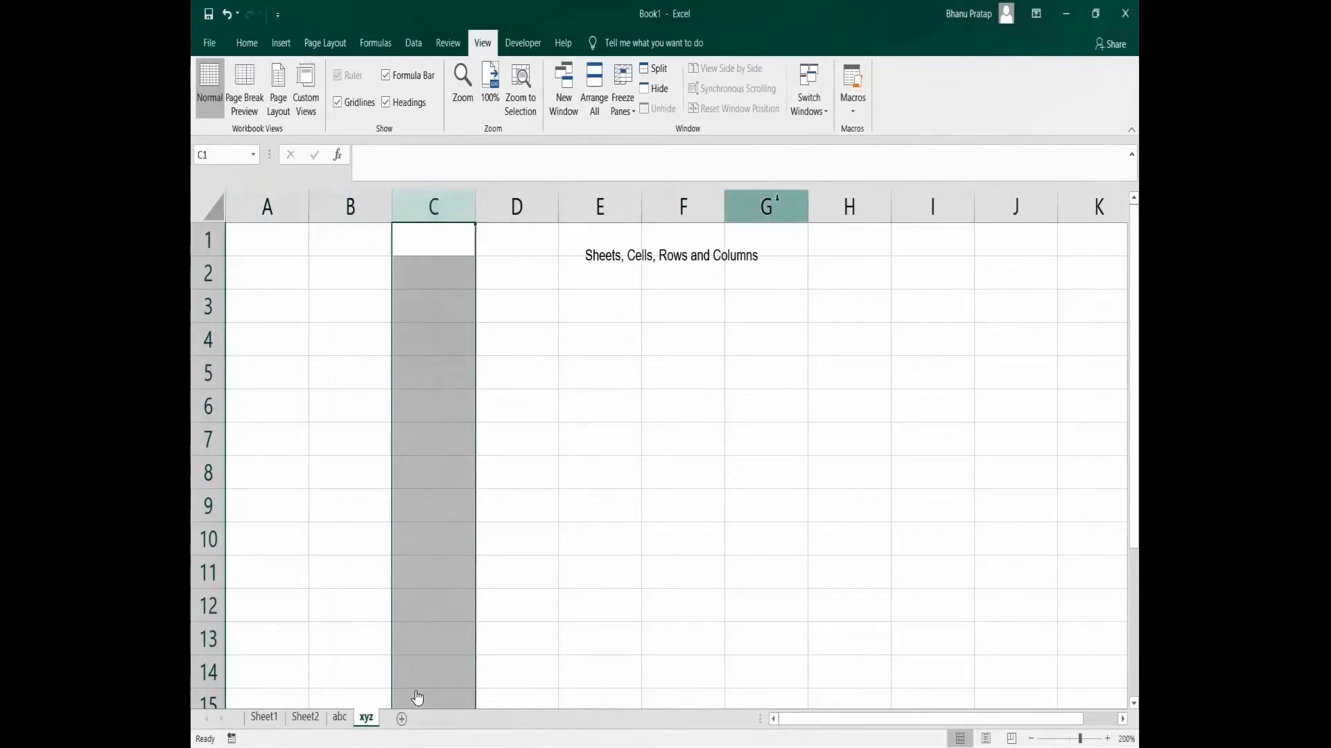
# Select the single cells A3, B2 and A1 in turn to point out their cell addresses.
pyautogui.click(270, 301)
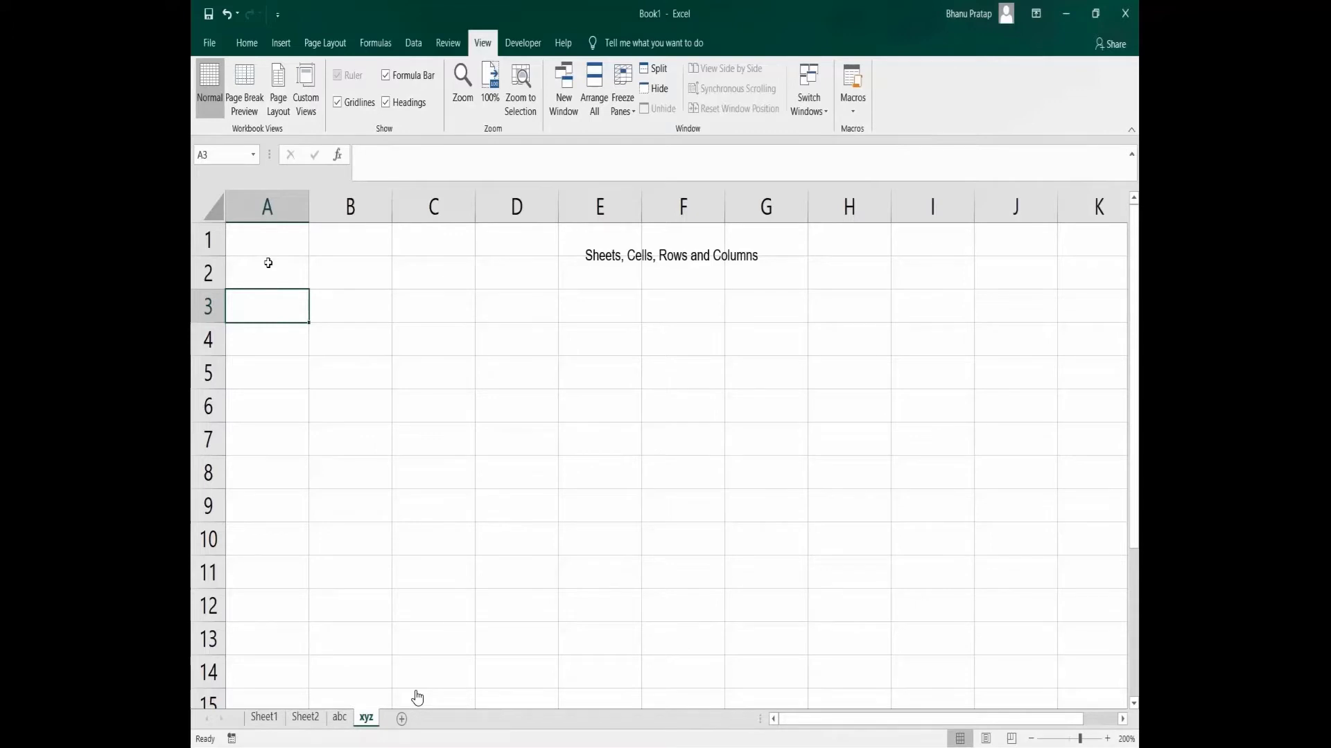
pyautogui.click(346, 279)
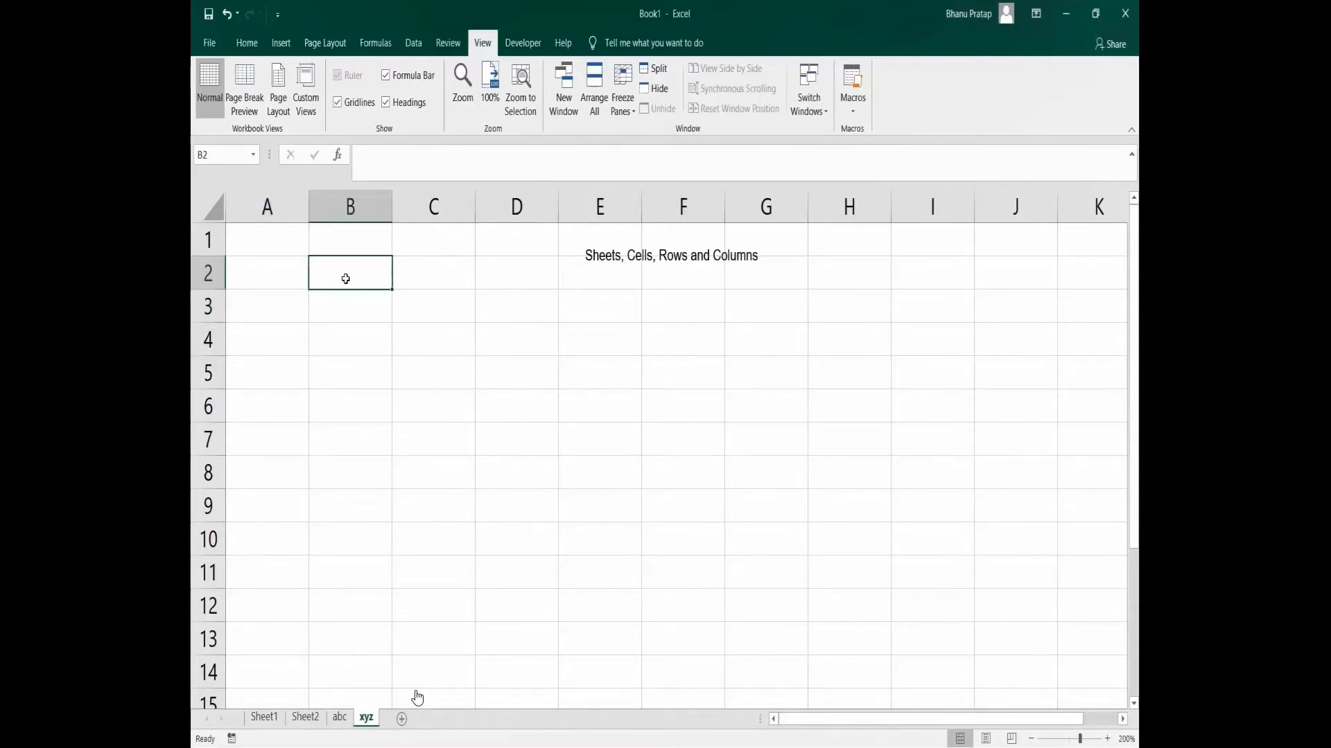
pyautogui.click(270, 249)
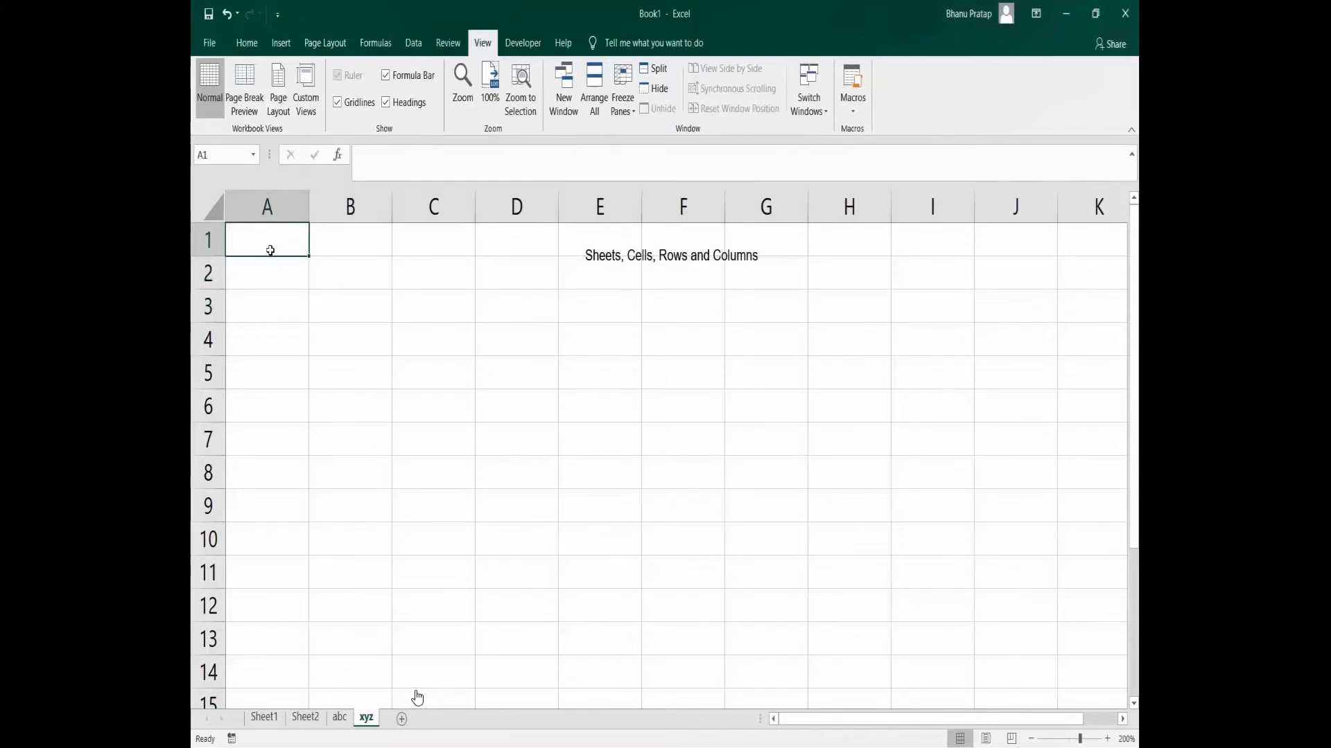
# Widen column B by hand to a column width of about 17.
pyautogui.click(431, 250)
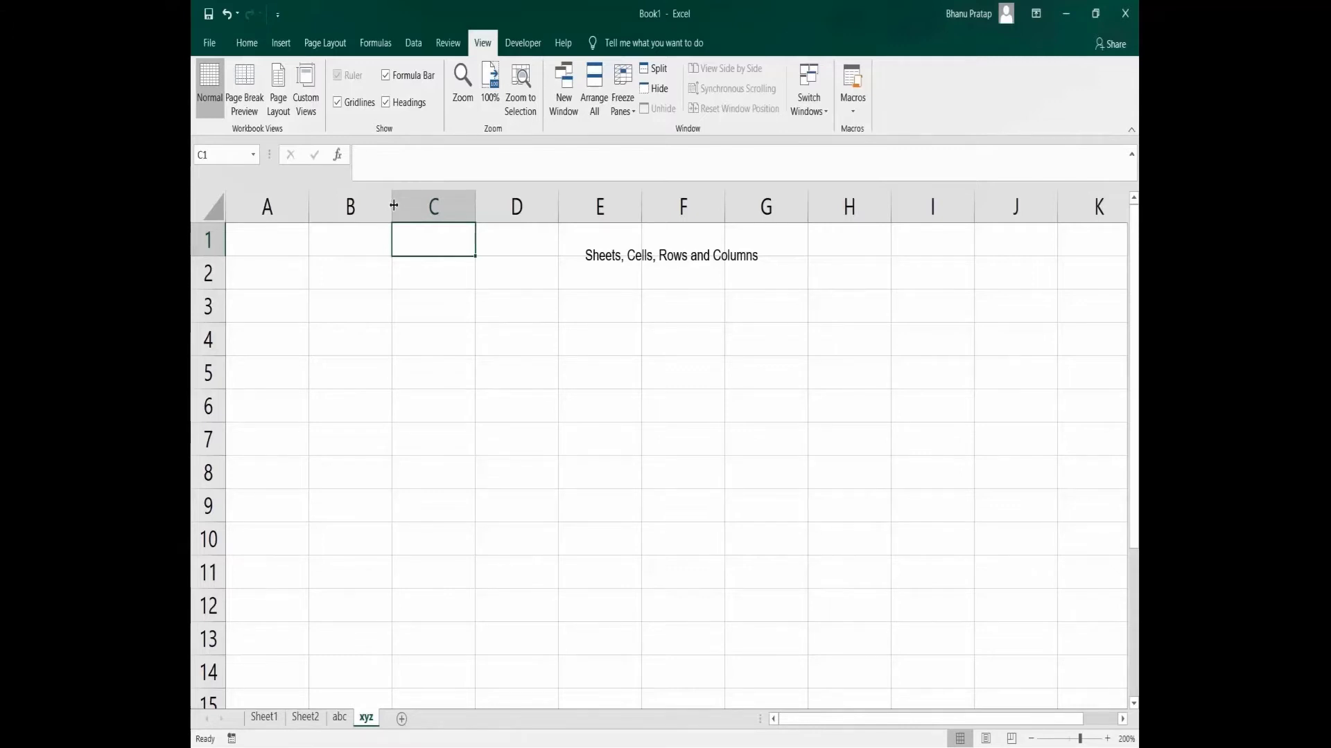
pyautogui.moveTo(394, 205); pyautogui.dragTo(475, 230)
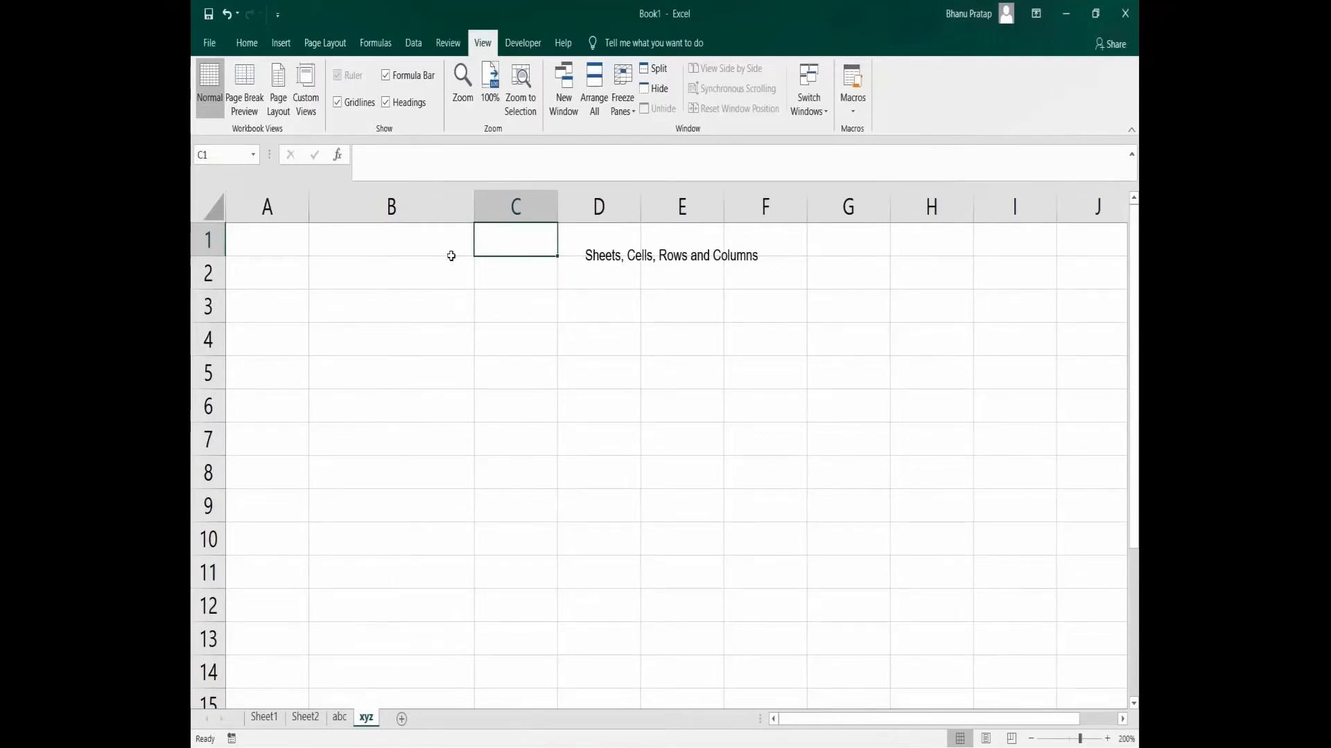
pyautogui.click(499, 214)
# Widen column B further by entering a new column width with cell B4 selected.
pyautogui.click(399, 332)
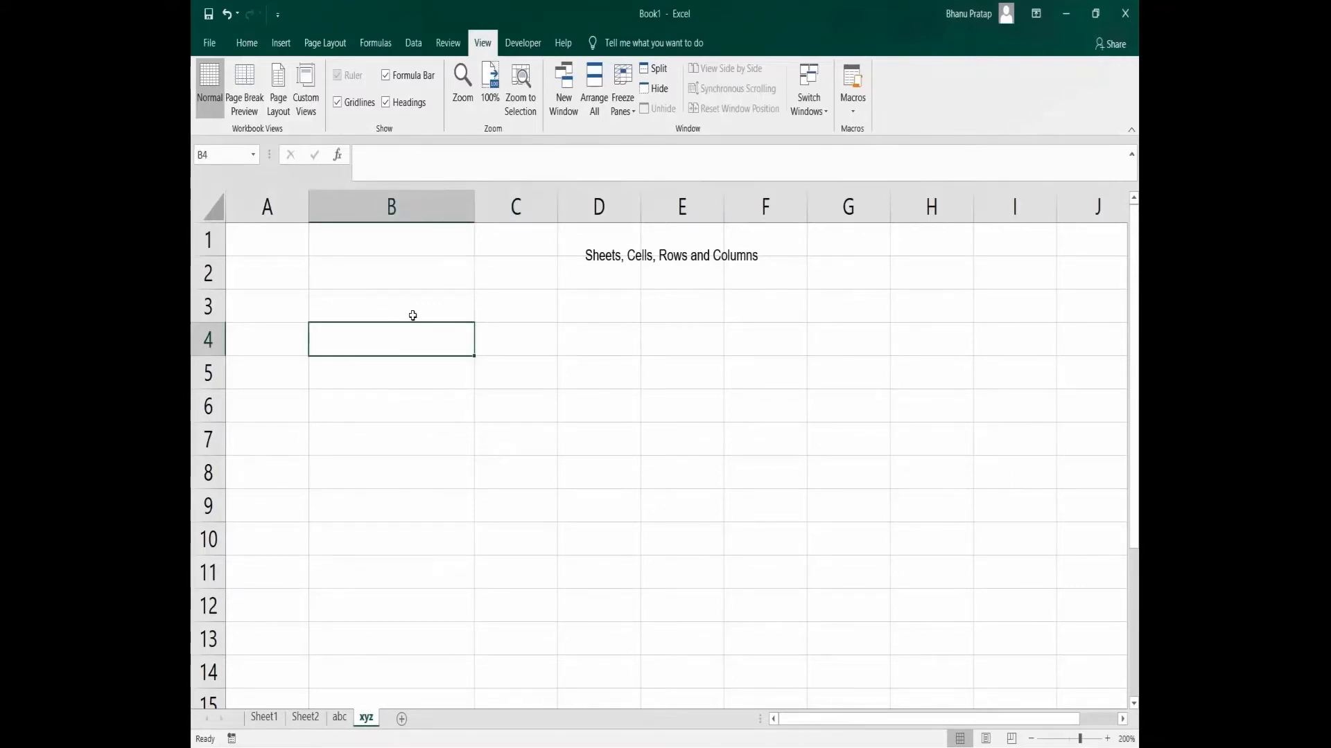
pyautogui.click(244, 43)
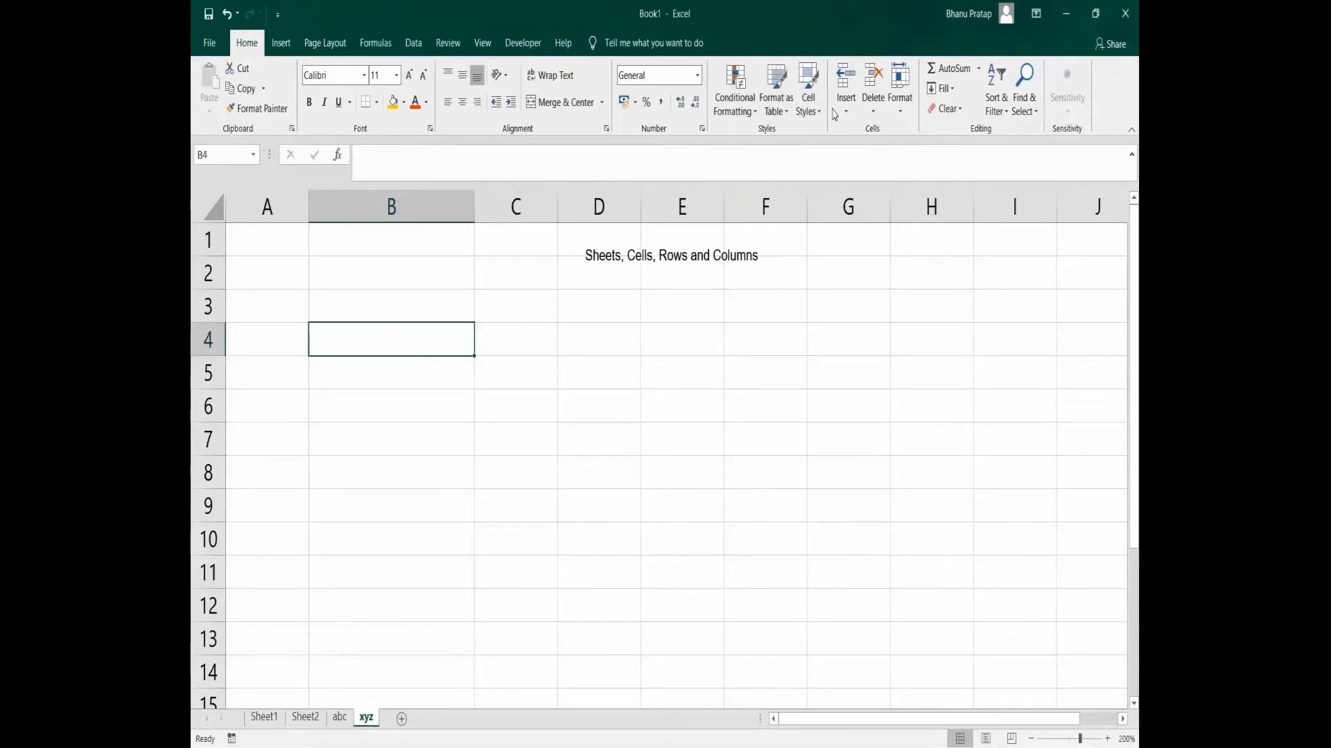
pyautogui.click(901, 114)
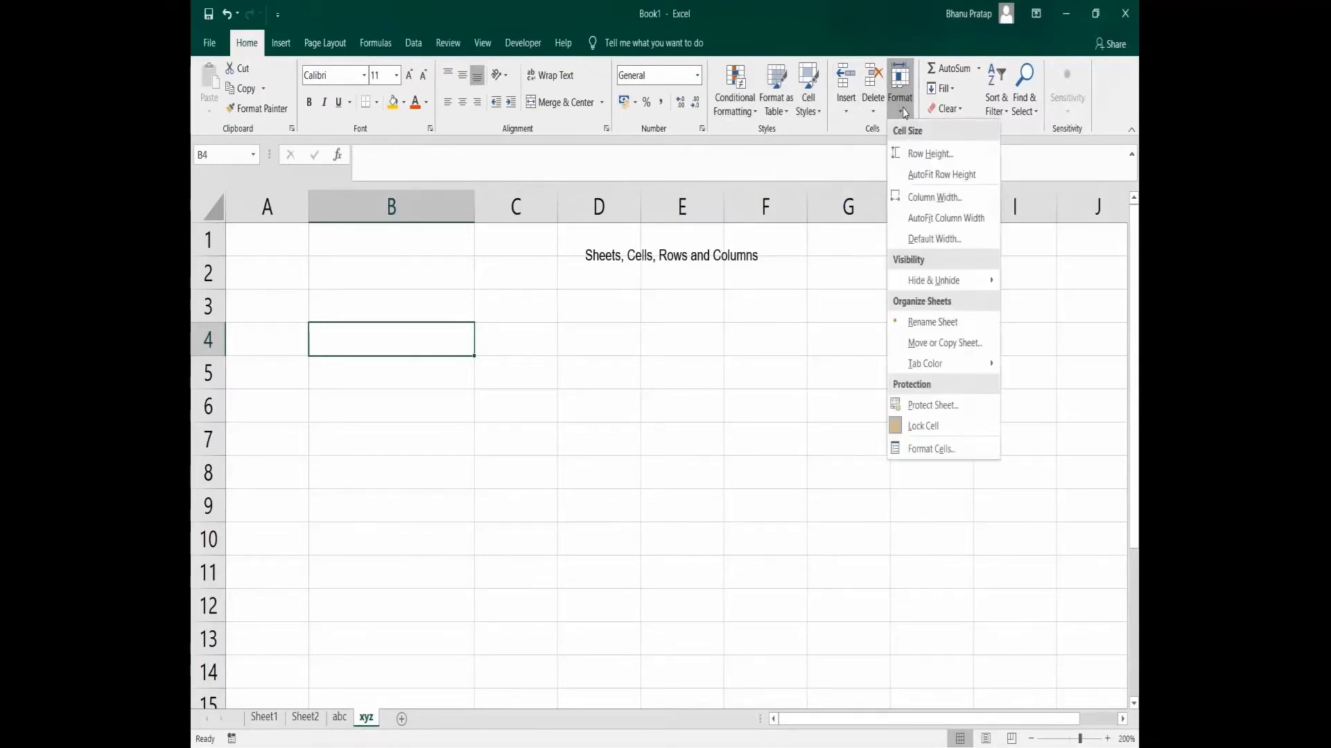
pyautogui.click(925, 199)
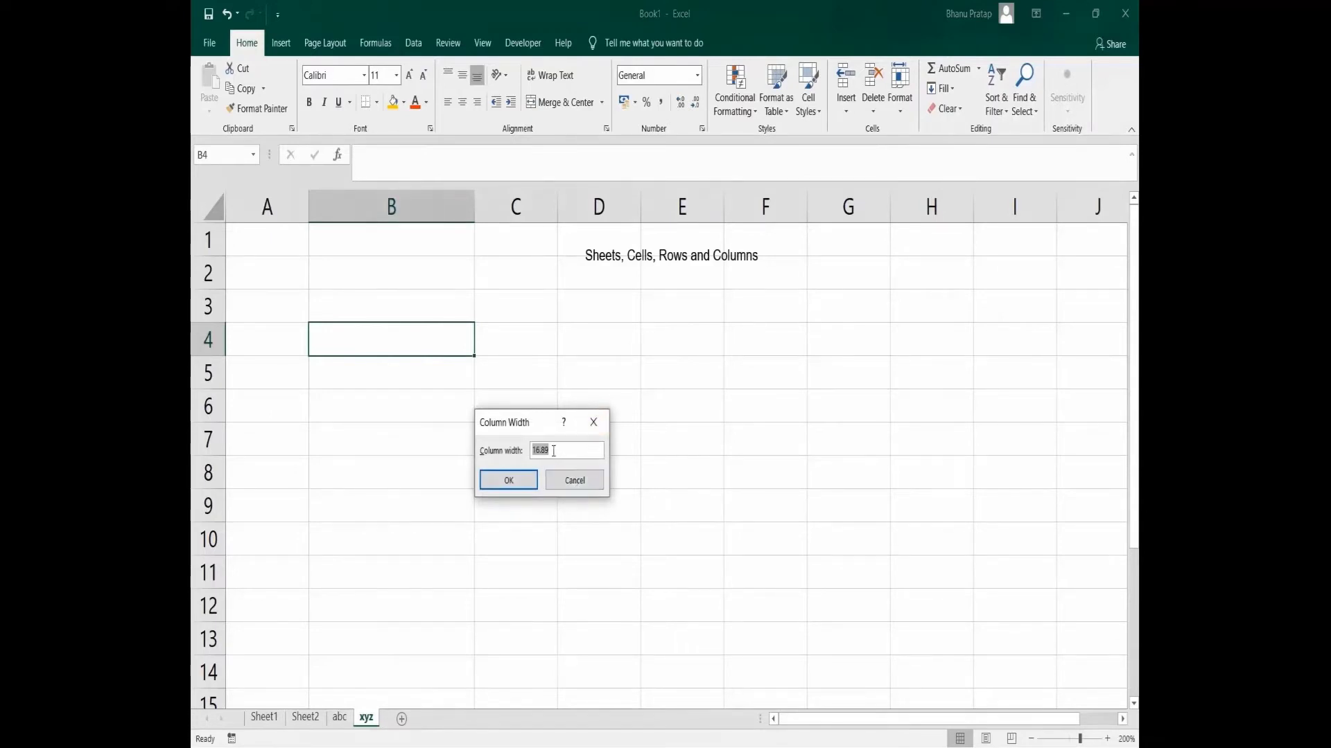
pyautogui.press('BackSpace')
pyautogui.click(510, 481)
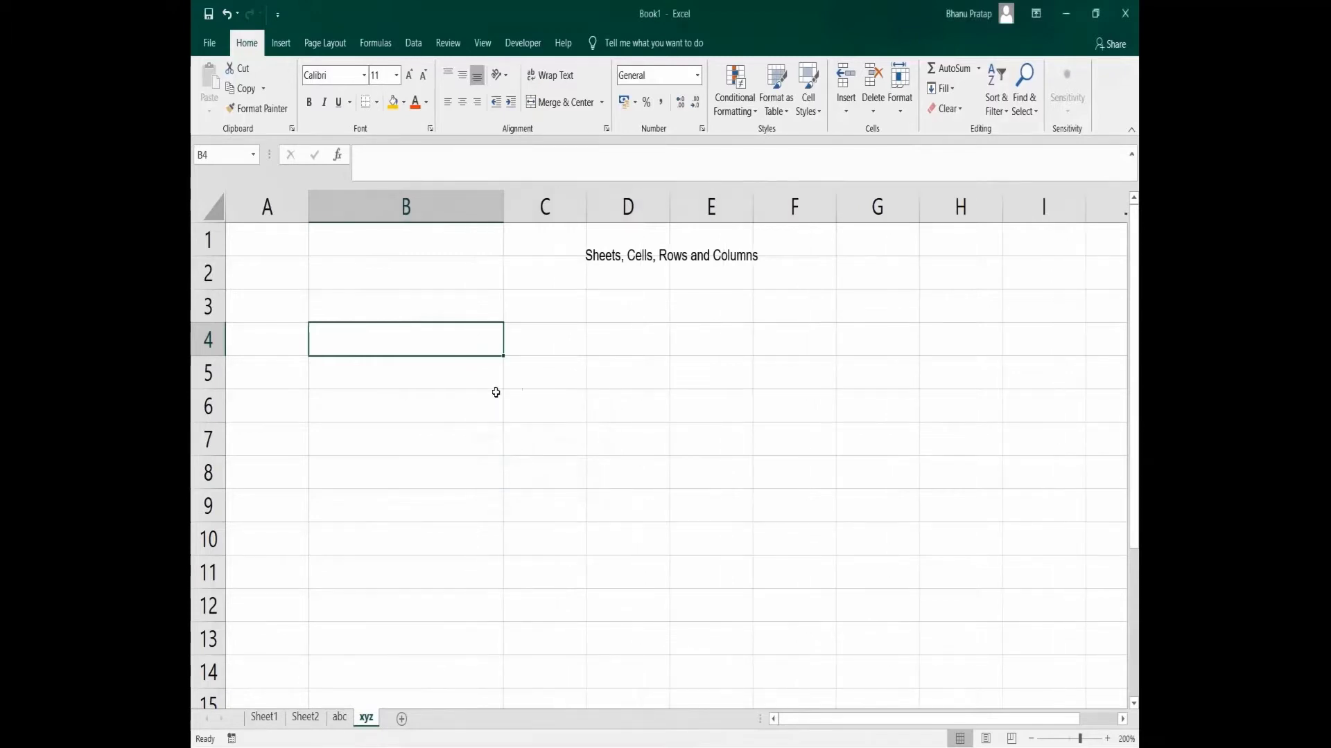
# Set the width of column C to 10 and increase the height of row 2 by hand.
pyautogui.click(545, 274)
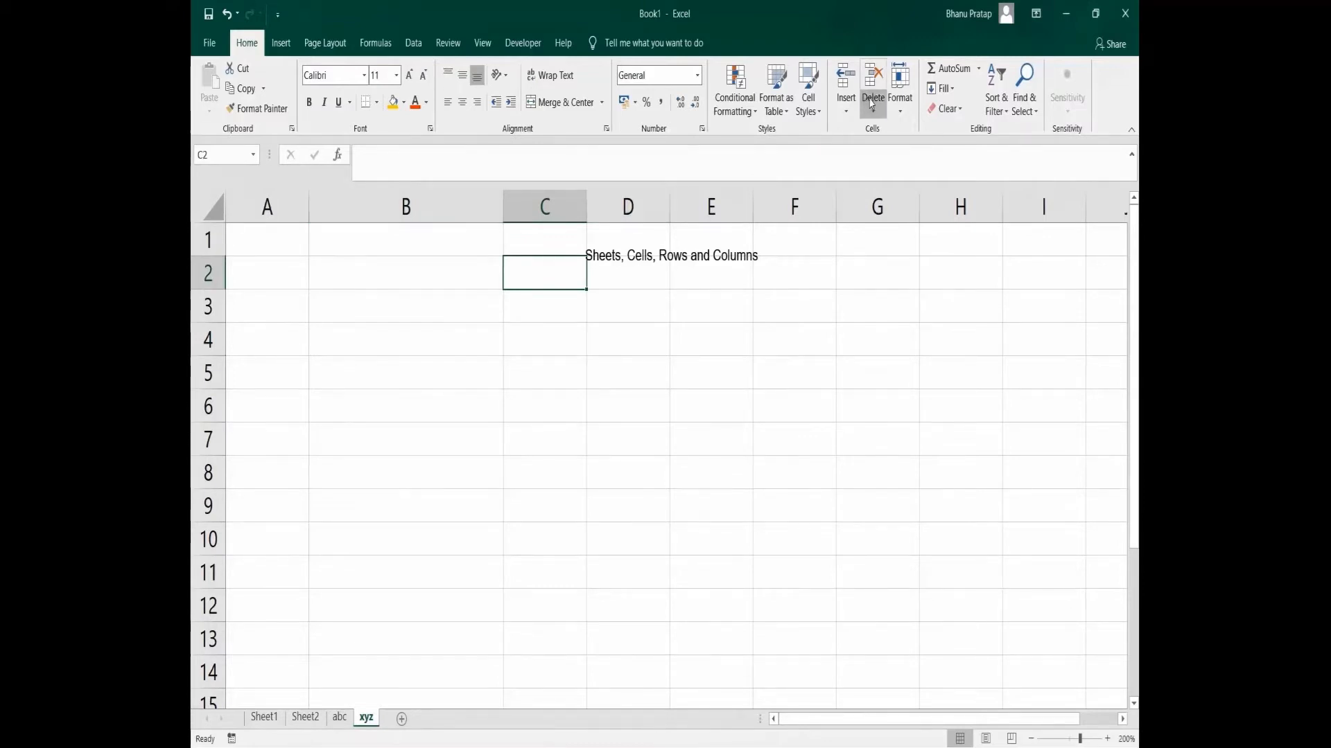
pyautogui.click(898, 104)
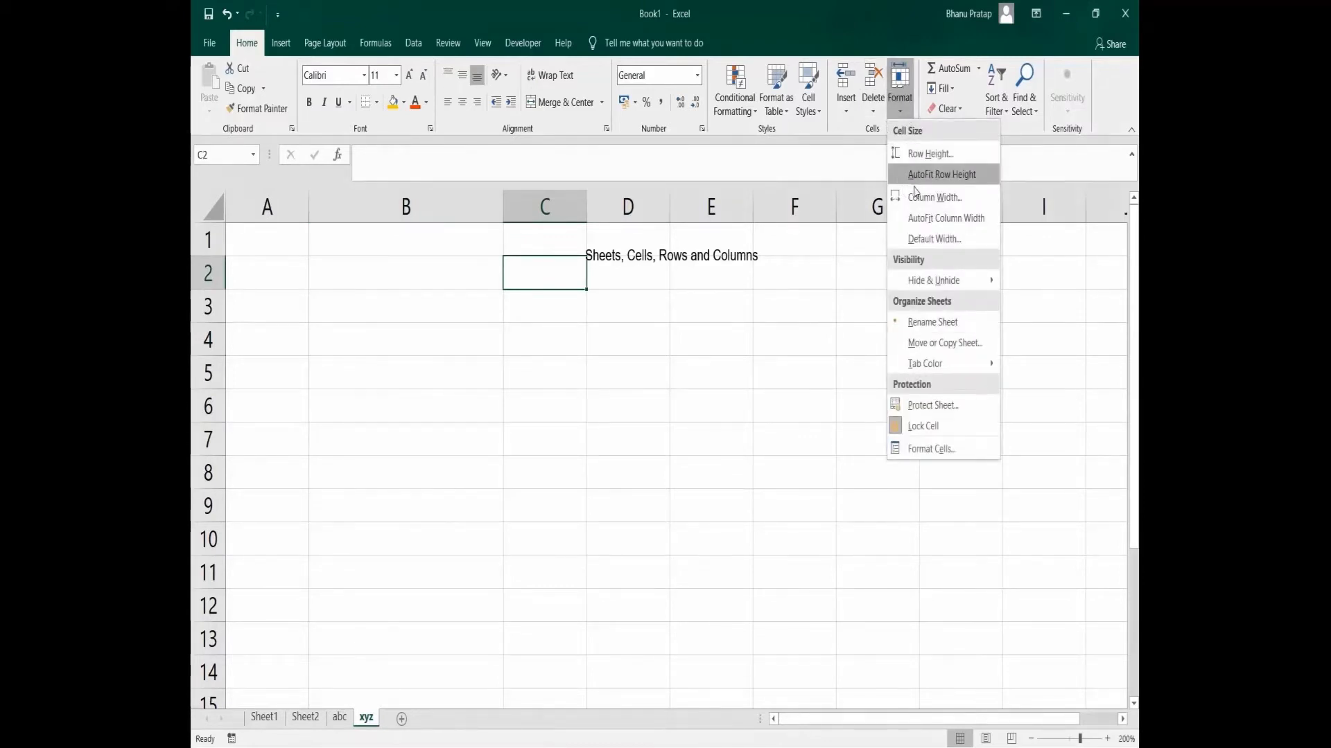
pyautogui.click(916, 200)
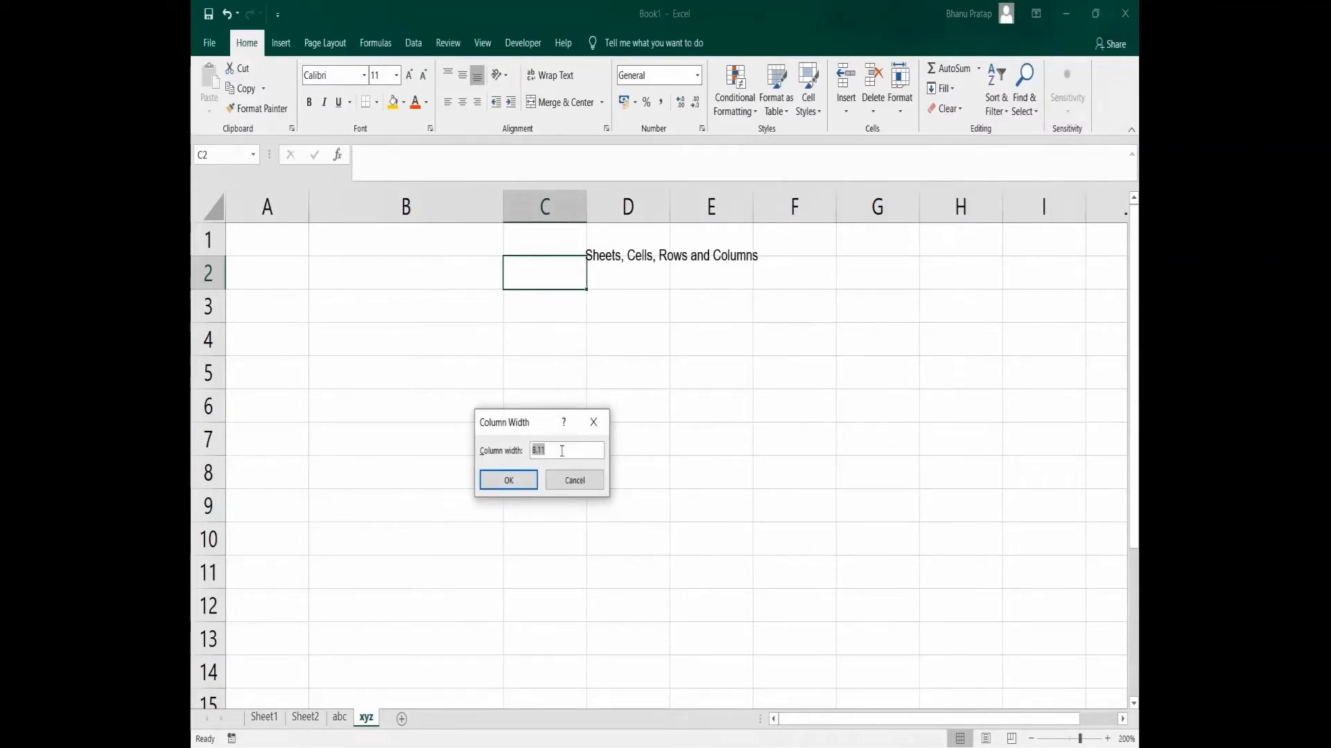
pyautogui.press('BackSpace')
pyautogui.write('10')
pyautogui.click(508, 480)
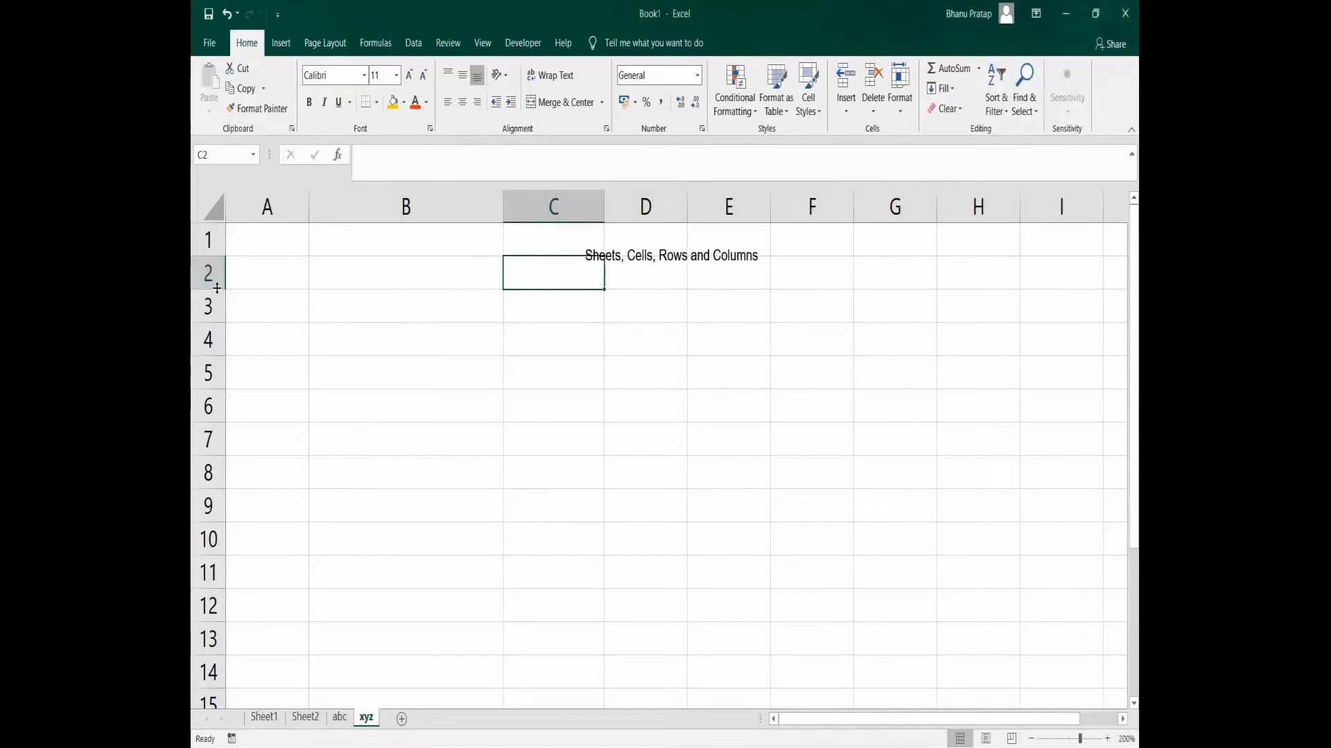
pyautogui.moveTo(217, 288); pyautogui.dragTo(209, 349)
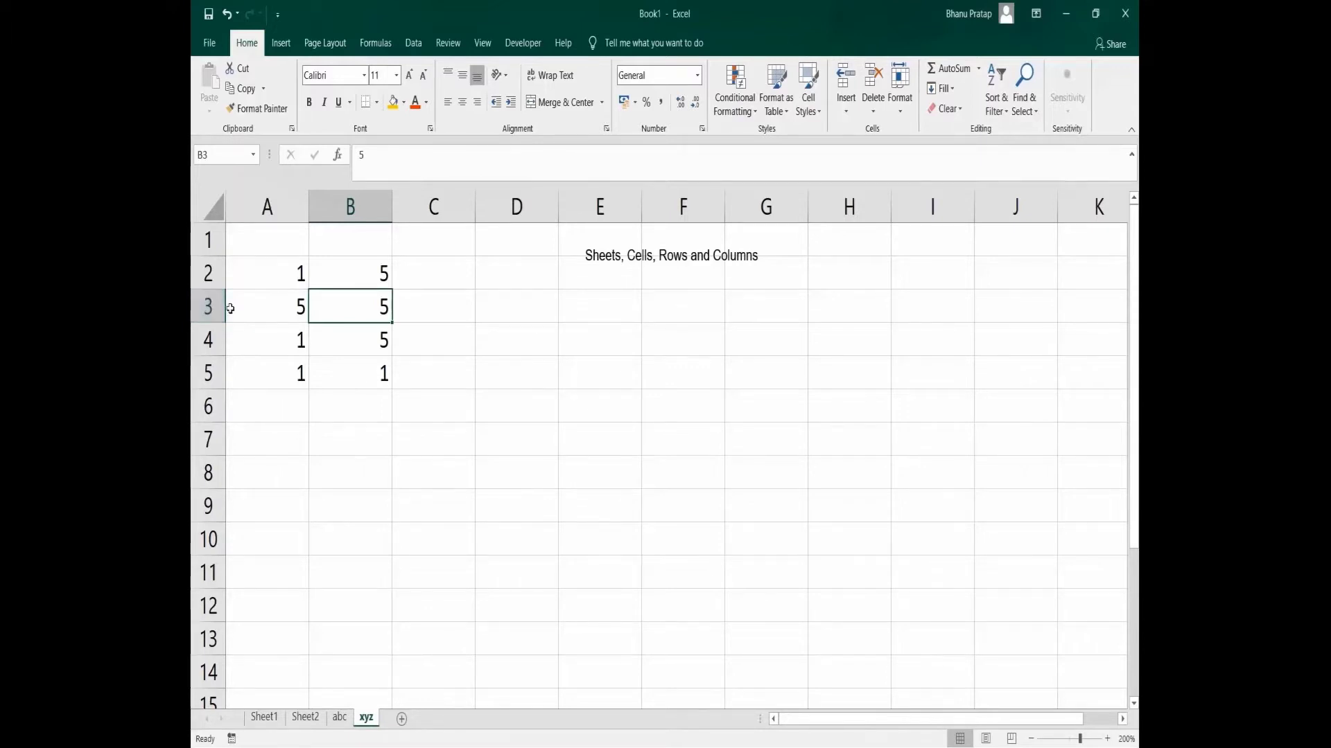
# Insert blank rows at rows 3 and 5 and a blank column at column B within the number data.
pyautogui.rightClick(210, 307)
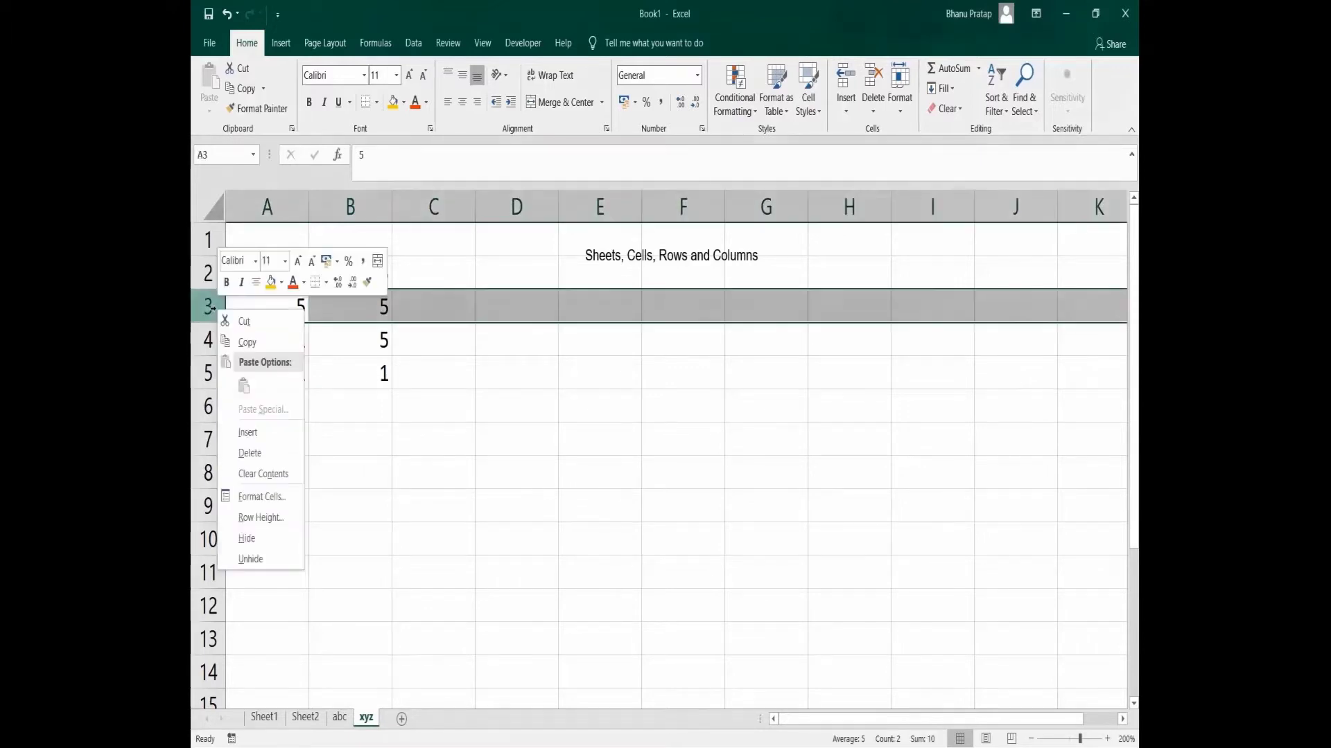
pyautogui.click(256, 432)
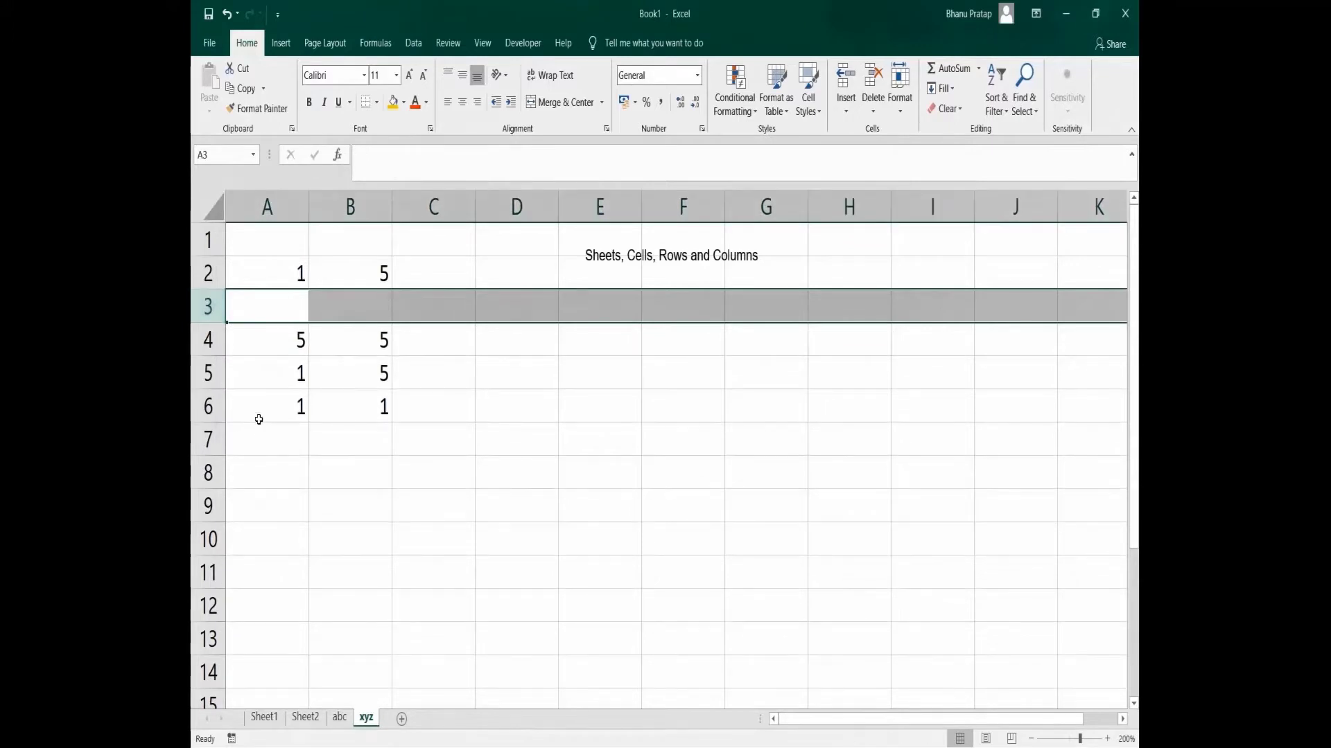
pyautogui.rightClick(210, 372)
pyautogui.click(250, 493)
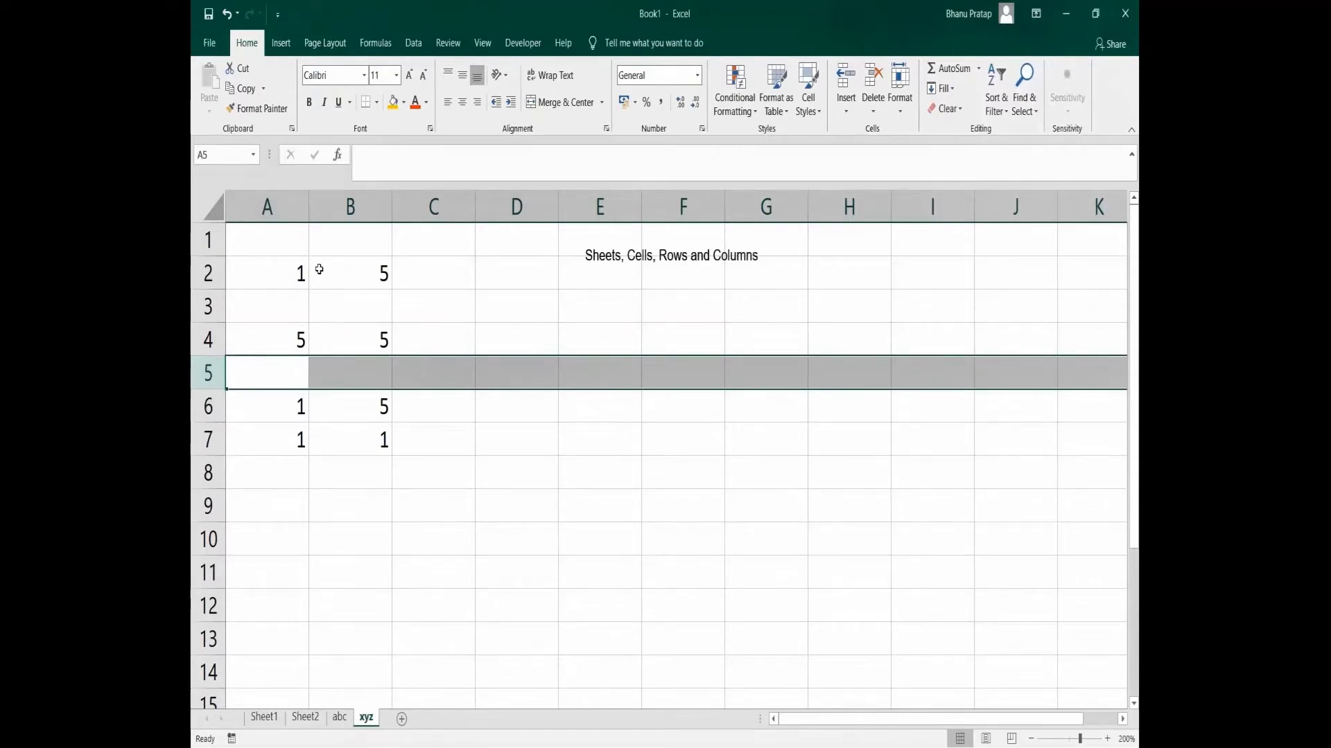
pyautogui.rightClick(347, 203)
pyautogui.click(369, 328)
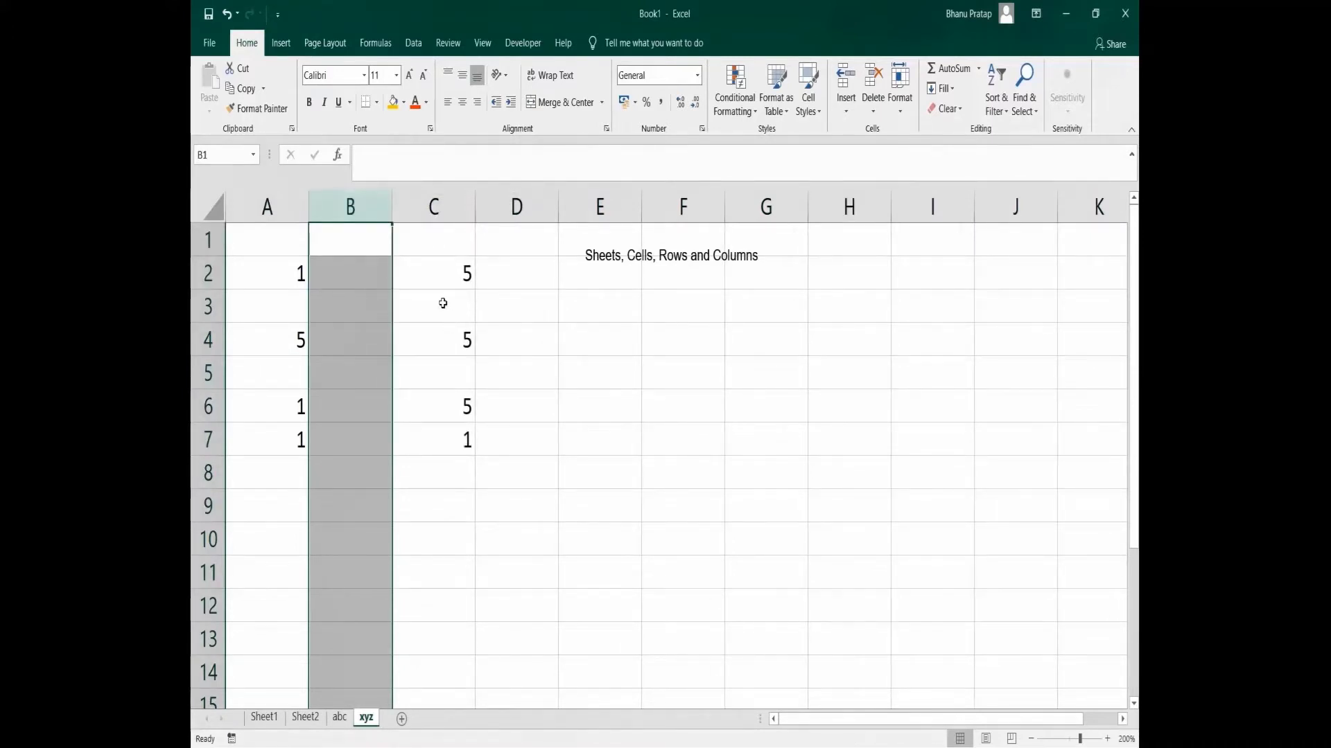
# Delete the blank column B and the blank row 5 from the xyz worksheet.
pyautogui.rightClick(357, 205)
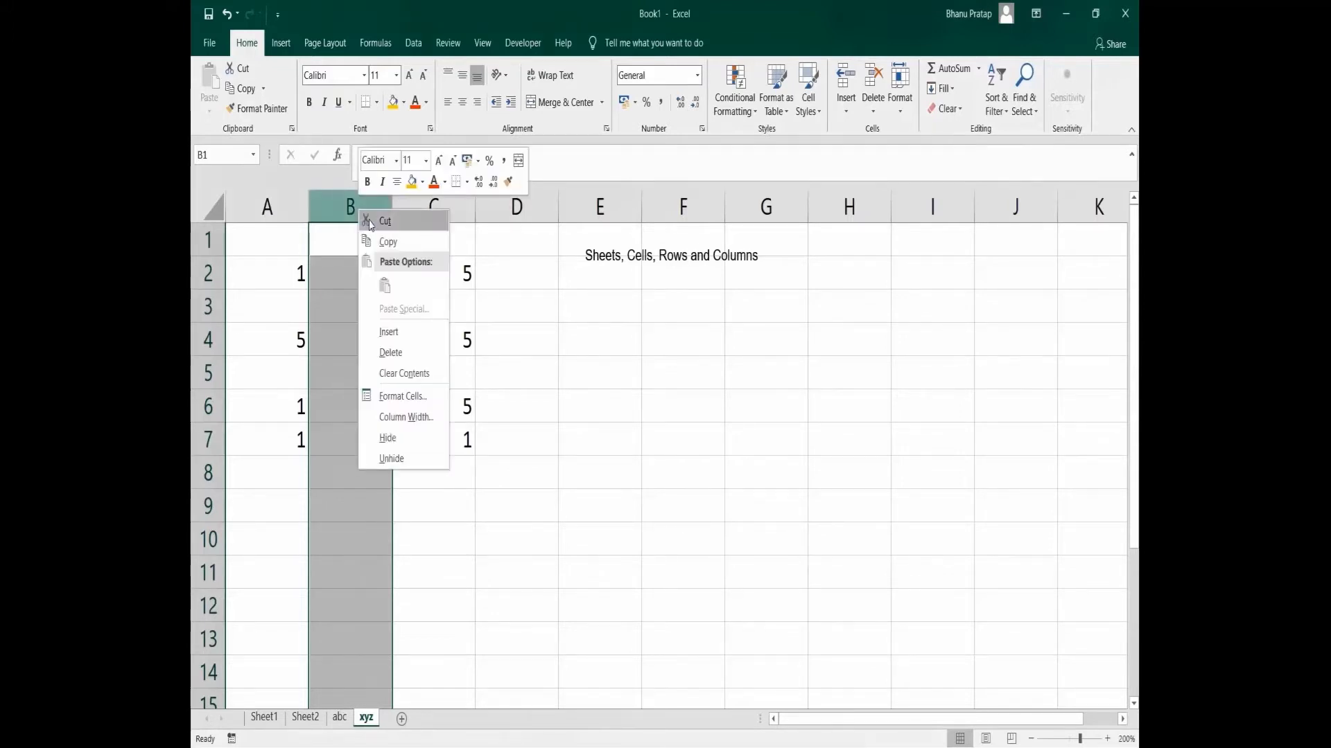
pyautogui.click(406, 353)
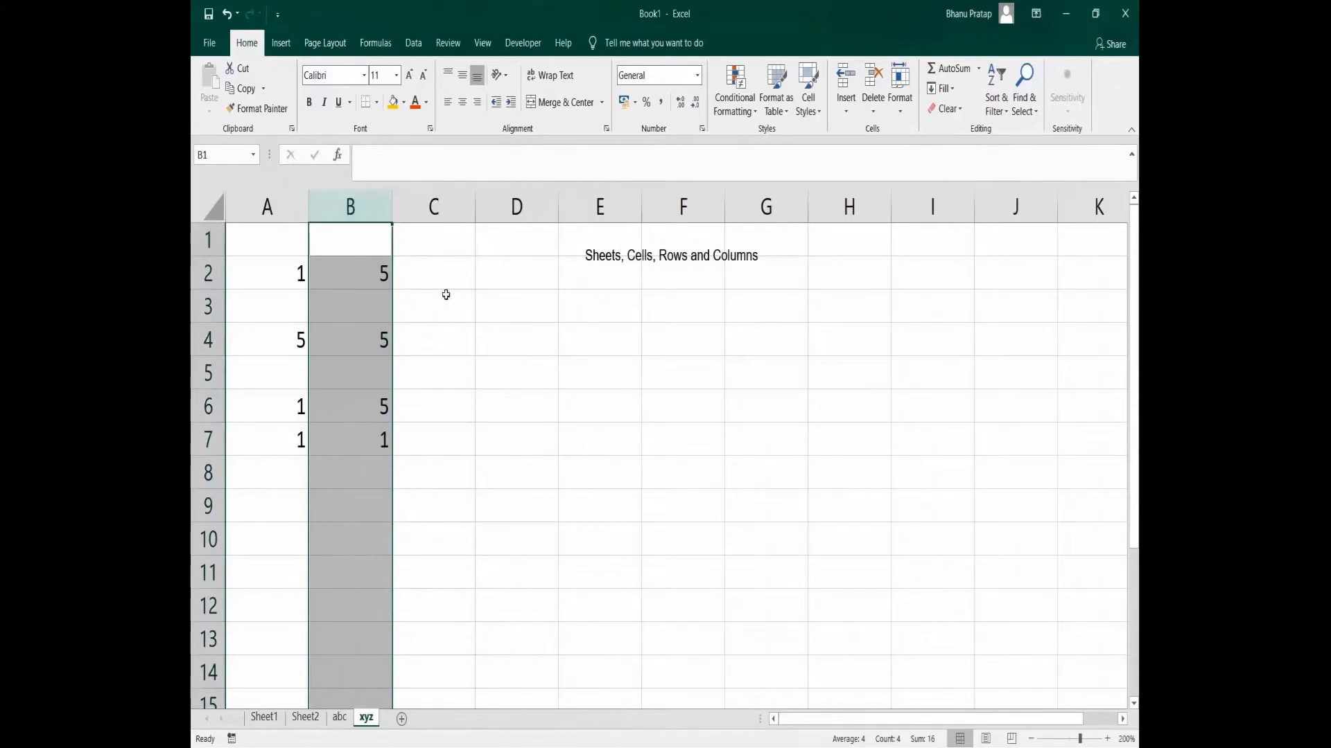
pyautogui.rightClick(206, 375)
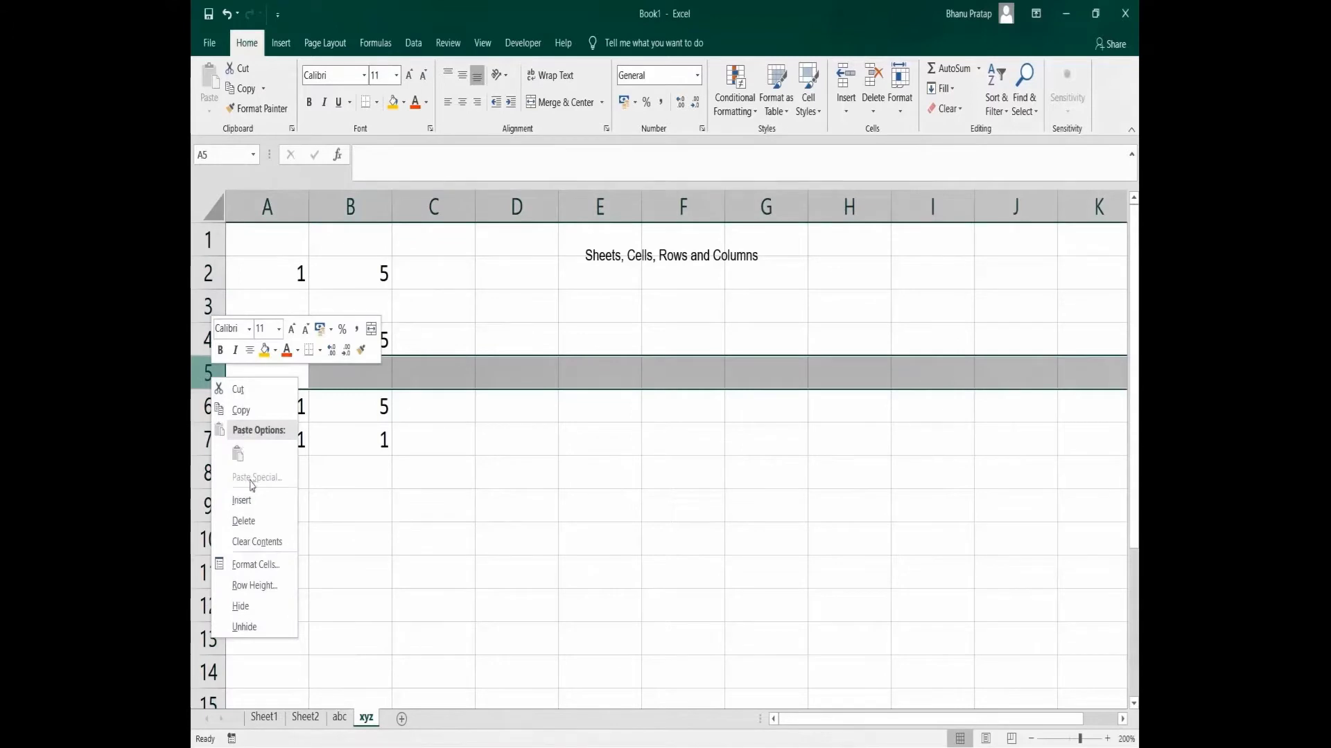
pyautogui.click(257, 523)
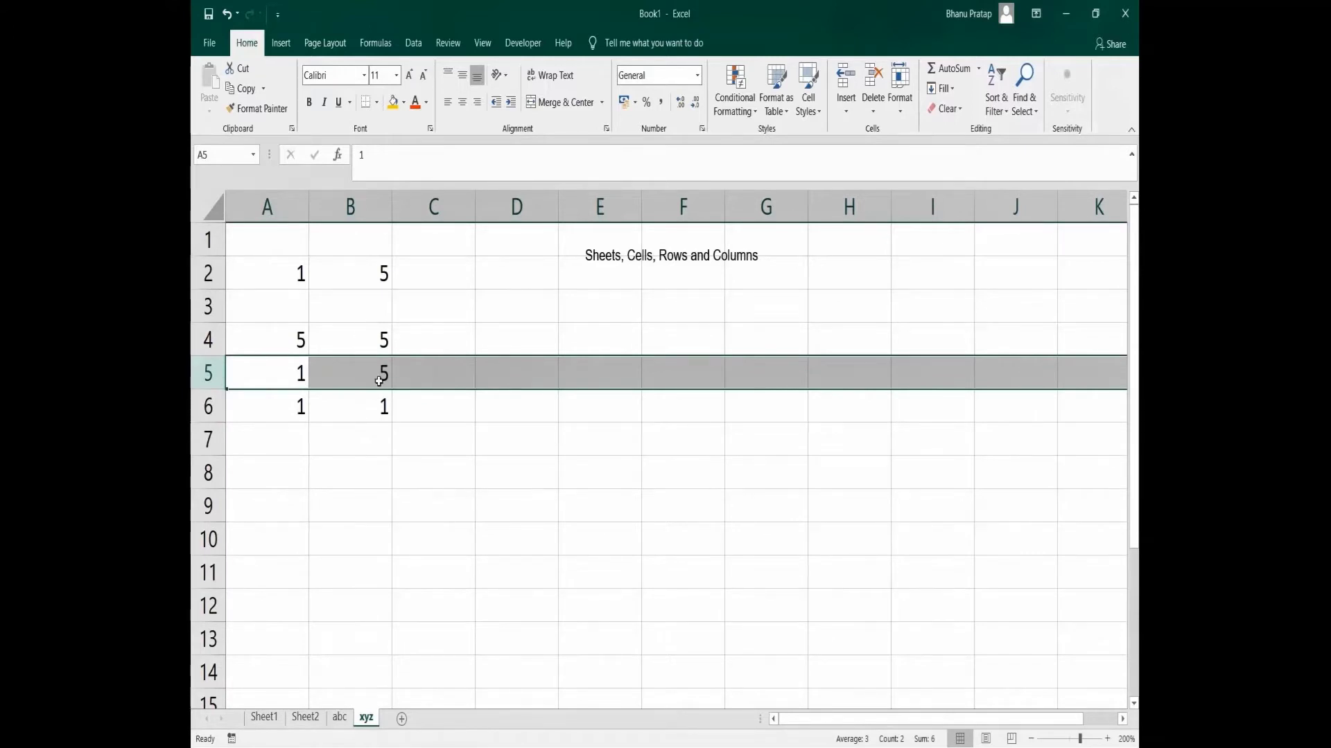
# Fill the value 1 from cell A2 down to A6 and copy the range A1:B6.
pyautogui.click(355, 431)
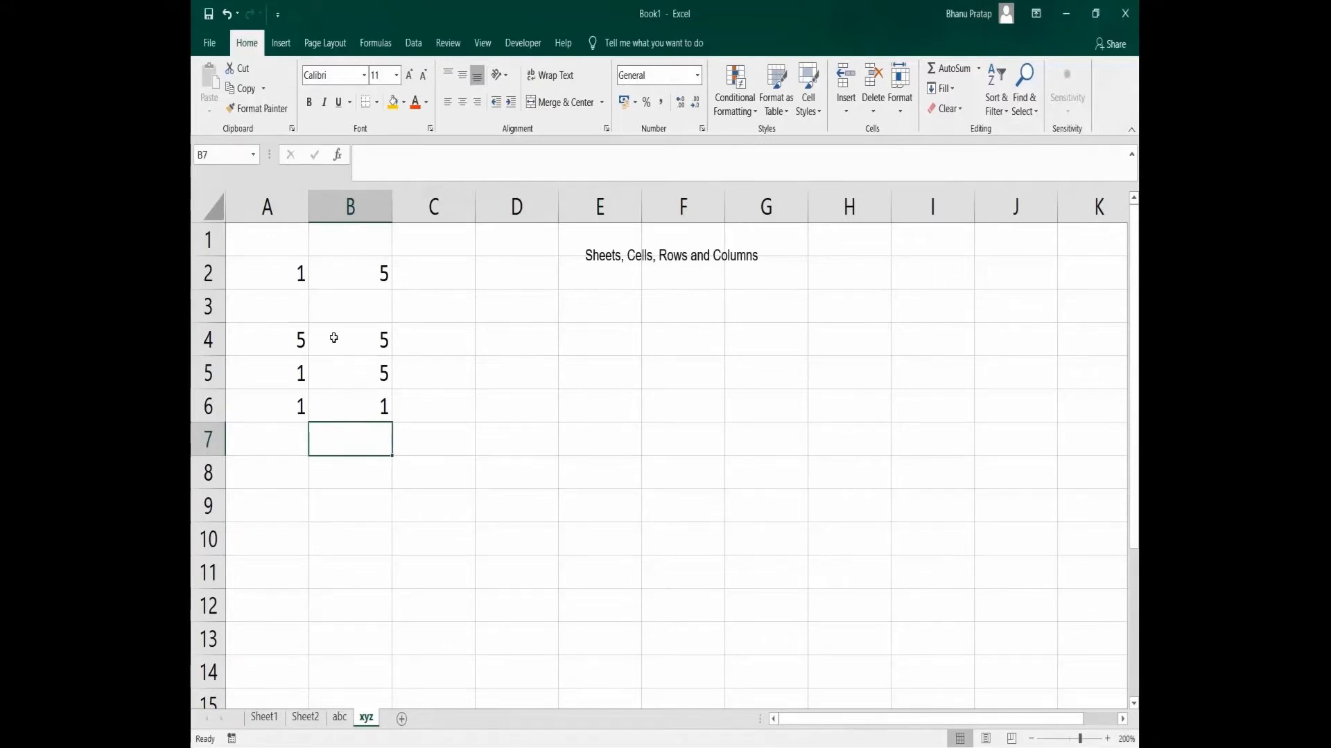
pyautogui.click(269, 262)
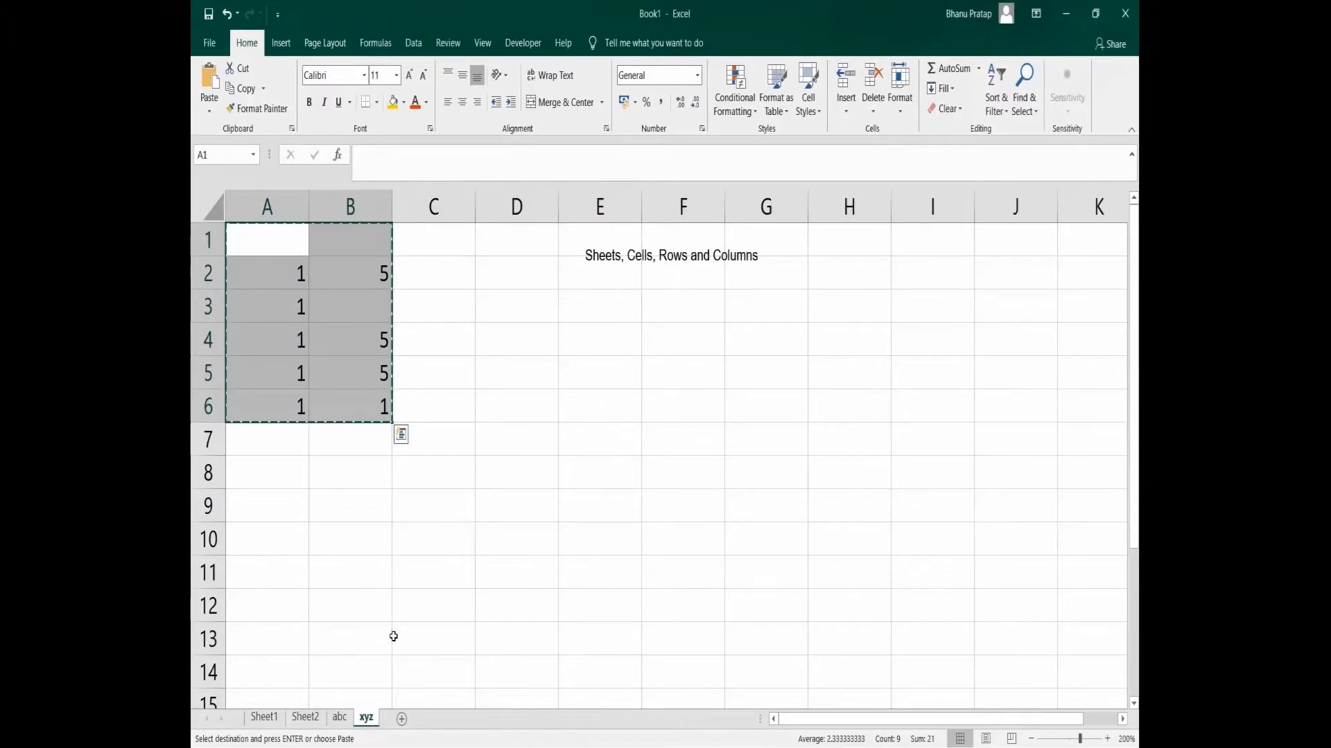
# Paste the copied range as links into the abc worksheet, starting at cell A1.
pyautogui.click(340, 718)
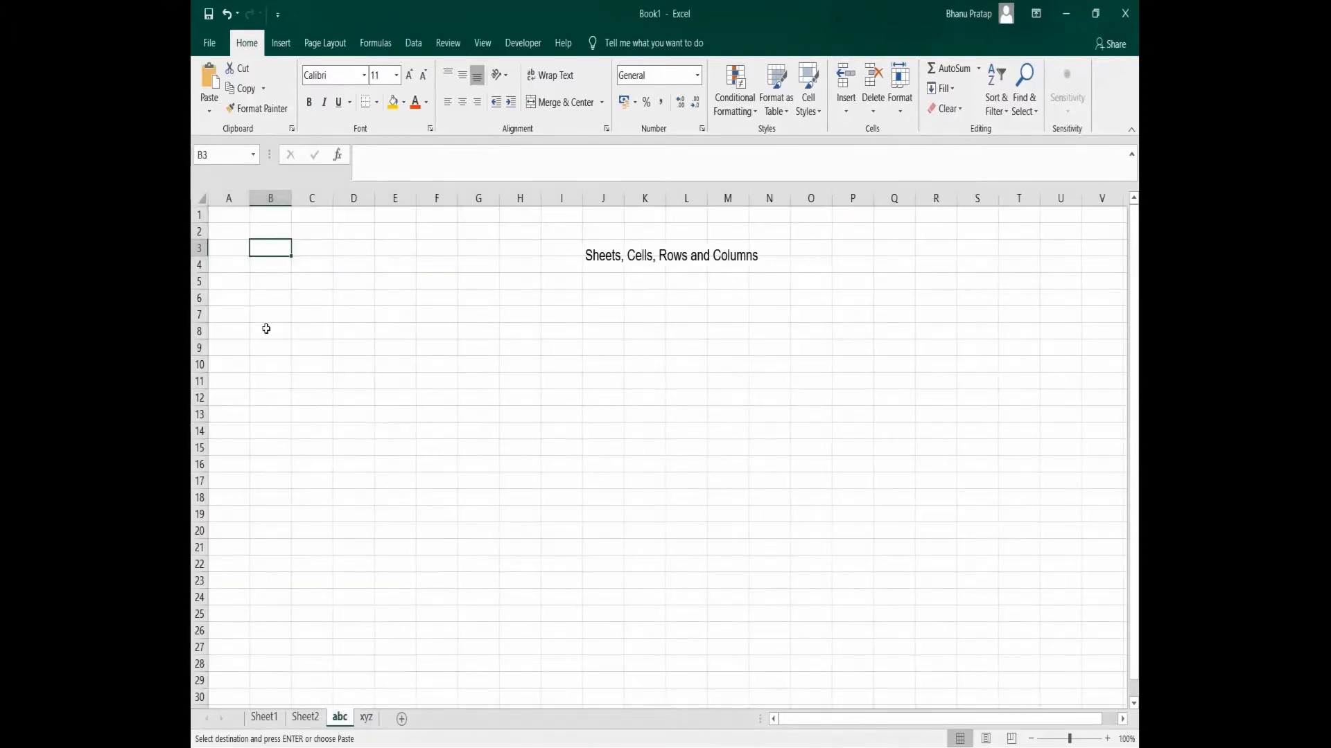
pyautogui.click(230, 219)
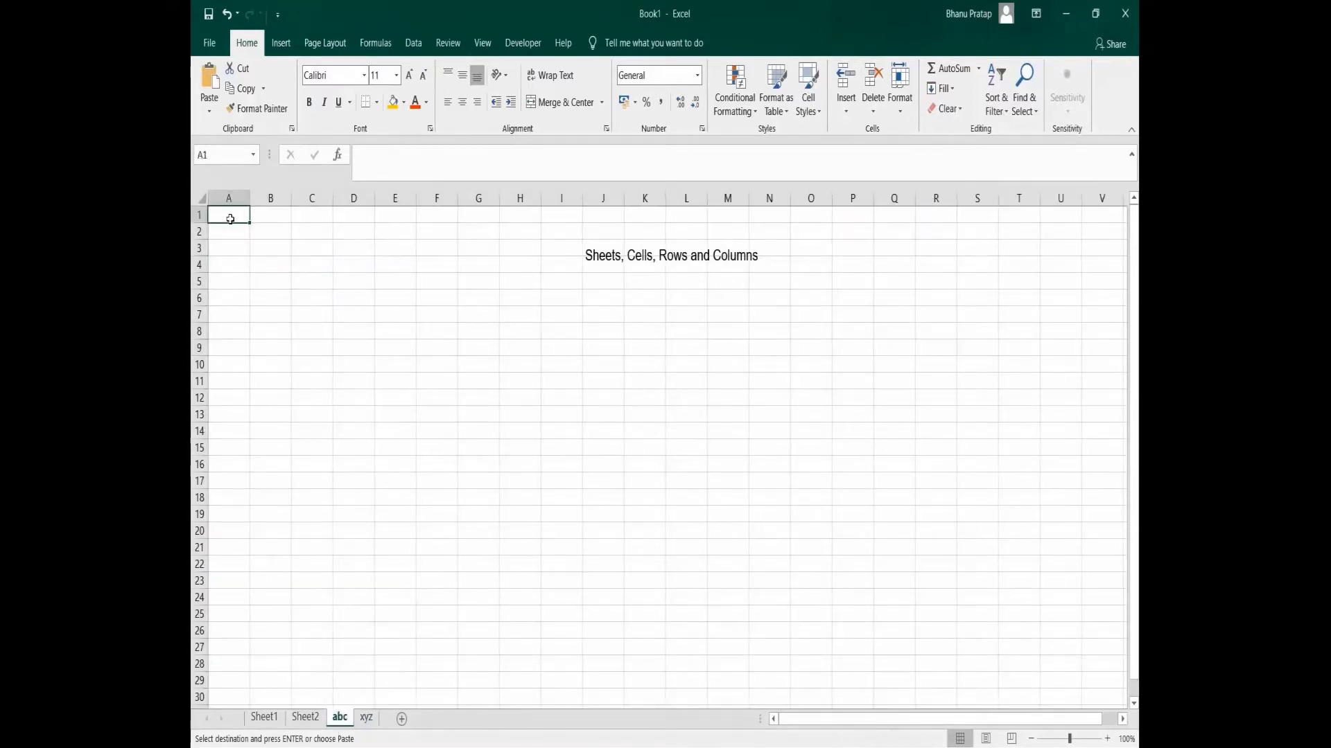
pyautogui.rightClick(230, 219)
pyautogui.click(354, 294)
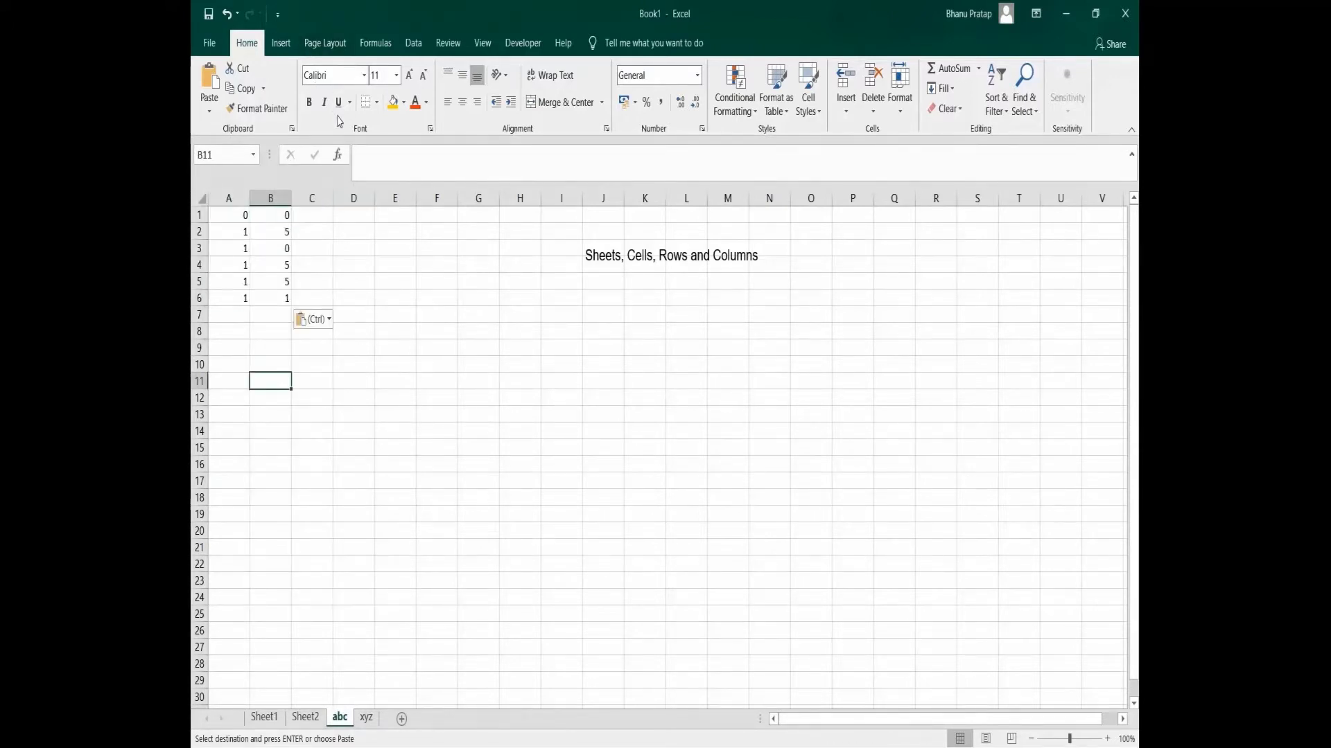
pyautogui.click(439, 280)
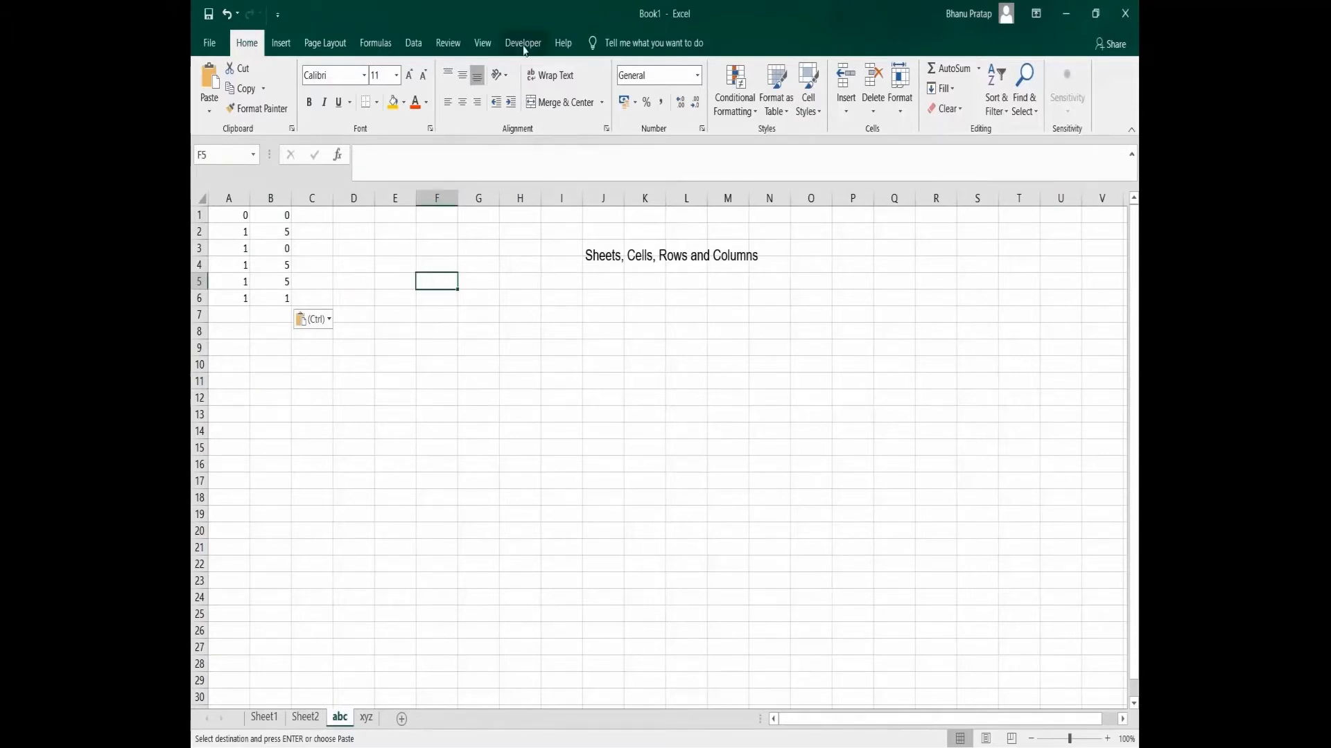
# Set the zoom magnification of the abc worksheet to 200%.
pyautogui.click(488, 43)
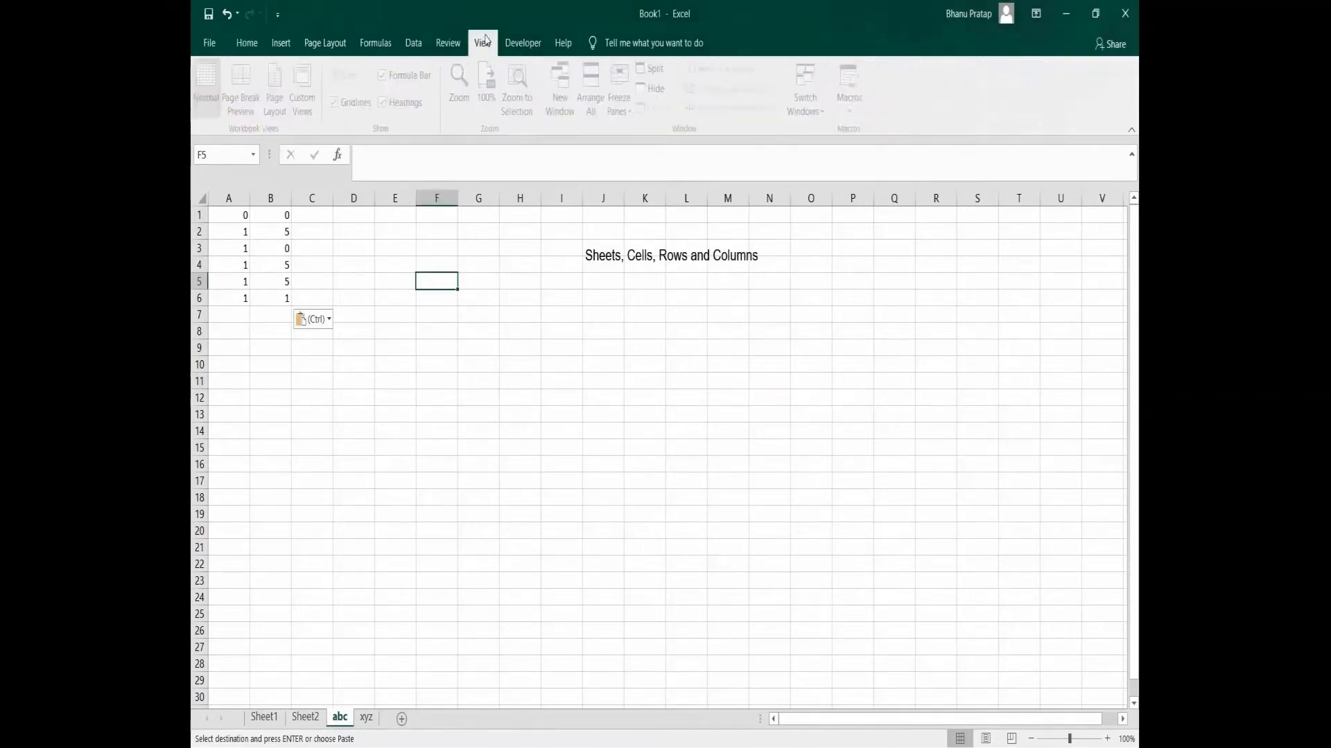
pyautogui.click(463, 97)
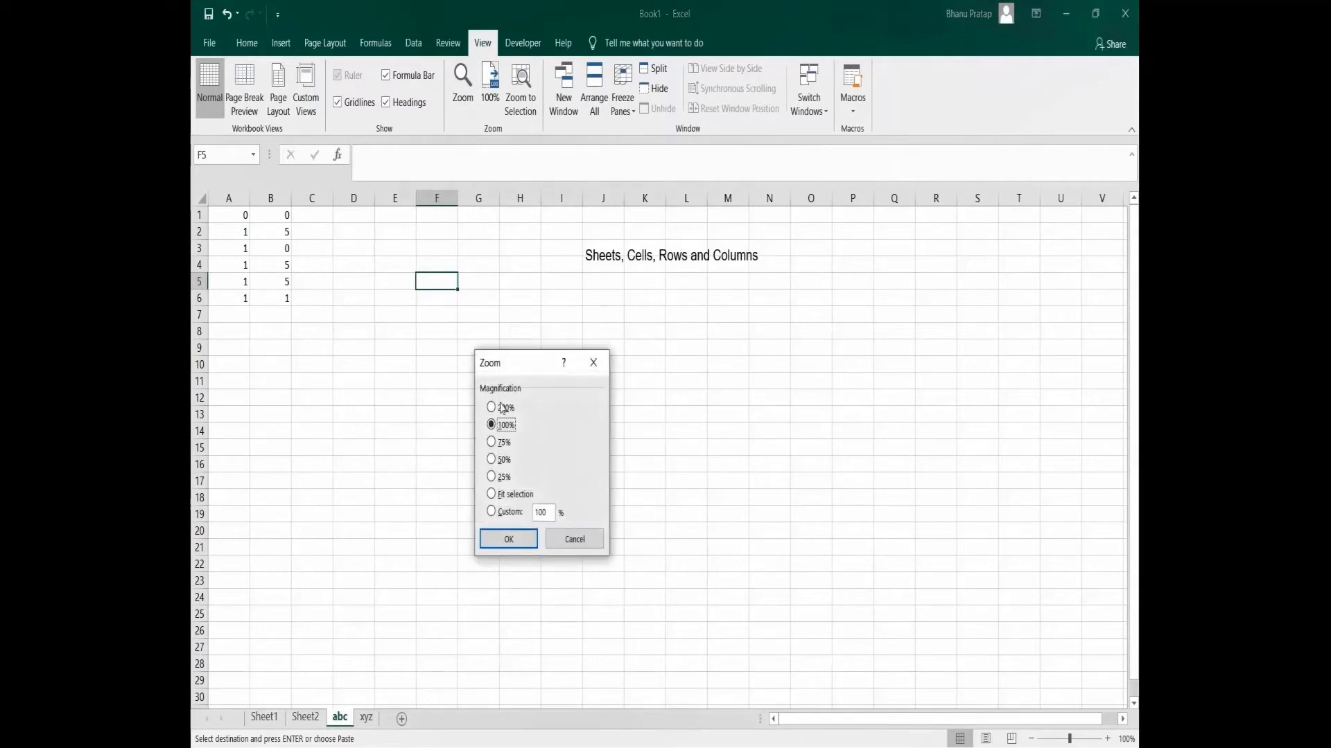
pyautogui.click(503, 408)
pyautogui.click(492, 539)
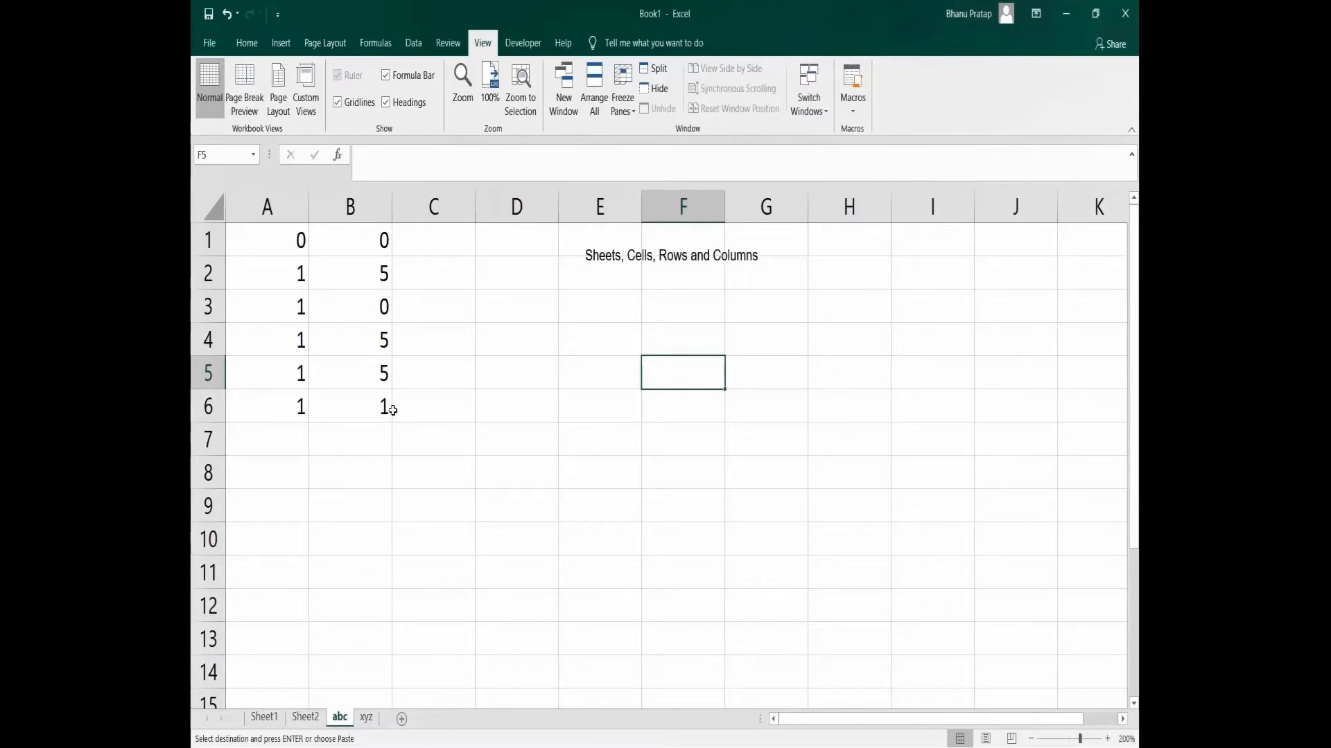
# Create a blank workbook as the destination and move the abc worksheet from Book1 to the end of Book3.
pyautogui.click(212, 43)
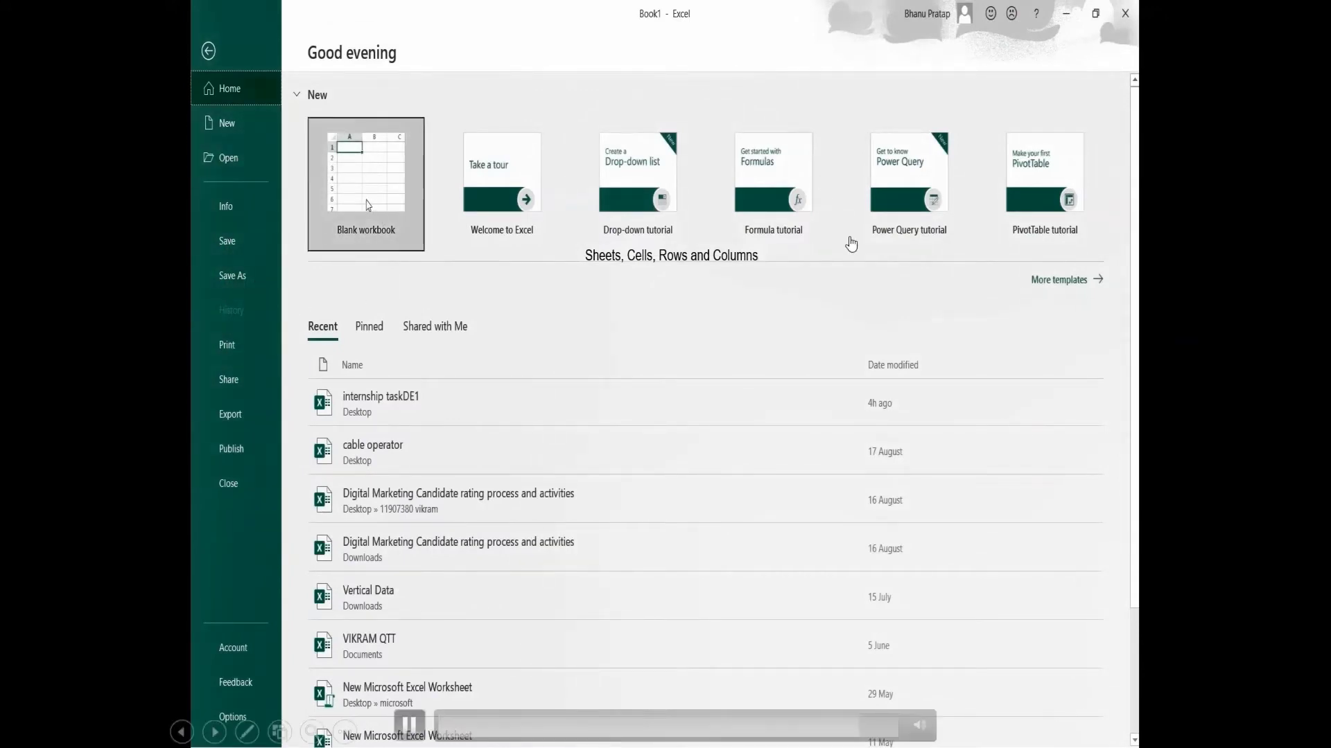
pyautogui.press('Escape')
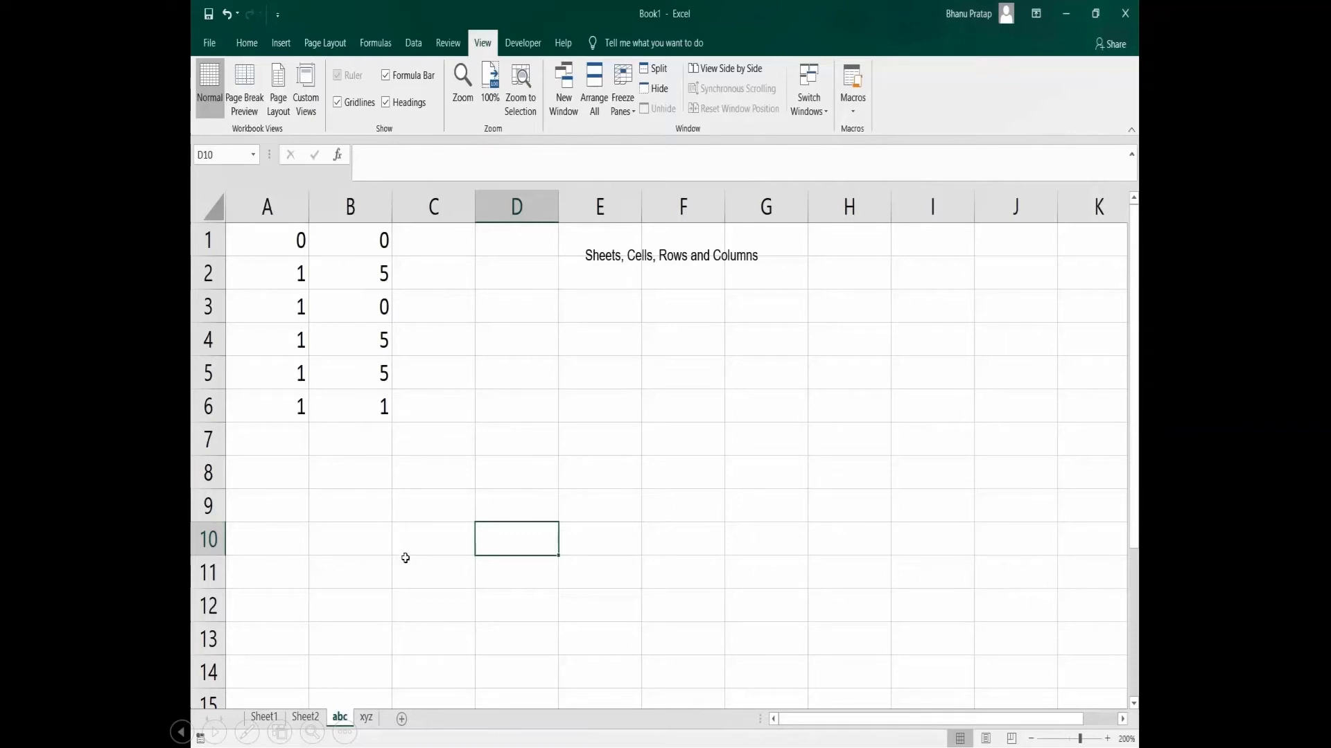
pyautogui.rightClick(347, 720)
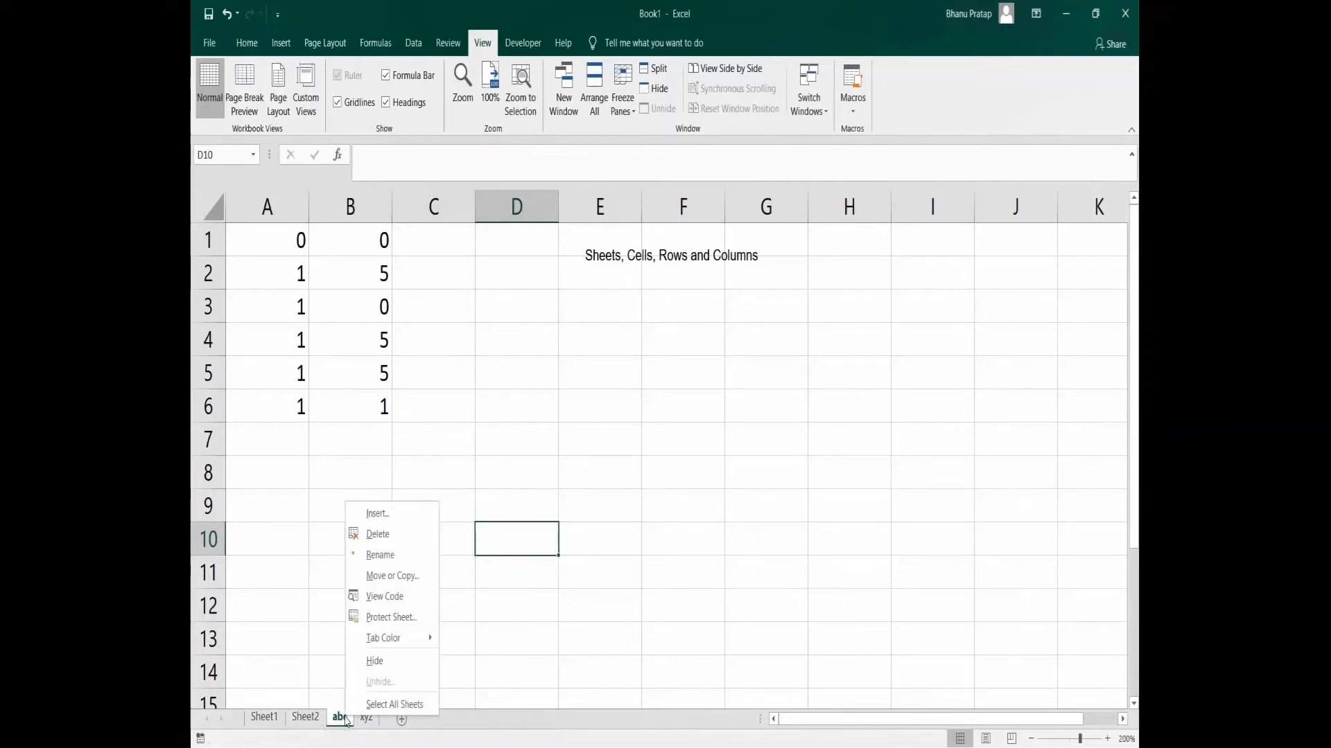
pyautogui.click(378, 576)
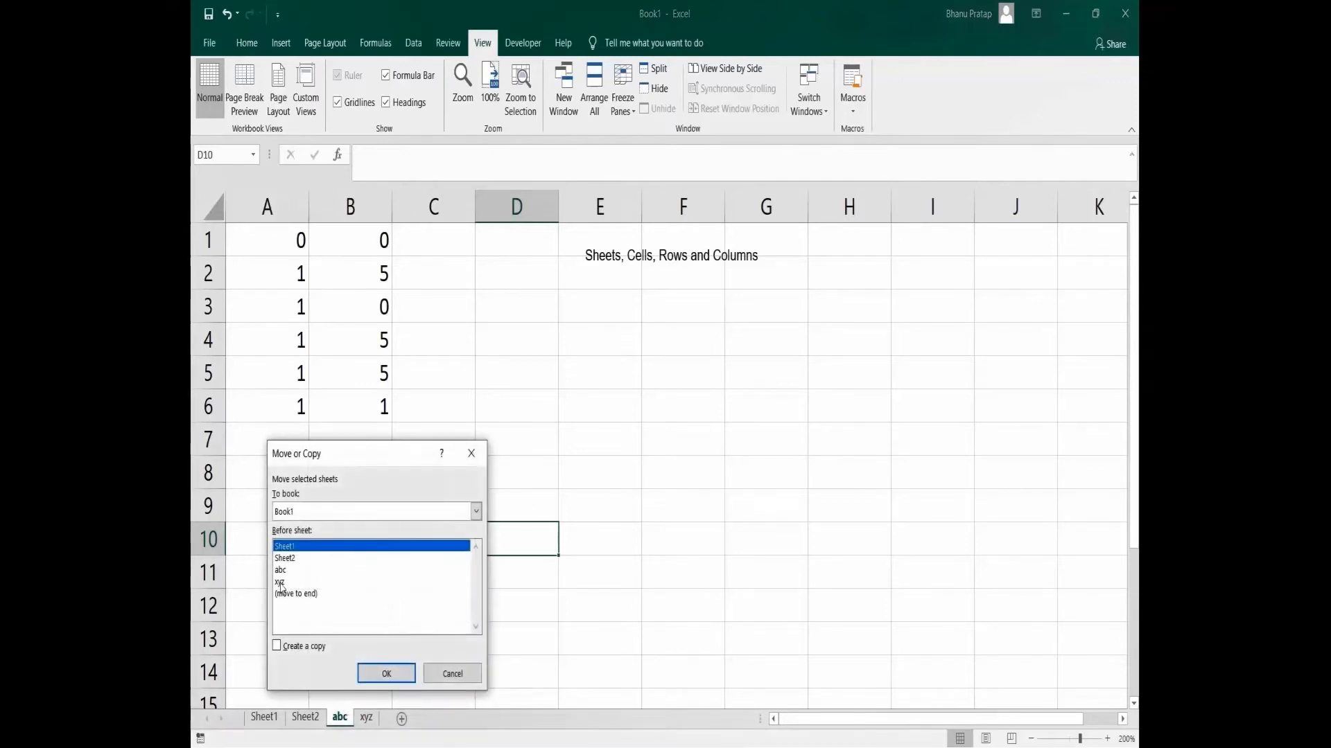
pyautogui.click(284, 569)
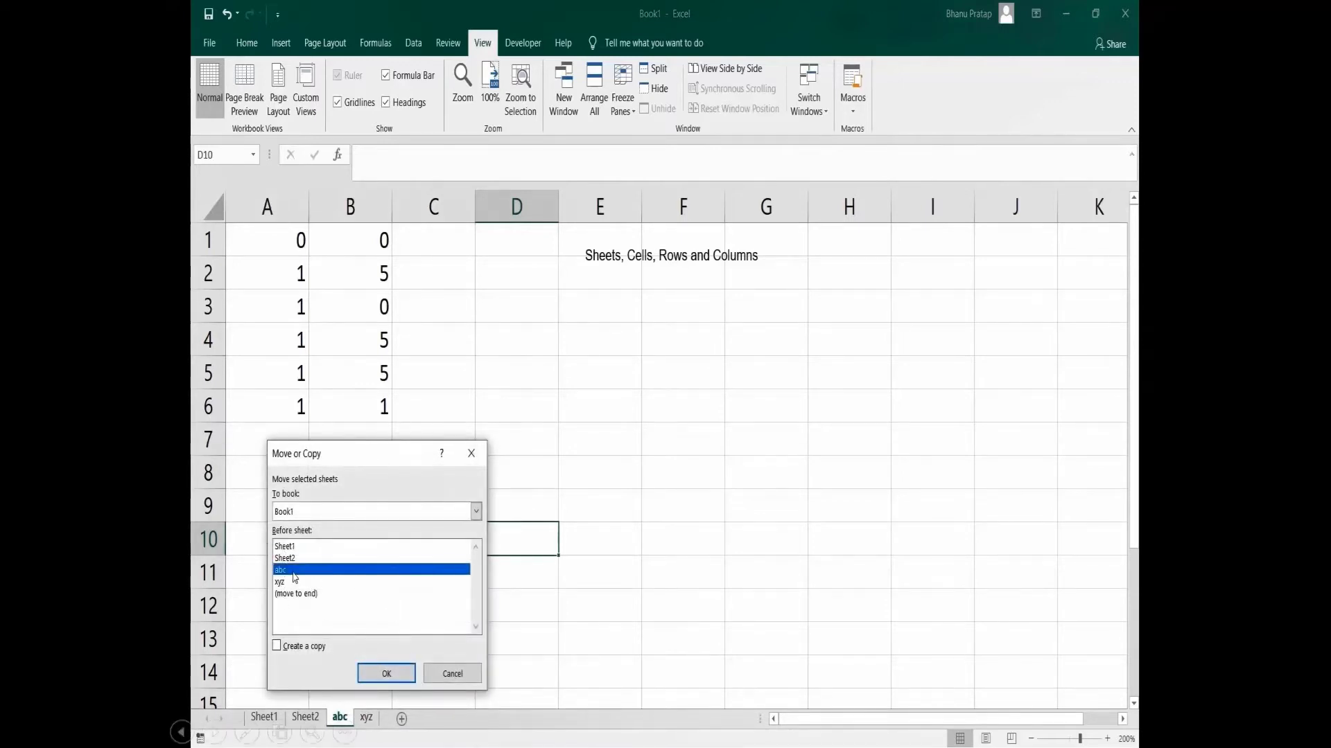
pyautogui.click(316, 596)
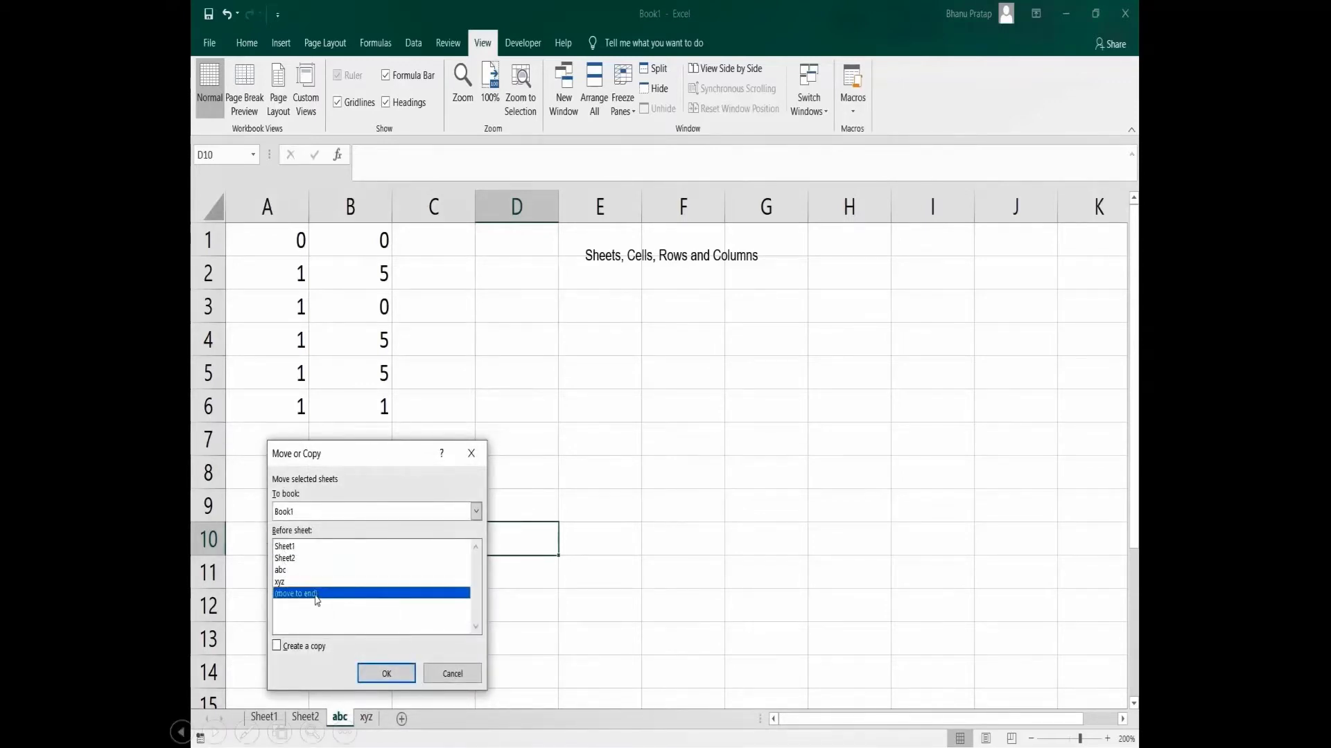
pyautogui.click(476, 512)
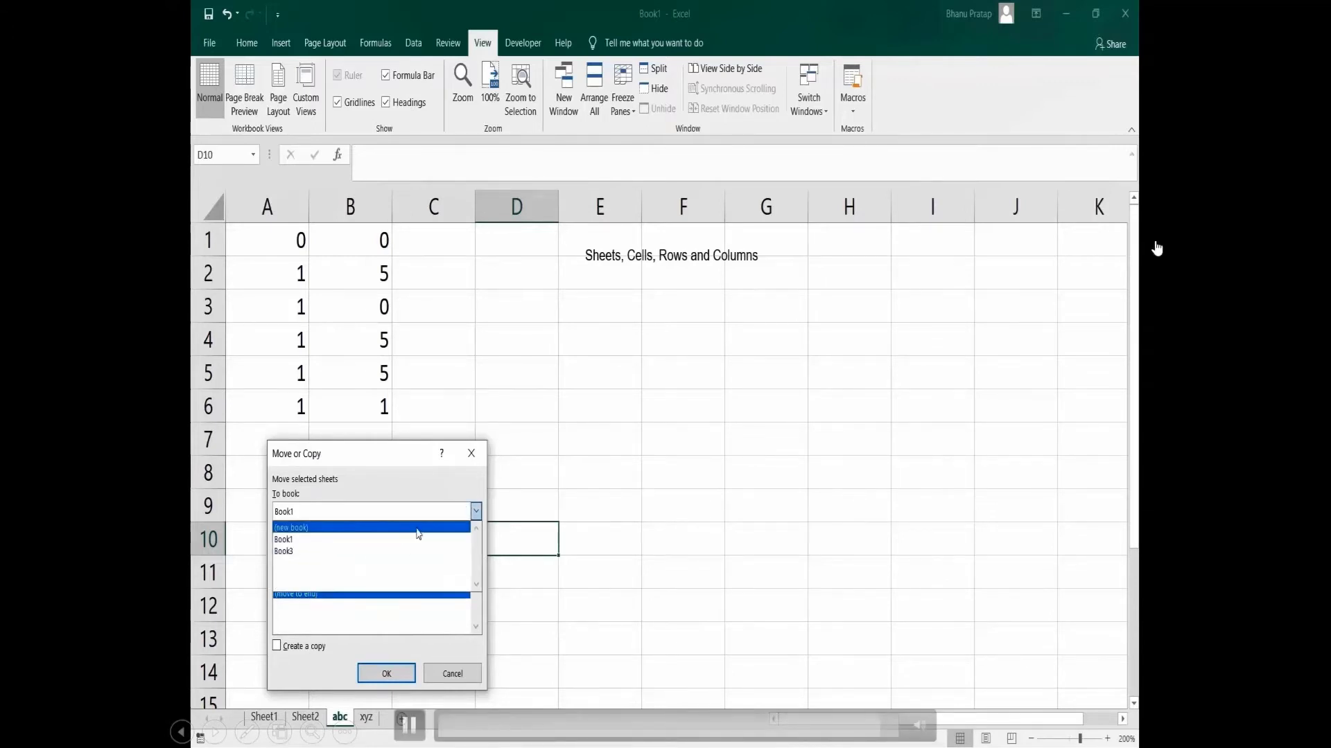
pyautogui.click(423, 547)
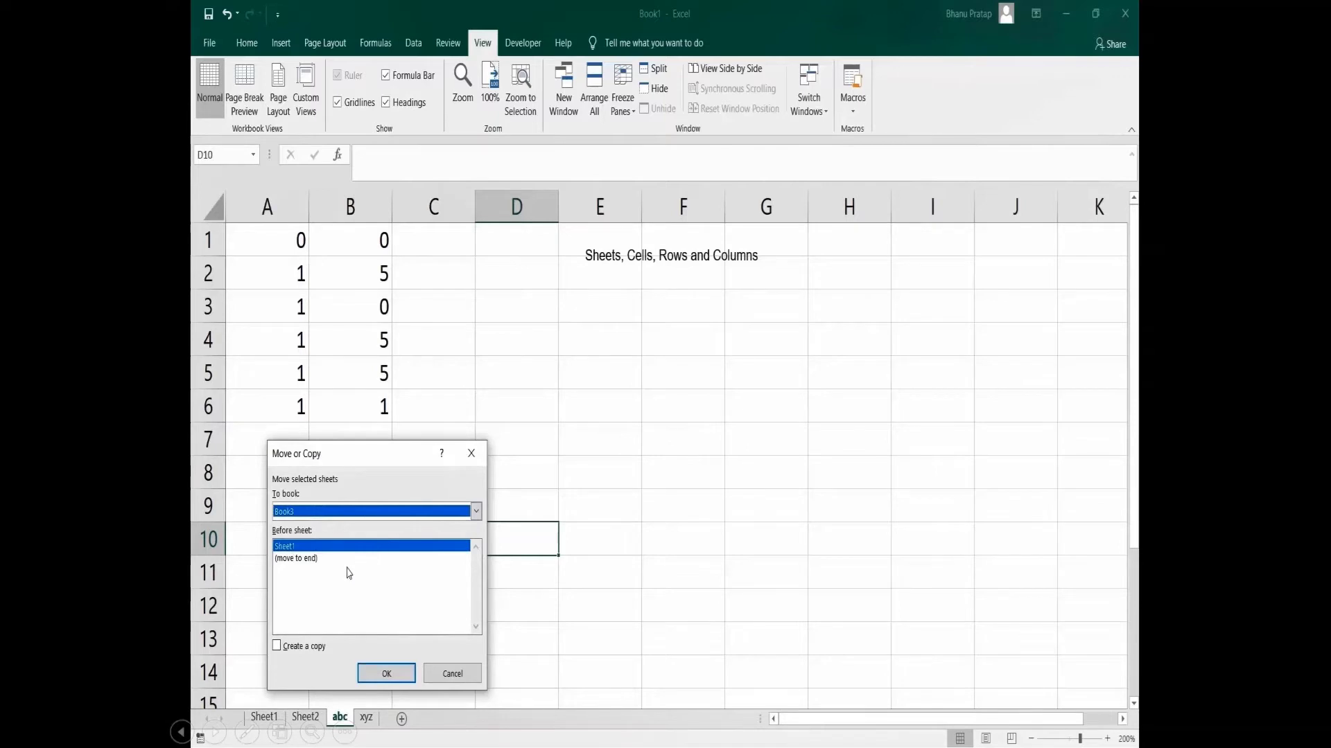
pyautogui.click(294, 560)
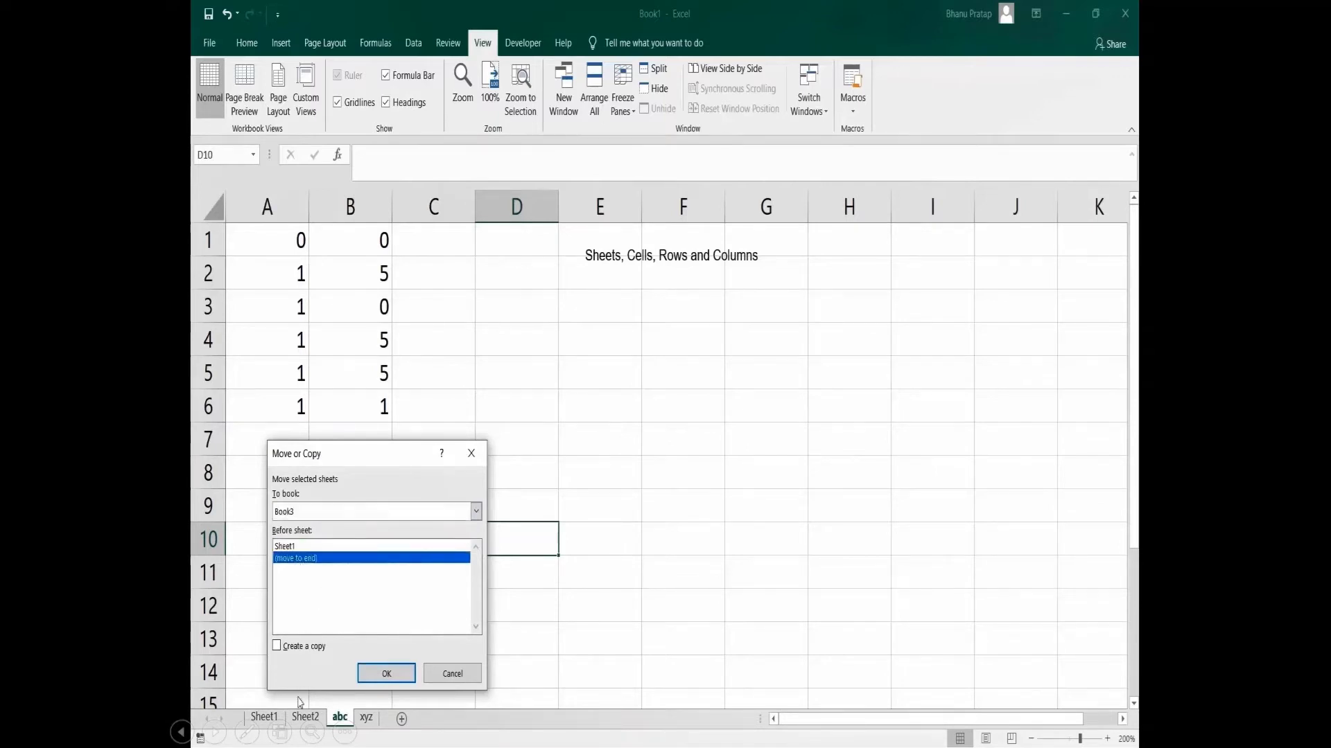
pyautogui.click(386, 672)
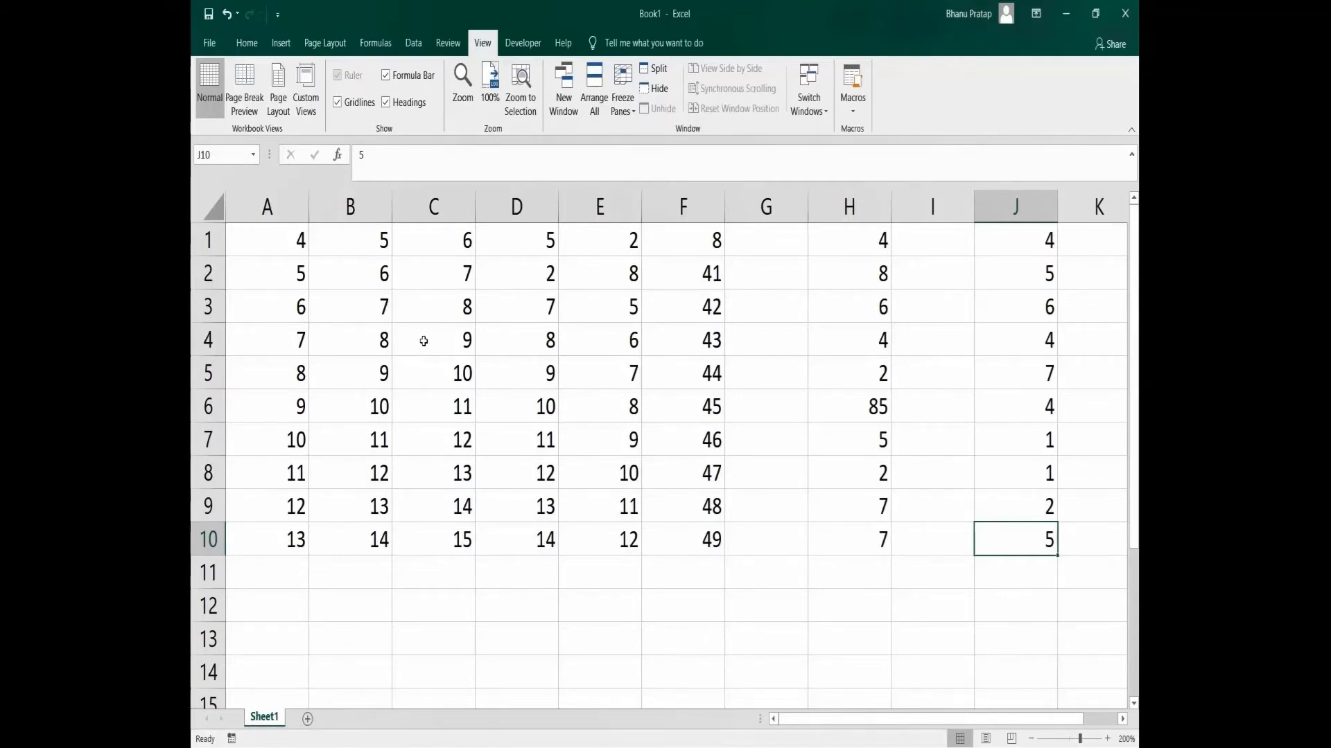
# Select cell C3 in the number table and move the active cell one cell at a time through its neighbours to B4.
pyautogui.click(449, 310)
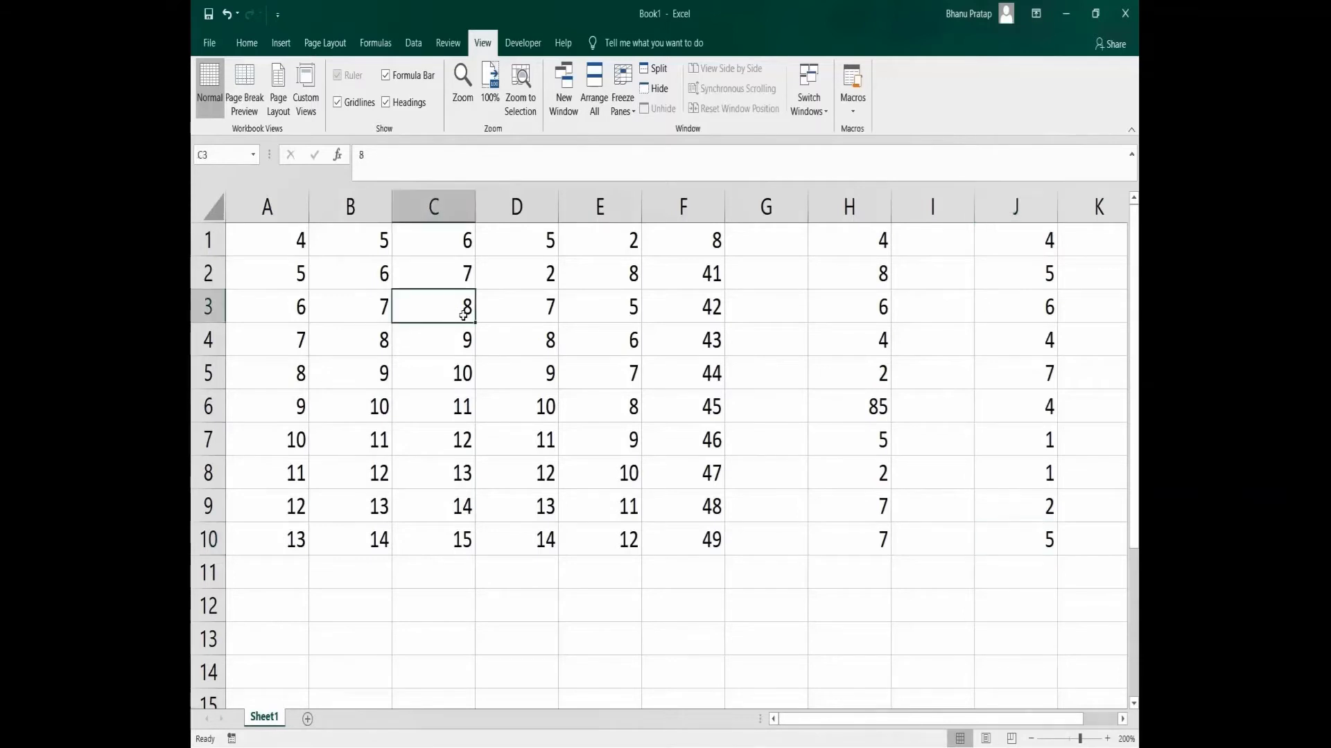
pyautogui.press('Down')
pyautogui.press('Right')
pyautogui.press('Left')
pyautogui.press('Down')
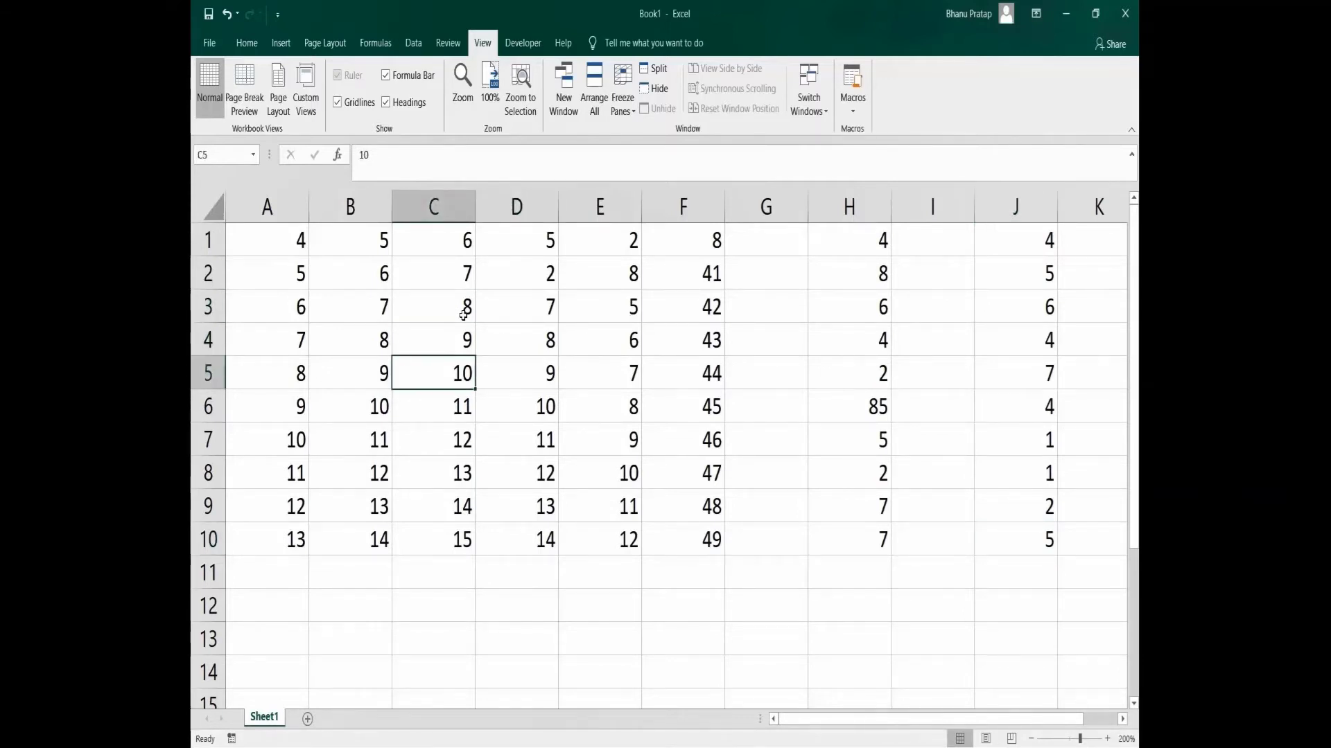
pyautogui.press('Up')
pyautogui.press('Left')
pyautogui.press('Down')
pyautogui.press('Up')
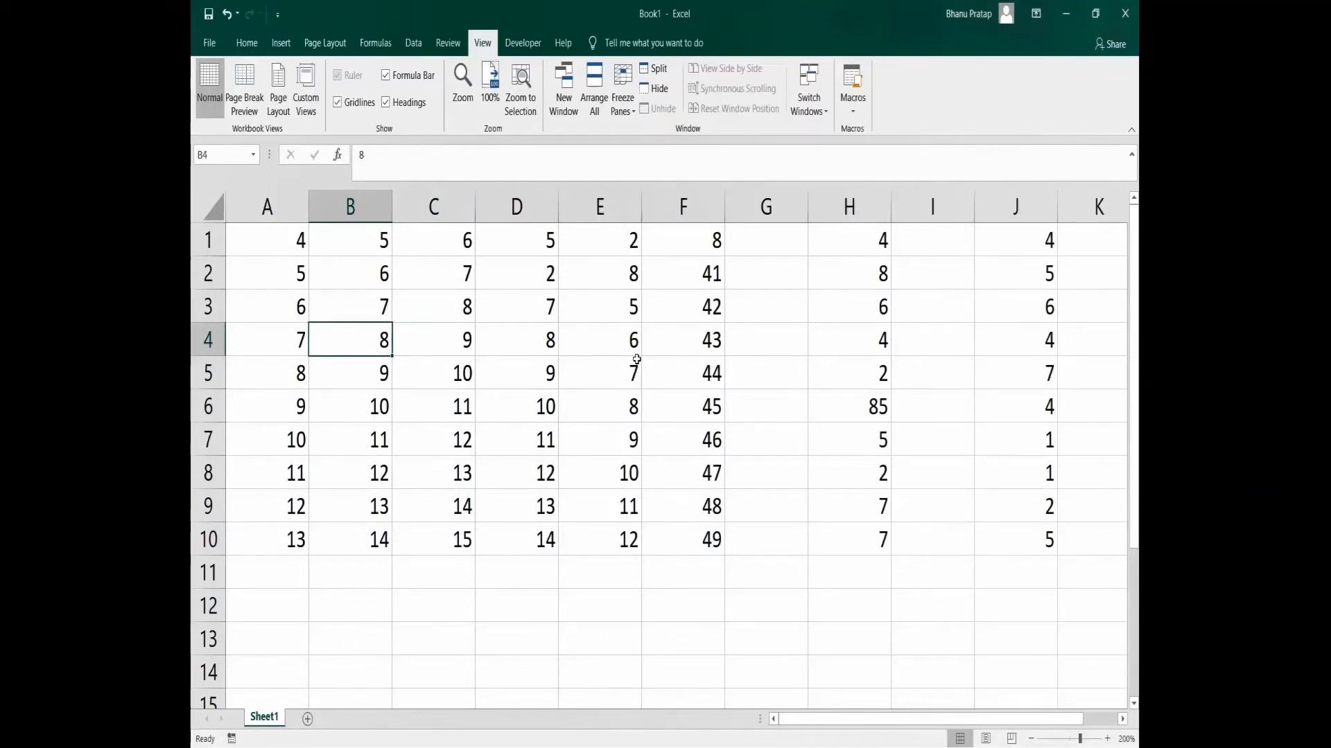
# Select cell F4 and jump the active cell along the data edges to A4, A1 and the column's last entry, A10.
pyautogui.click(679, 337)
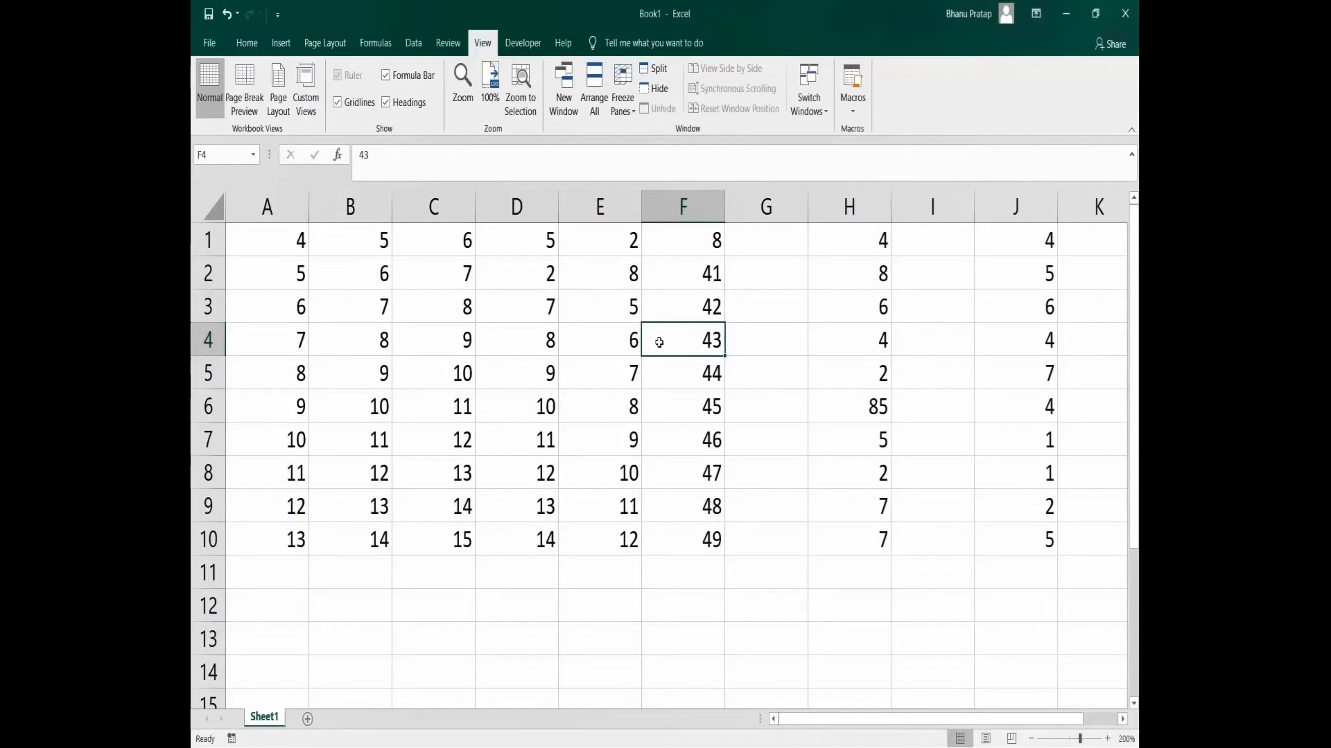
pyautogui.hotkey('ctrl', 'Left')
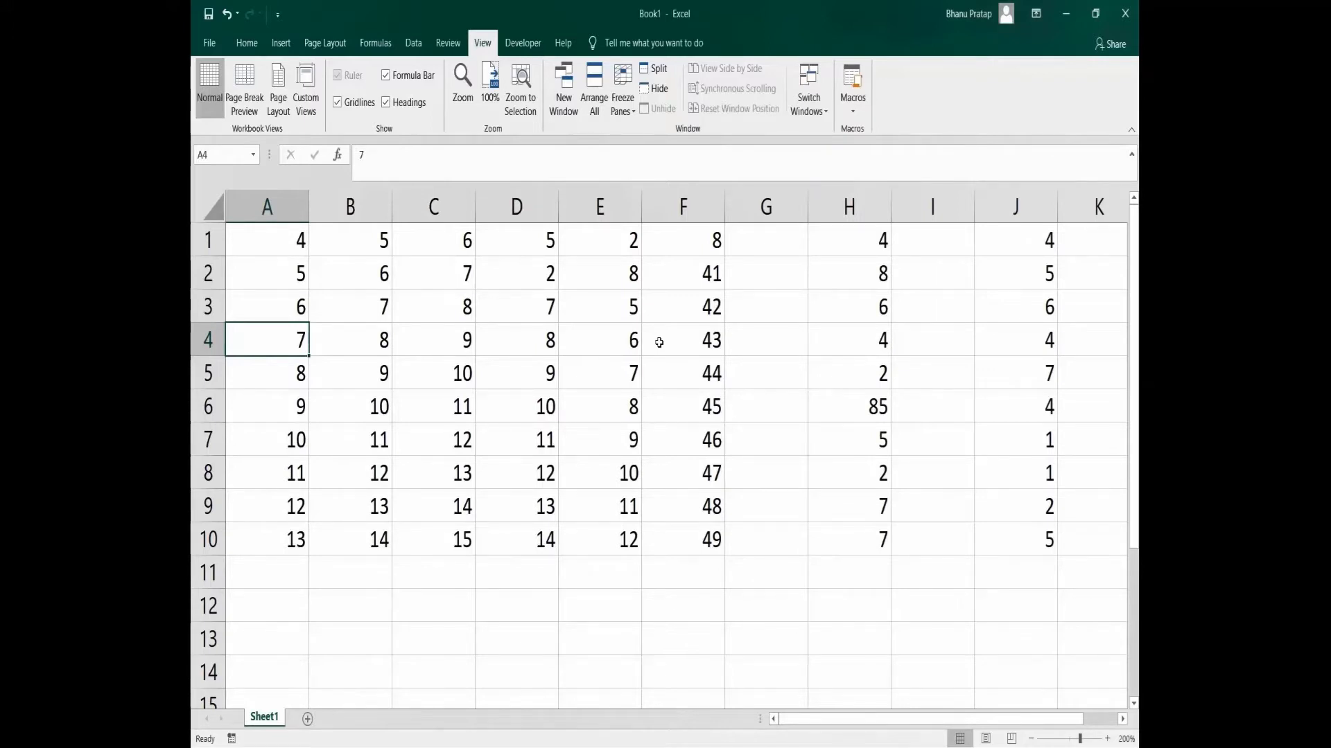
pyautogui.hotkey('ctrl', 'Up')
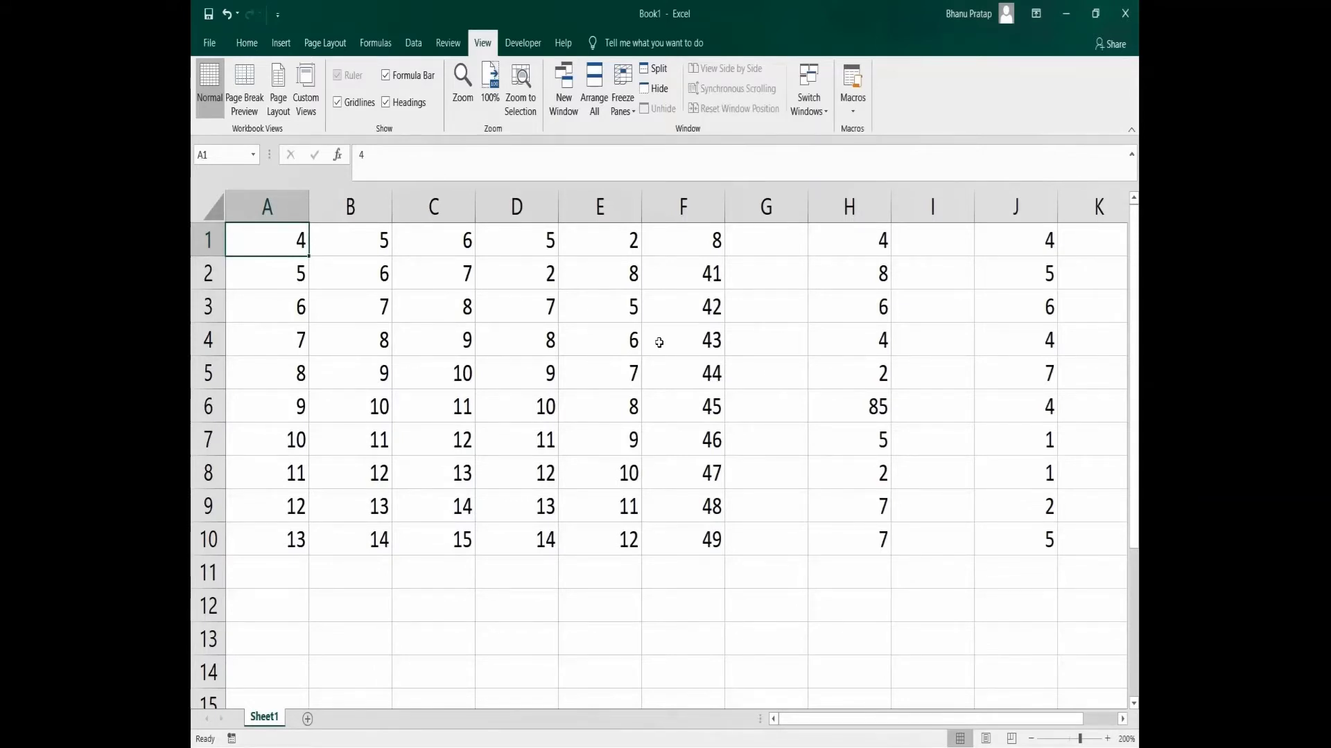
pyautogui.hotkey('ctrl', 'Down')
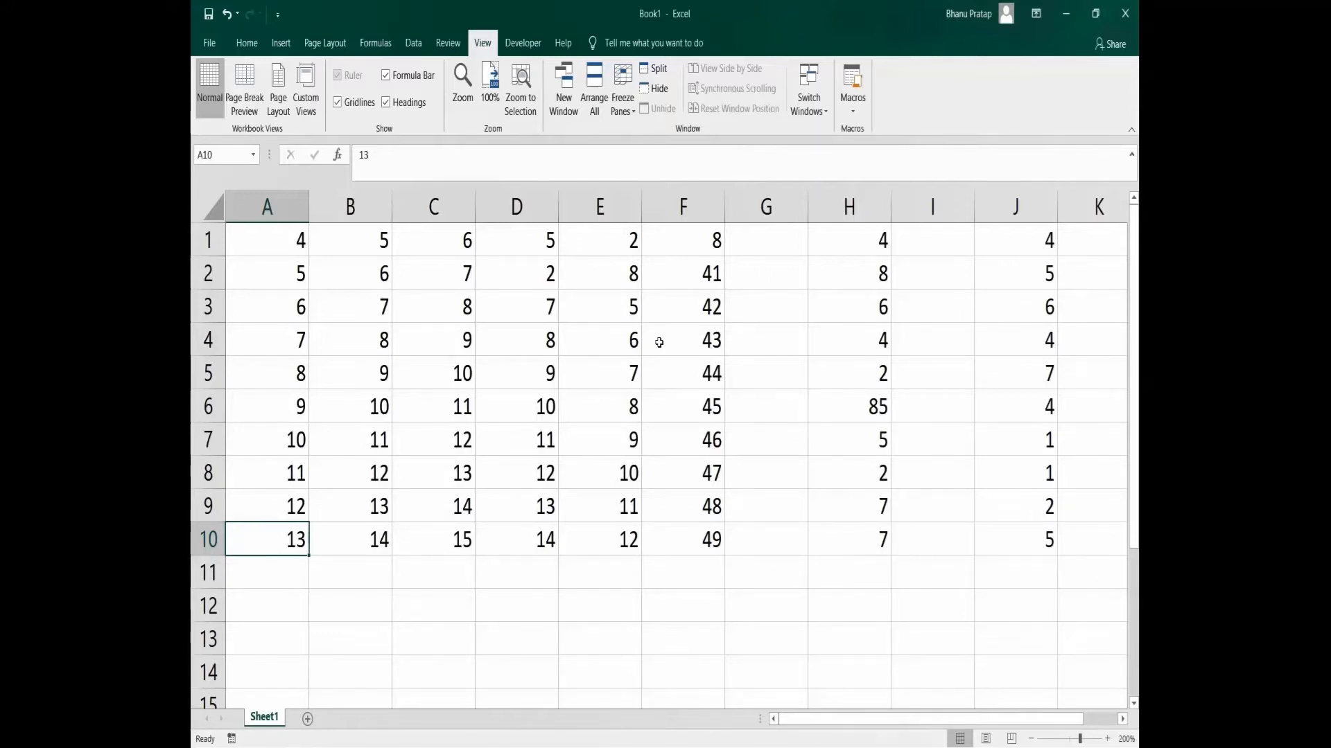
# Extend the selection from A10 cell by cell across to column F and up to row 1, covering A1:F10.
pyautogui.hotkey('shift', 'Right')
pyautogui.hotkey('shift', 'Right')
pyautogui.hotkey('shift', 'Right')
pyautogui.hotkey('shift', 'Right')
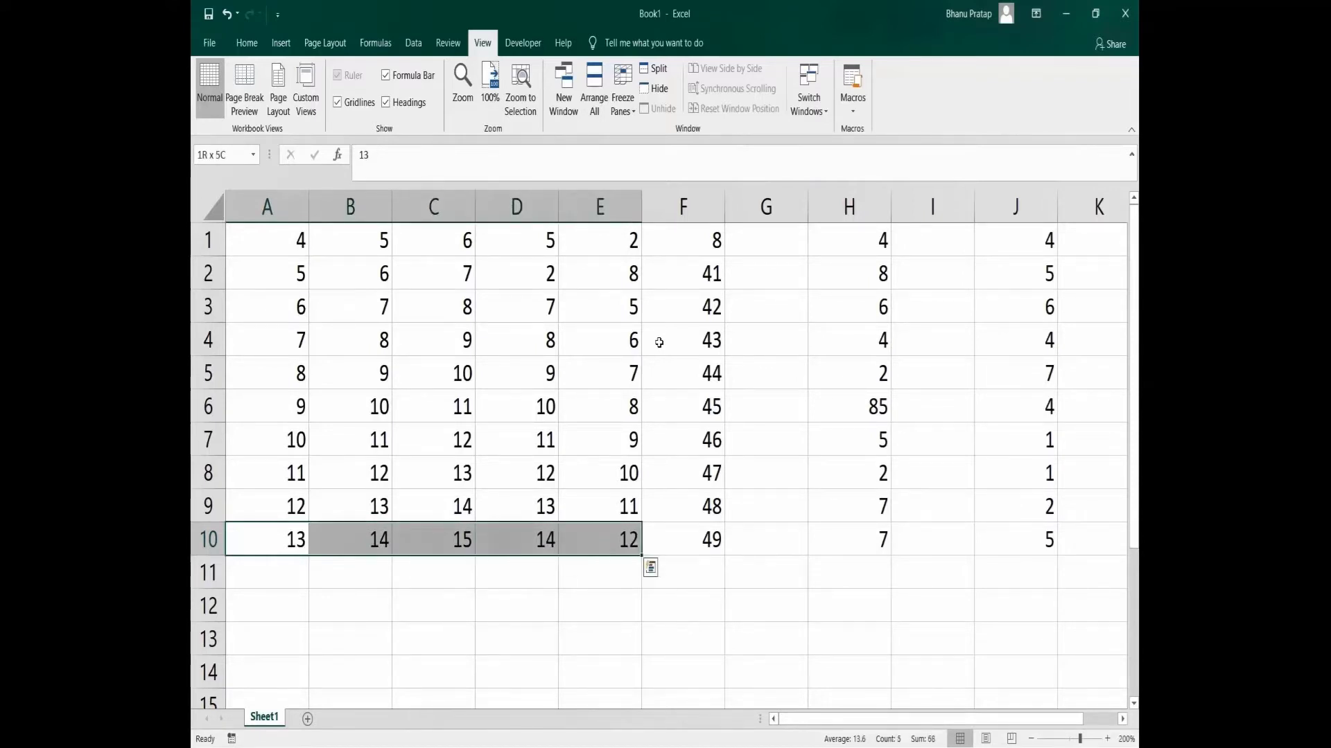
pyautogui.hotkey('shift', 'Right')
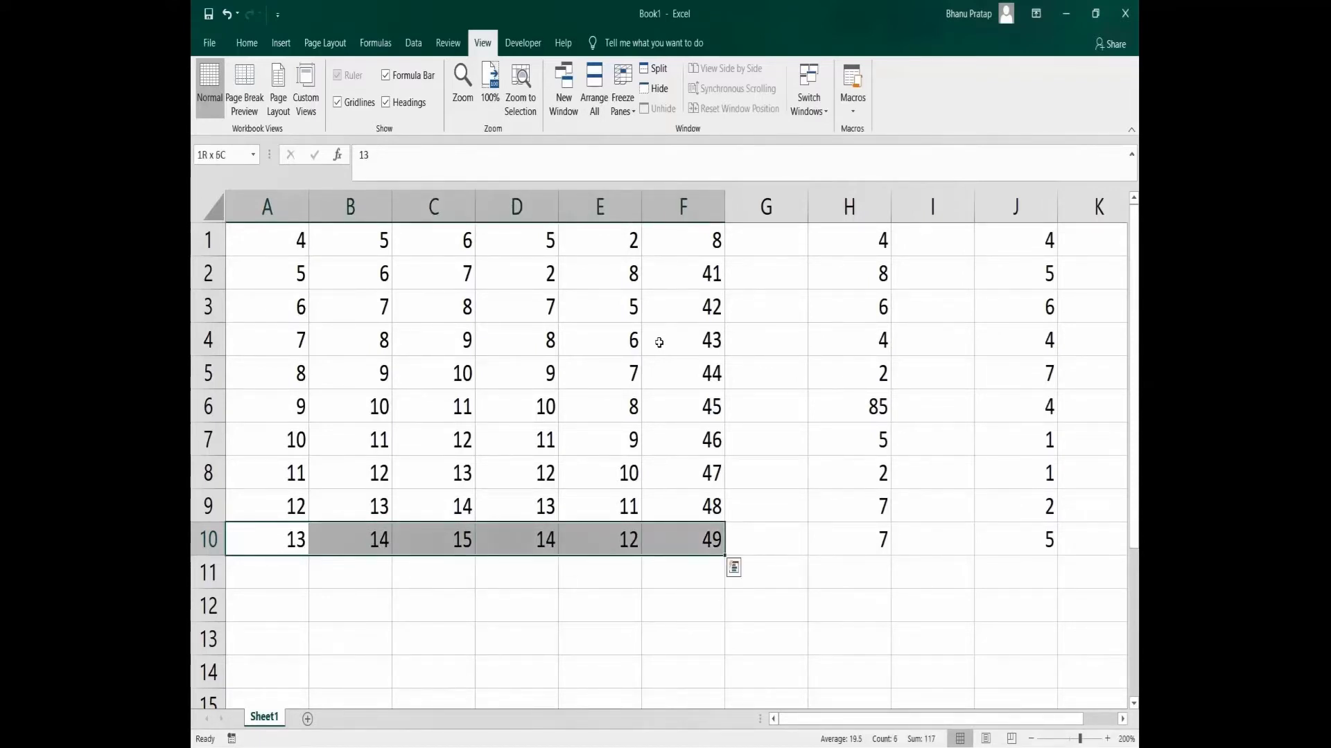
pyautogui.hotkey('shift', 'Up')
pyautogui.hotkey('shift', 'Up')
pyautogui.hotkey('shift', 'Up')
pyautogui.hotkey('shift', 'Up')
pyautogui.hotkey('shift', 'Up')
pyautogui.hotkey('shift', 'Up')
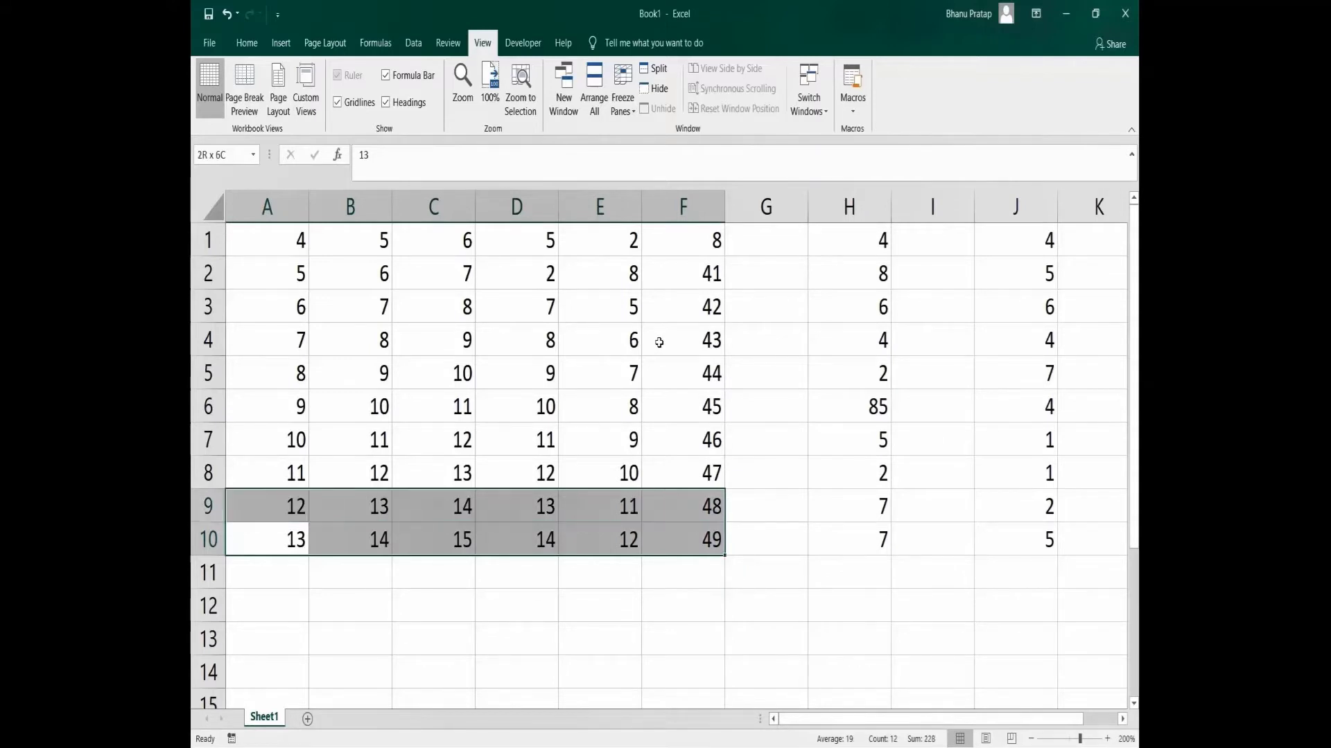
pyautogui.hotkey('shift', 'Up')
pyautogui.hotkey('shift', 'Up')
pyautogui.hotkey('shift', 'Up')
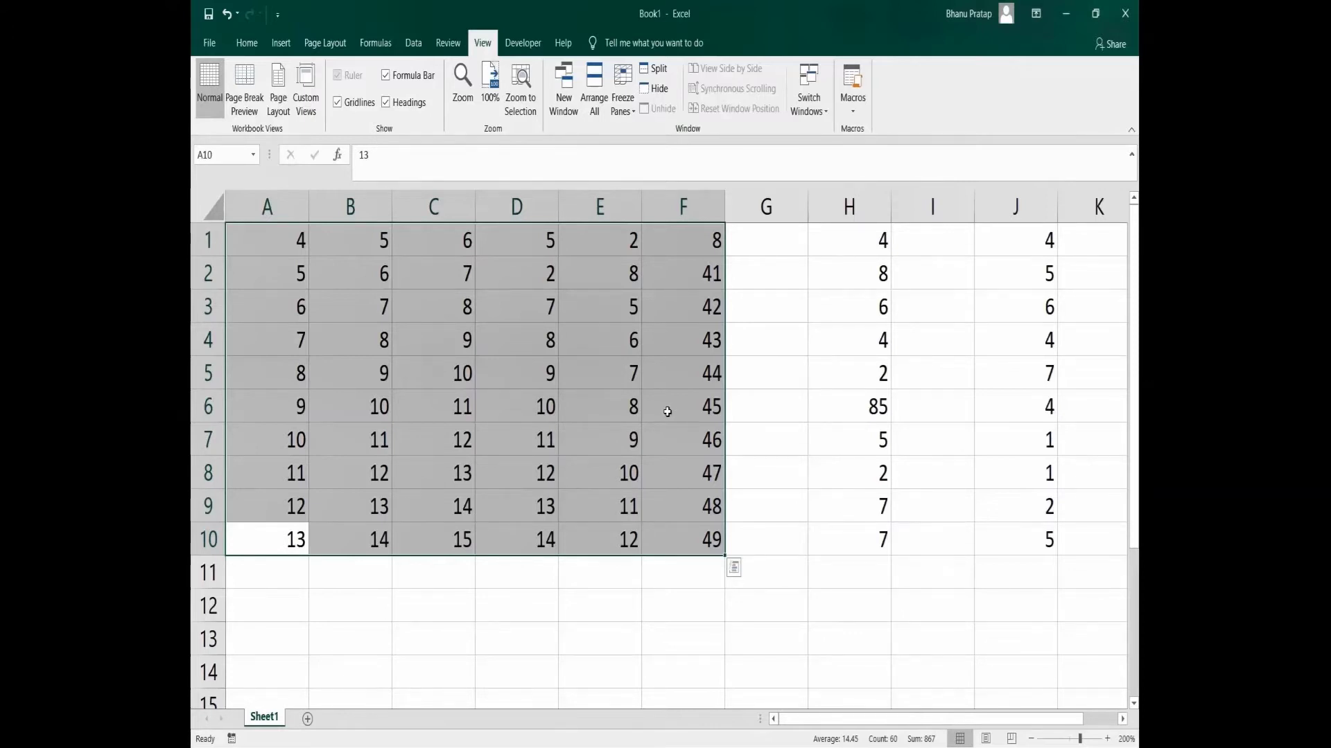
# Extend the A1:F10 selection by data edges across to column J and back, and down past the data and back to row 1.
pyautogui.hotkey('ctrl', 'shift', 'Right')
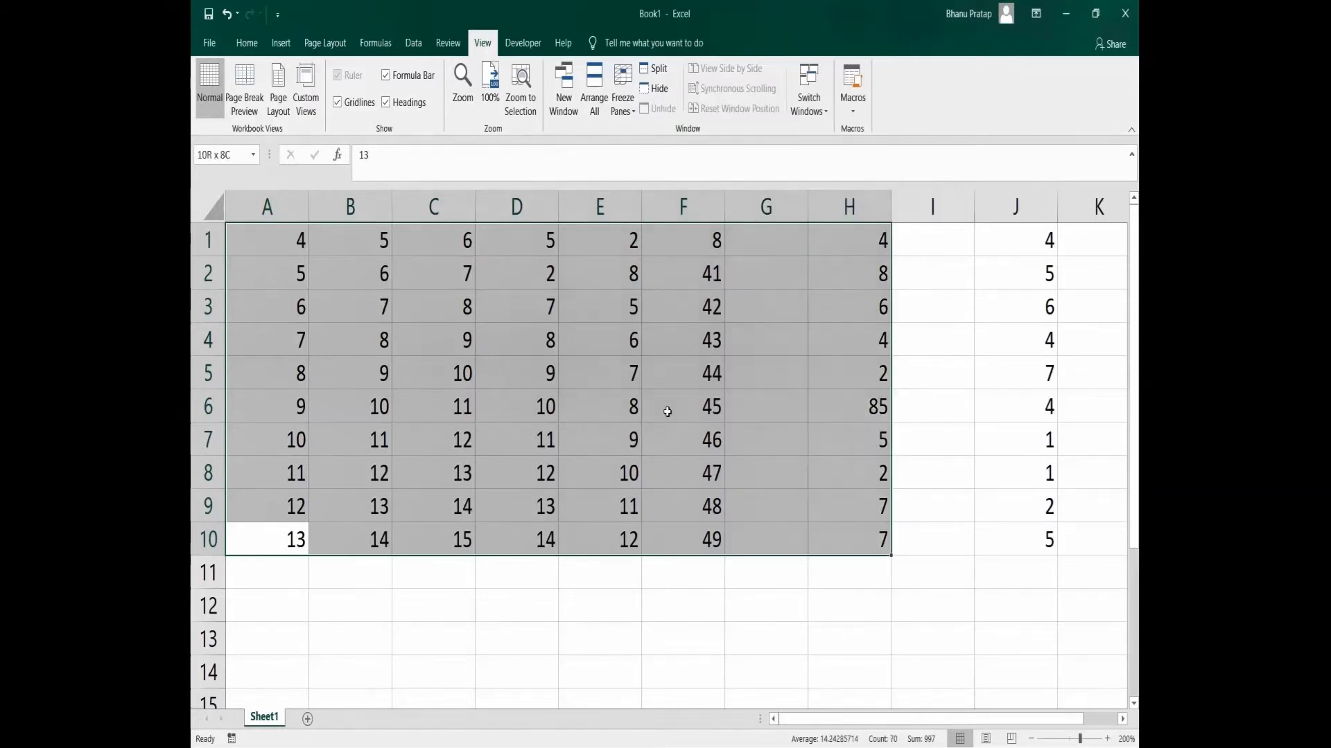
pyautogui.hotkey('ctrl', 'shift', 'Right')
pyautogui.hotkey('ctrl', 'shift', 'Left')
pyautogui.hotkey('ctrl', 'shift', 'Left')
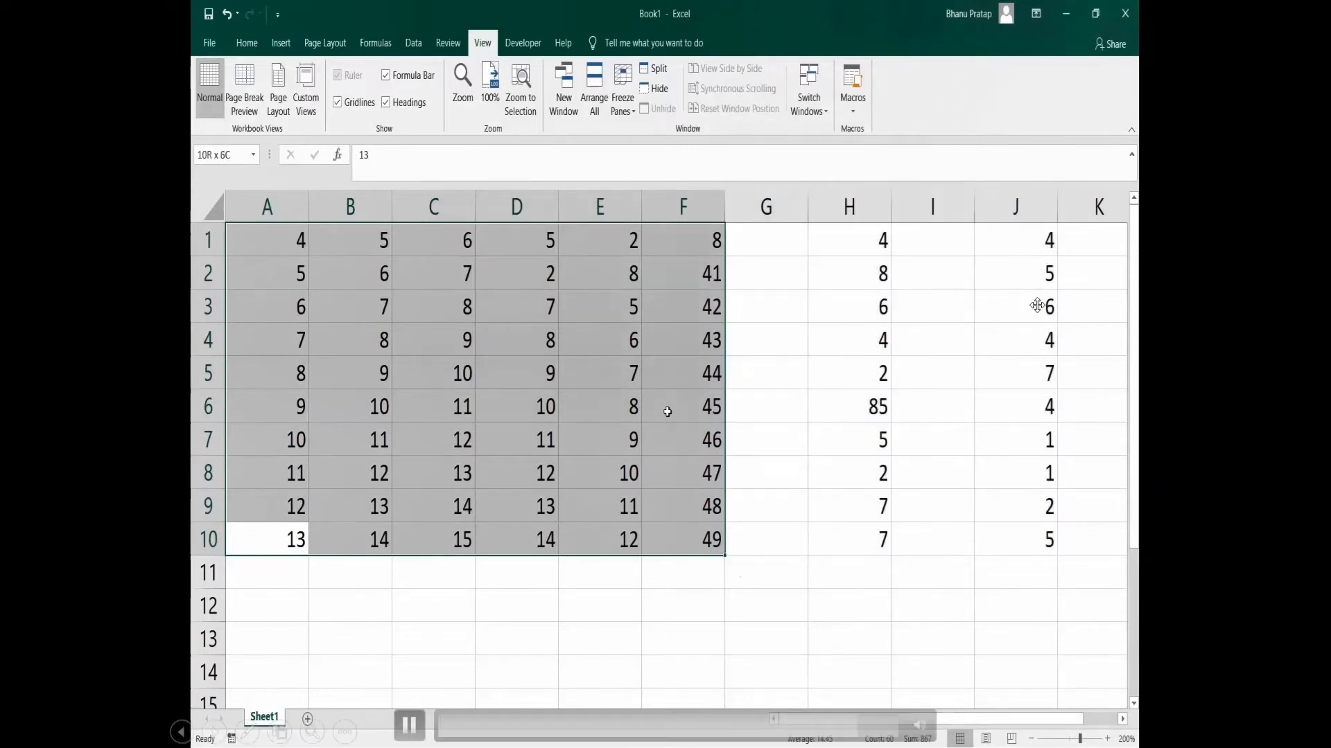
pyautogui.hotkey('ctrl', 'shift', 'Down')
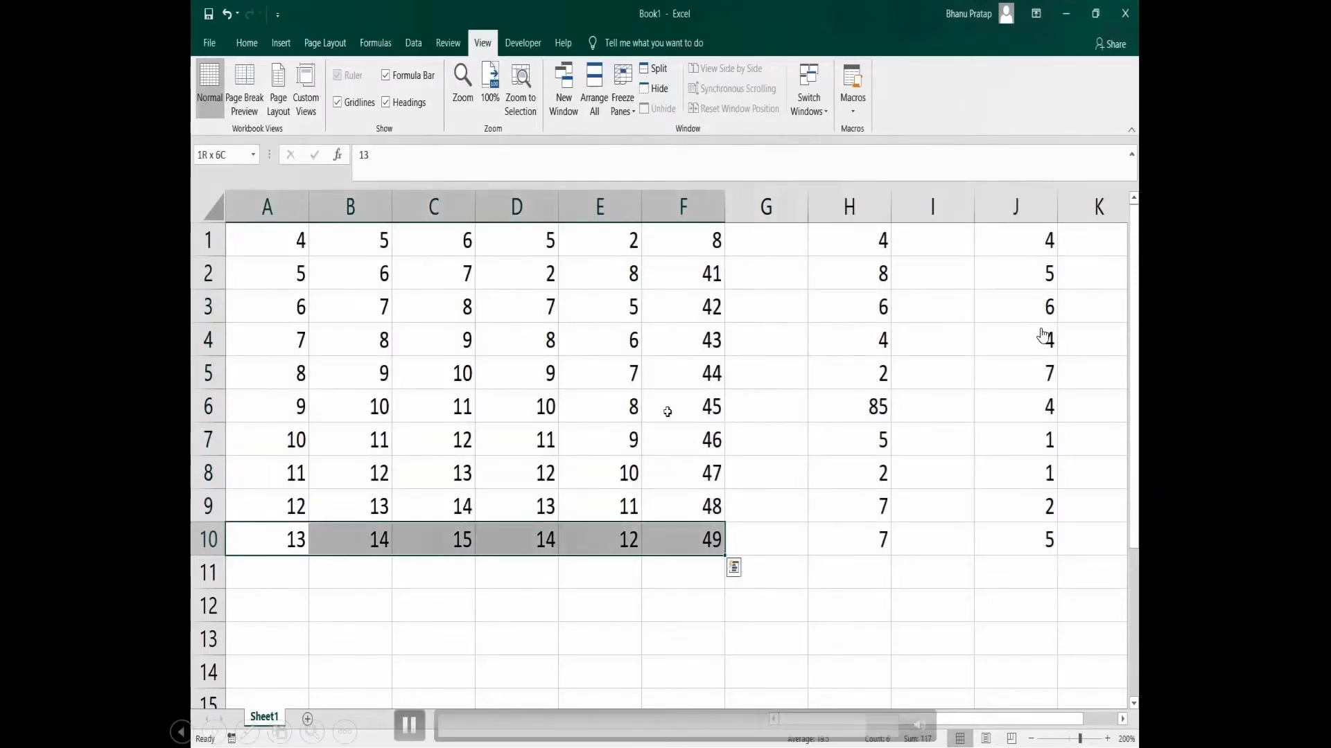
pyautogui.hotkey('ctrl', 'shift', 'Down')
pyautogui.hotkey('ctrl', 'shift', 'Up')
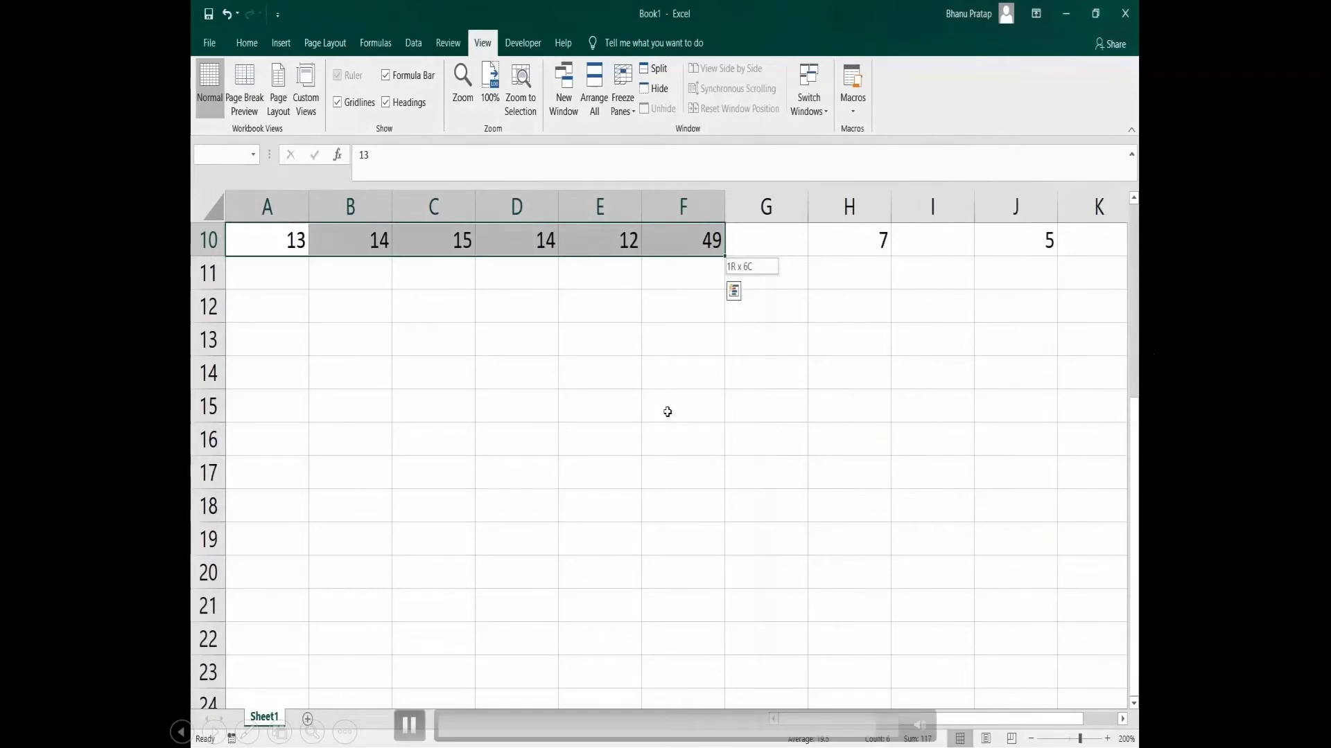
pyautogui.hotkey('ctrl', 'shift', 'Up')
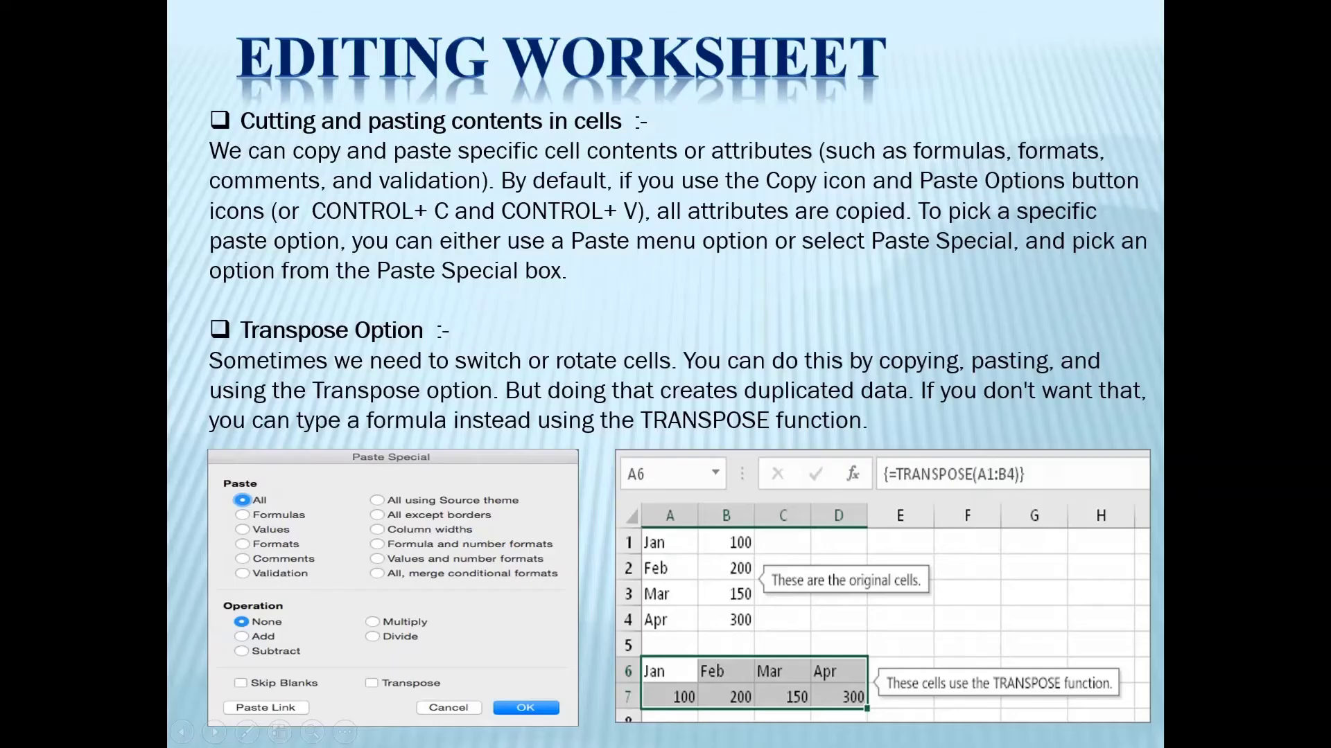
pyautogui.press('Right')
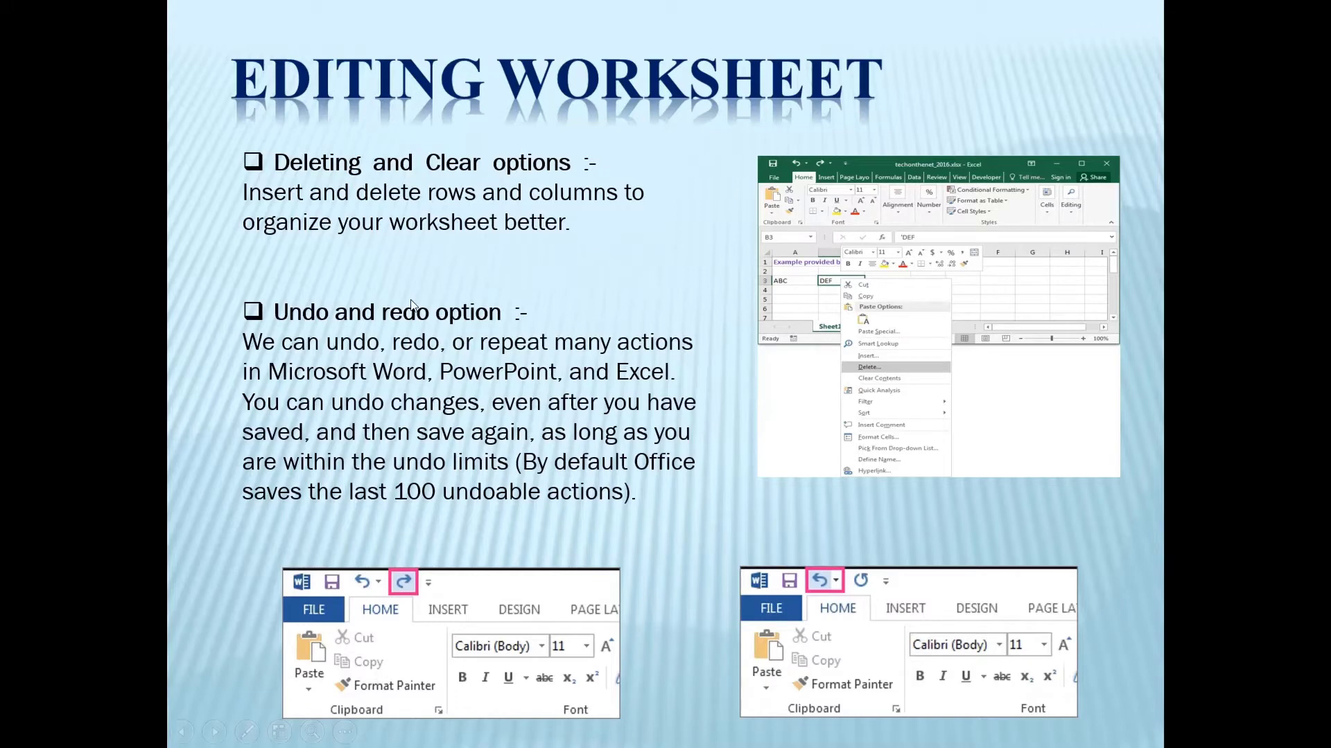
pyautogui.click(282, 381)
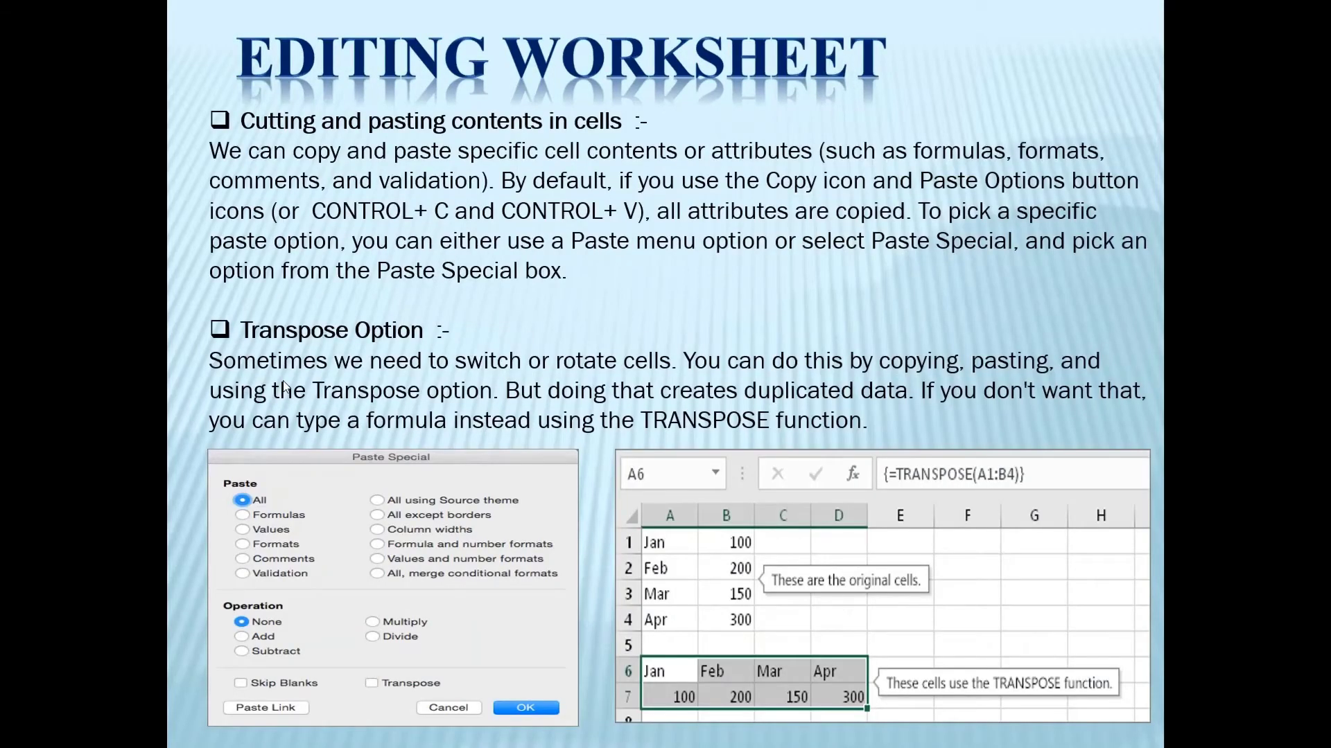
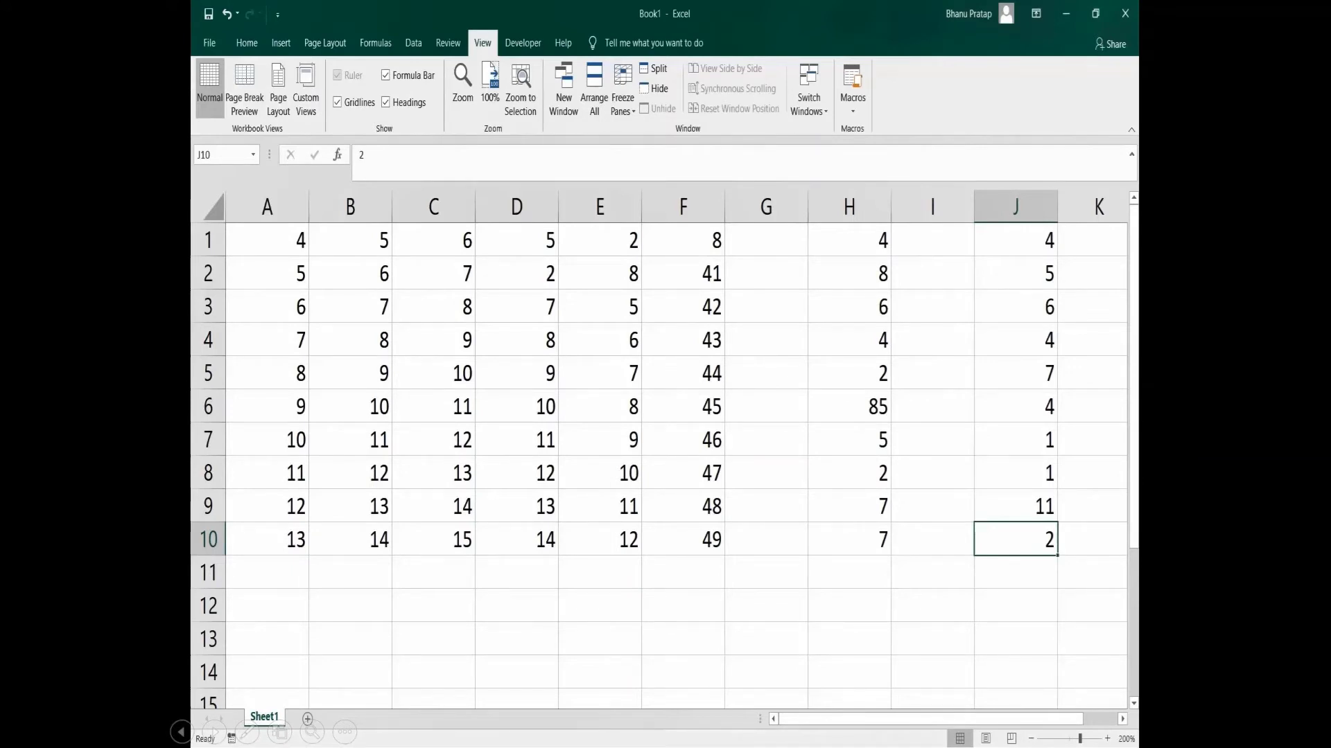
# Cut the value in cell F4 and paste it into G4.
pyautogui.click(697, 342)
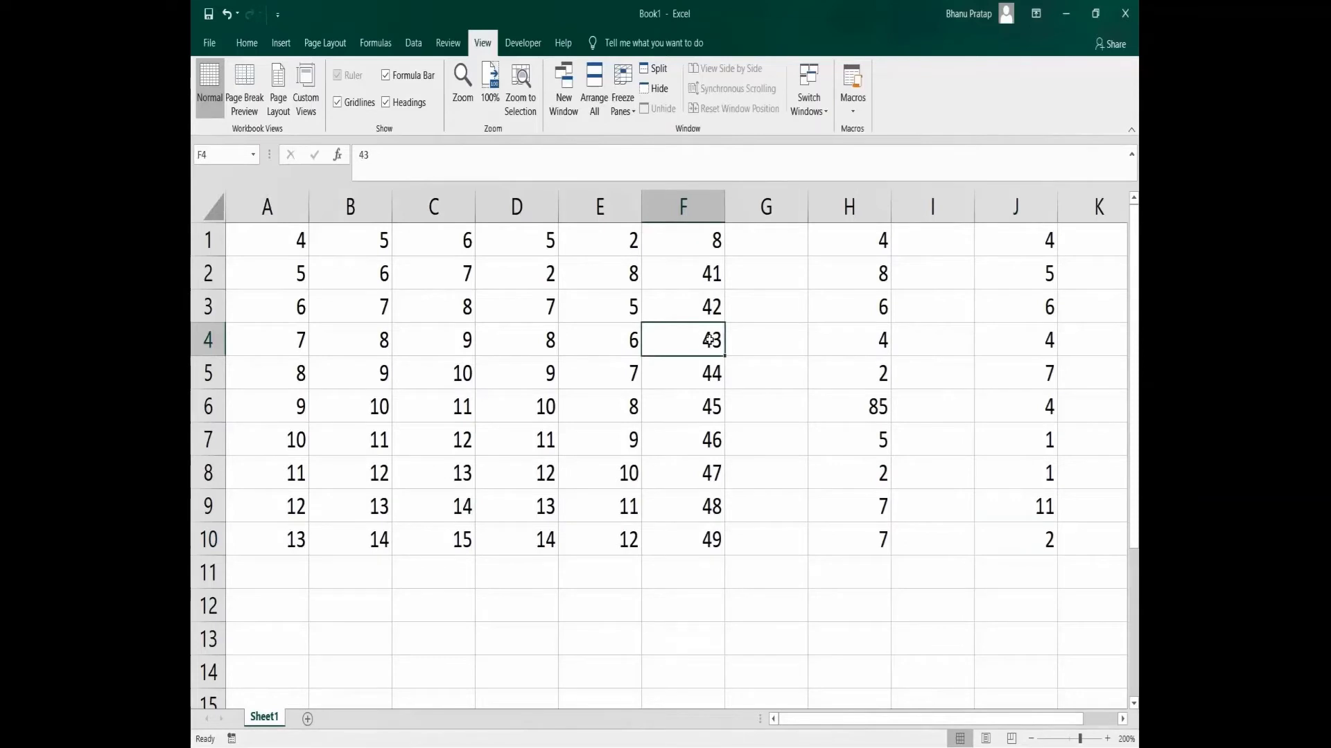
pyautogui.rightClick(709, 340)
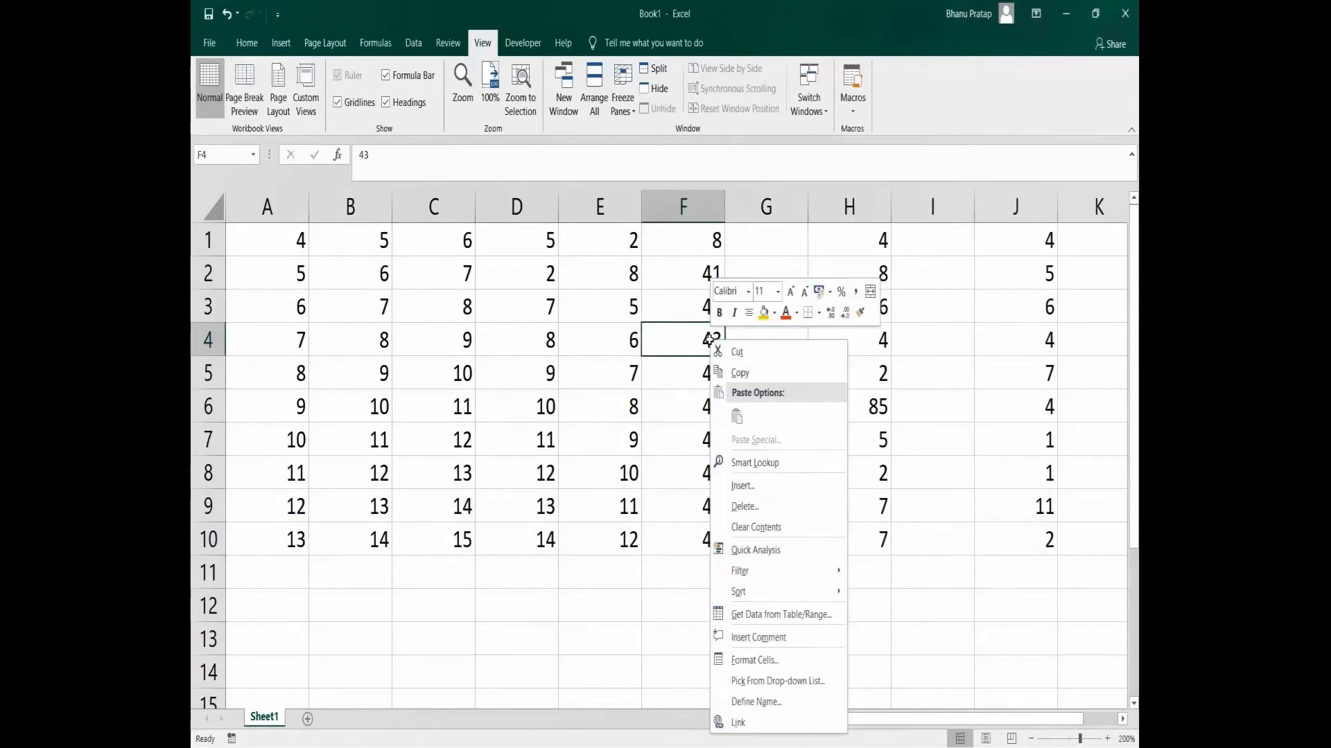
pyautogui.click(738, 372)
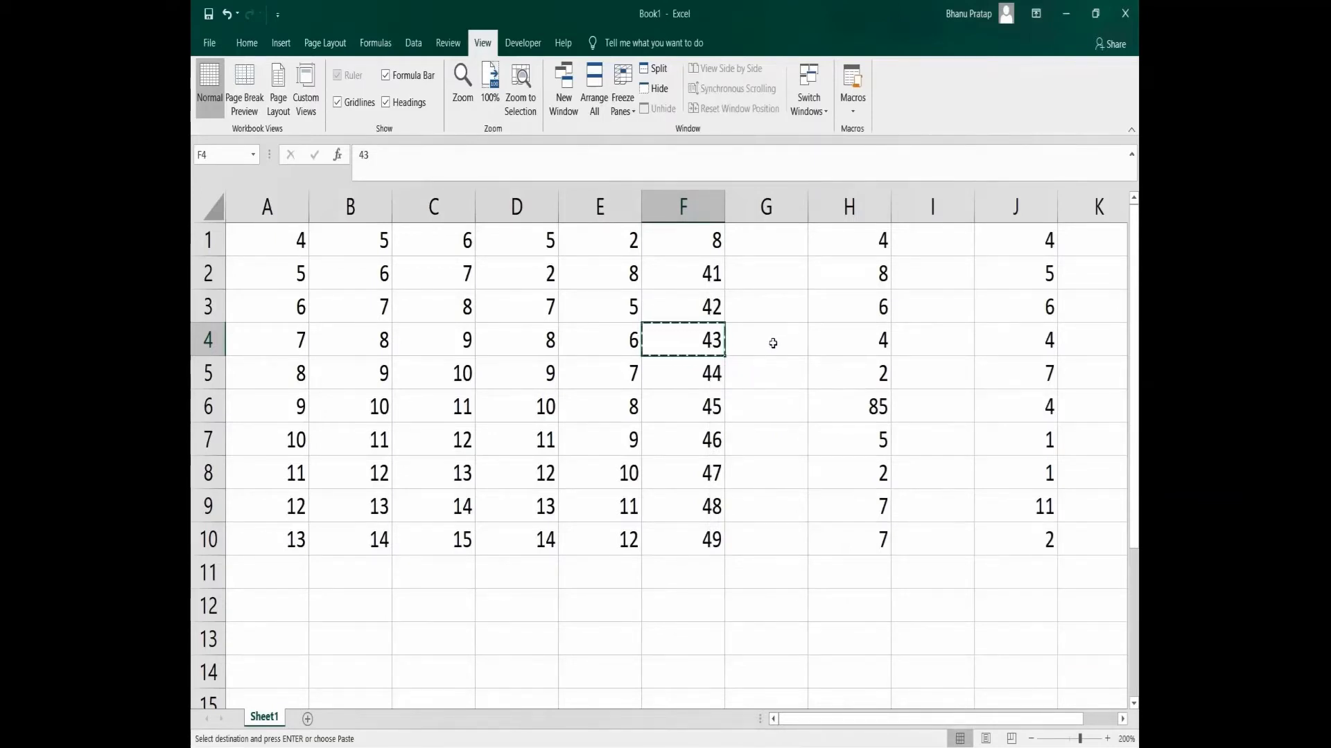
pyautogui.rightClick(773, 345)
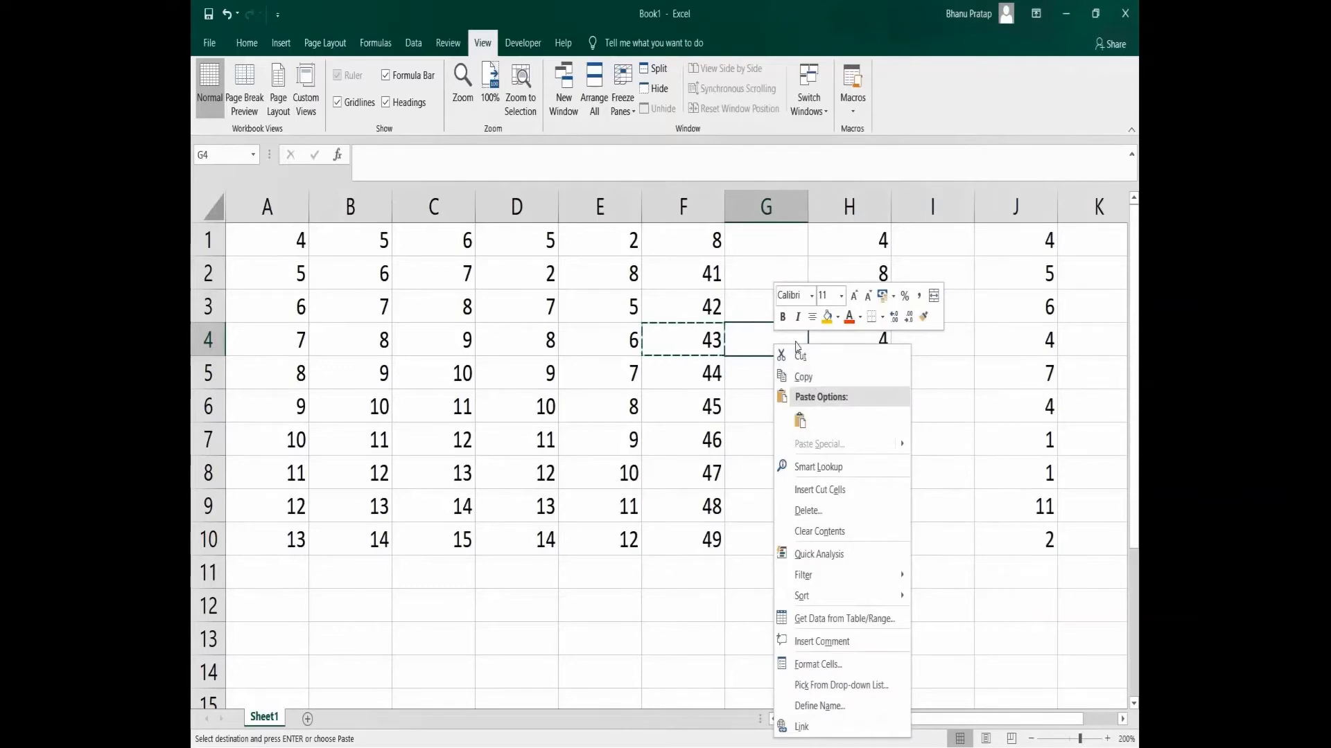
pyautogui.click(800, 420)
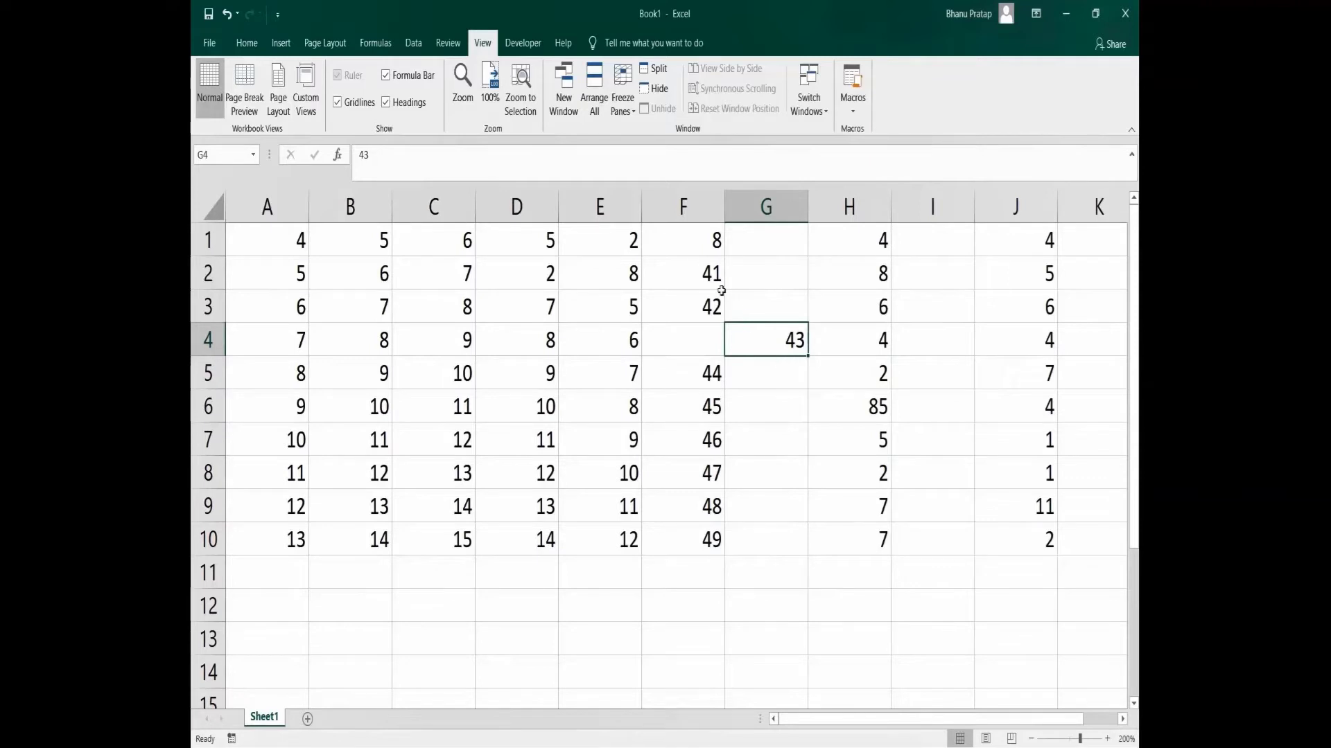
# Copy the value in cell F2 and paste it into G2.
pyautogui.click(708, 275)
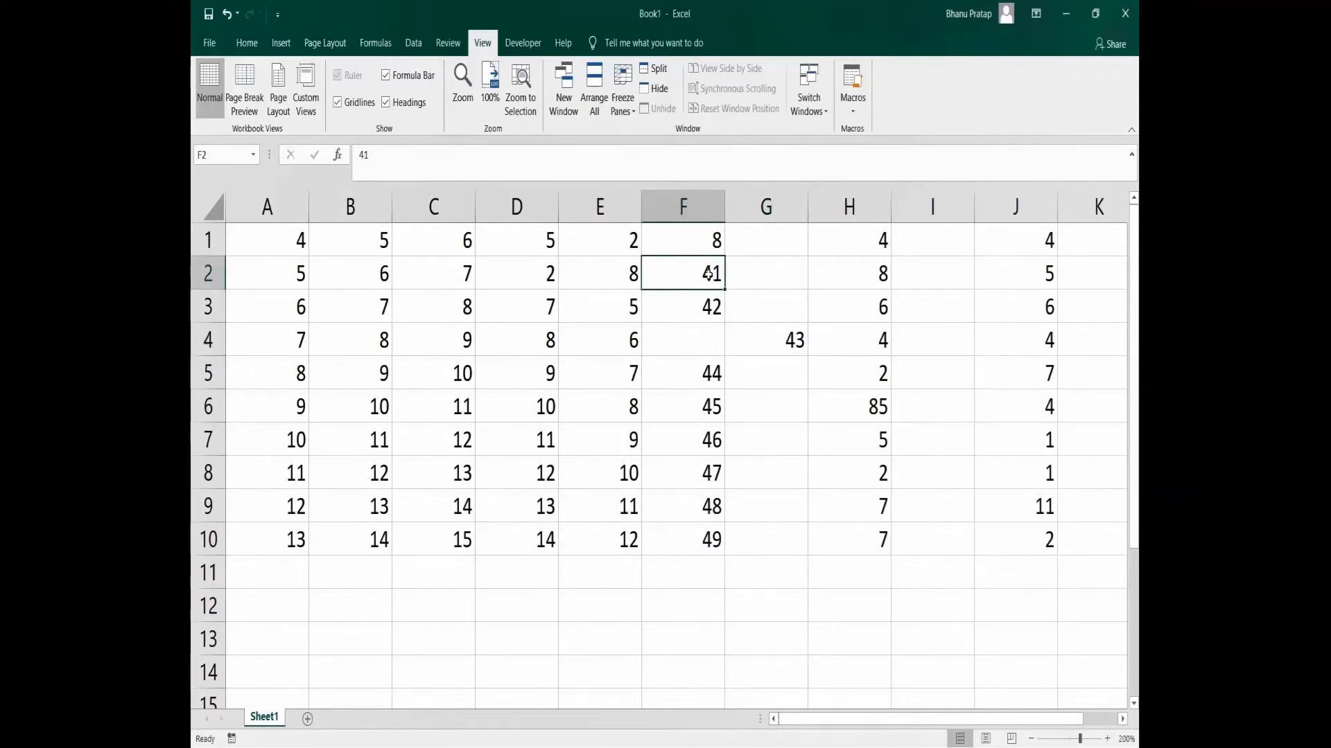
pyautogui.rightClick(709, 275)
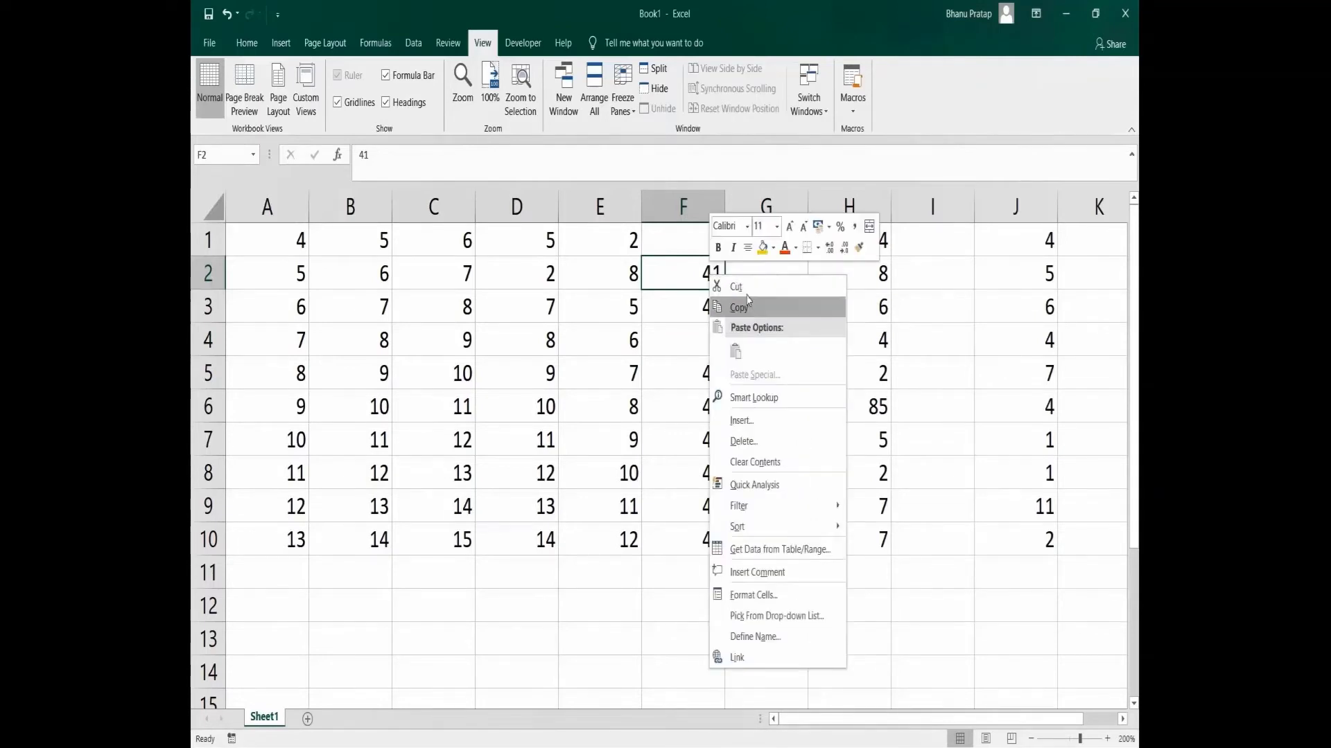
pyautogui.click(747, 309)
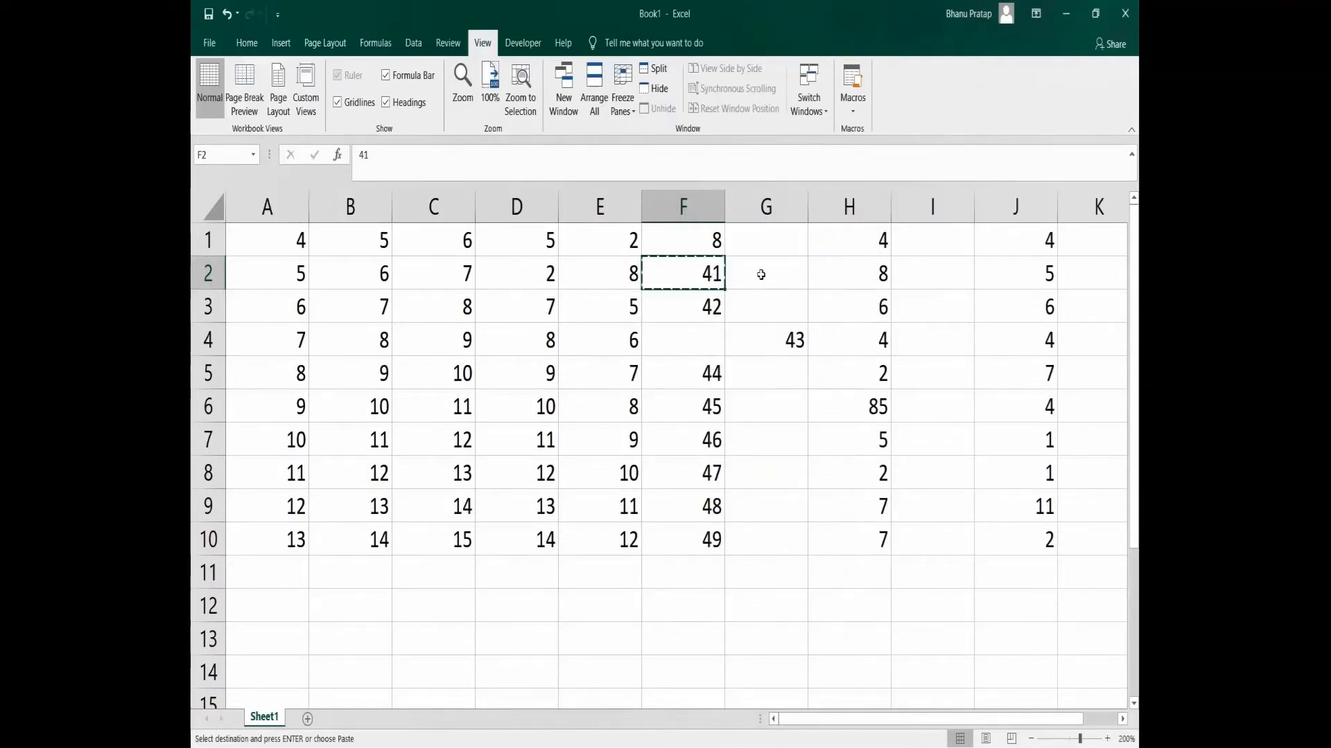
pyautogui.rightClick(768, 274)
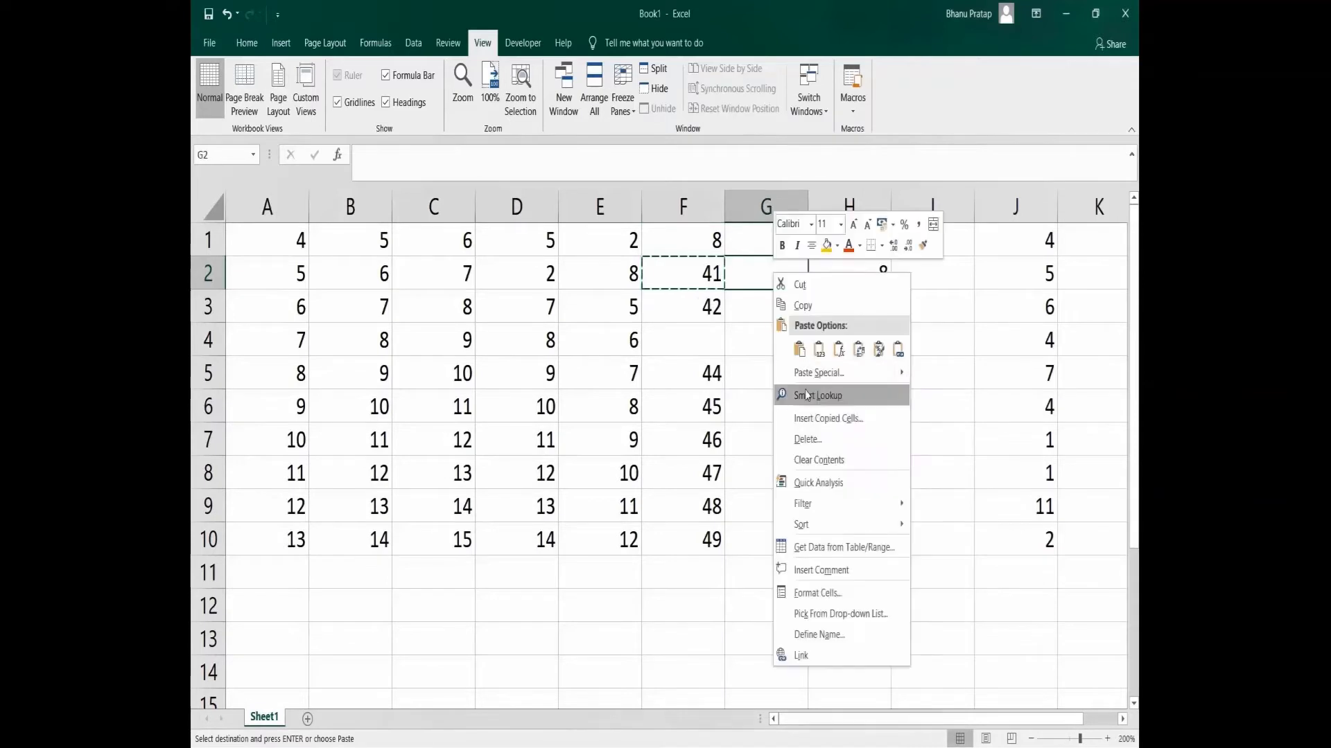
pyautogui.click(800, 351)
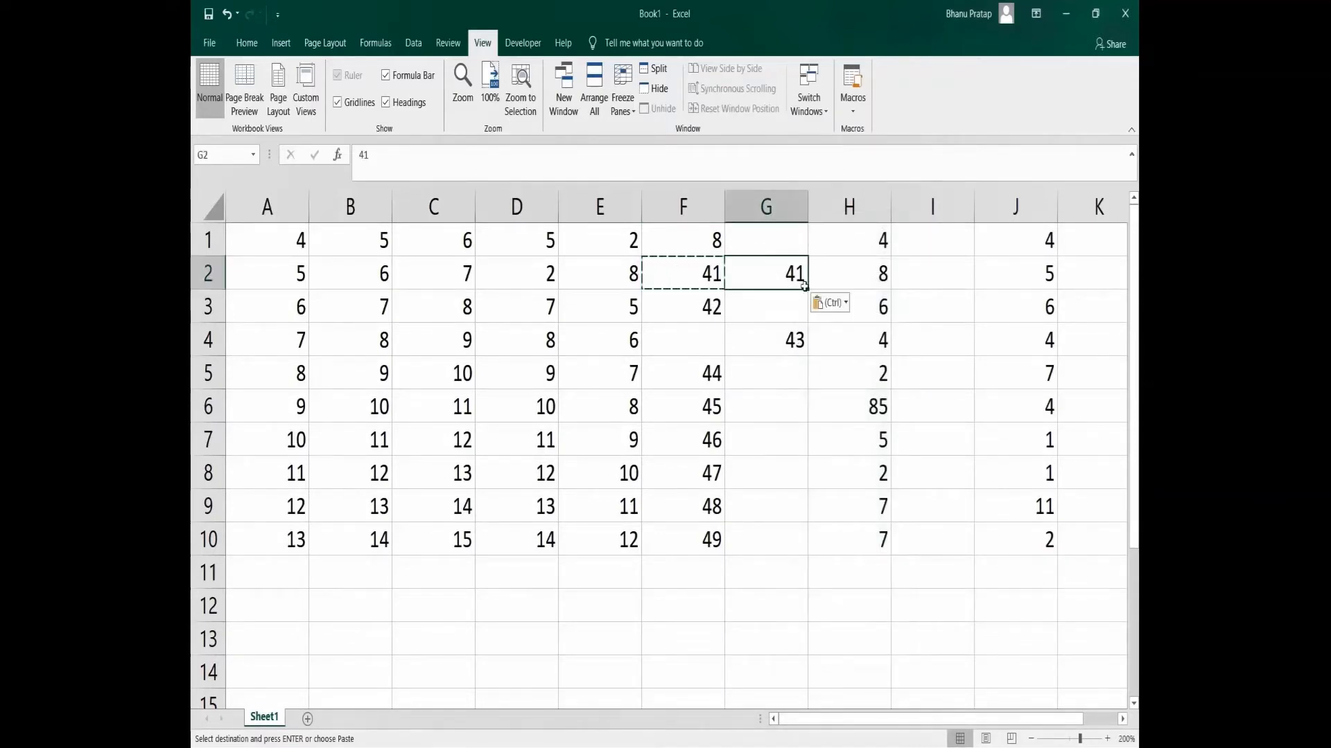
# Enter the formula =4+8 in cell E12, below the number table.
pyautogui.click(780, 299)
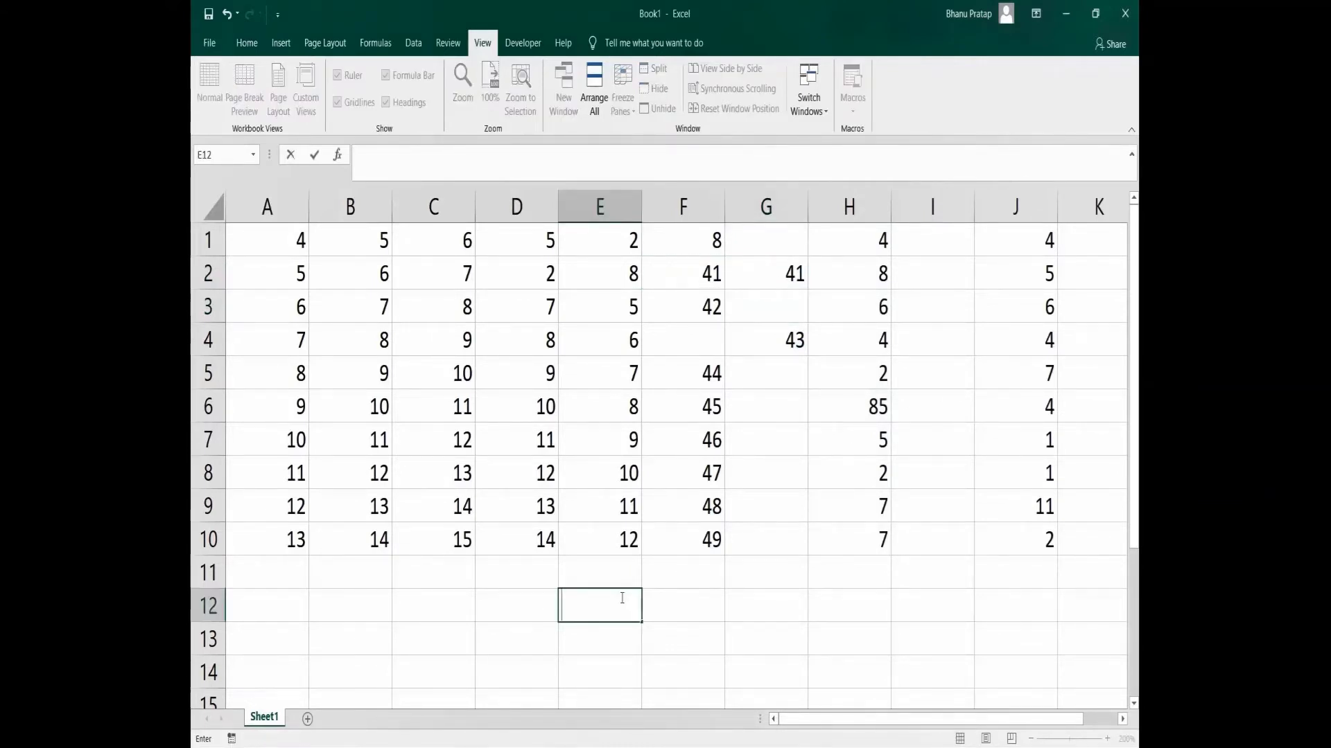
pyautogui.write('=4+8')
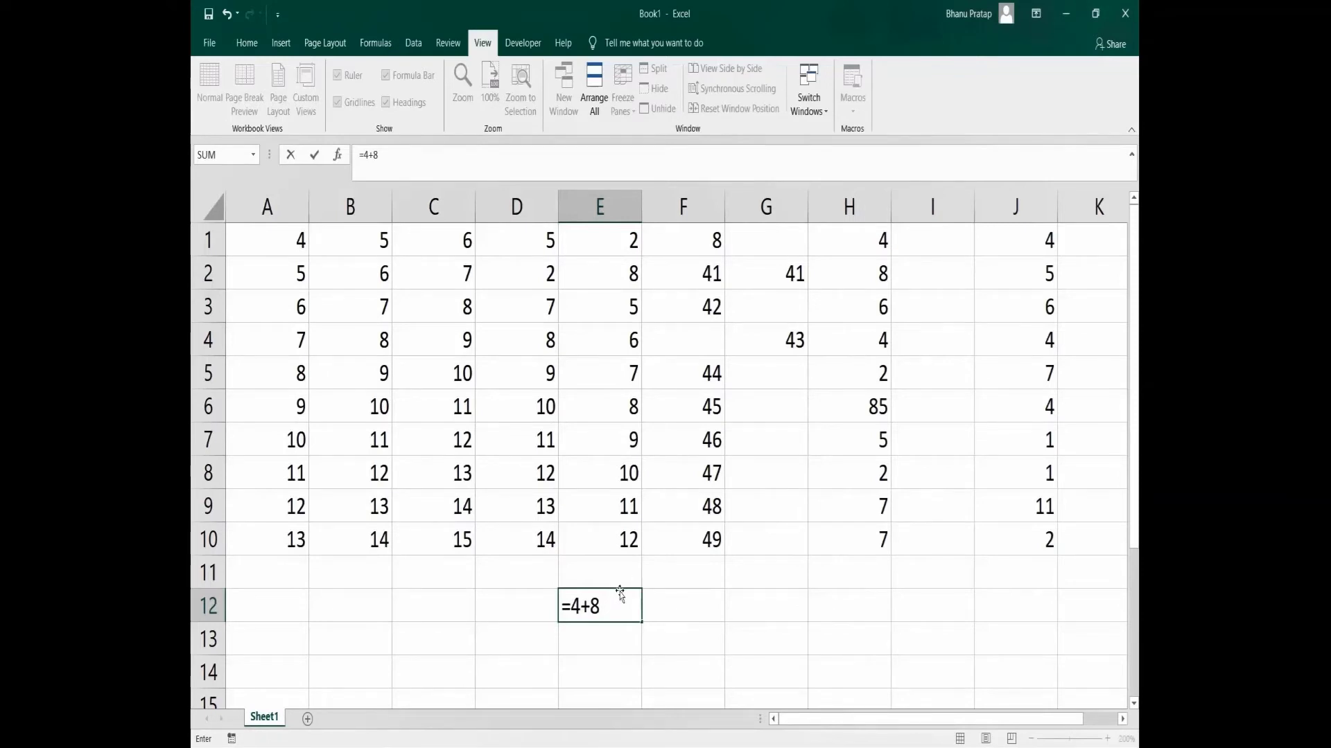
pyautogui.press('Return')
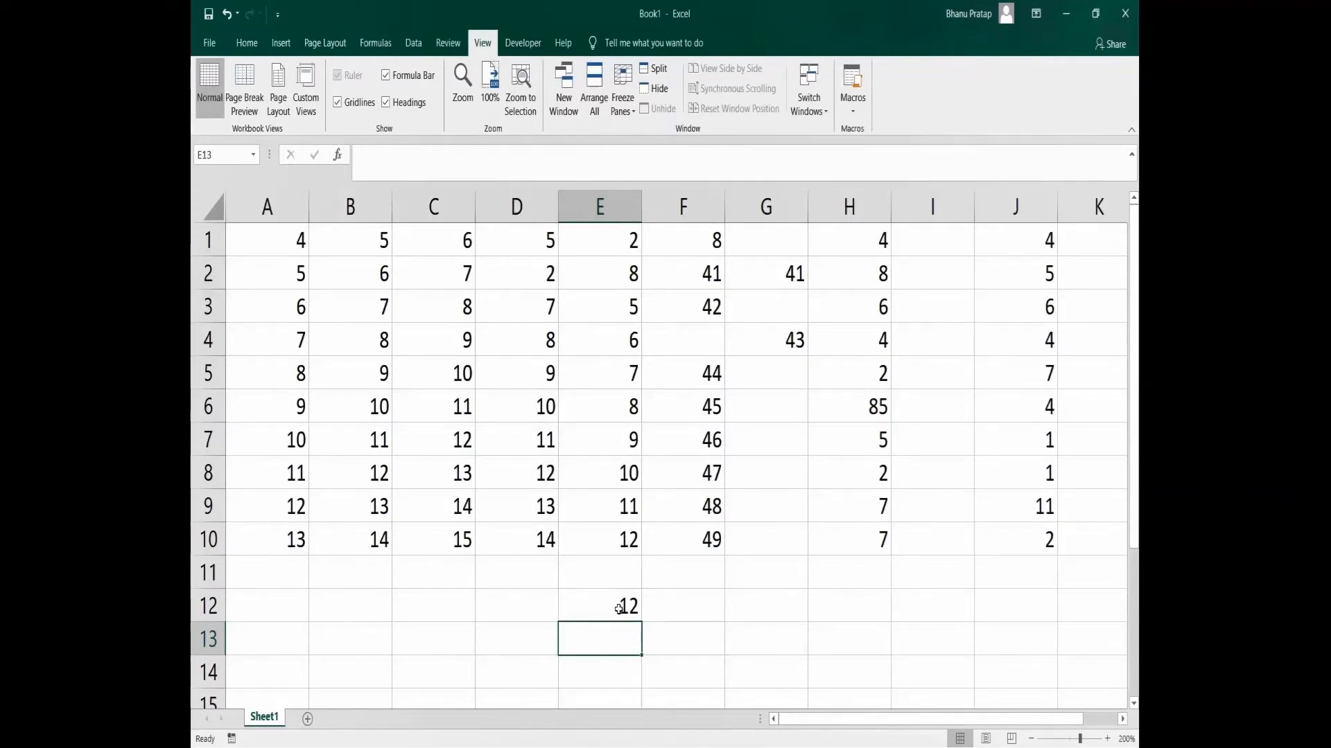
# Copy the formula cell E12 and paste it into G12 with the standard Paste option.
pyautogui.click(625, 606)
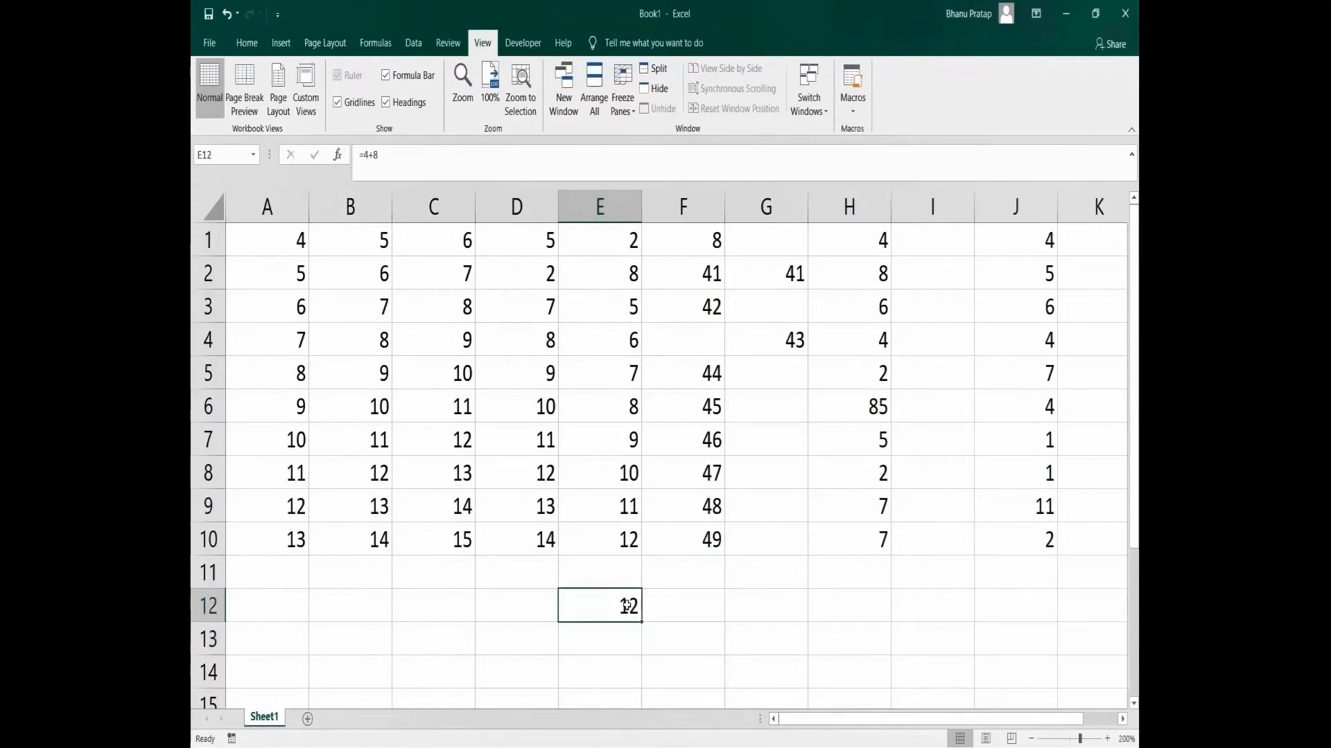
pyautogui.rightClick(626, 606)
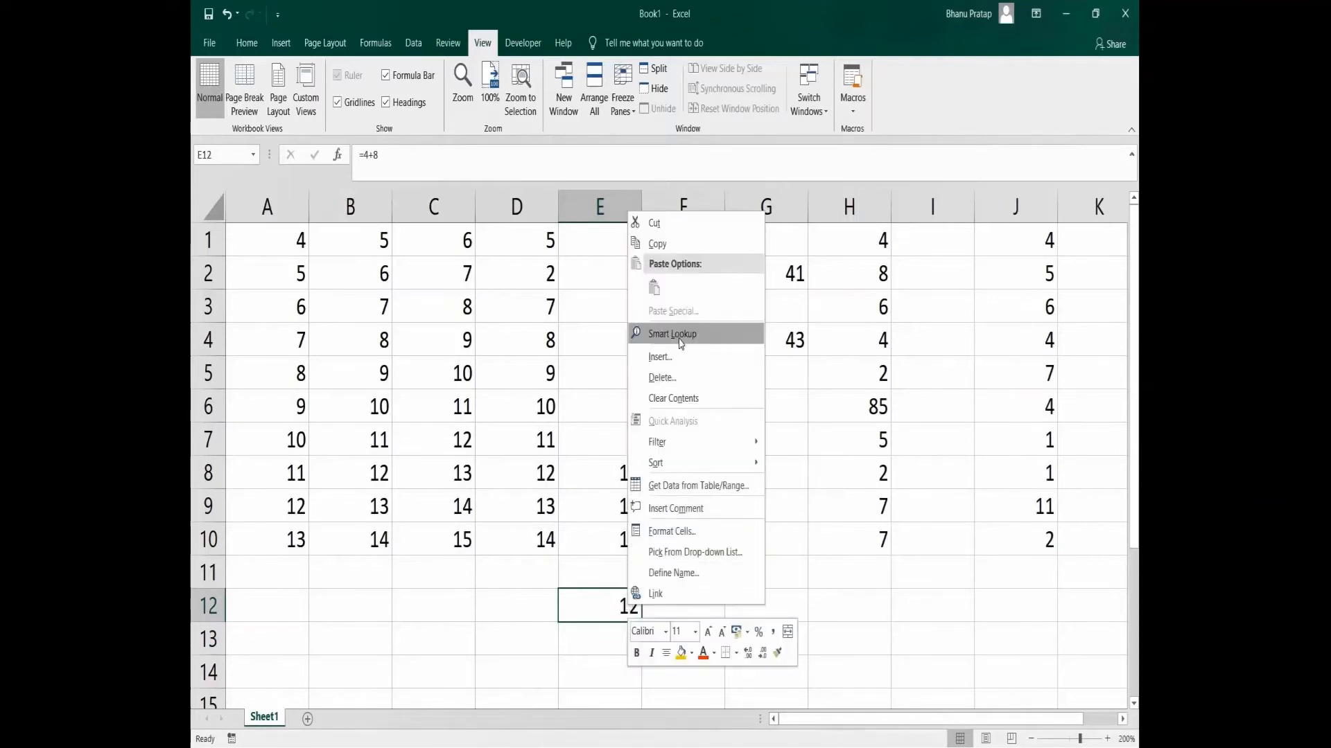
pyautogui.click(682, 245)
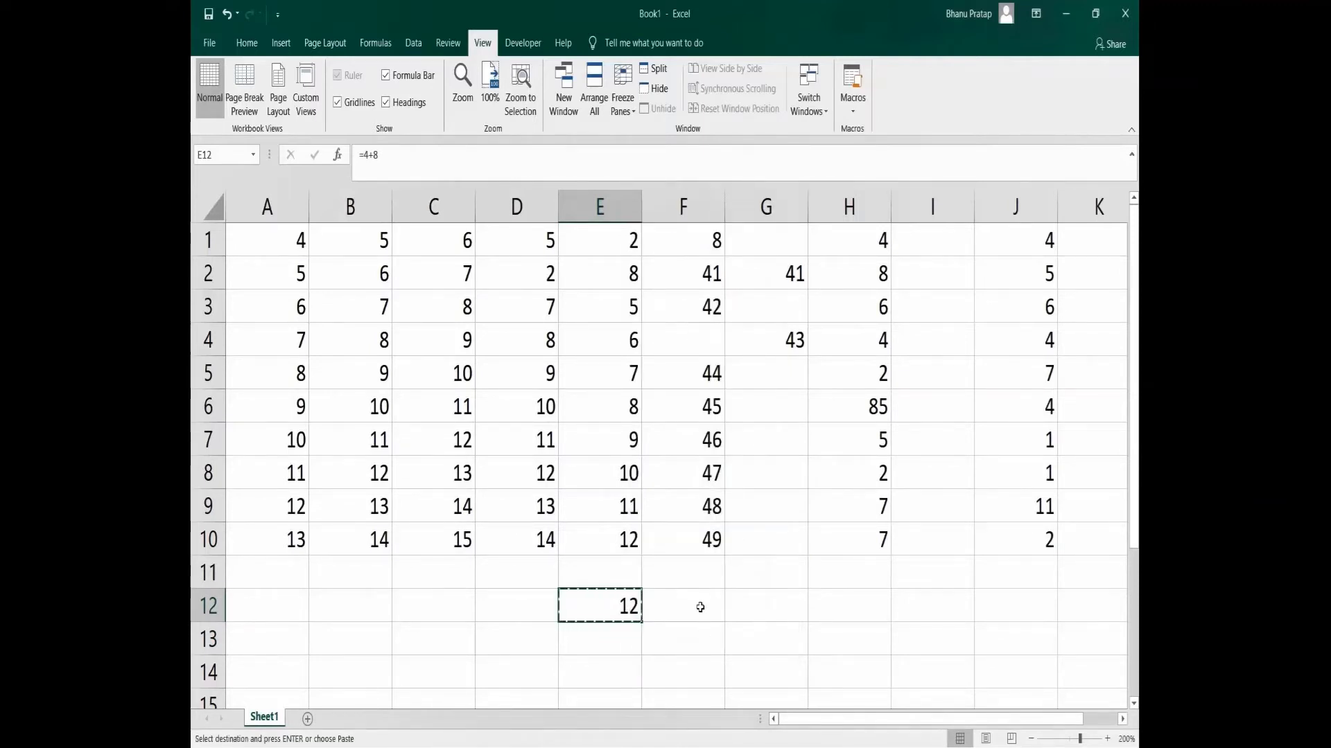
pyautogui.click(761, 605)
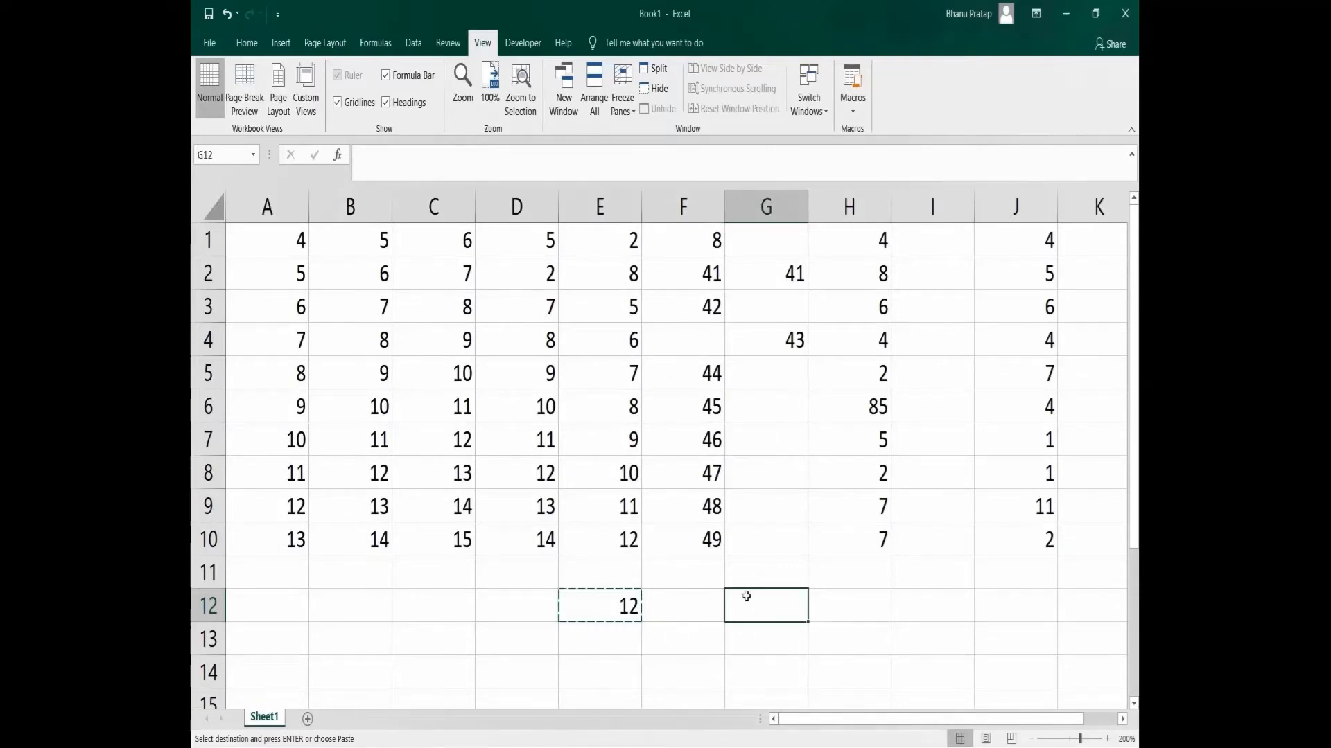
pyautogui.rightClick(749, 606)
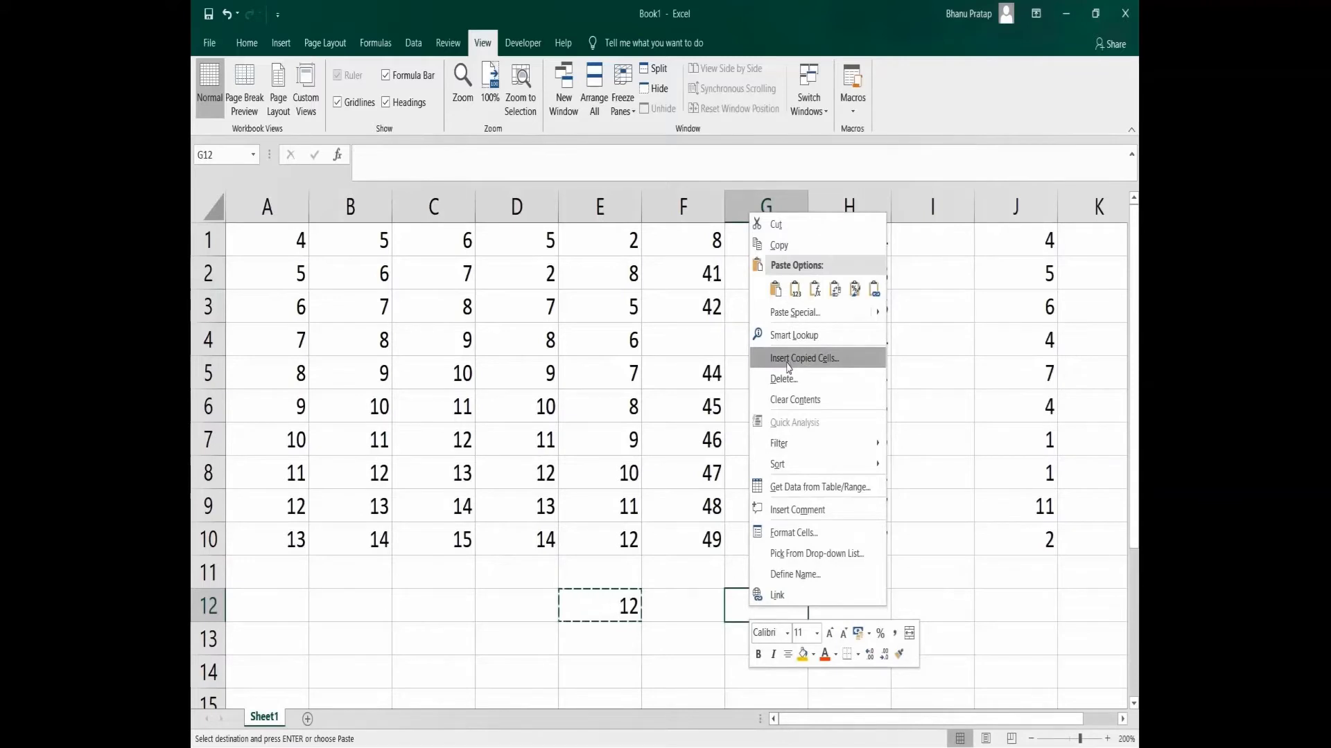
pyautogui.click(778, 291)
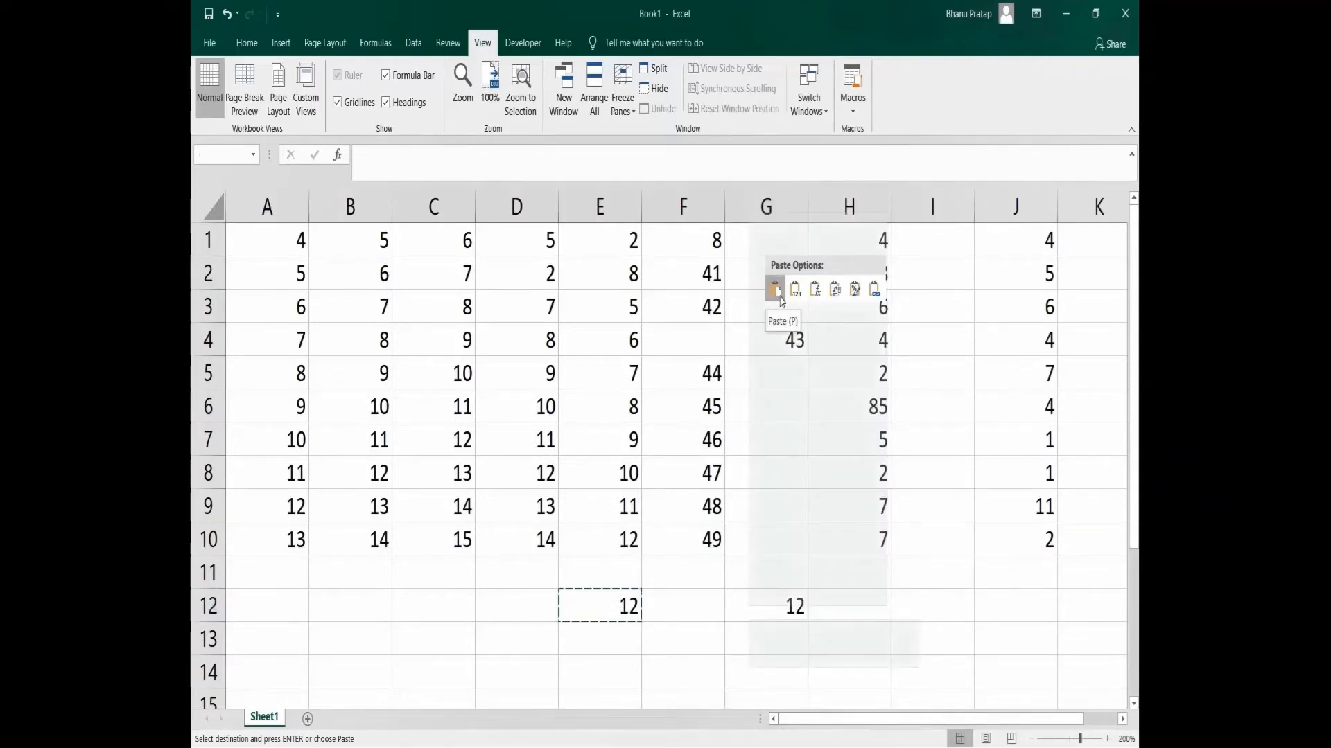
# Paste the copied formula into G12 with the Formulas option, and copy G12 into F12 as values only.
pyautogui.click(817, 291)
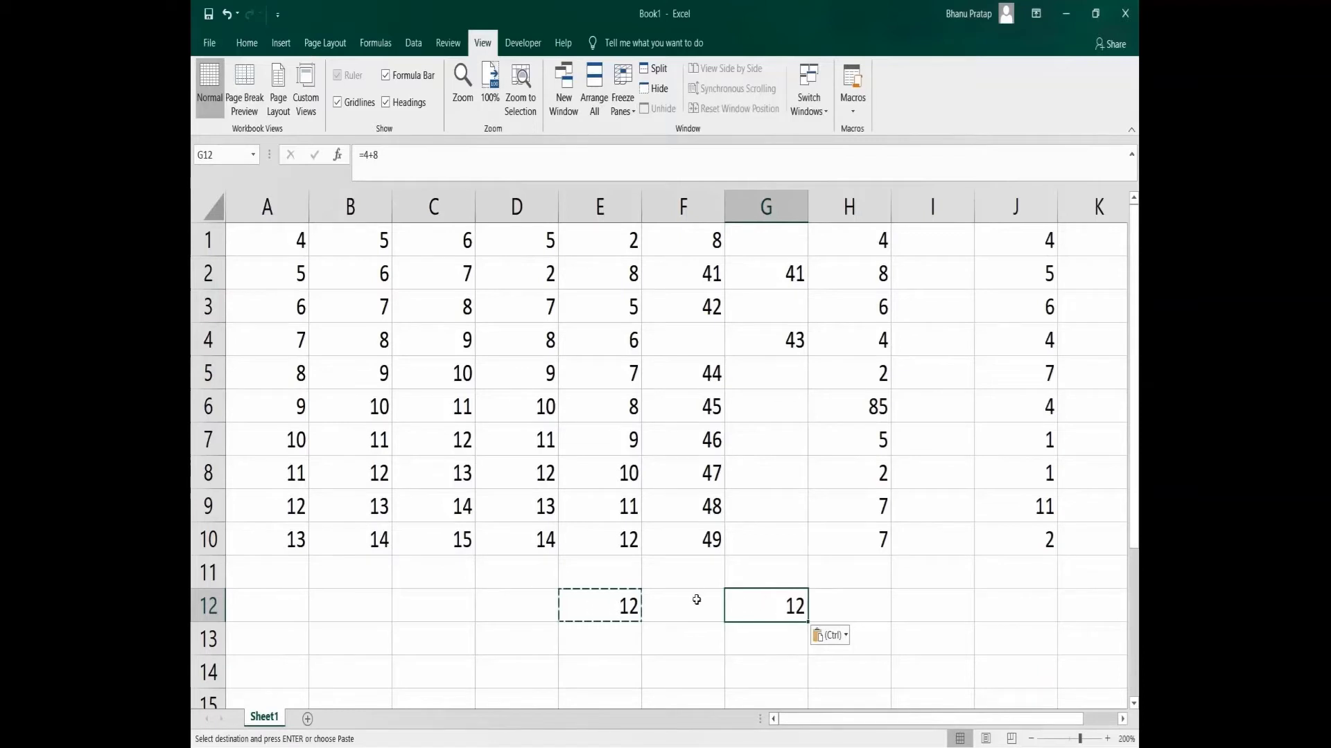
pyautogui.rightClick(760, 610)
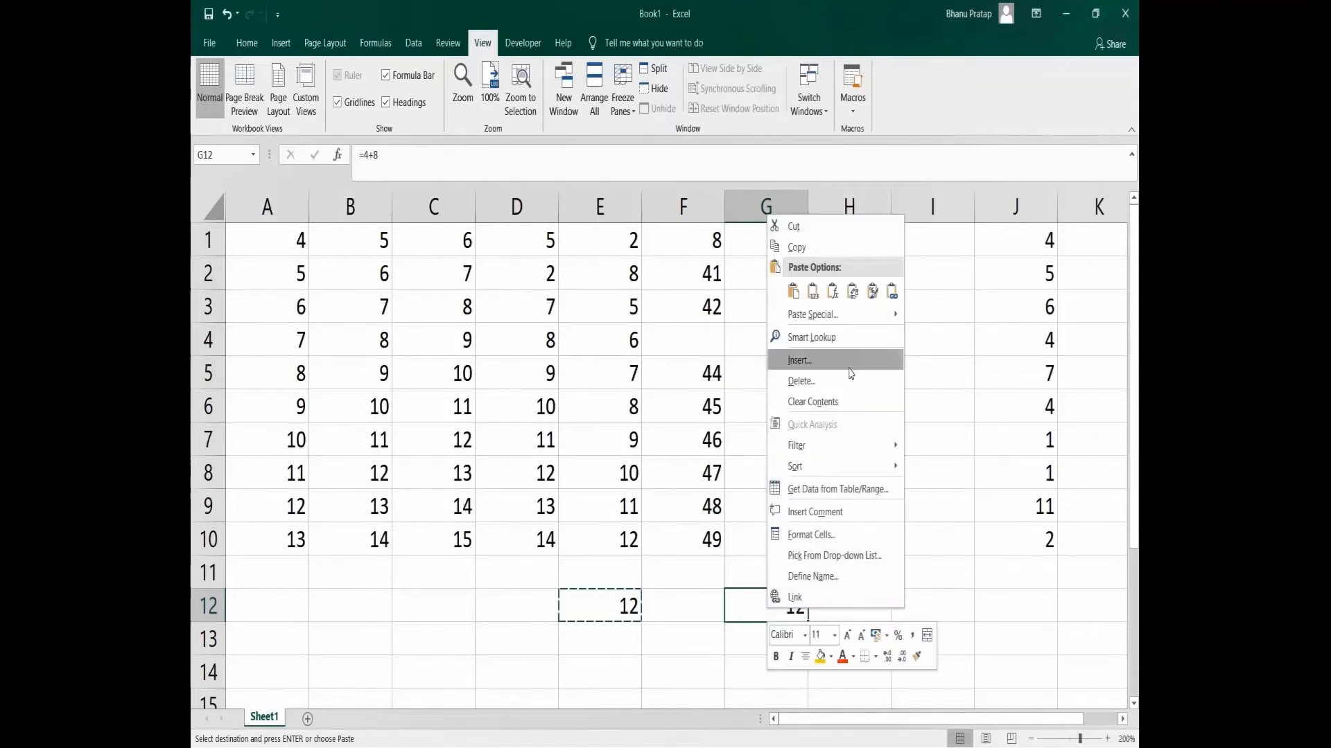
pyautogui.click(817, 237)
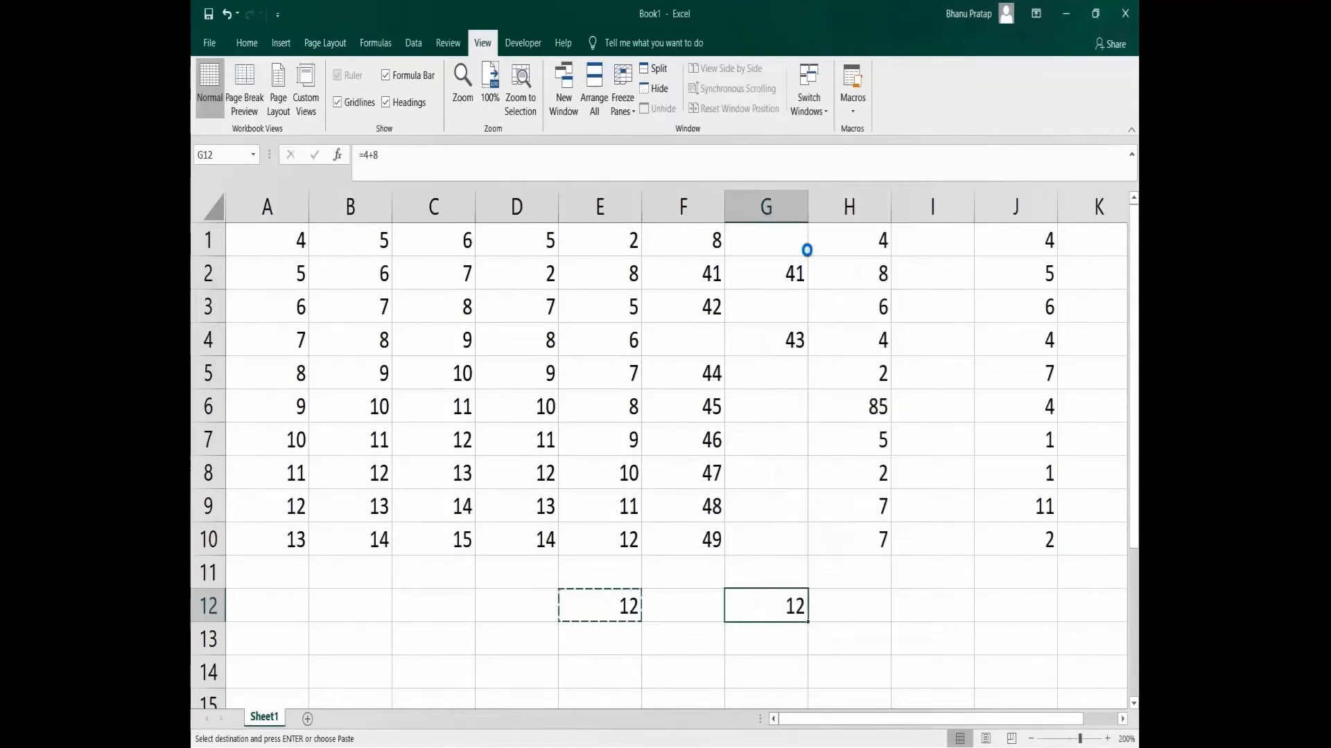
pyautogui.click(682, 609)
pyautogui.rightClick(682, 608)
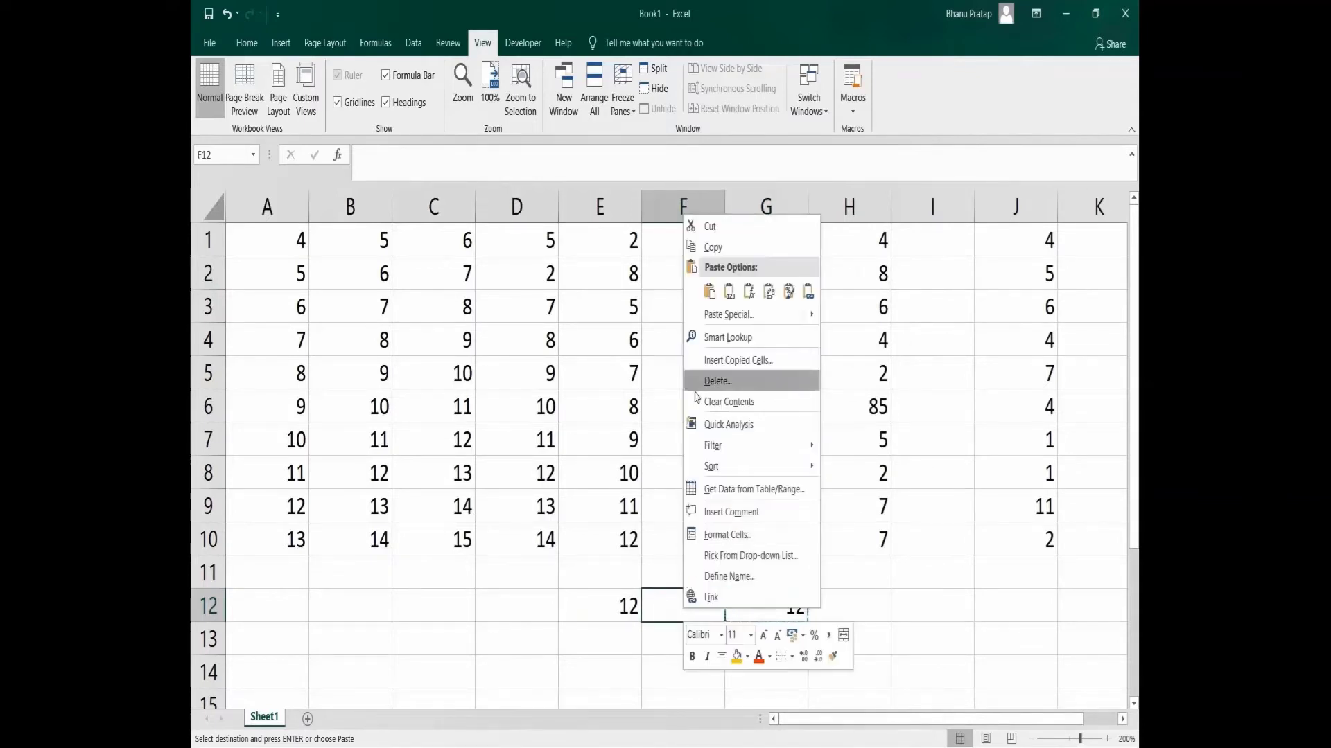
pyautogui.click(728, 291)
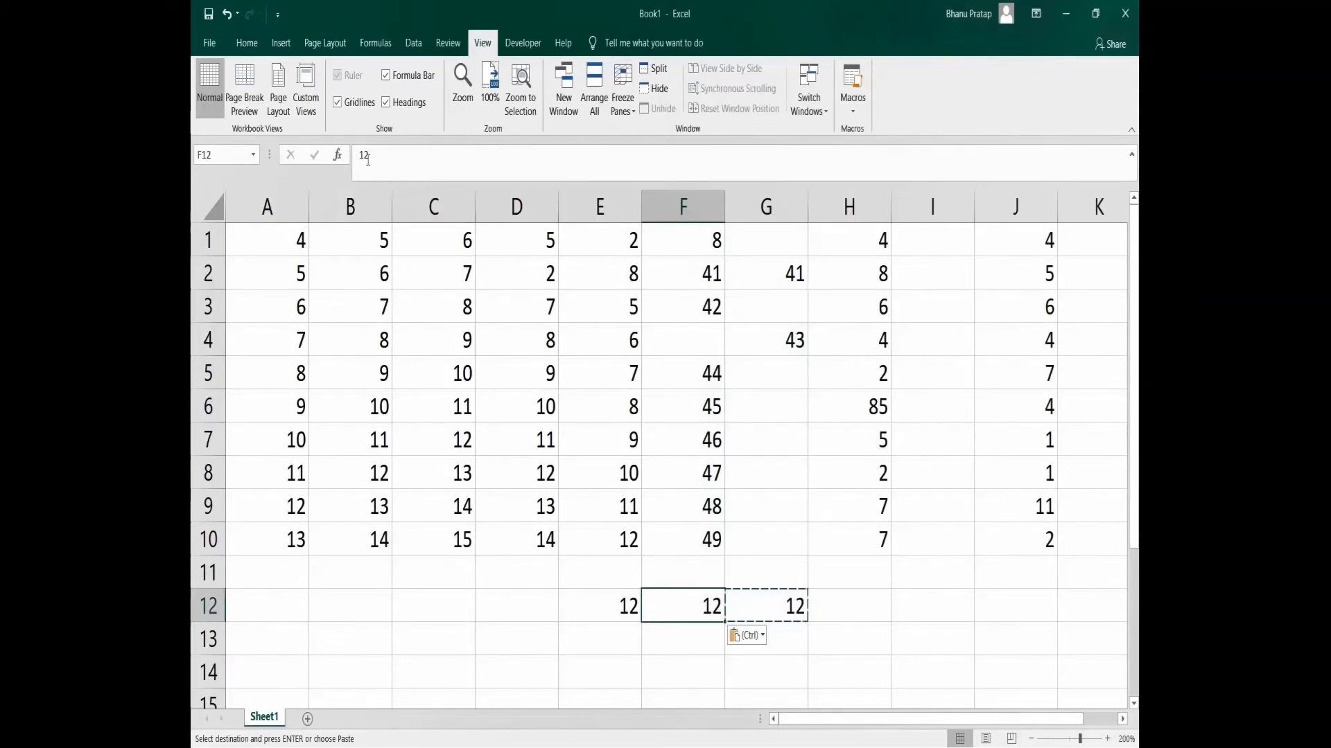
# Compare the underlying contents of cells F12 and G12 in the formula bar.
pyautogui.click(410, 162)
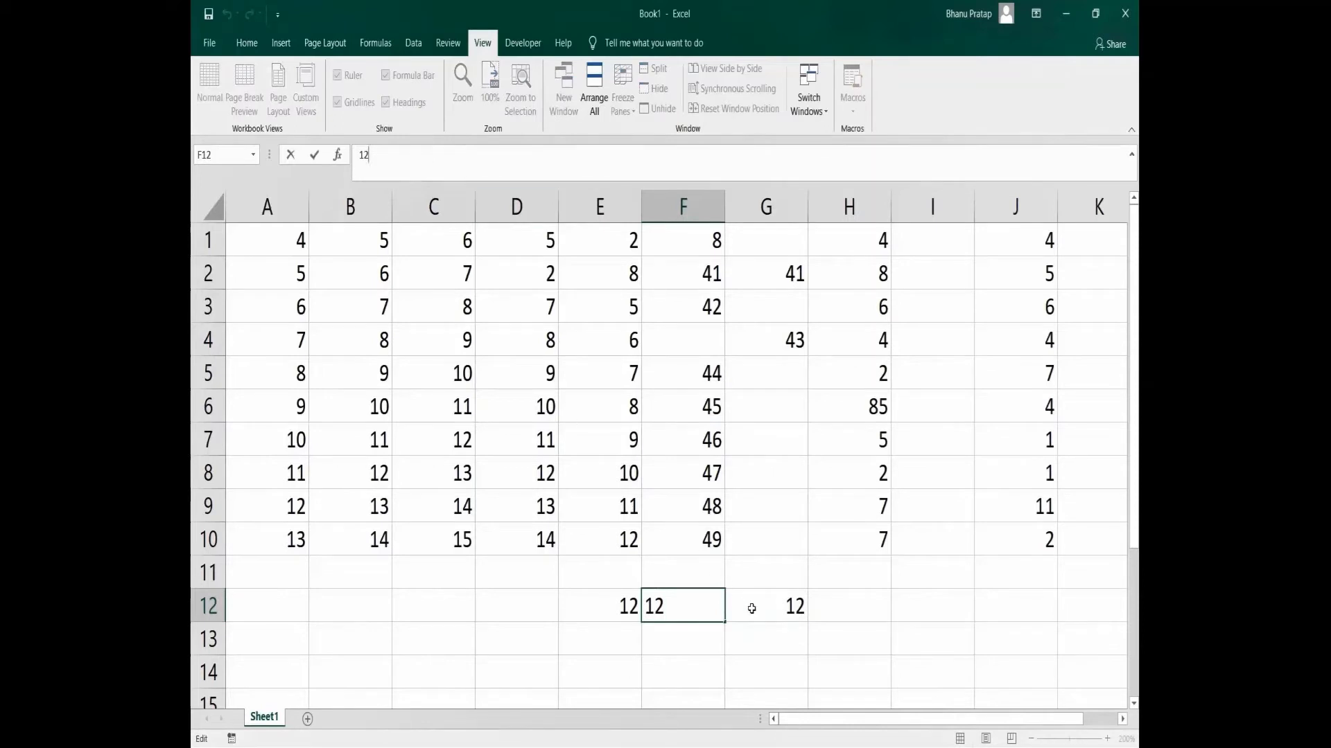
pyautogui.click(795, 607)
pyautogui.rightClick(791, 607)
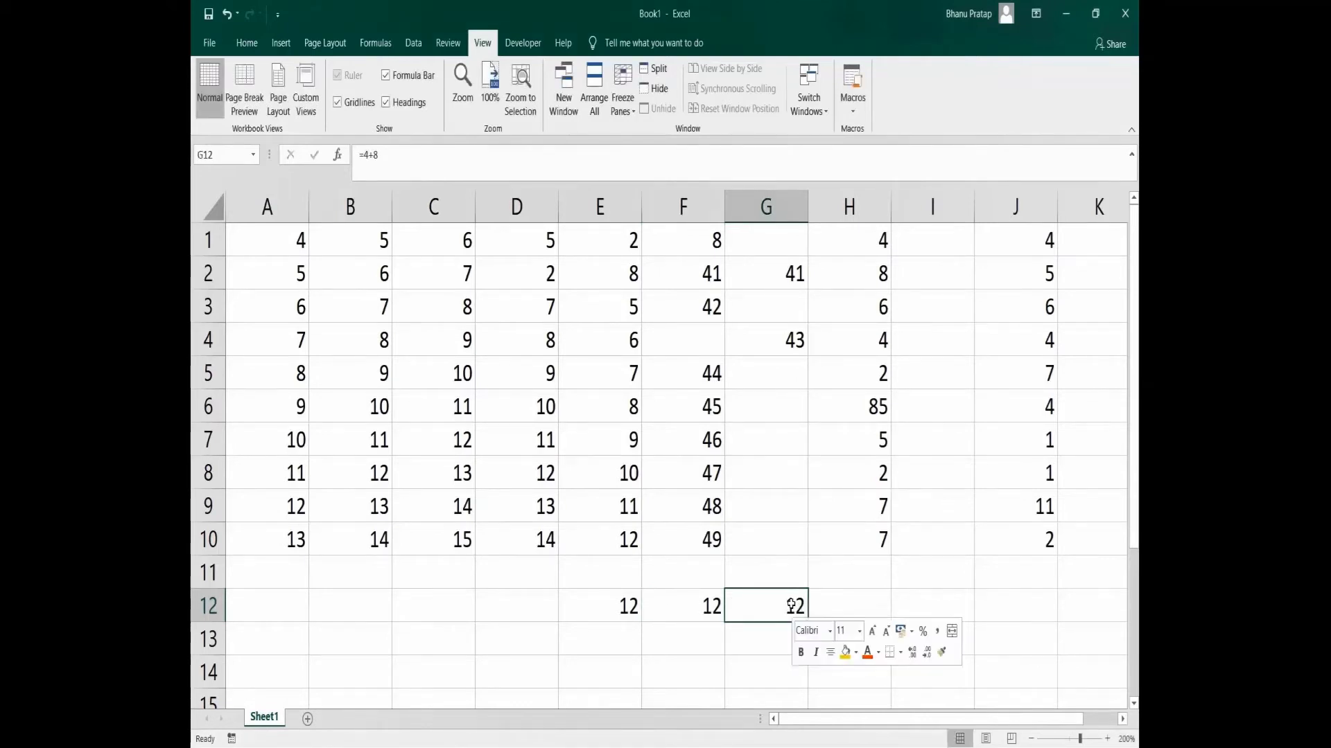
pyautogui.click(762, 617)
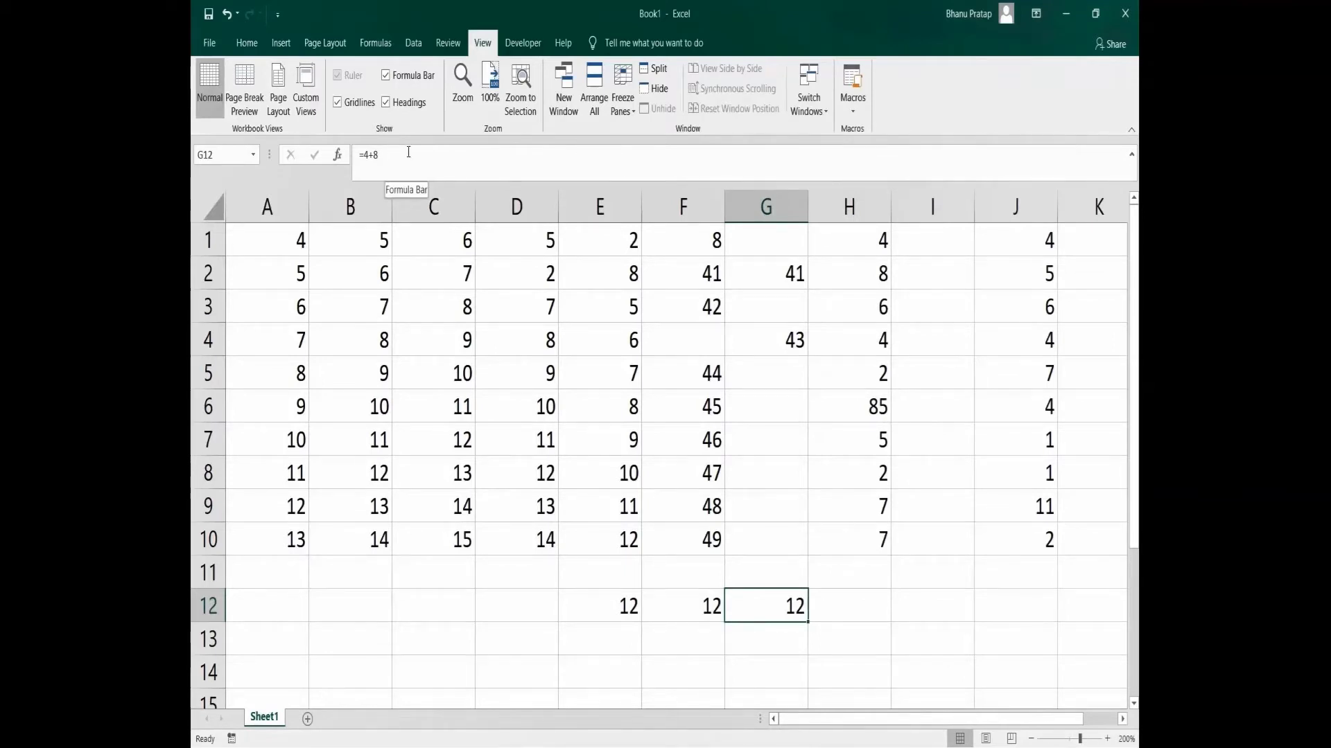
pyautogui.click(632, 563)
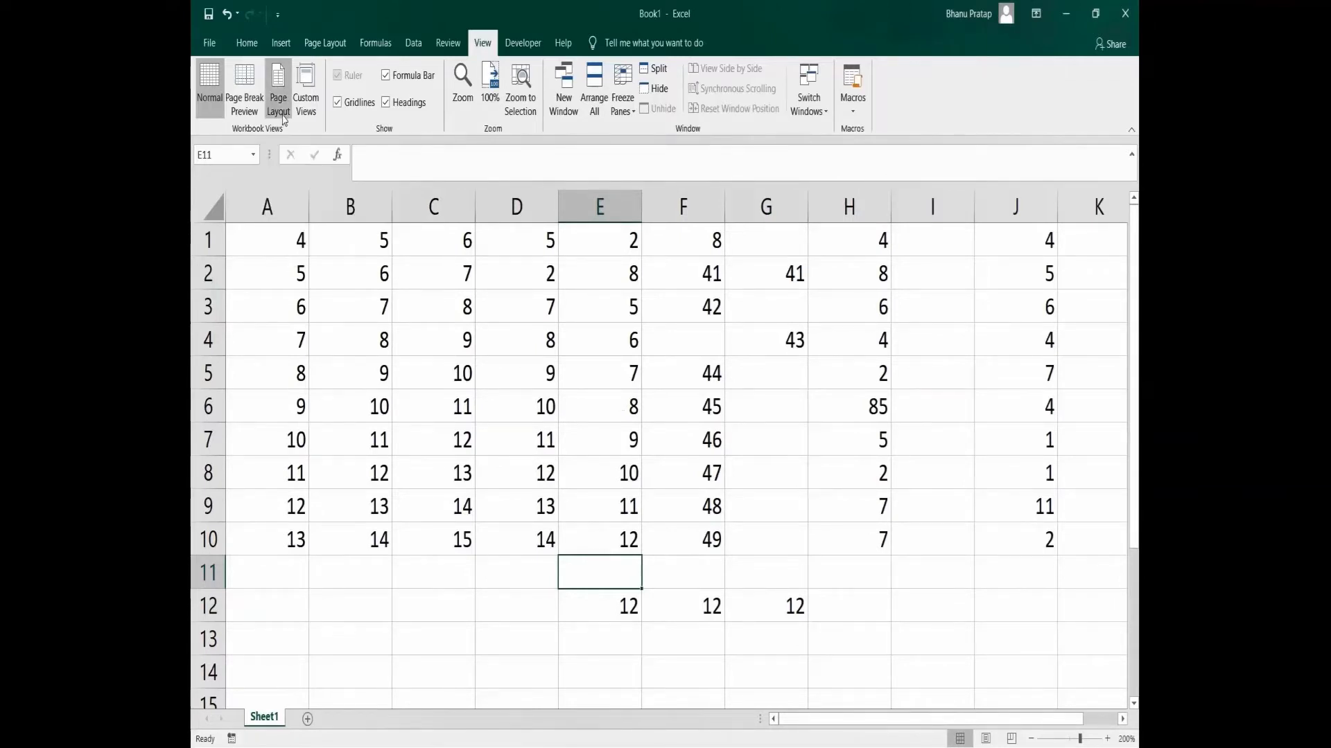
# Undo the recent edits one by one, back through the pastes and the column J entries to J5.
pyautogui.click(227, 18)
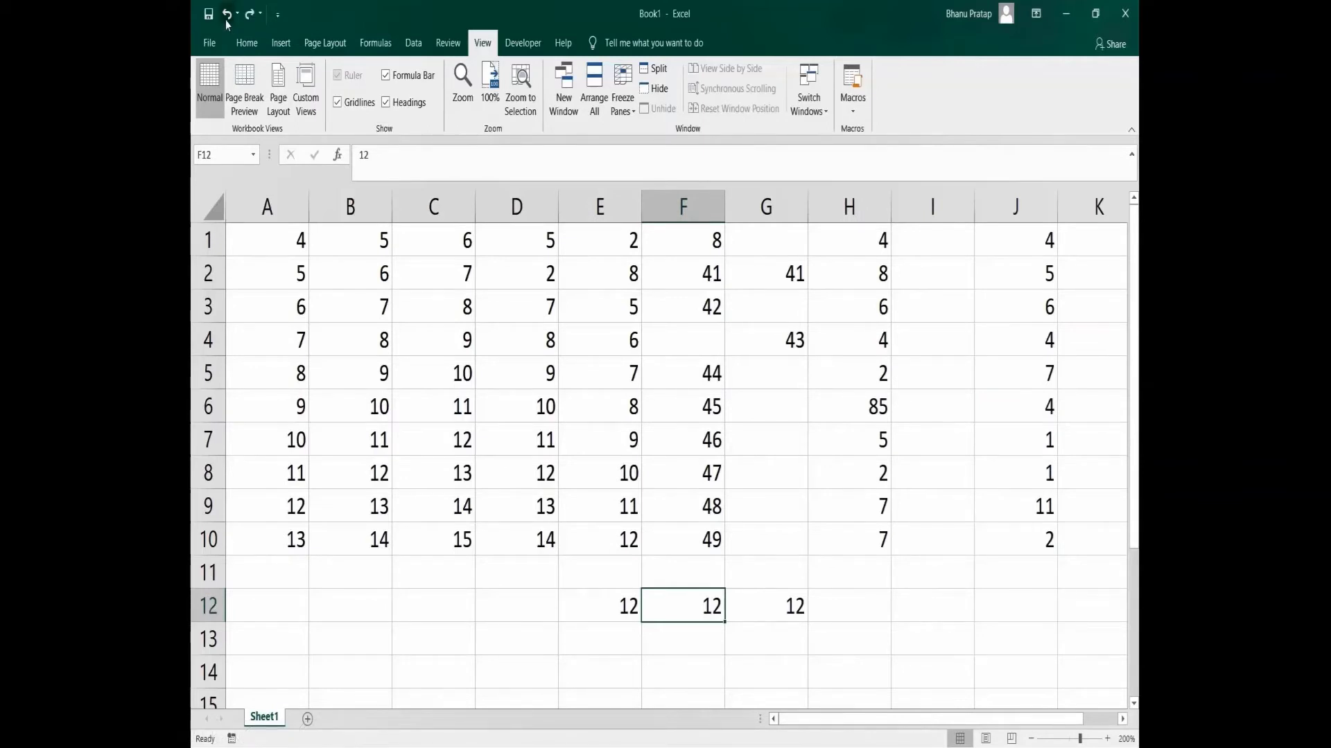
pyautogui.click(226, 20)
pyautogui.click(226, 19)
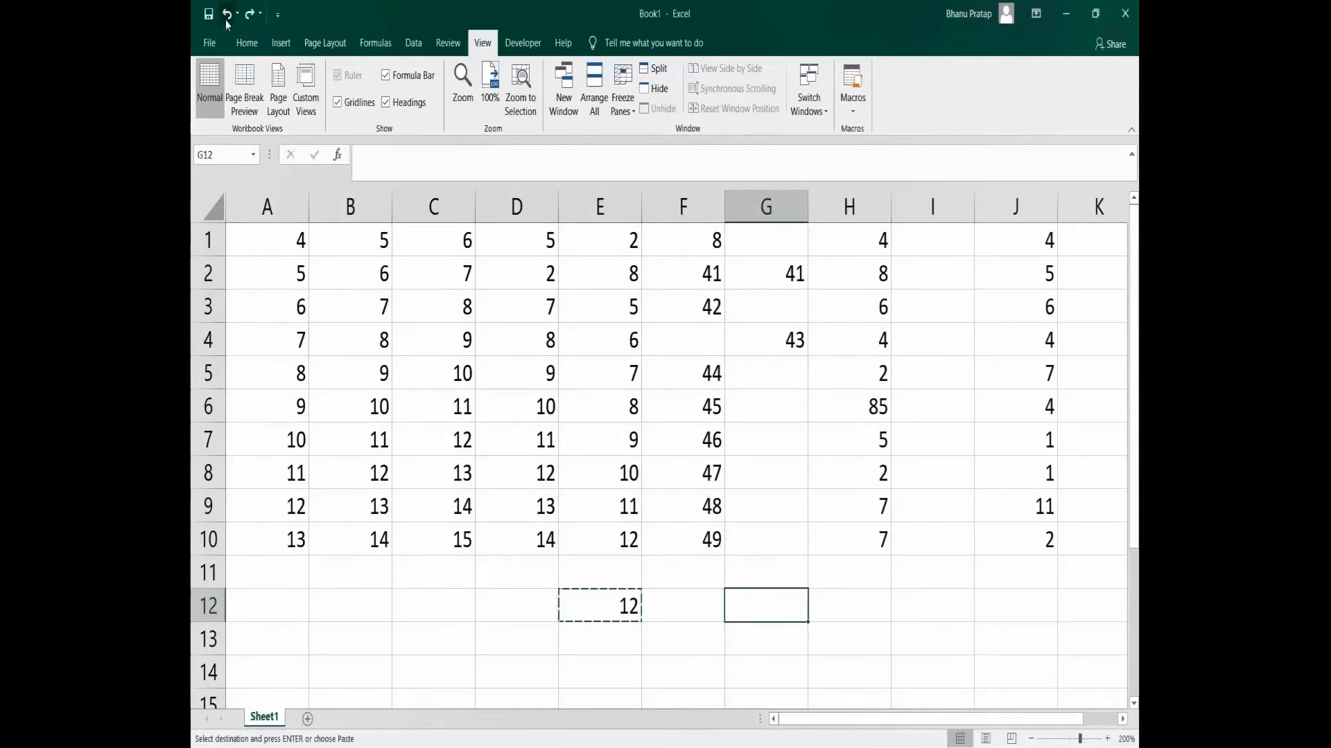
pyautogui.click(226, 20)
pyautogui.click(226, 19)
pyautogui.click(226, 20)
pyautogui.click(226, 20)
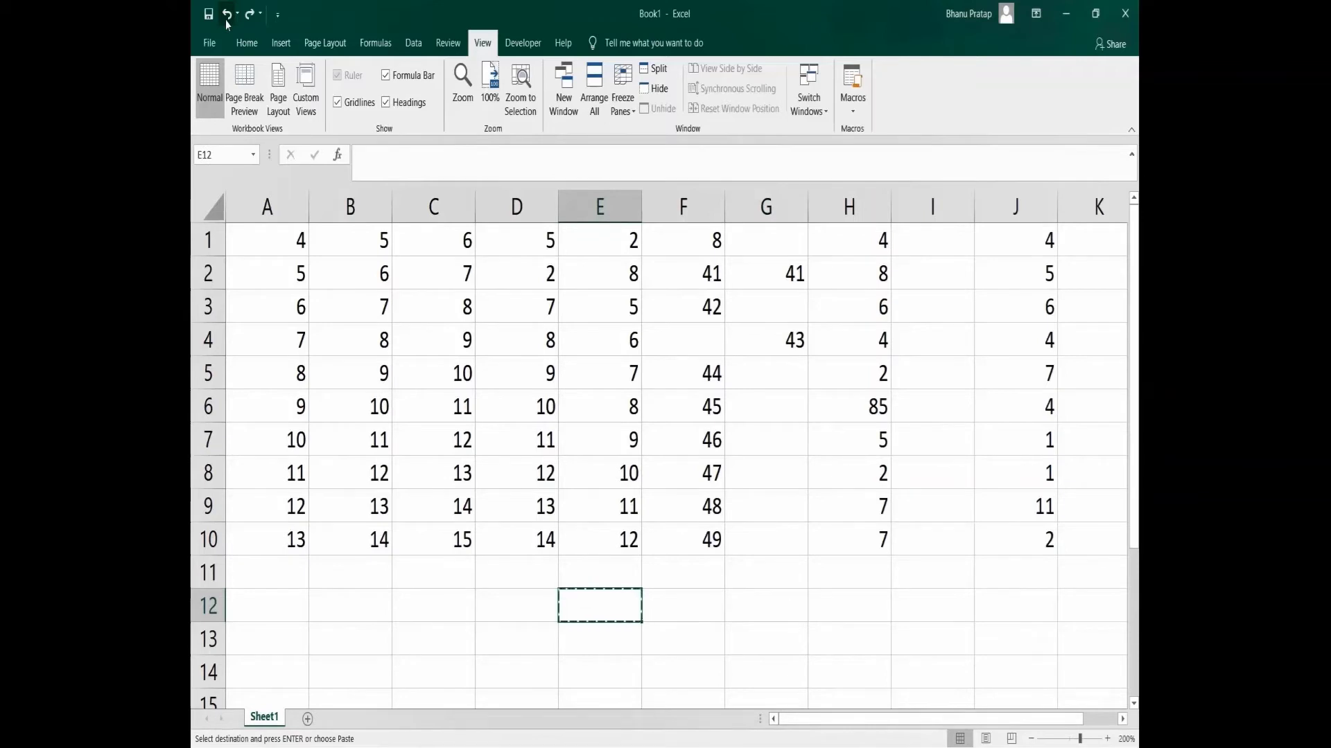
pyautogui.click(226, 19)
pyautogui.click(225, 19)
pyautogui.click(226, 19)
pyautogui.click(226, 19)
pyautogui.click(226, 19)
pyautogui.click(226, 19)
pyautogui.click(226, 19)
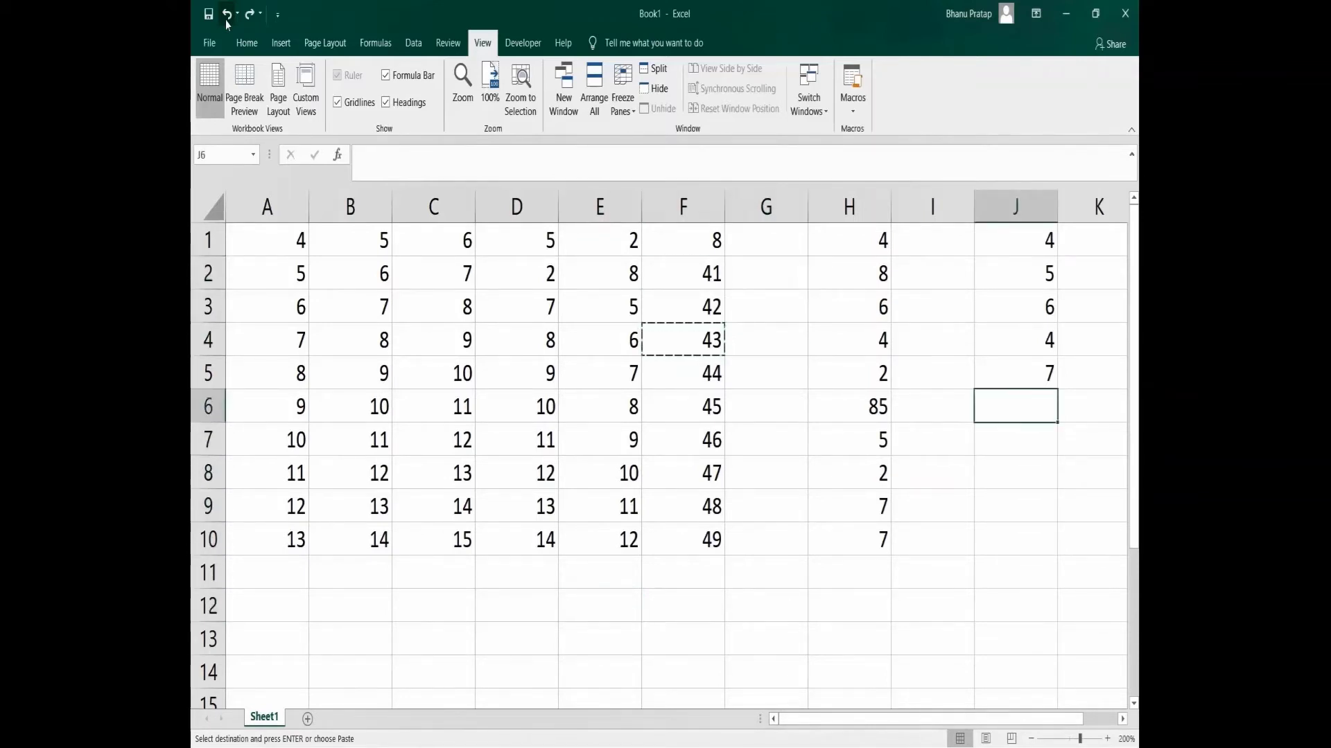
pyautogui.click(226, 19)
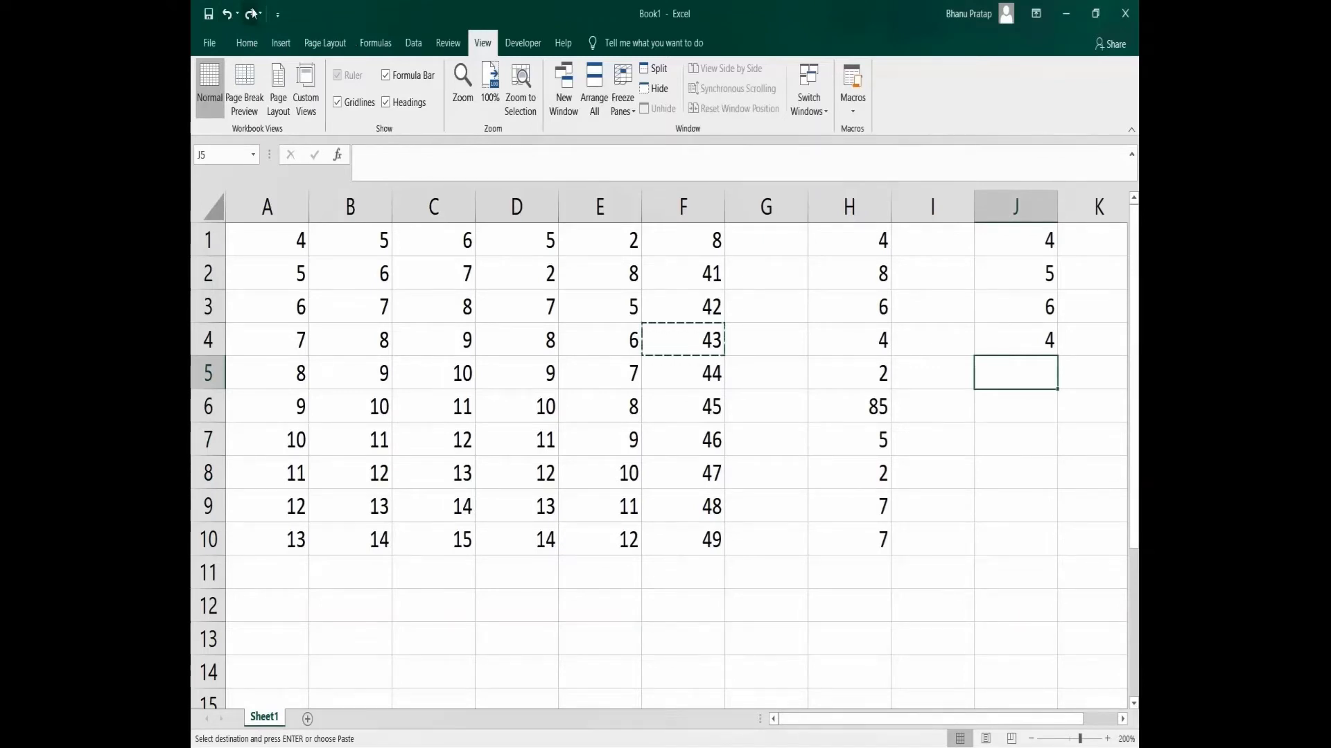
# Redo all the undone edits, up to the value pasted in F12.
pyautogui.click(253, 14)
pyautogui.click(253, 13)
pyautogui.click(253, 14)
pyautogui.click(253, 13)
pyautogui.click(253, 14)
pyautogui.click(253, 14)
pyautogui.click(253, 14)
pyautogui.click(253, 14)
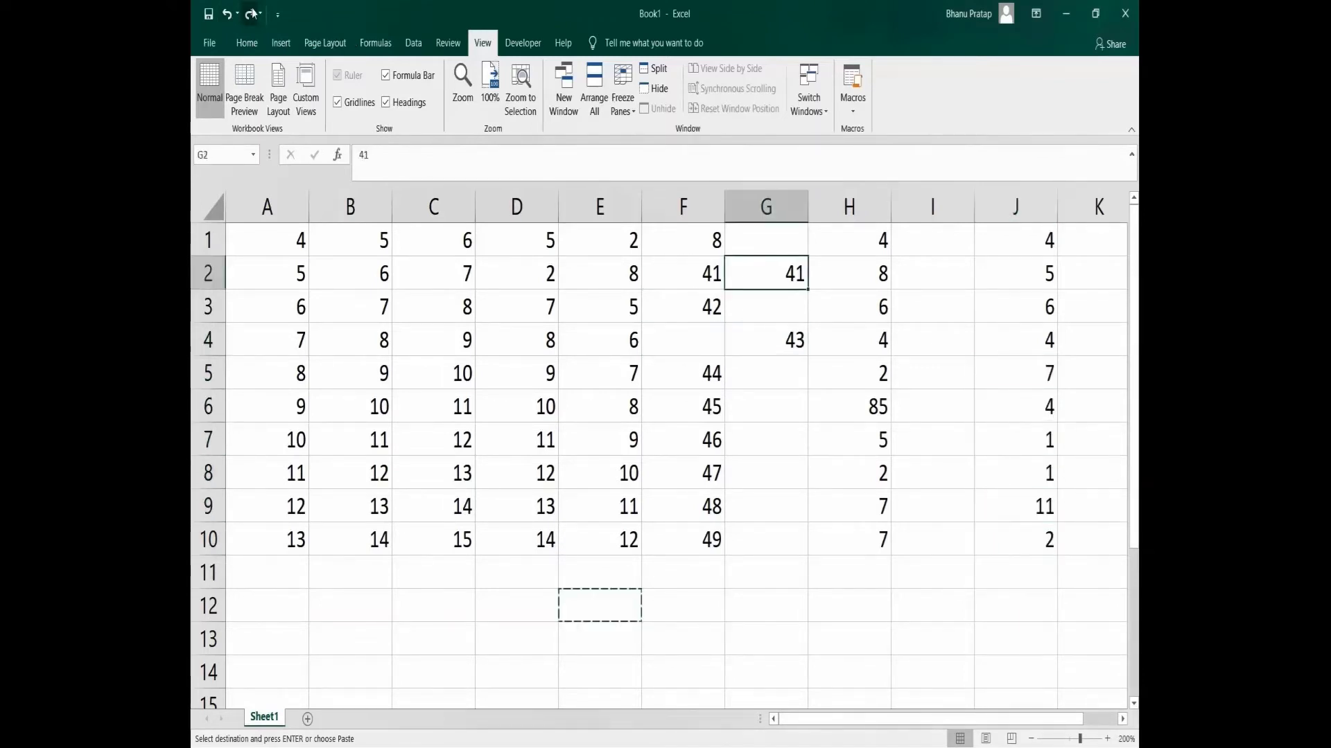
pyautogui.click(252, 14)
pyautogui.click(253, 13)
pyautogui.click(253, 14)
pyautogui.click(253, 14)
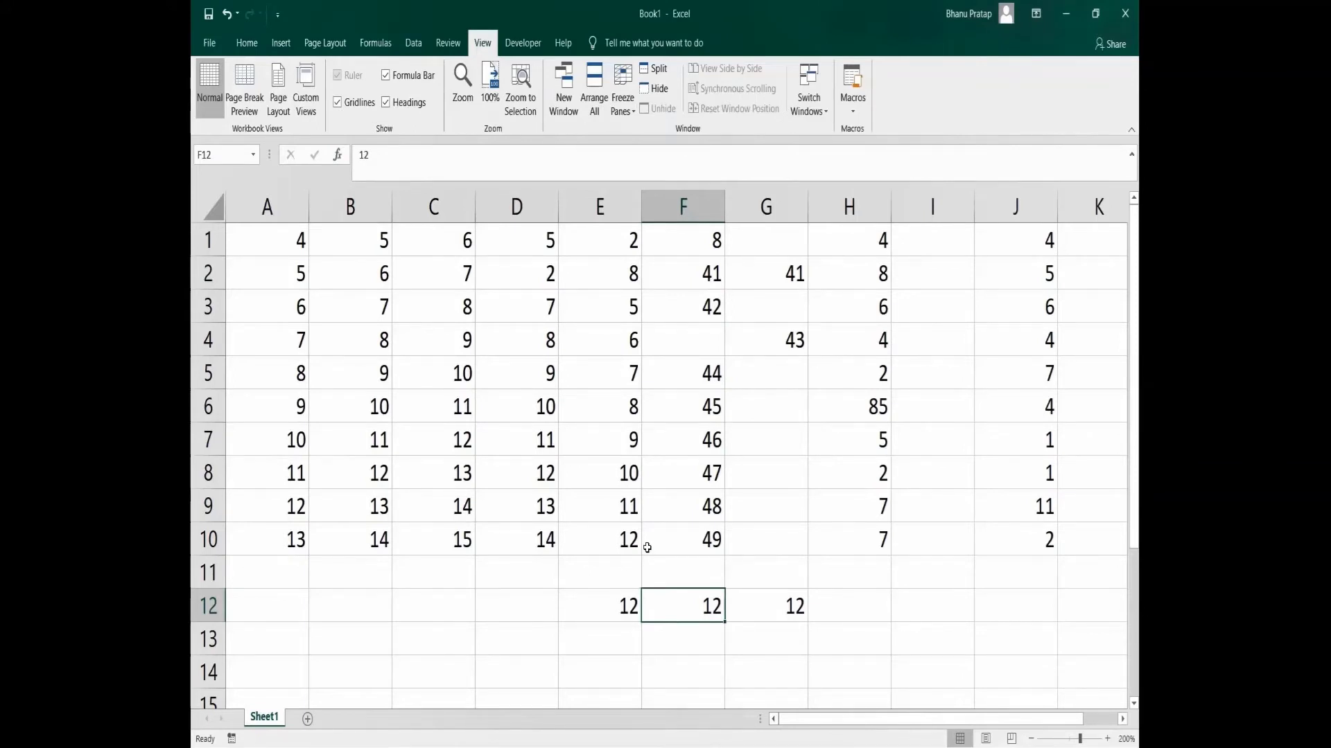
# Undo the pastes in row 12 and column G and the column J entries again, back to J5.
pyautogui.hotkey('ctrl', 'z')
pyautogui.hotkey('ctrl', 'z')
pyautogui.hotkey('ctrl', 'z')
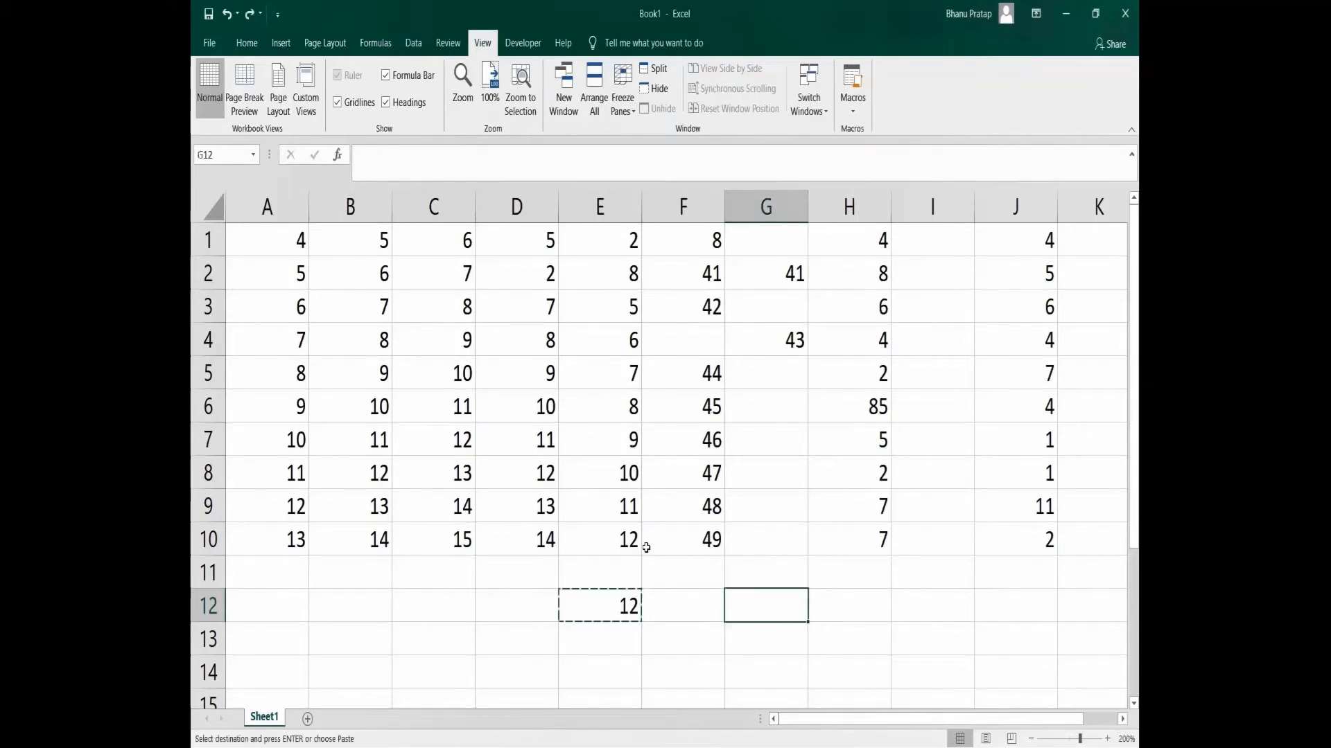
pyautogui.hotkey('ctrl', 'z')
pyautogui.hotkey('ctrl', 'z')
pyautogui.hotkey('ctrl', 'z')
pyautogui.hotkey('ctrl', 'z')
pyautogui.hotkey('ctrl', 'z')
pyautogui.hotkey('ctrl', 'z')
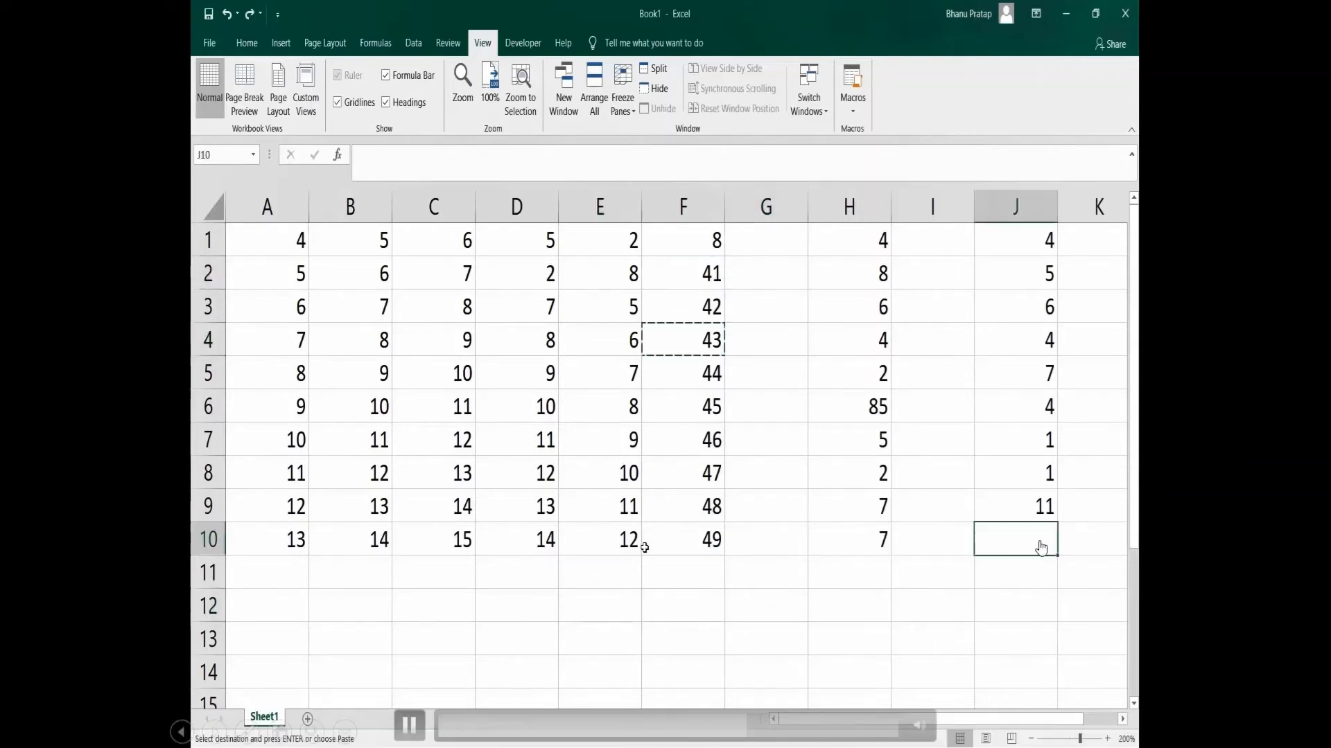
pyautogui.hotkey('ctrl', 'z')
pyautogui.hotkey('ctrl', 'z')
pyautogui.hotkey('ctrl', 'z')
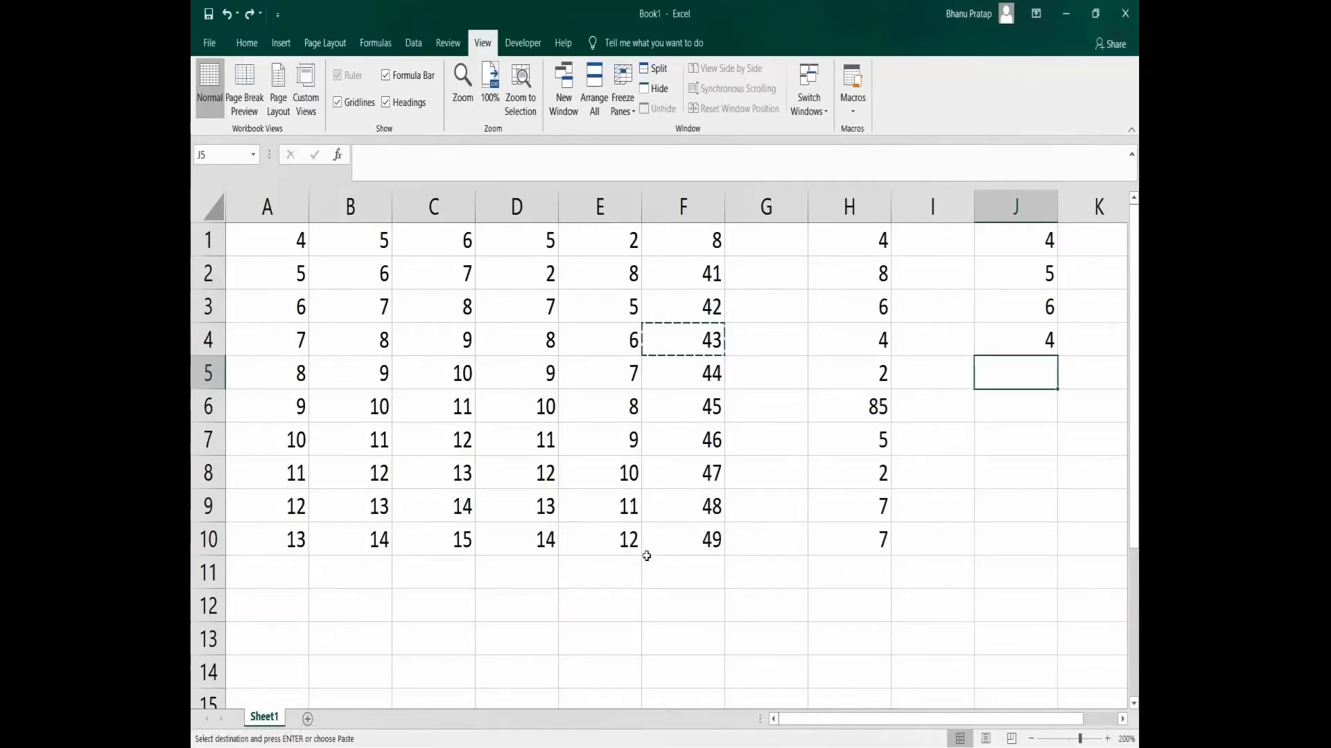
# Redo every undone entry and paste again, through the value in F12.
pyautogui.hotkey('ctrl', 'y')
pyautogui.hotkey('ctrl', 'y')
pyautogui.hotkey('ctrl', 'y')
pyautogui.hotkey('ctrl', 'y')
pyautogui.hotkey('ctrl', 'y')
pyautogui.hotkey('ctrl', 'y')
pyautogui.hotkey('ctrl', 'y')
pyautogui.hotkey('ctrl', 'y')
pyautogui.hotkey('ctrl', 'y')
pyautogui.hotkey('ctrl', 'y')
pyautogui.hotkey('ctrl', 'y')
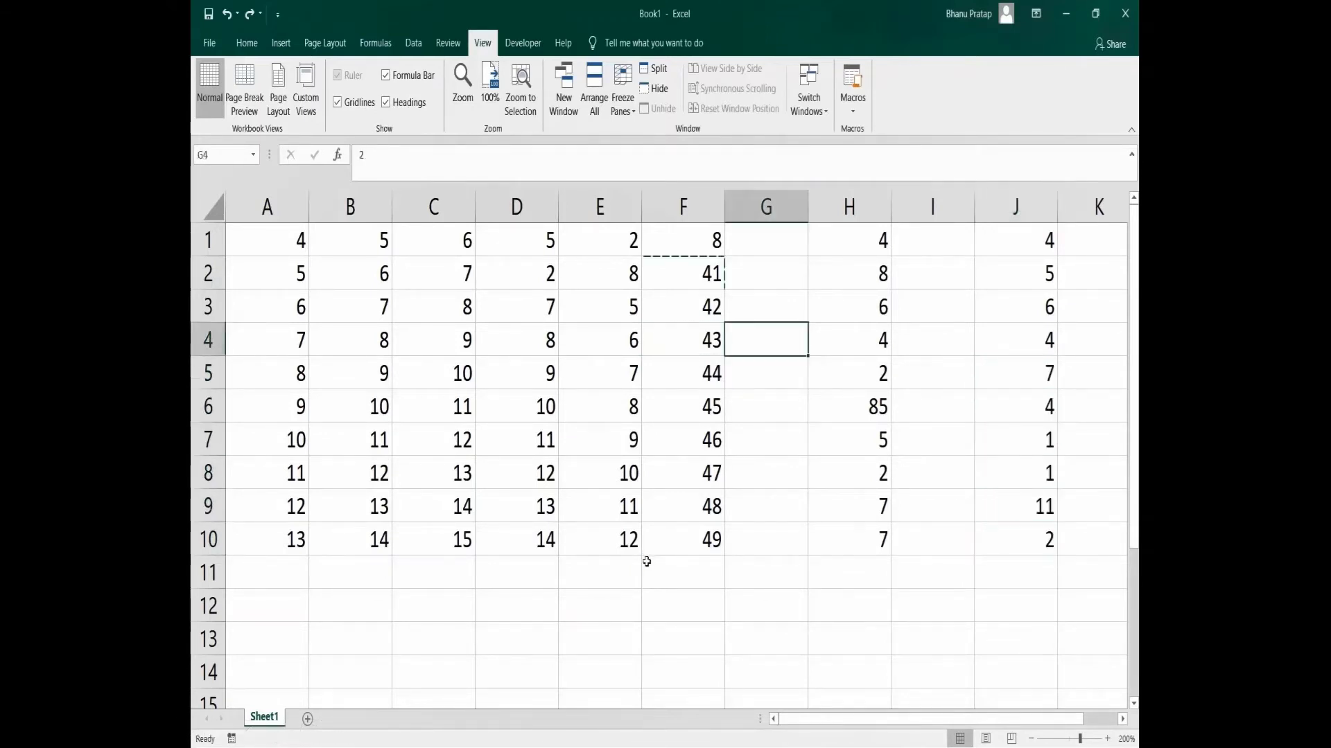
pyautogui.hotkey('ctrl', 'y')
pyautogui.hotkey('ctrl', 'y')
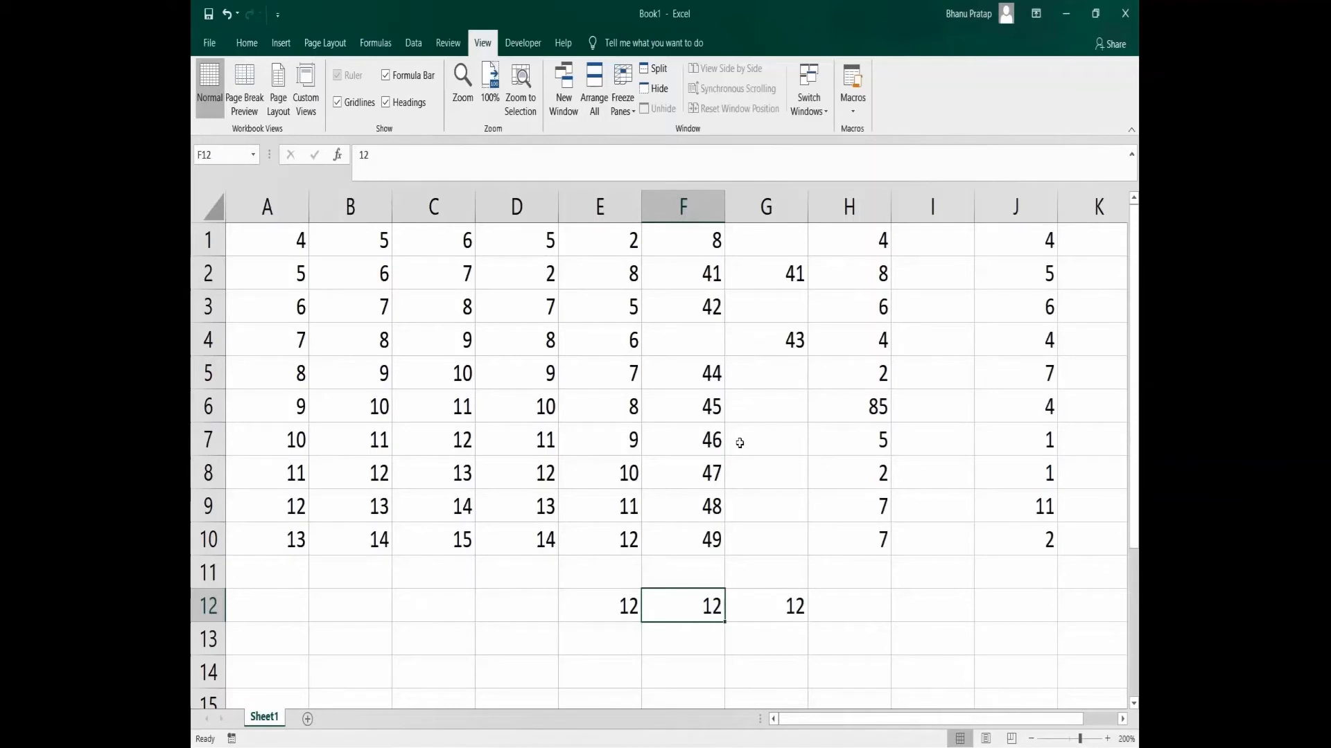
# Delete cell F5 with the Shift cells left option and undo the deletion.
pyautogui.click(711, 437)
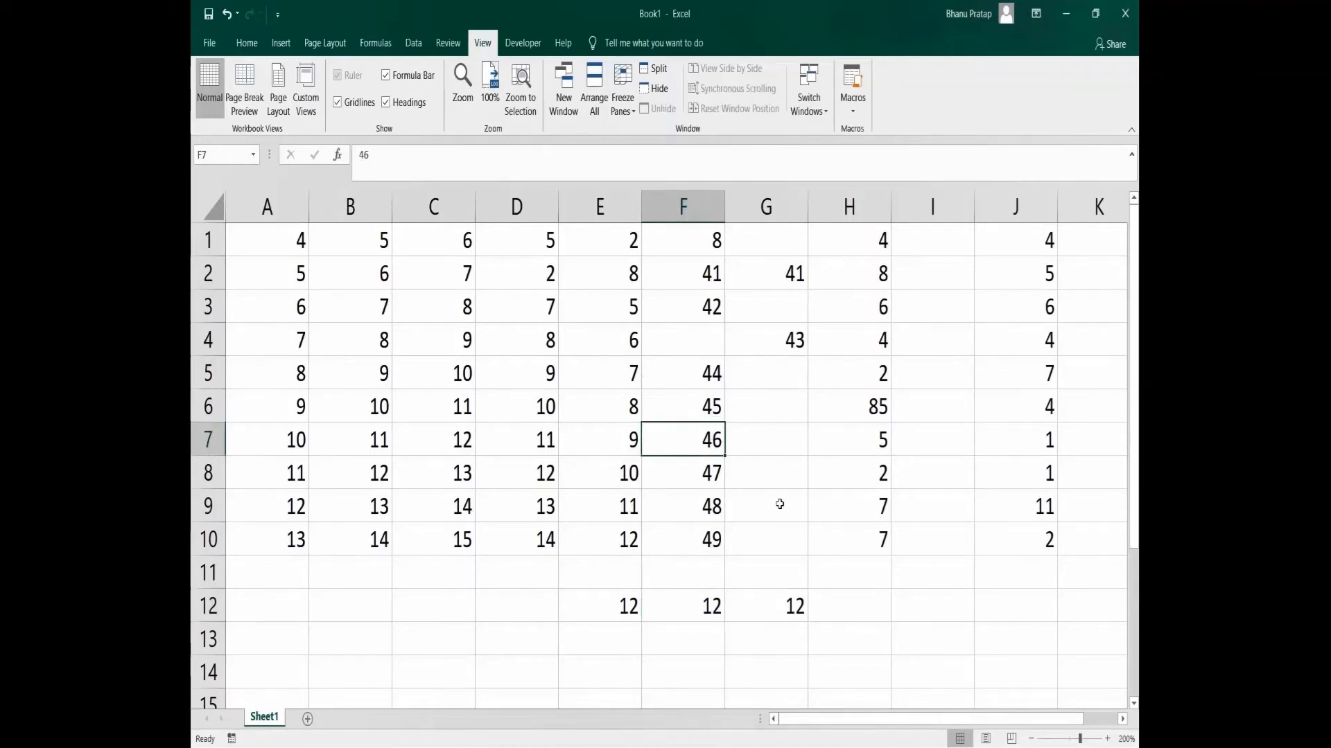
pyautogui.click(707, 369)
pyautogui.rightClick(703, 370)
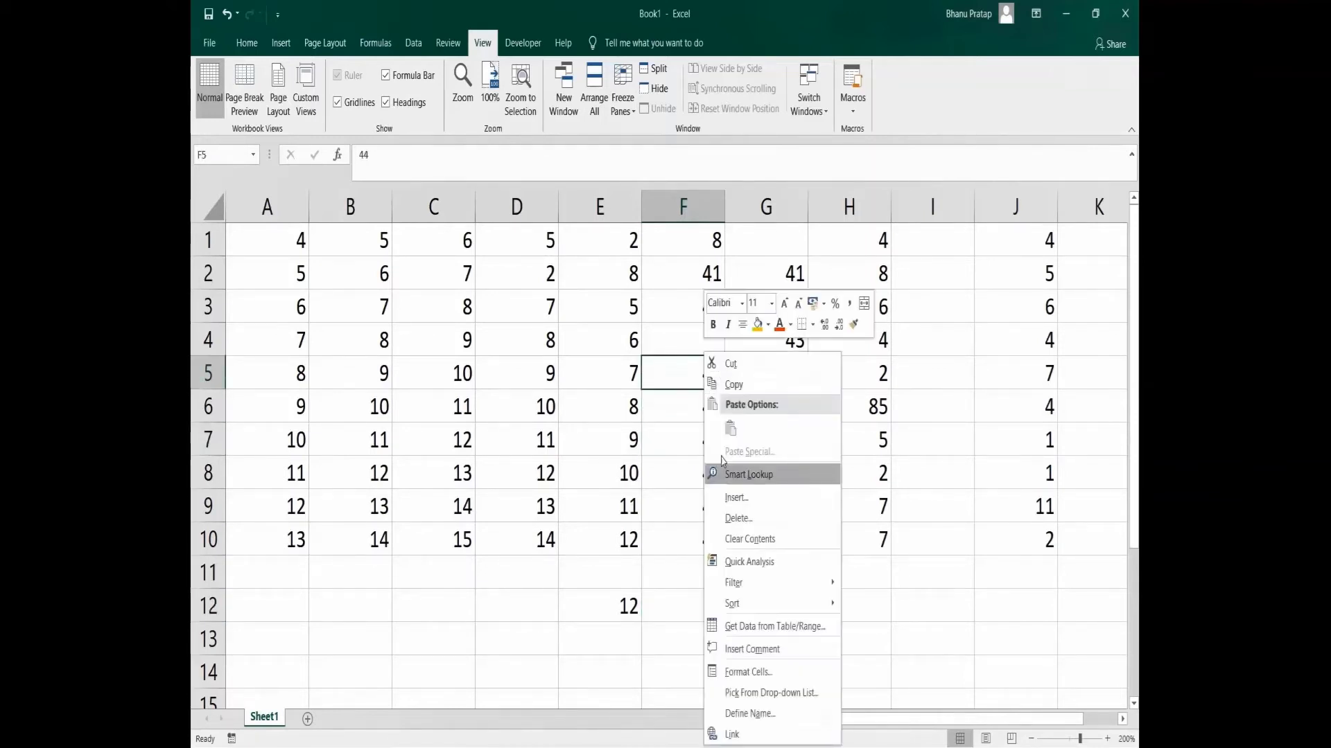
pyautogui.click(743, 520)
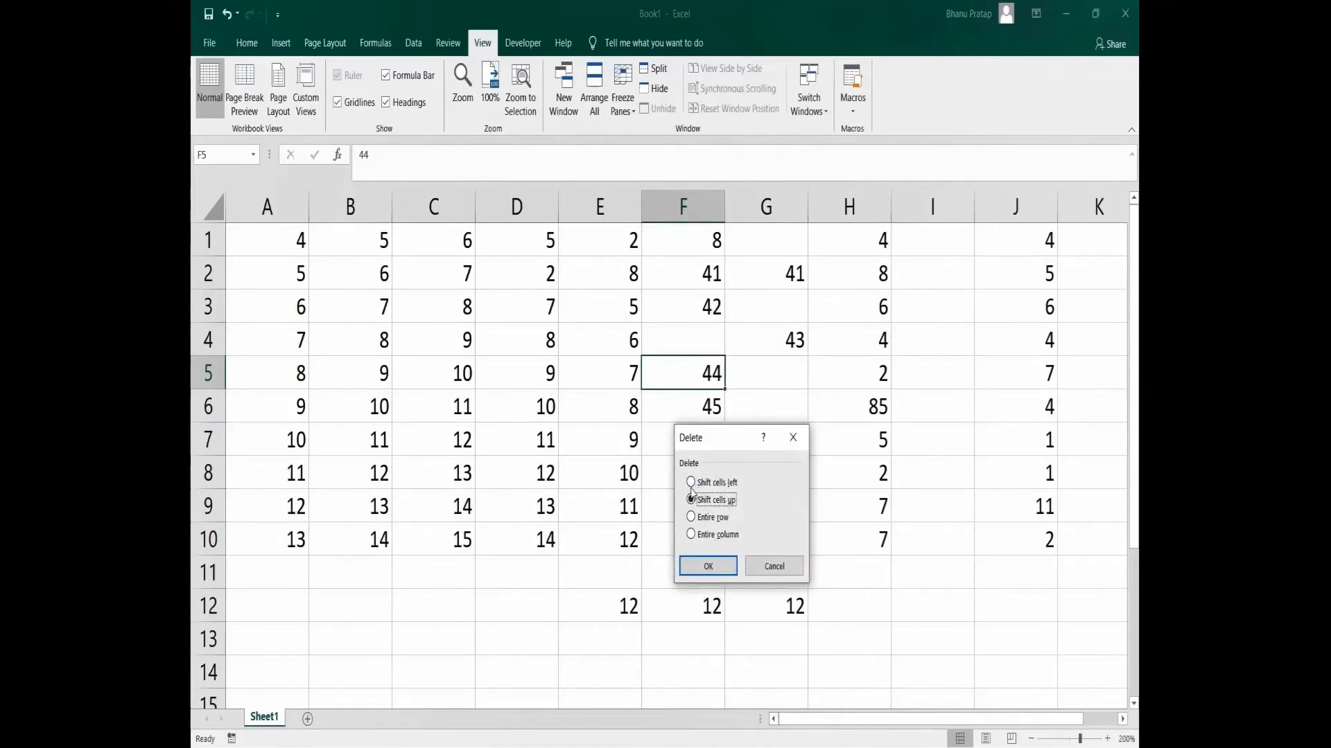
pyautogui.click(692, 482)
pyautogui.click(707, 567)
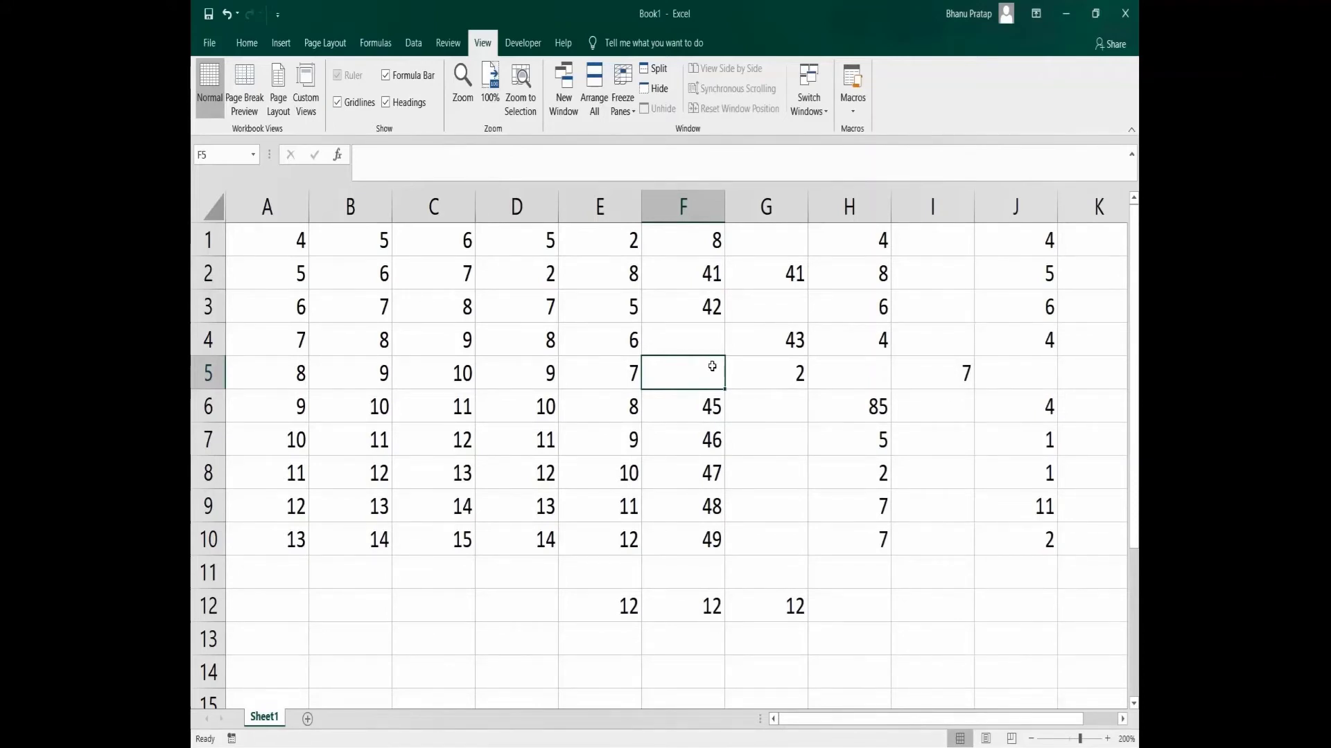
pyautogui.click(229, 20)
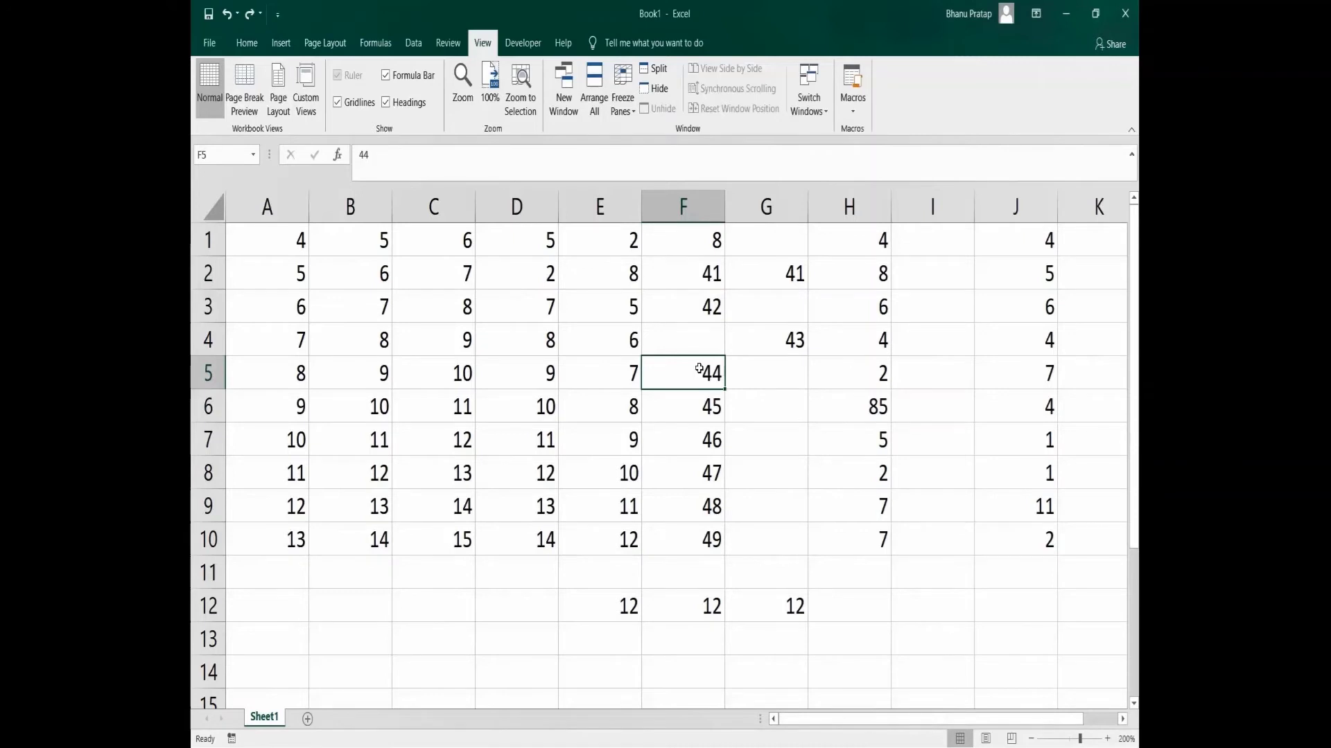
# Erase the value in cell F5 directly and undo the erasure.
pyautogui.press('BackSpace')
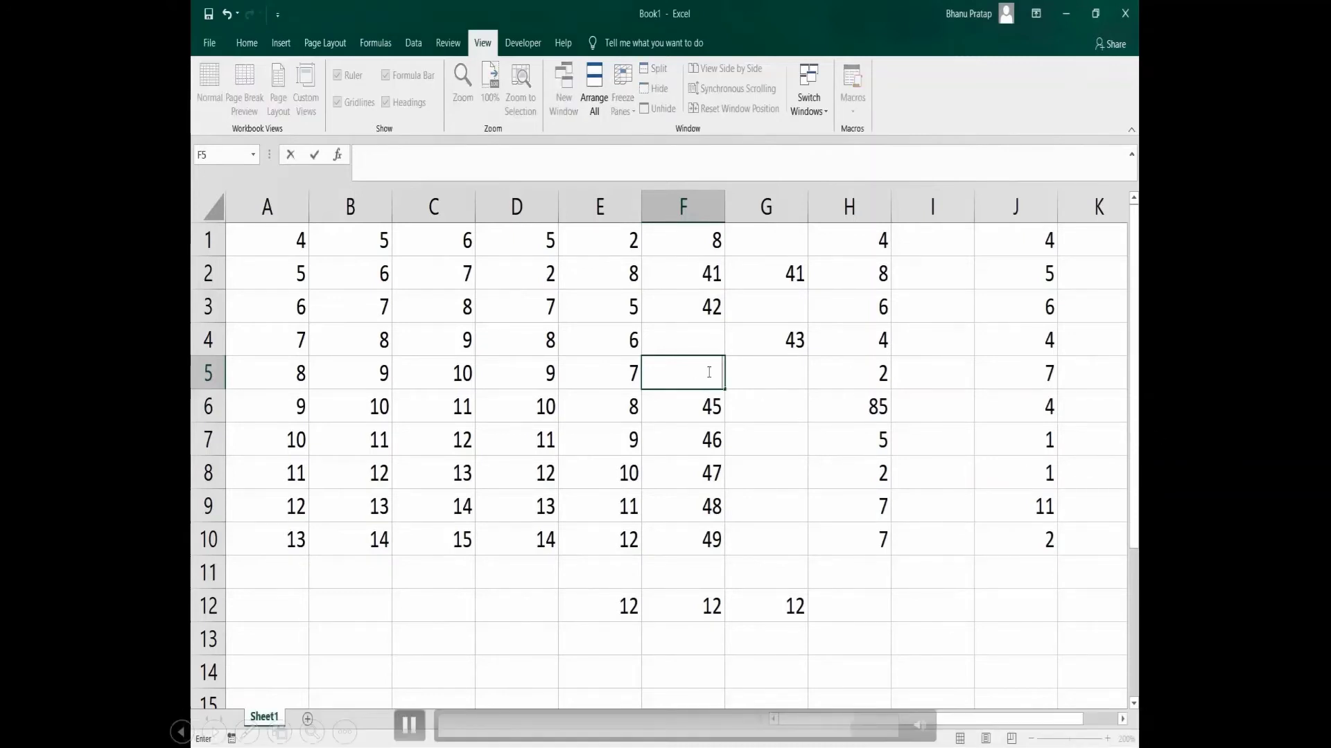
pyautogui.click(738, 372)
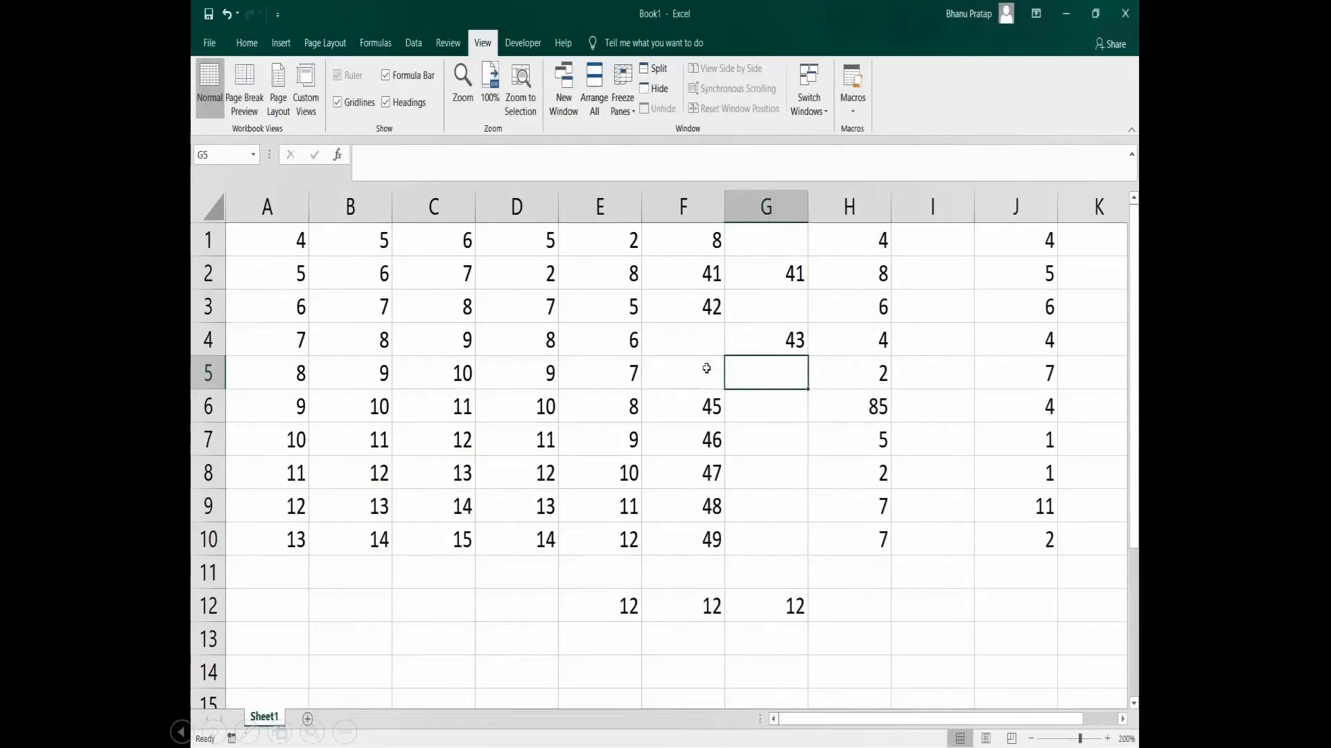
pyautogui.click(706, 368)
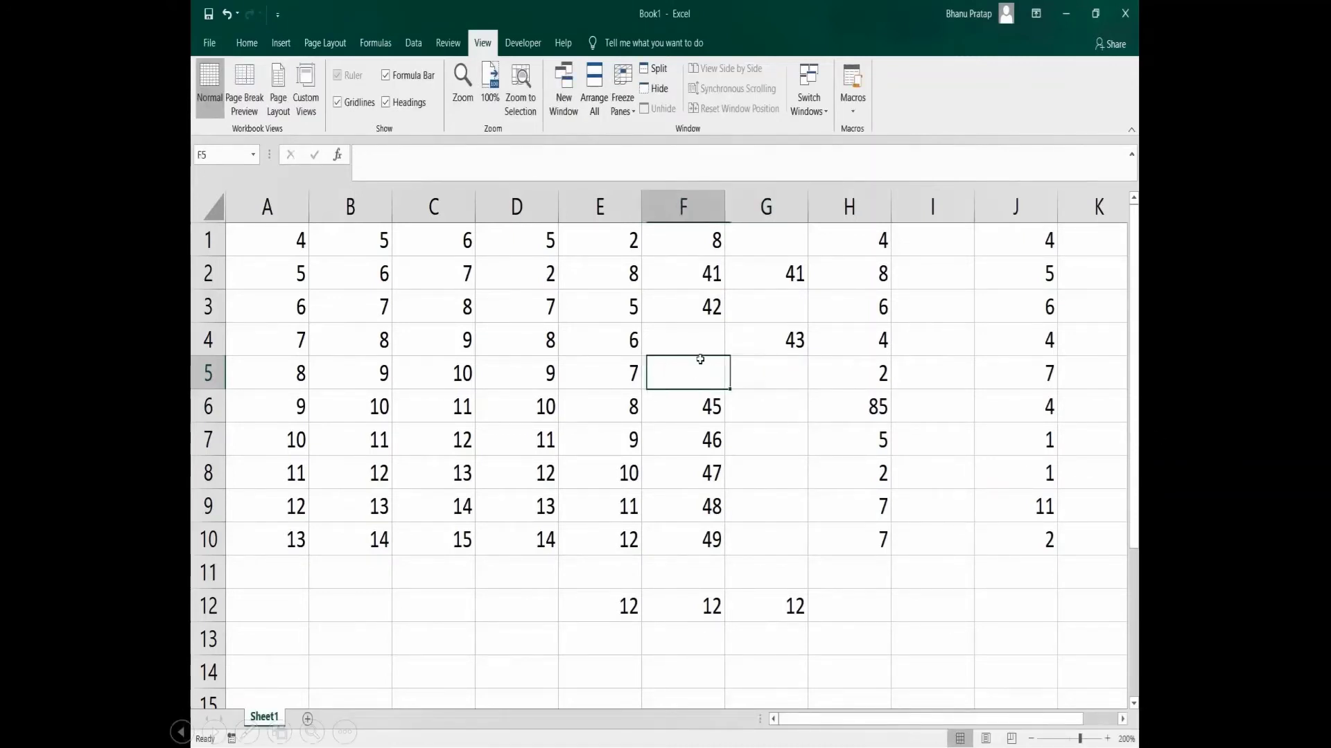
pyautogui.click(227, 16)
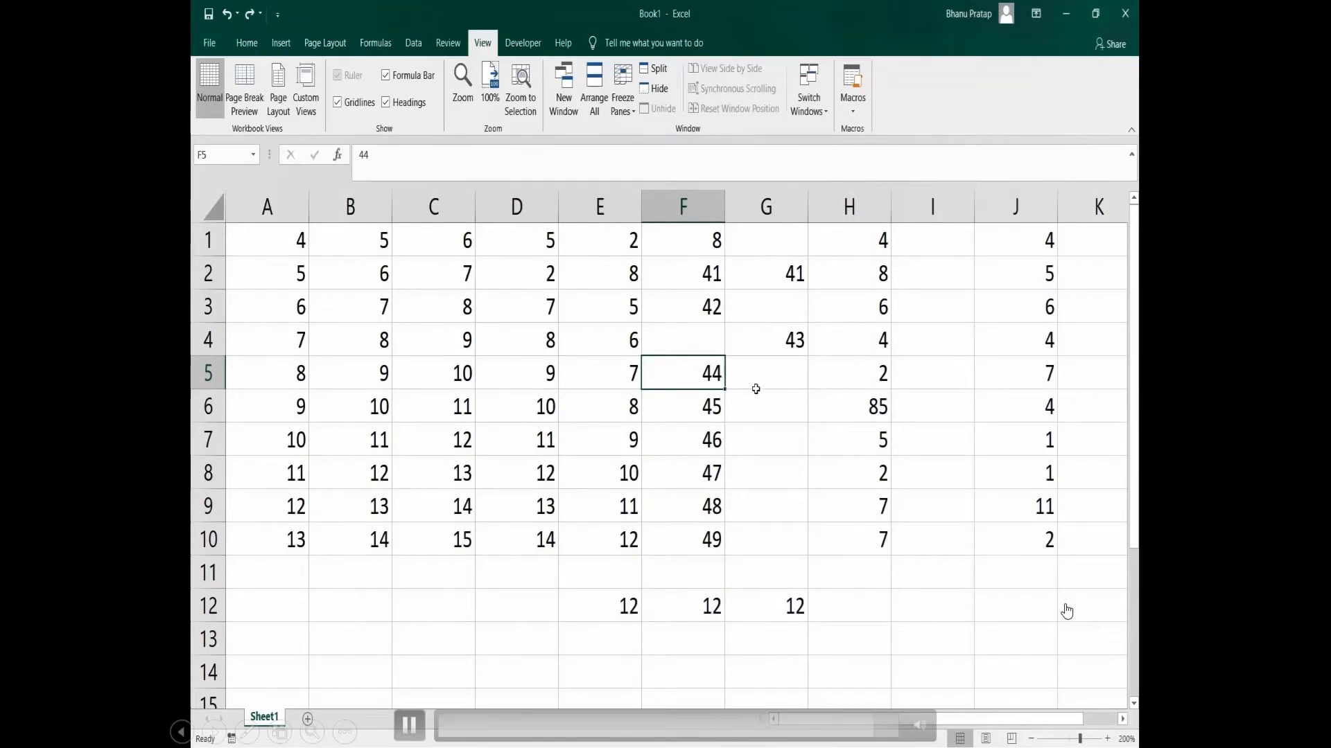
# Remove the value in cell F5 with the Clear Contents command.
pyautogui.rightClick(714, 374)
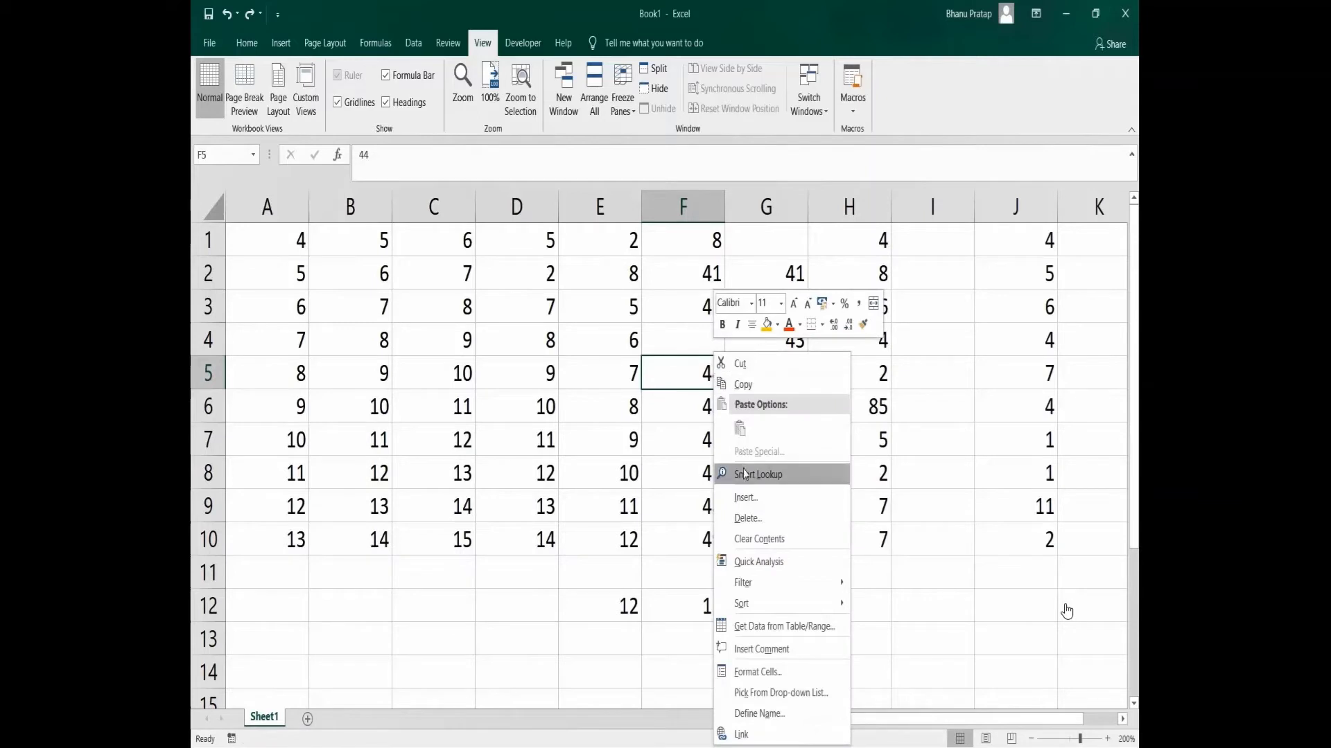
pyautogui.click(766, 539)
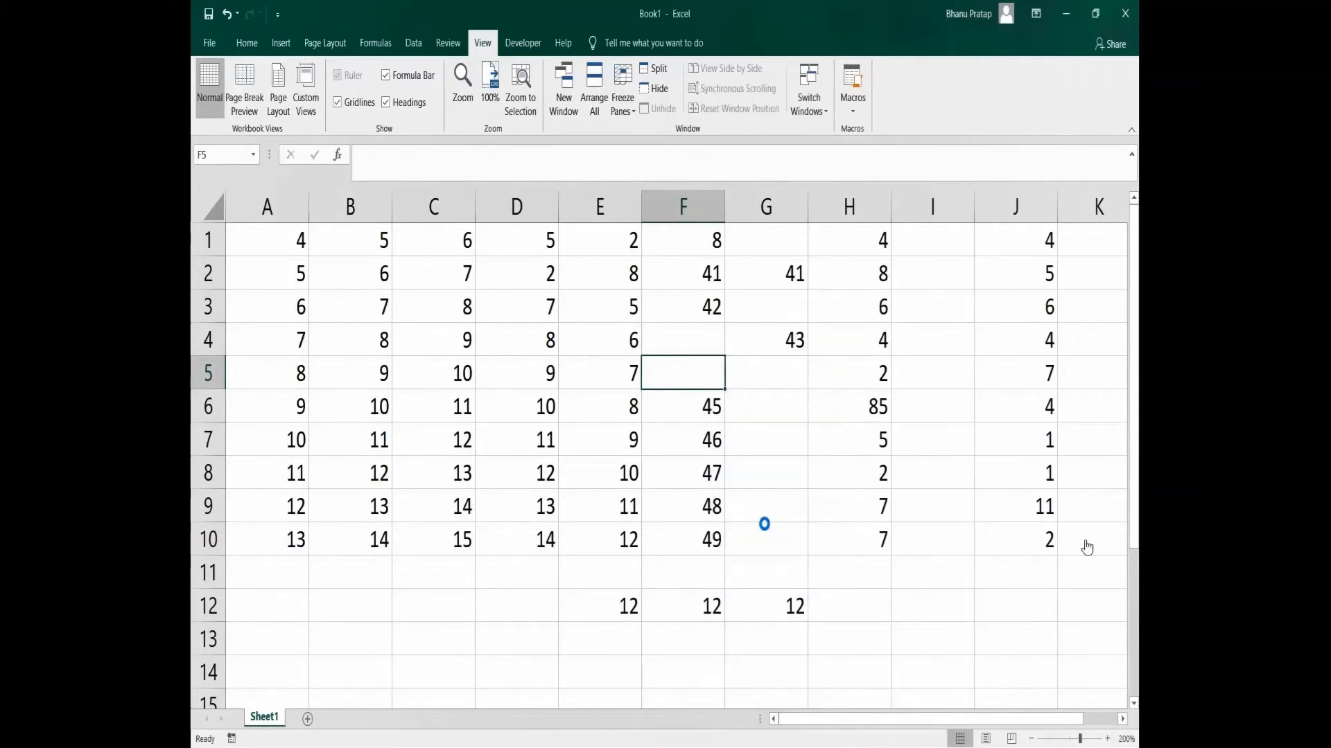
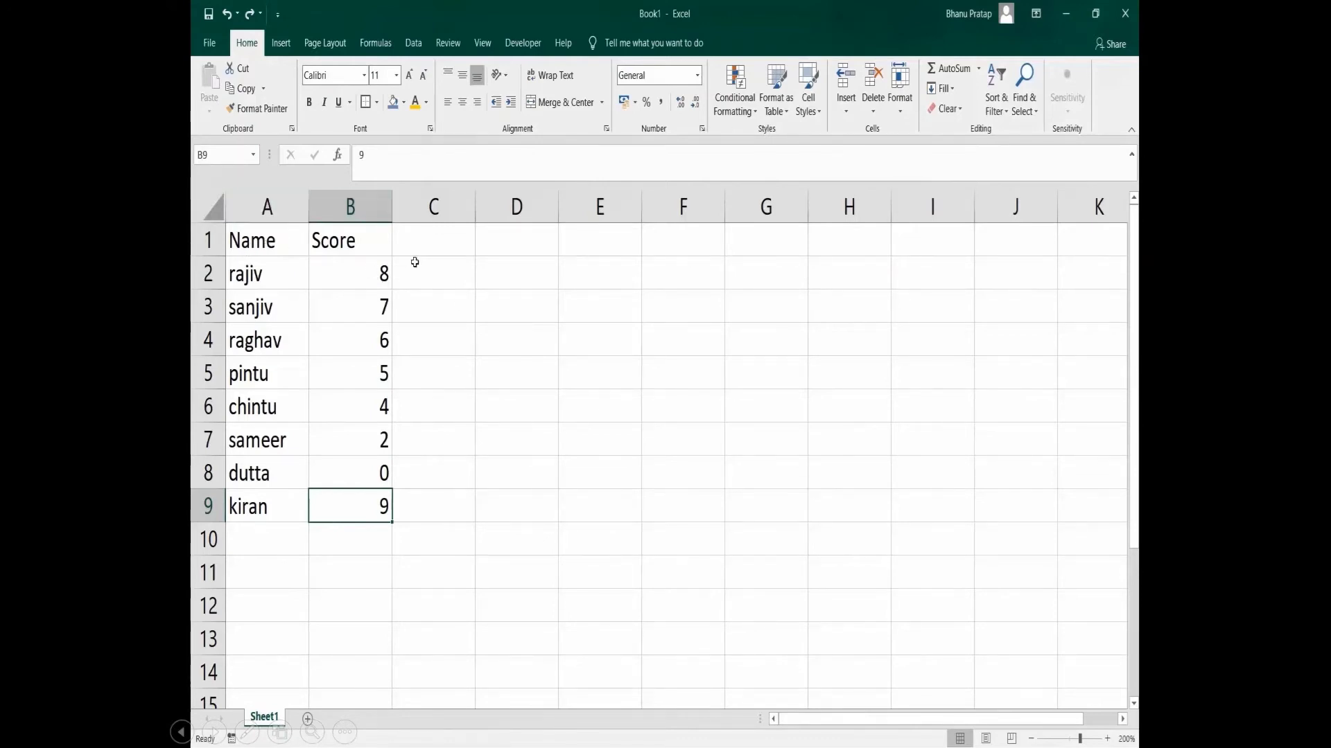
# Widen columns A and B of the Name and Score table slightly.
pyautogui.click(267, 206)
pyautogui.moveTo(310, 214); pyautogui.dragTo(334, 214)
pyautogui.click(360, 206)
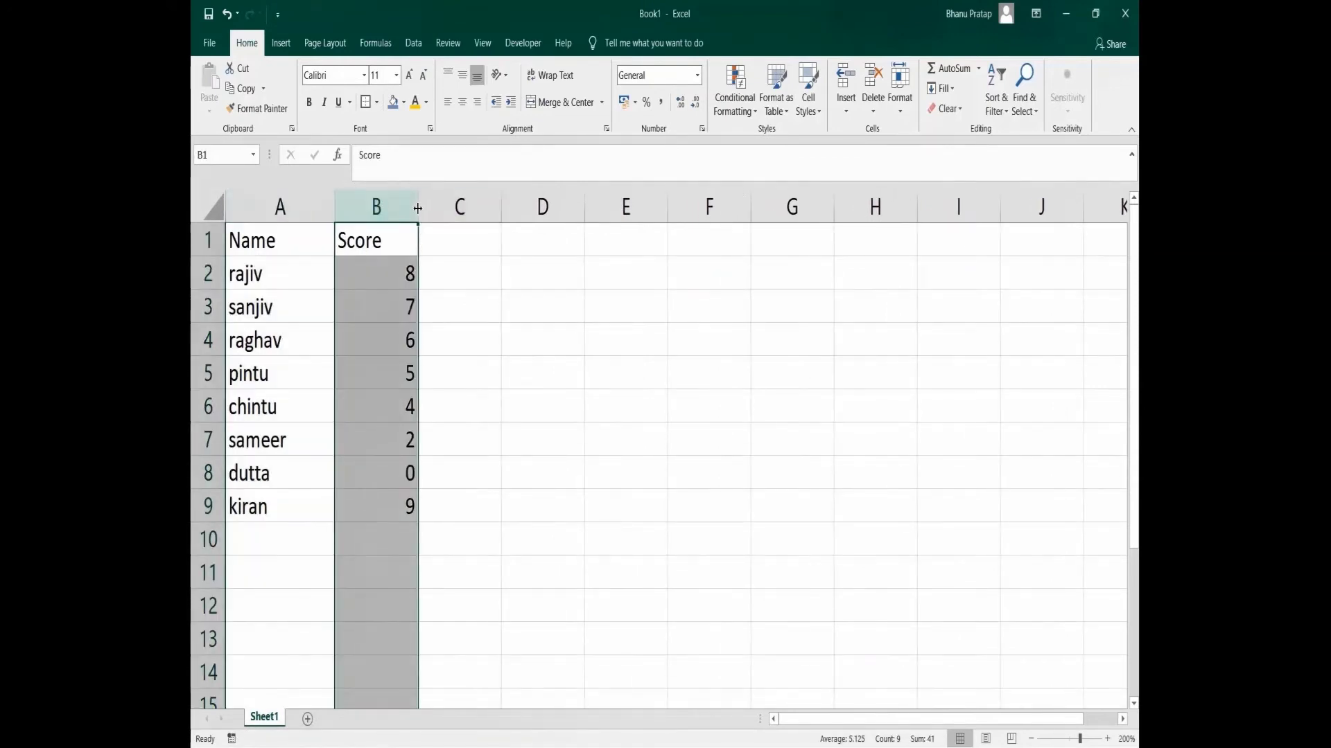
pyautogui.moveTo(418, 208); pyautogui.dragTo(449, 208)
# Increase the height of the header row 1 in the Name and Score table.
pyautogui.click(207, 240)
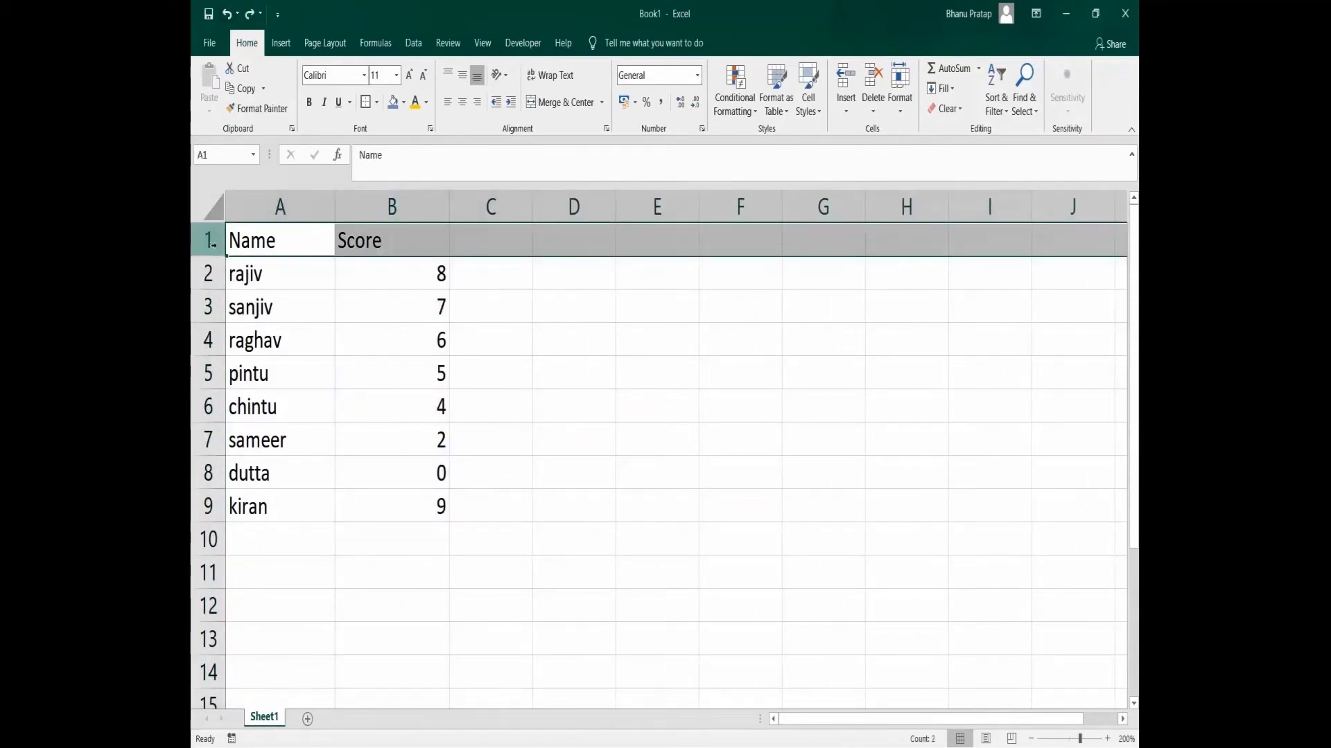
pyautogui.moveTo(208, 256); pyautogui.dragTo(216, 335)
# Try reducing the height of row 2 and undo the row 2 height changes.
pyautogui.click(207, 296)
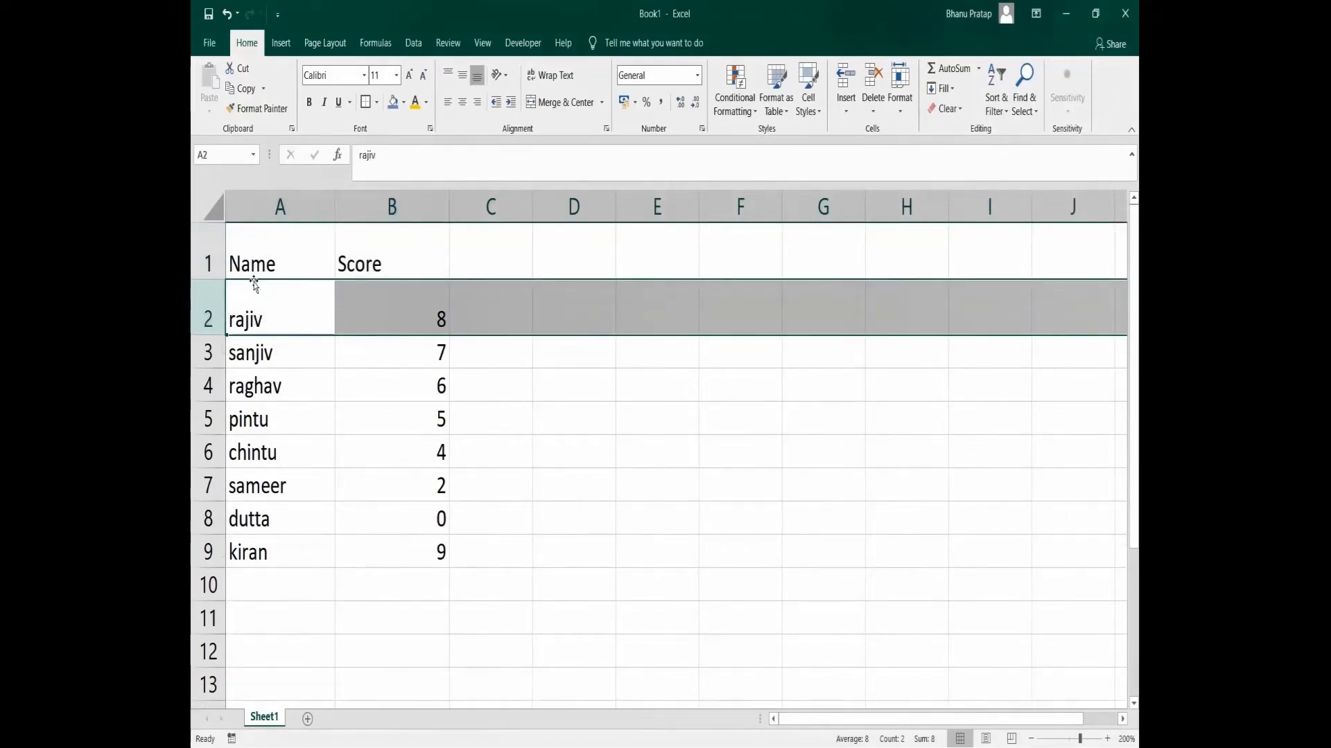
pyautogui.moveTo(211, 330); pyautogui.dragTo(215, 308)
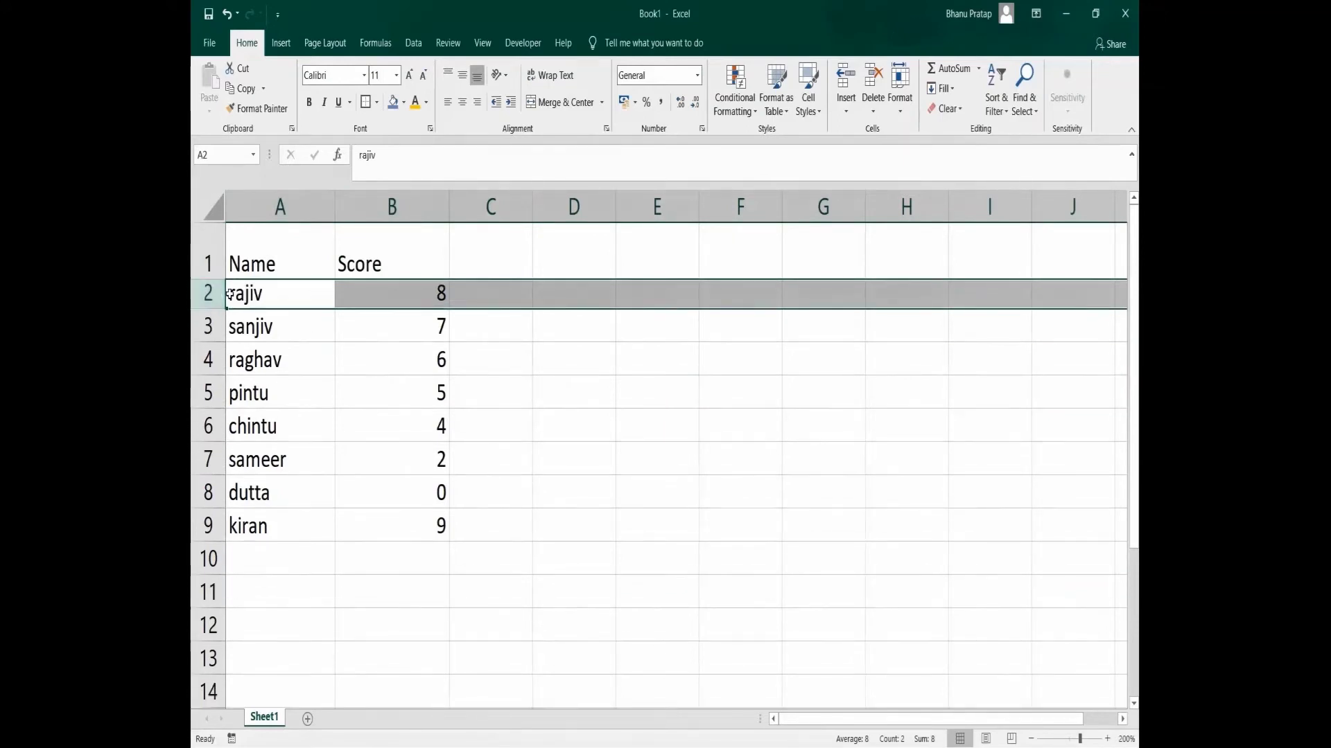
pyautogui.click(227, 14)
pyautogui.click(226, 14)
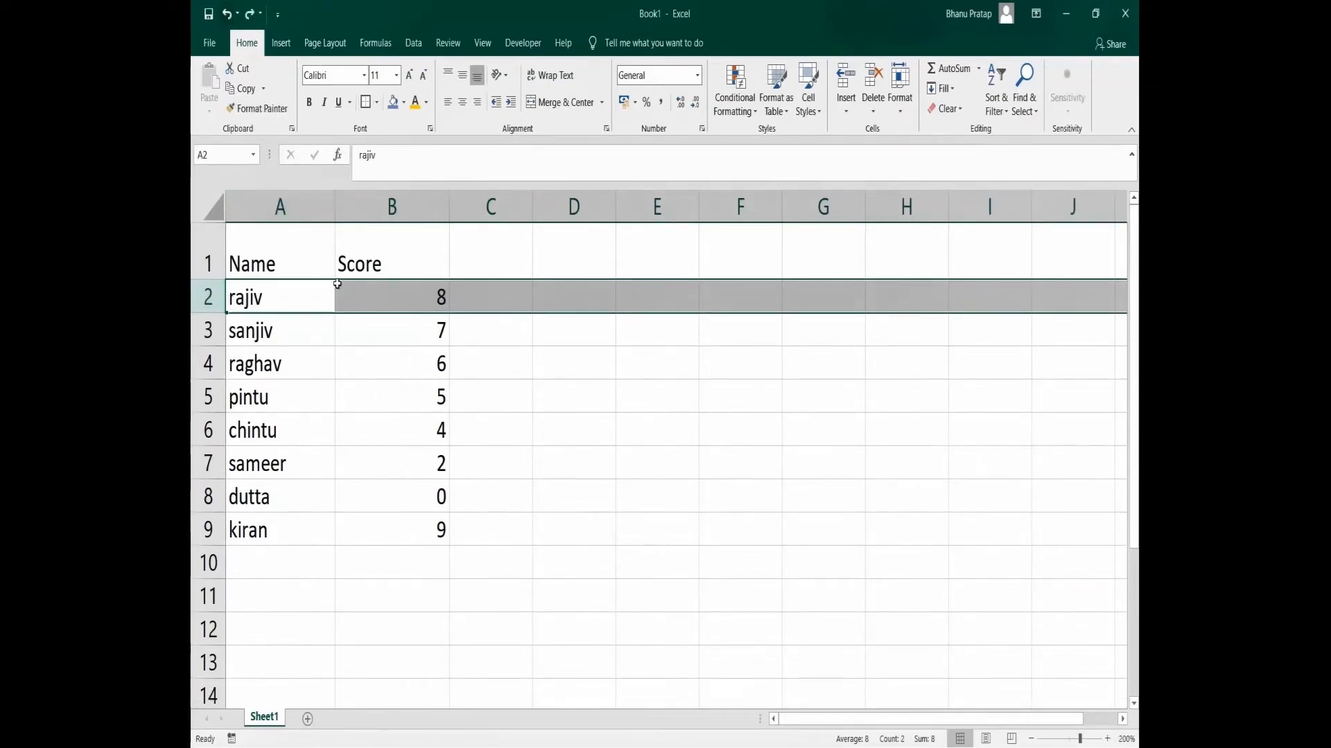
# Center the Name heading in cell A1 horizontally and align it to the middle vertically.
pyautogui.click(280, 259)
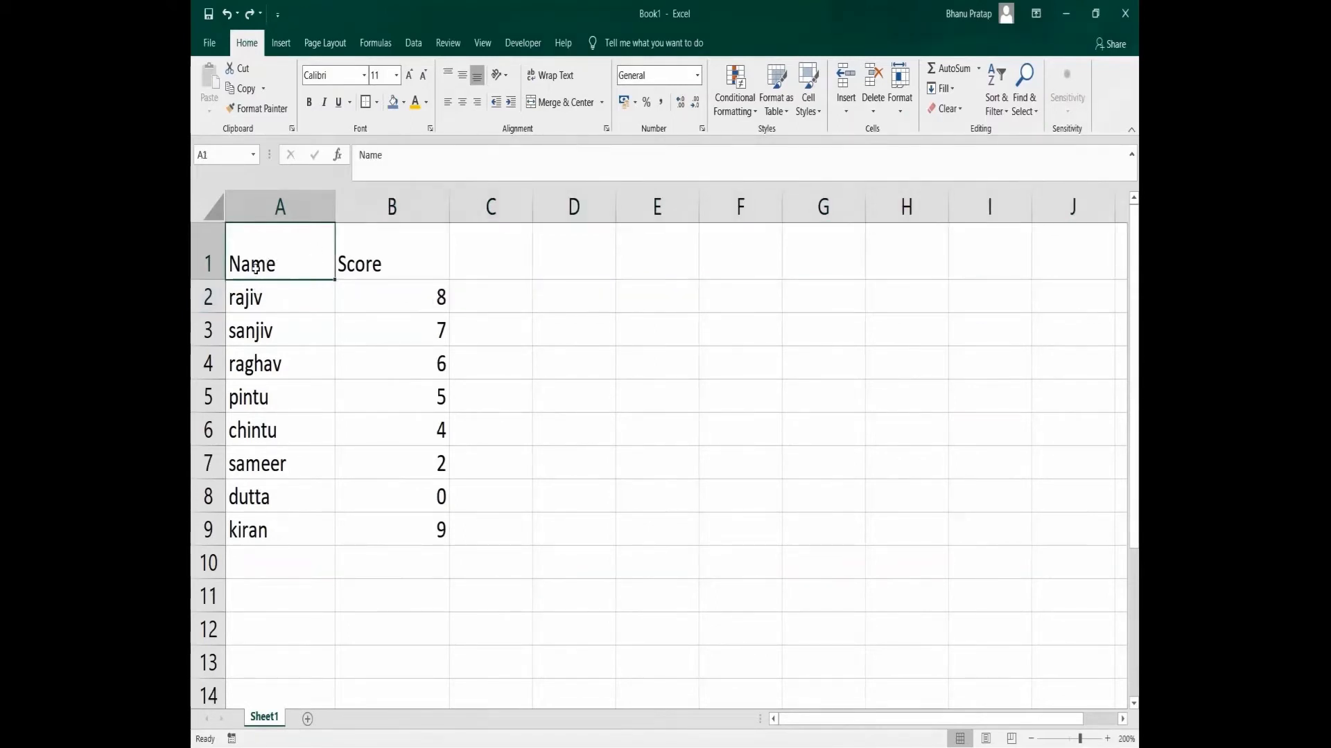
pyautogui.click(462, 102)
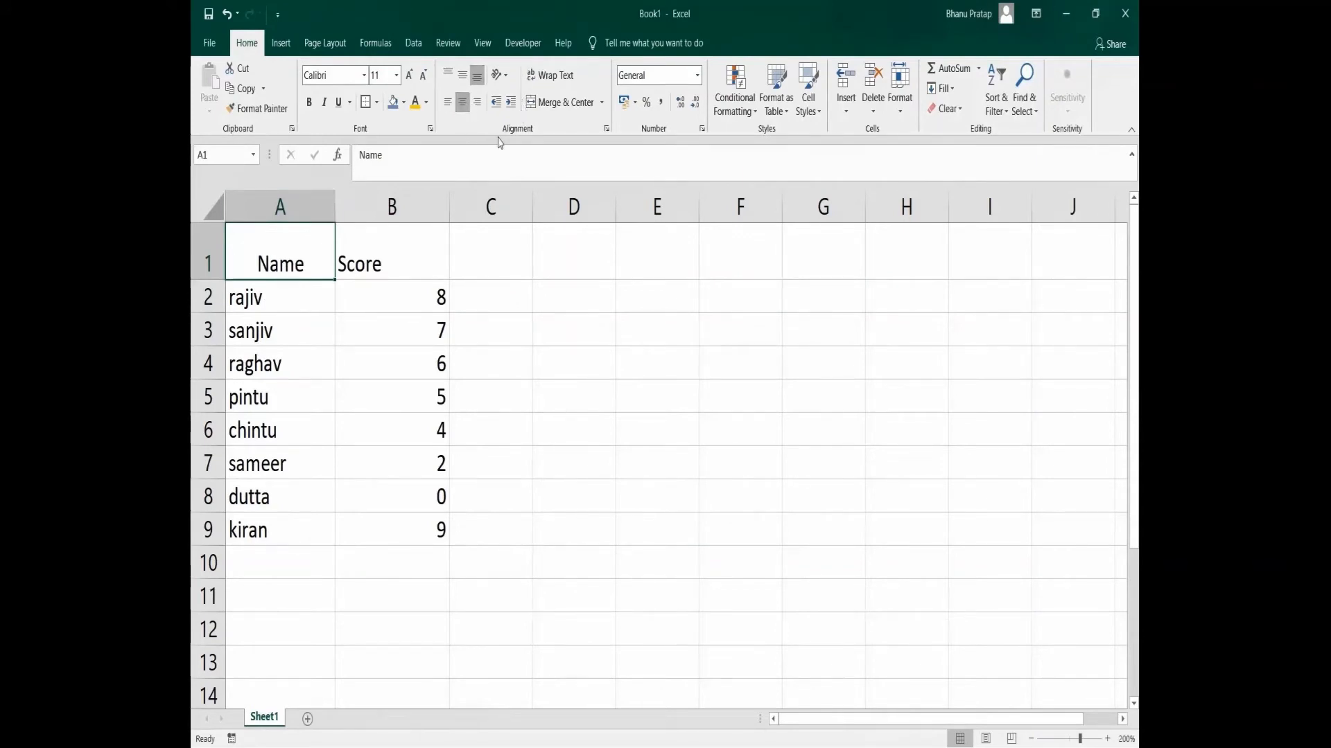
pyautogui.press('Down')
pyautogui.press('Down')
pyautogui.press('Down')
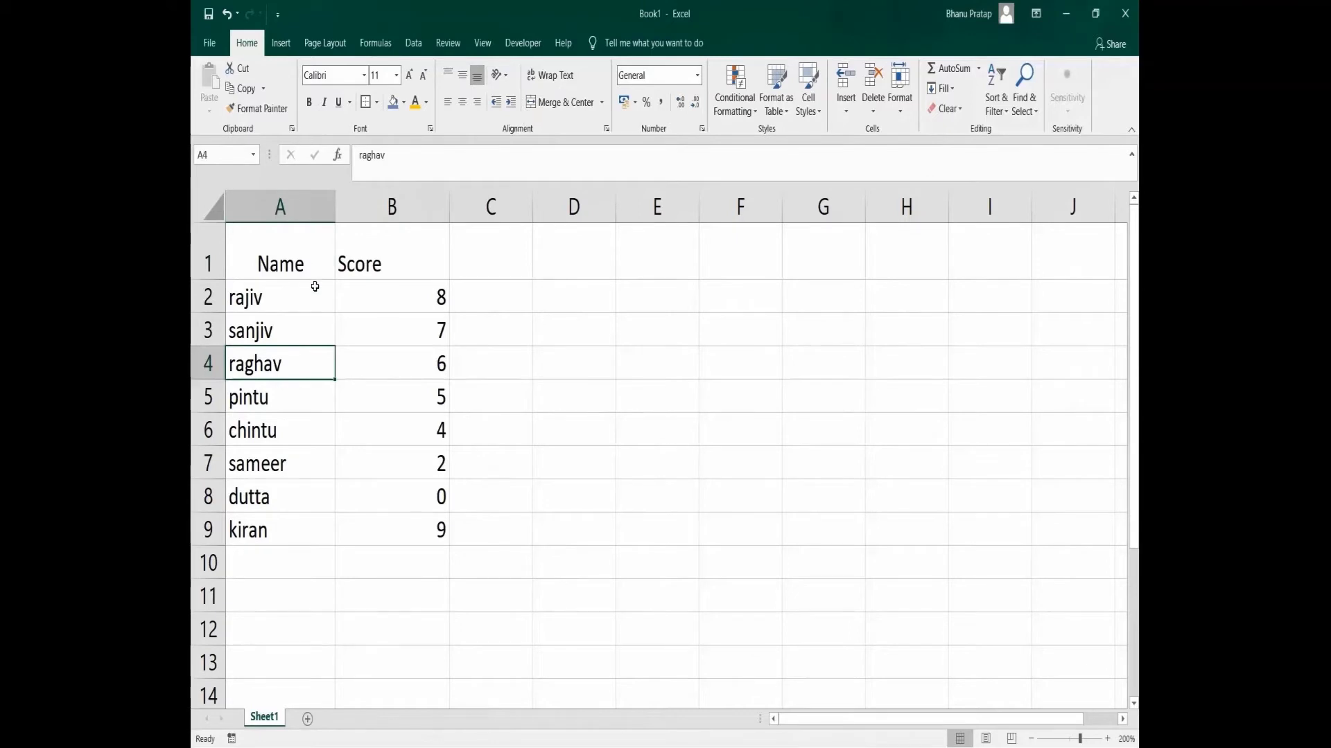
pyautogui.click(290, 252)
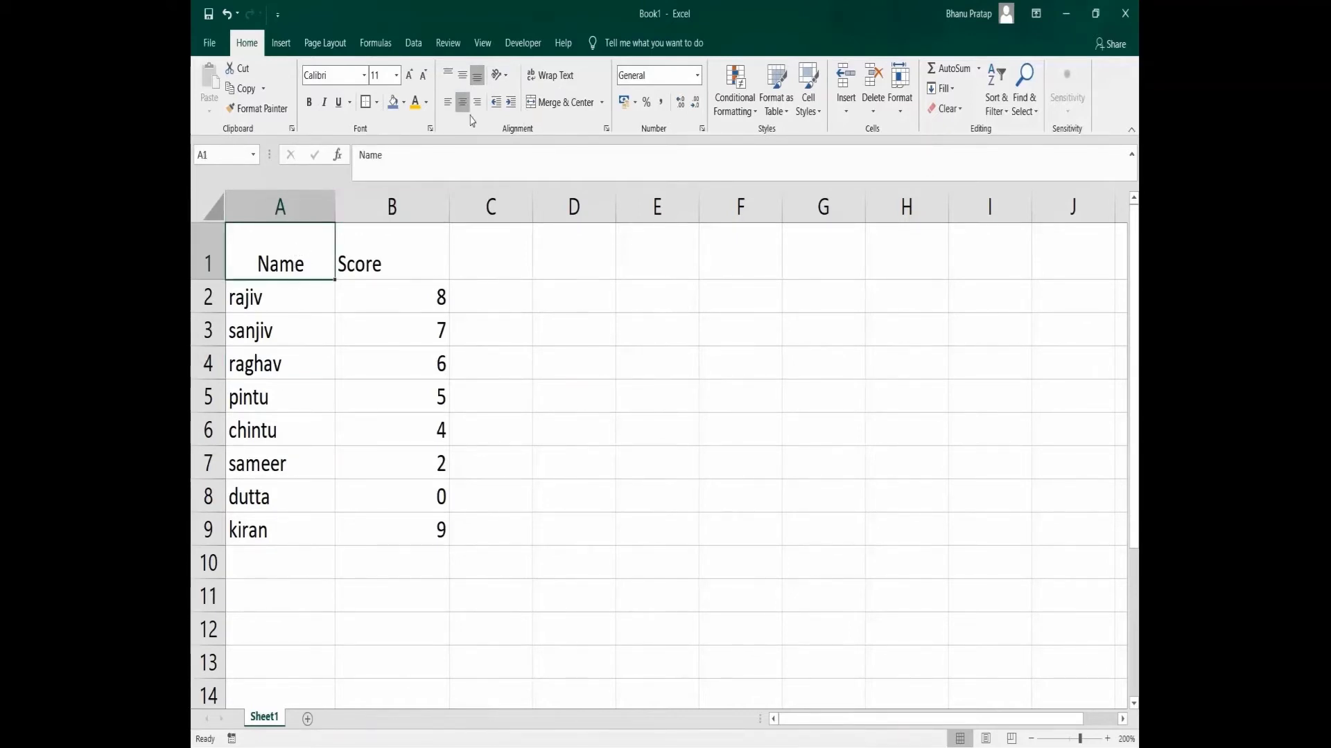
pyautogui.click(463, 82)
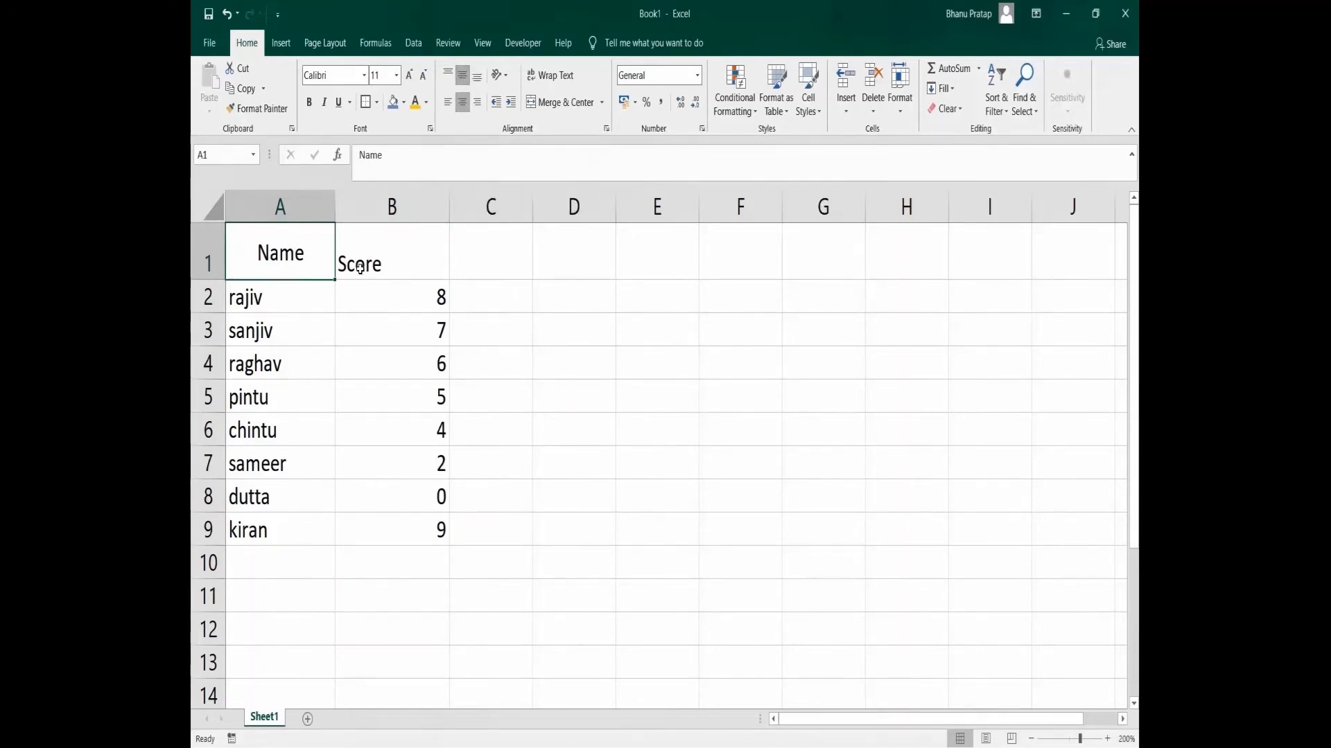
# Align the Score heading in cell B1 to the middle vertically and center it horizontally.
pyautogui.click(405, 231)
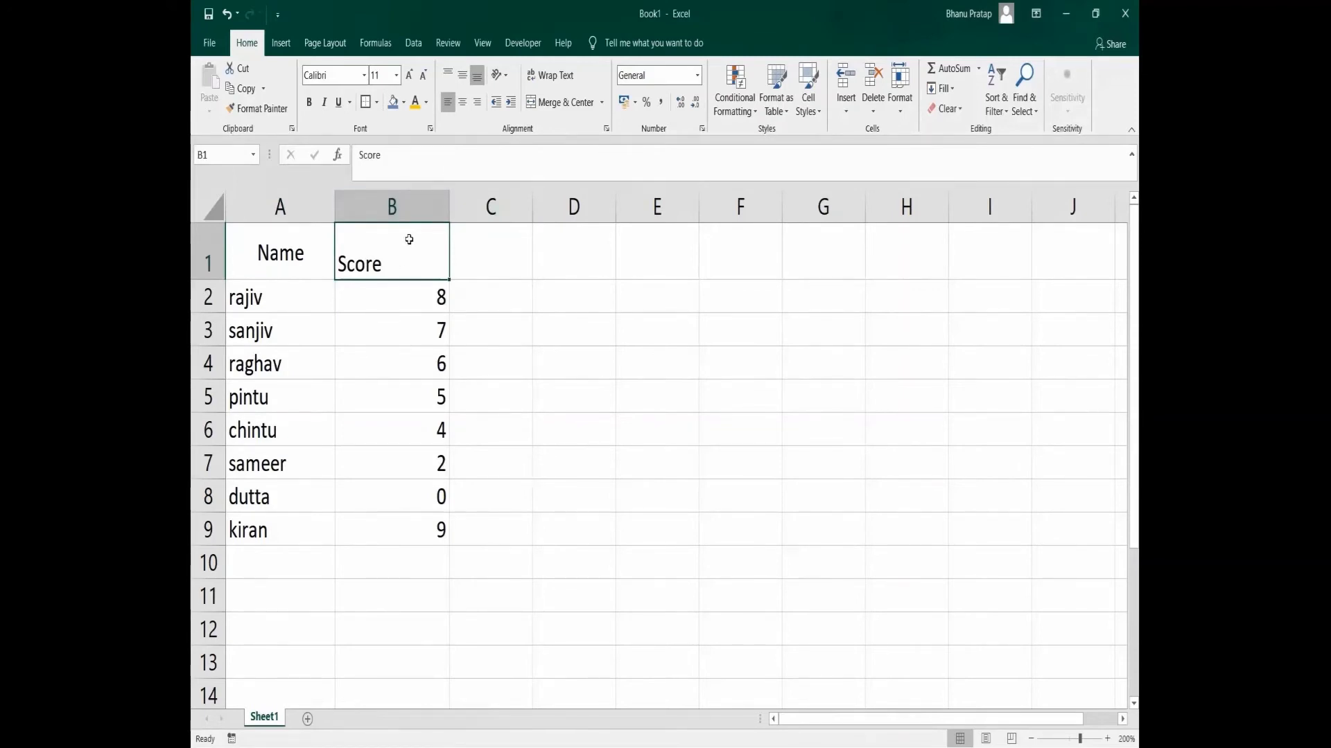
pyautogui.click(463, 77)
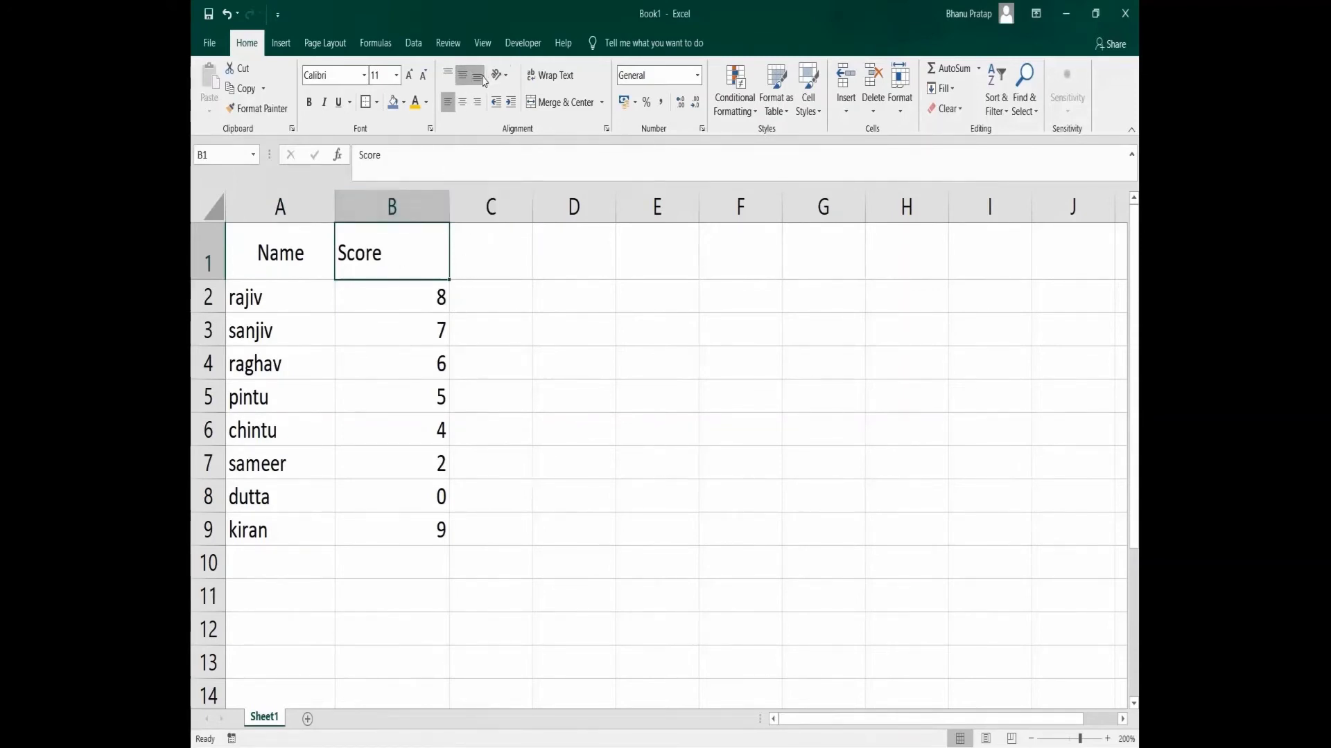
pyautogui.click(462, 103)
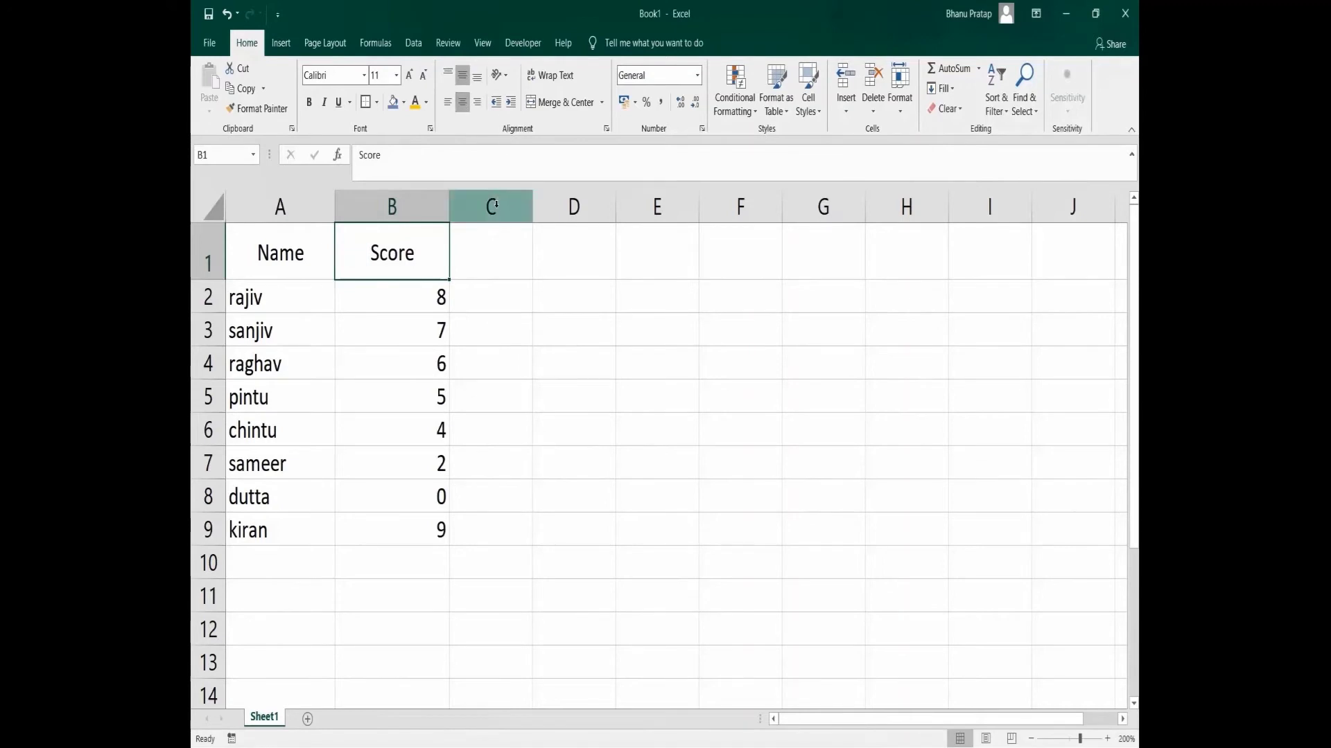
# Apply Thick Outside Borders around the Name and Score table in A1:B9.
pyautogui.click(319, 249)
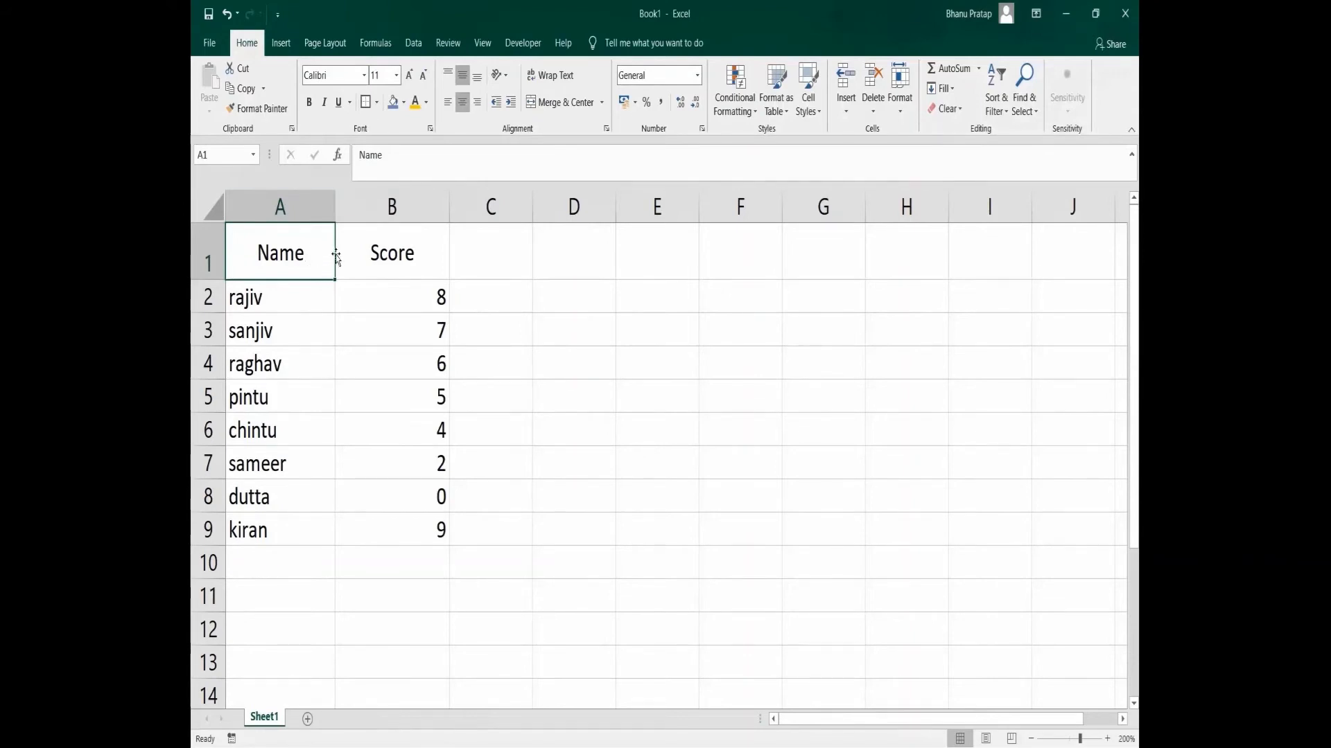
pyautogui.hotkey('shift', 'Right')
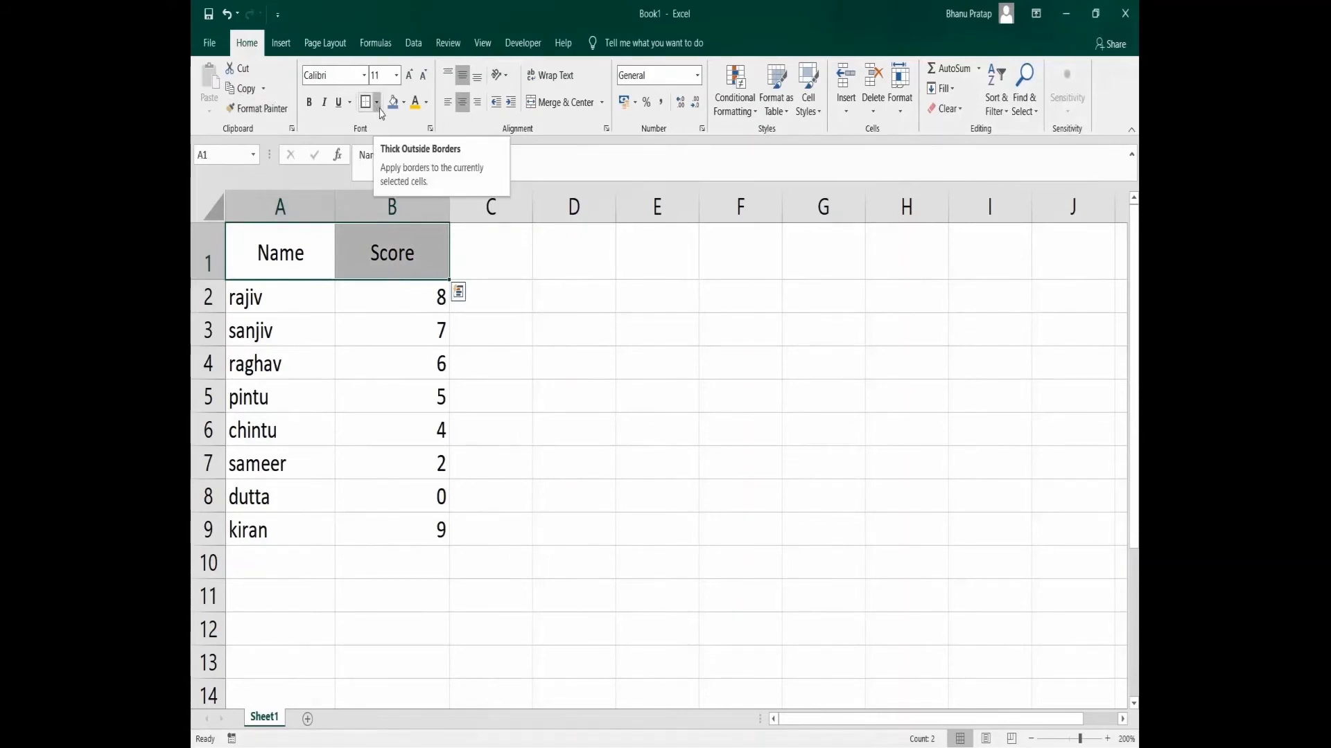
pyautogui.hotkey('shift', 'Down')
pyautogui.hotkey('shift', 'Down')
pyautogui.hotkey('shift', 'Down')
pyautogui.hotkey('shift', 'Down')
pyautogui.hotkey('shift', 'Down')
pyautogui.hotkey('shift', 'Down')
pyautogui.hotkey('shift', 'Down')
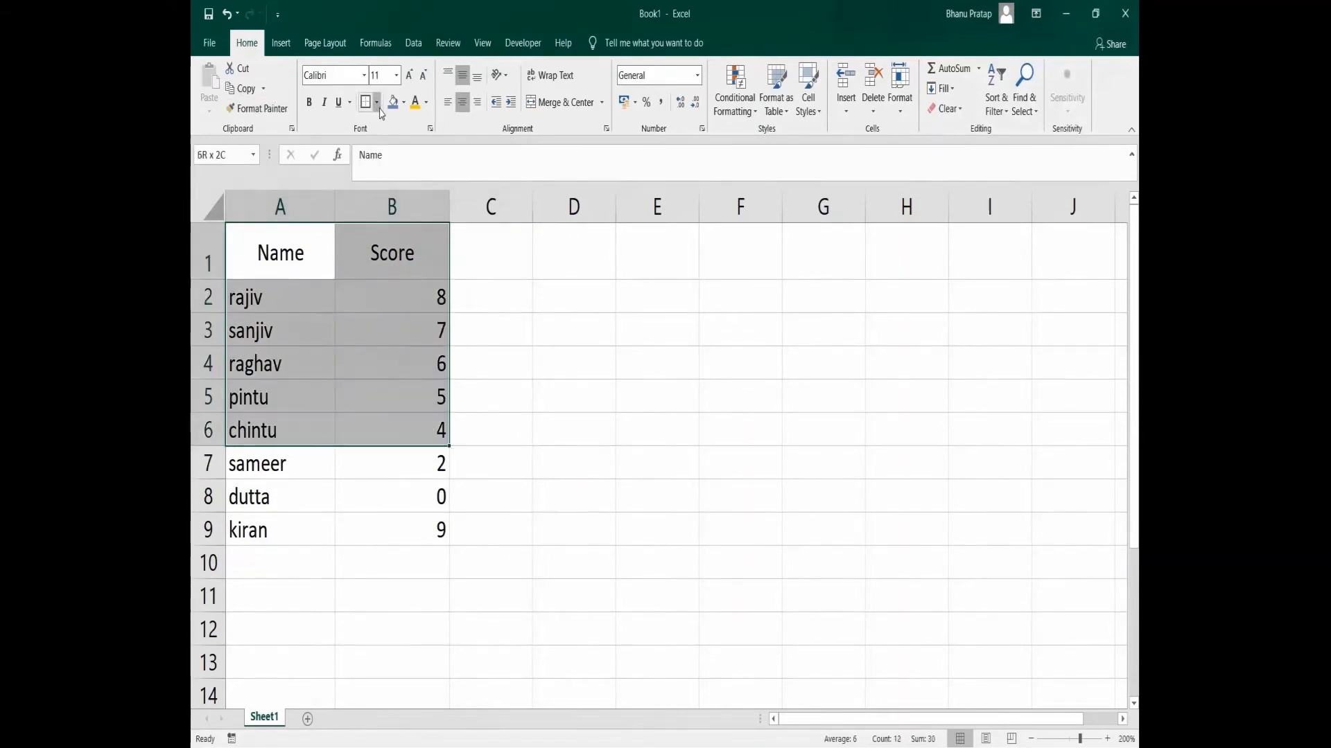
pyautogui.hotkey('shift', 'Down')
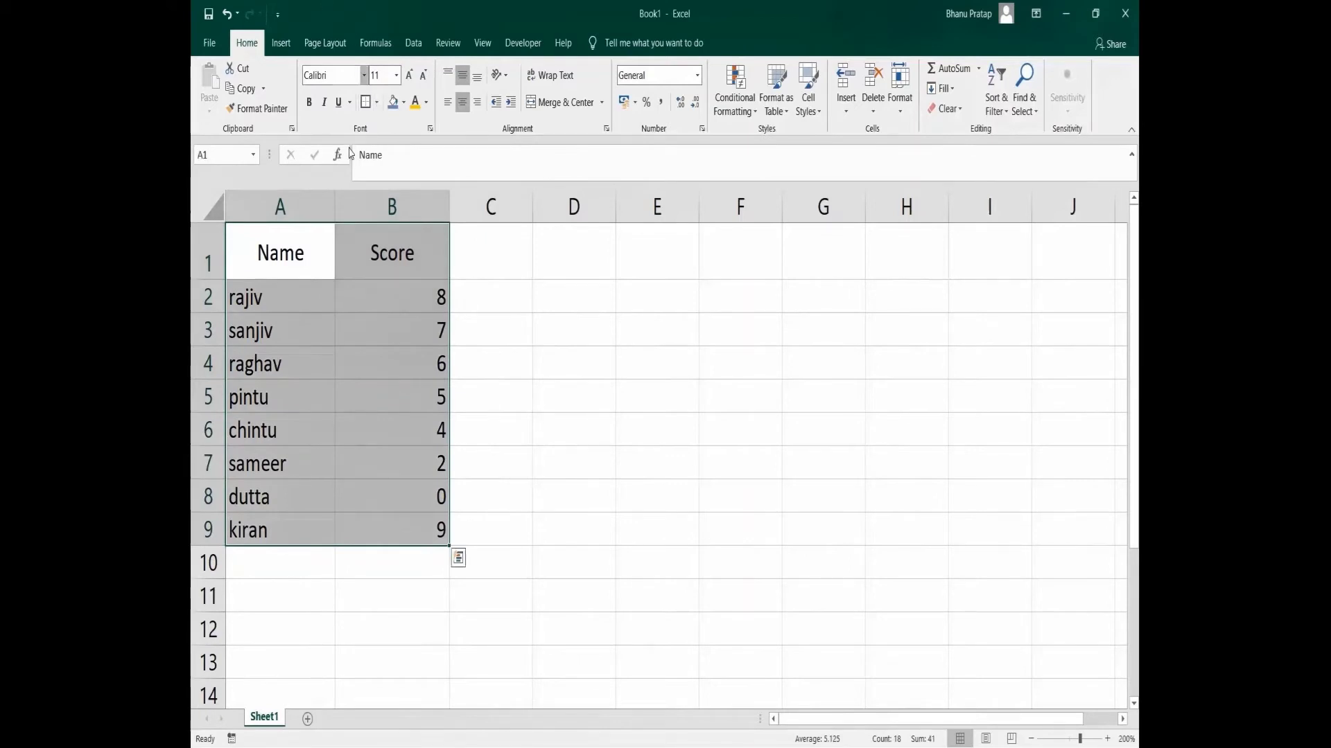
pyautogui.click(377, 103)
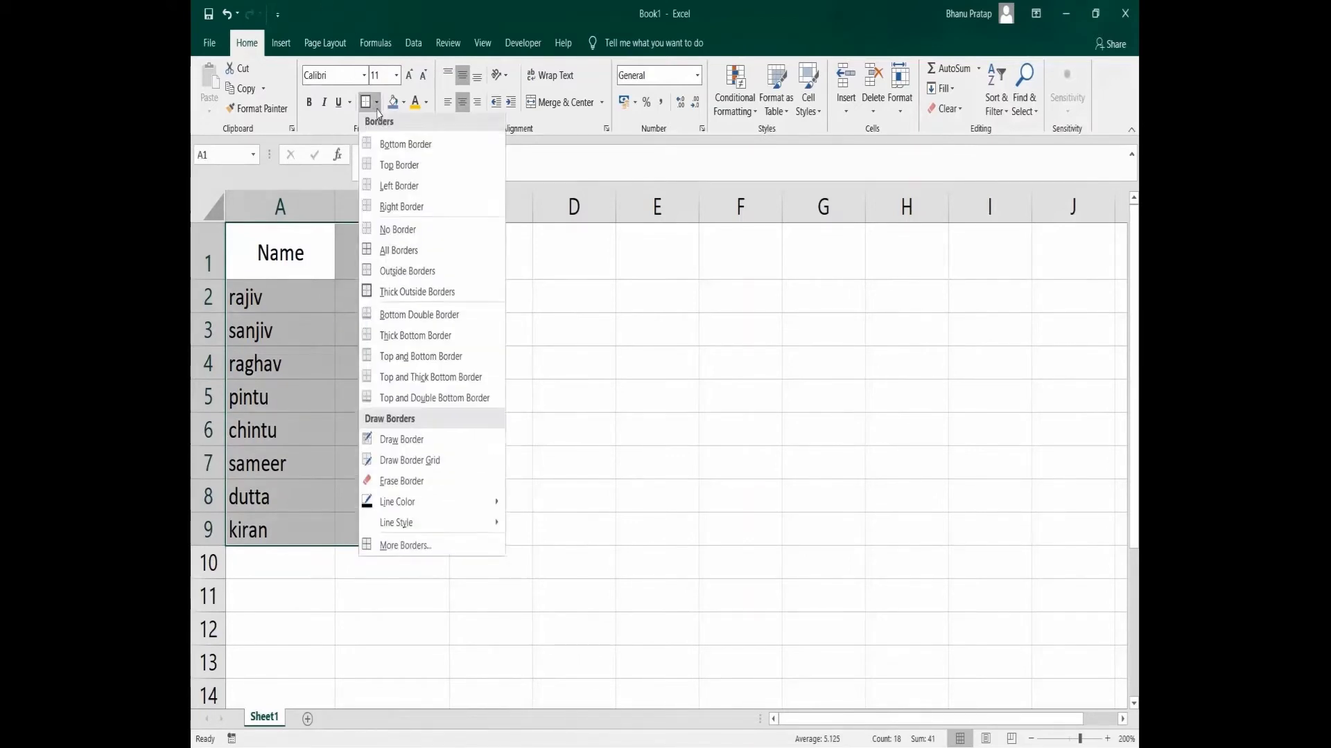
pyautogui.click(393, 295)
pyautogui.click(280, 631)
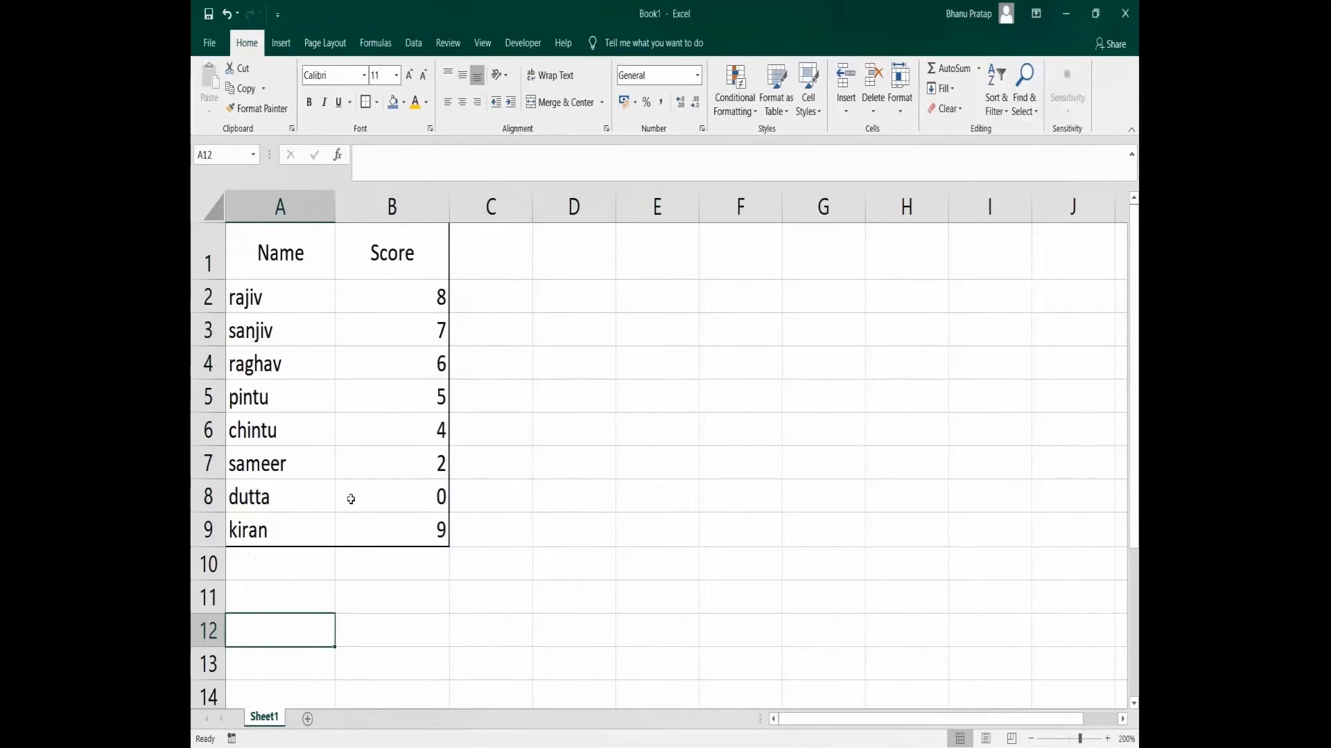
# Choose a dark blue theme color as the border line color for the table in A1:B9.
pyautogui.click(257, 259)
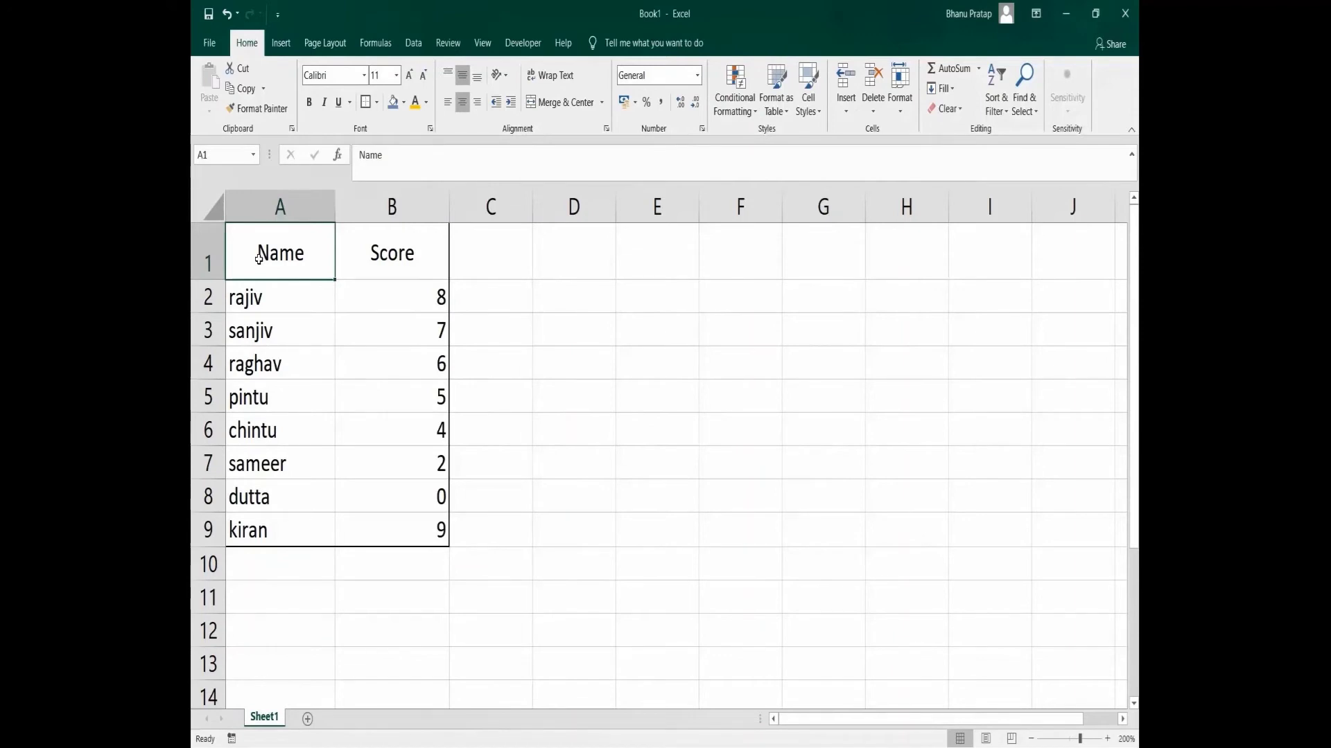
pyautogui.hotkey('shift', 'Right')
pyautogui.hotkey('shift', 'Down')
pyautogui.hotkey('shift', 'Down')
pyautogui.hotkey('shift', 'Down')
pyautogui.hotkey('shift', 'Down')
pyautogui.hotkey('shift', 'Down')
pyautogui.hotkey('shift', 'Down')
pyautogui.hotkey('shift', 'Down')
pyautogui.hotkey('shift', 'Down')
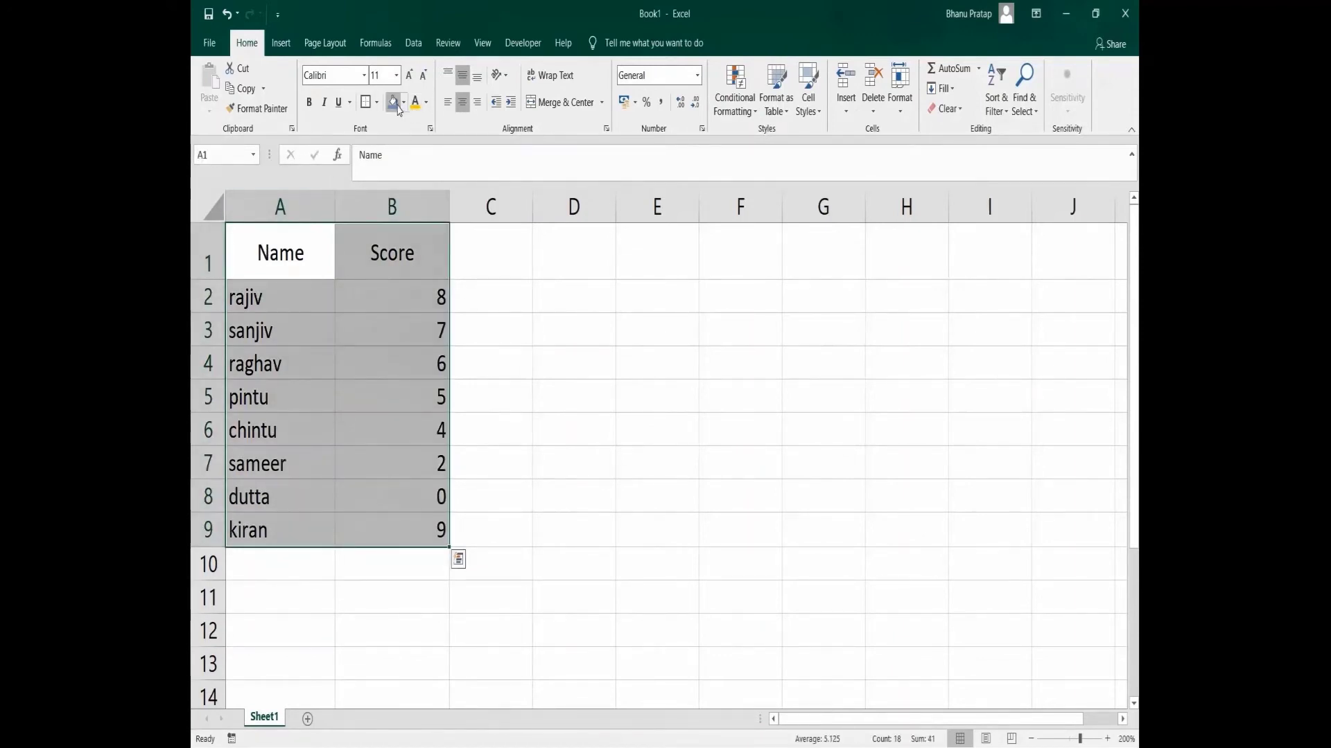
pyautogui.click(373, 102)
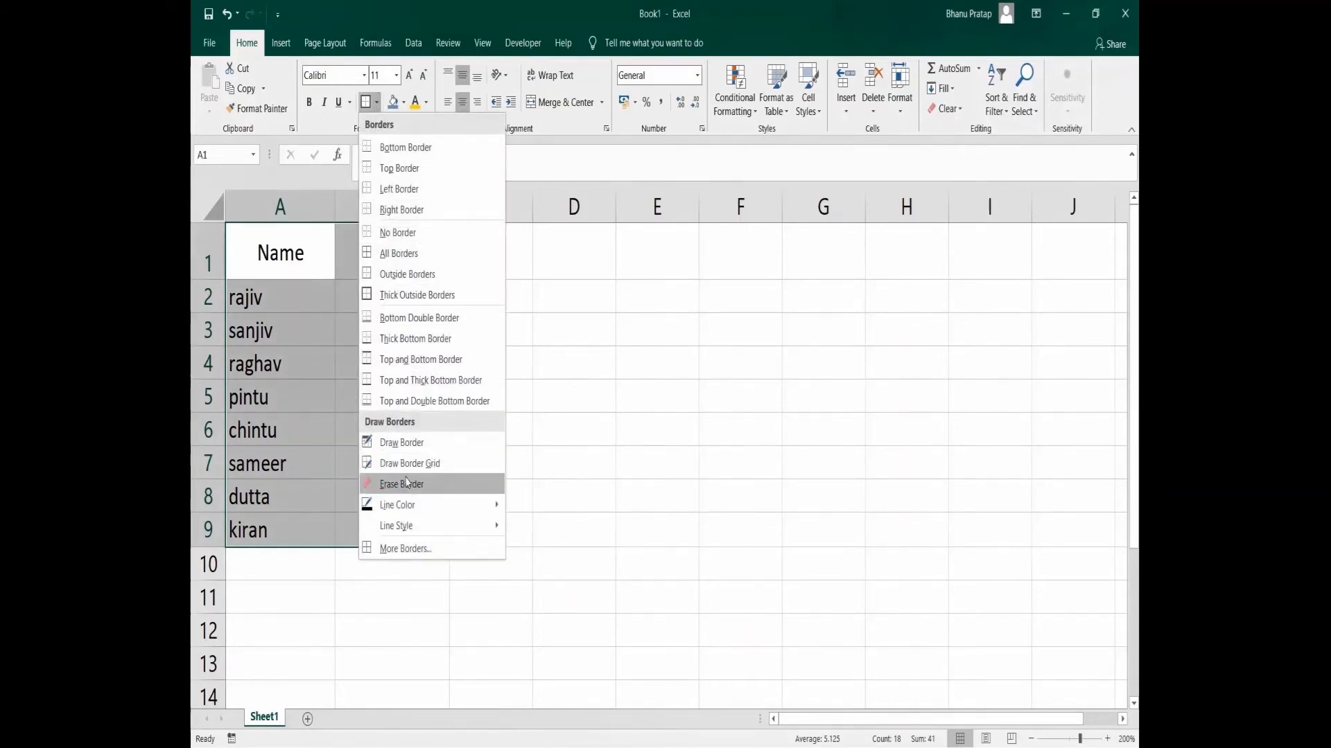
pyautogui.moveTo(434, 505)
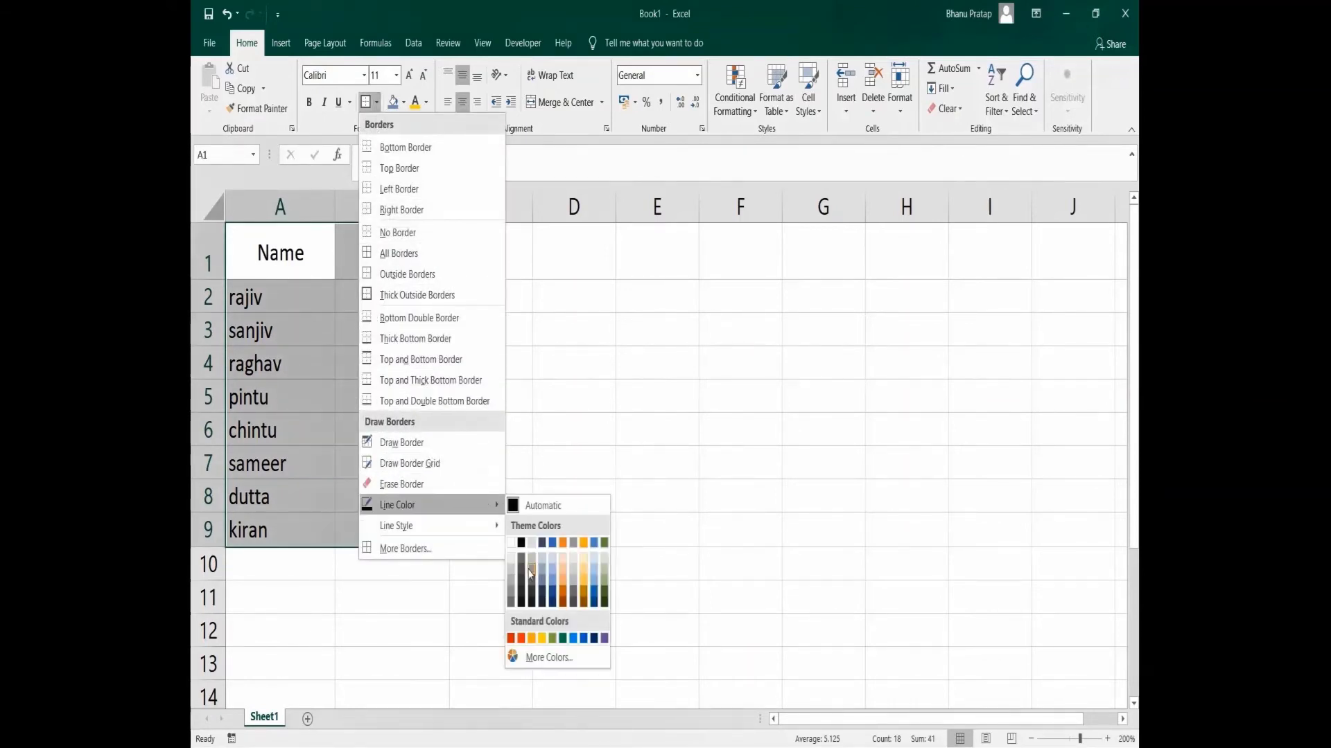
pyautogui.click(553, 597)
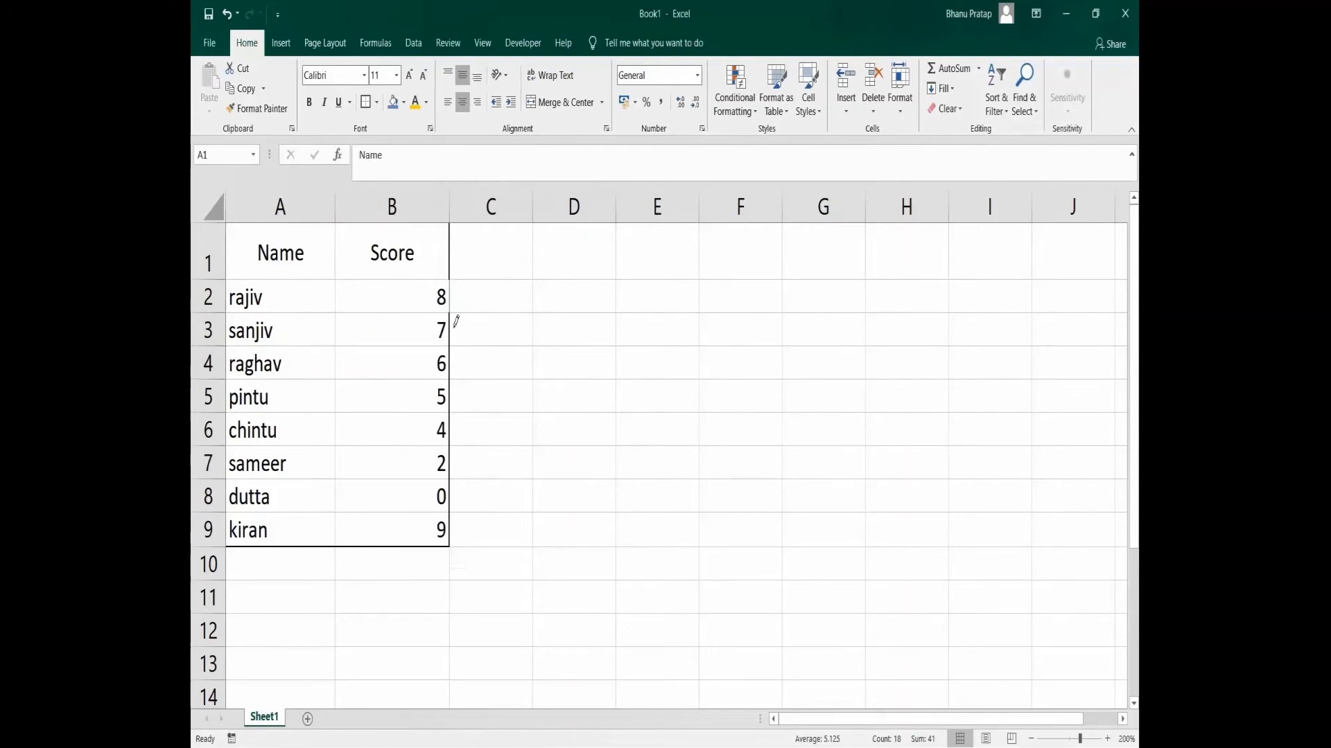
# Redraw the table's outer border with the border pen along the edges beside column B and below row 9.
pyautogui.click(450, 259)
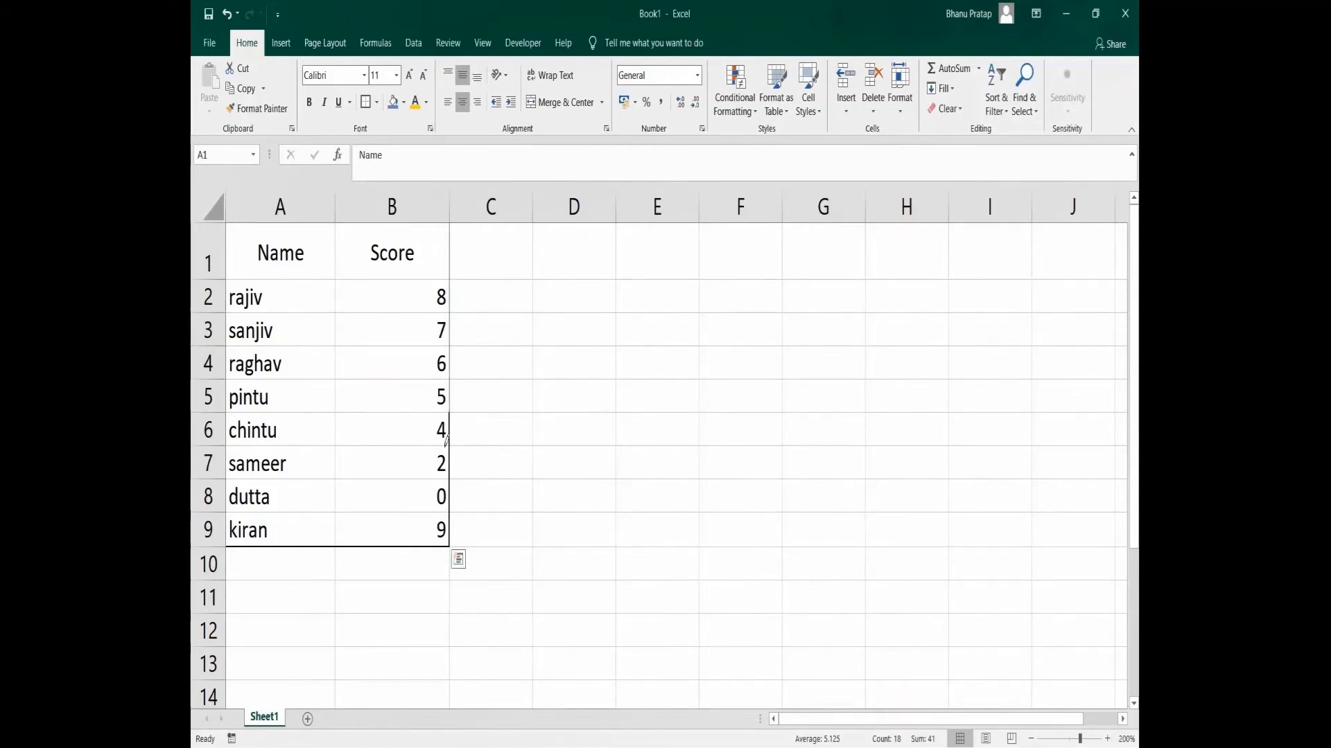
pyautogui.click(451, 426)
pyautogui.click(450, 458)
pyautogui.click(451, 494)
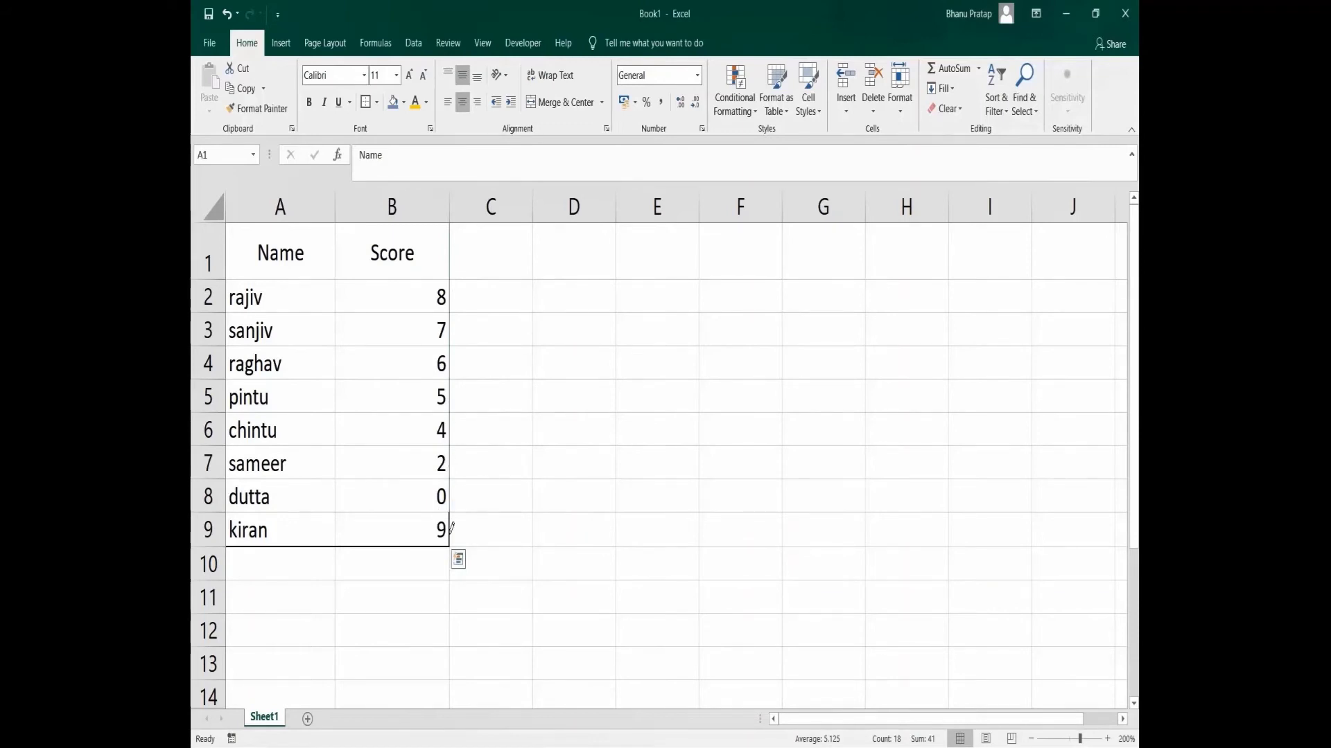
pyautogui.click(412, 546)
pyautogui.click(308, 546)
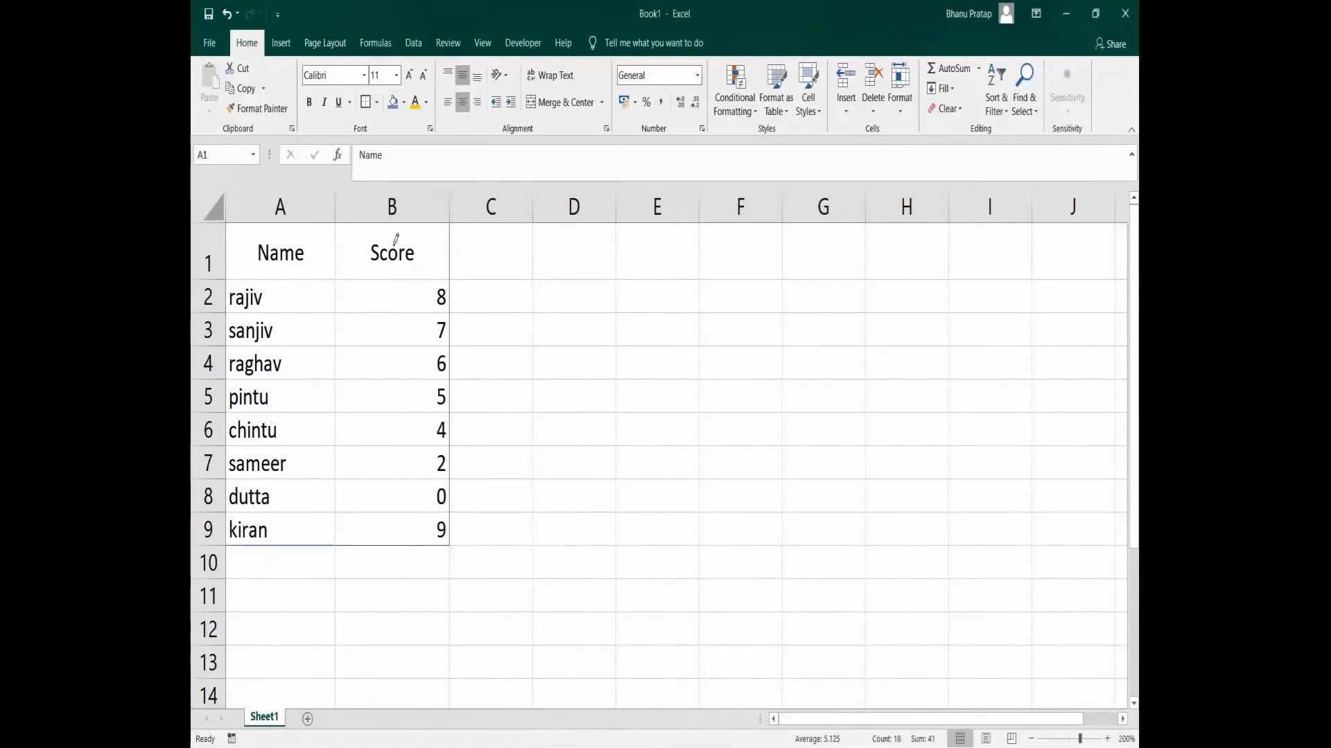
pyautogui.hotkey('ctrl', 'a')
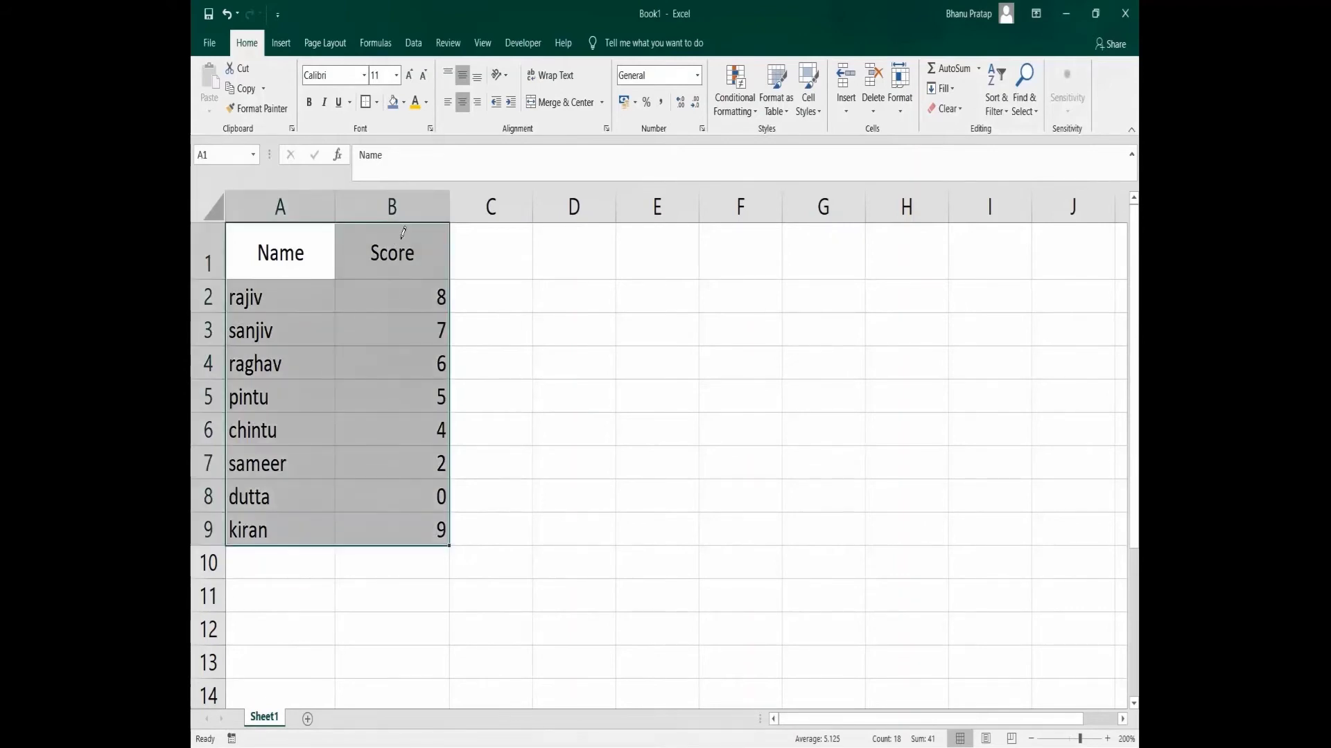
pyautogui.moveTo(467, 362); pyautogui.dragTo(491, 317)
pyautogui.click(488, 251)
# Fill the Name and Score table in A1:B9 with a dark blue theme color.
pyautogui.click(332, 261)
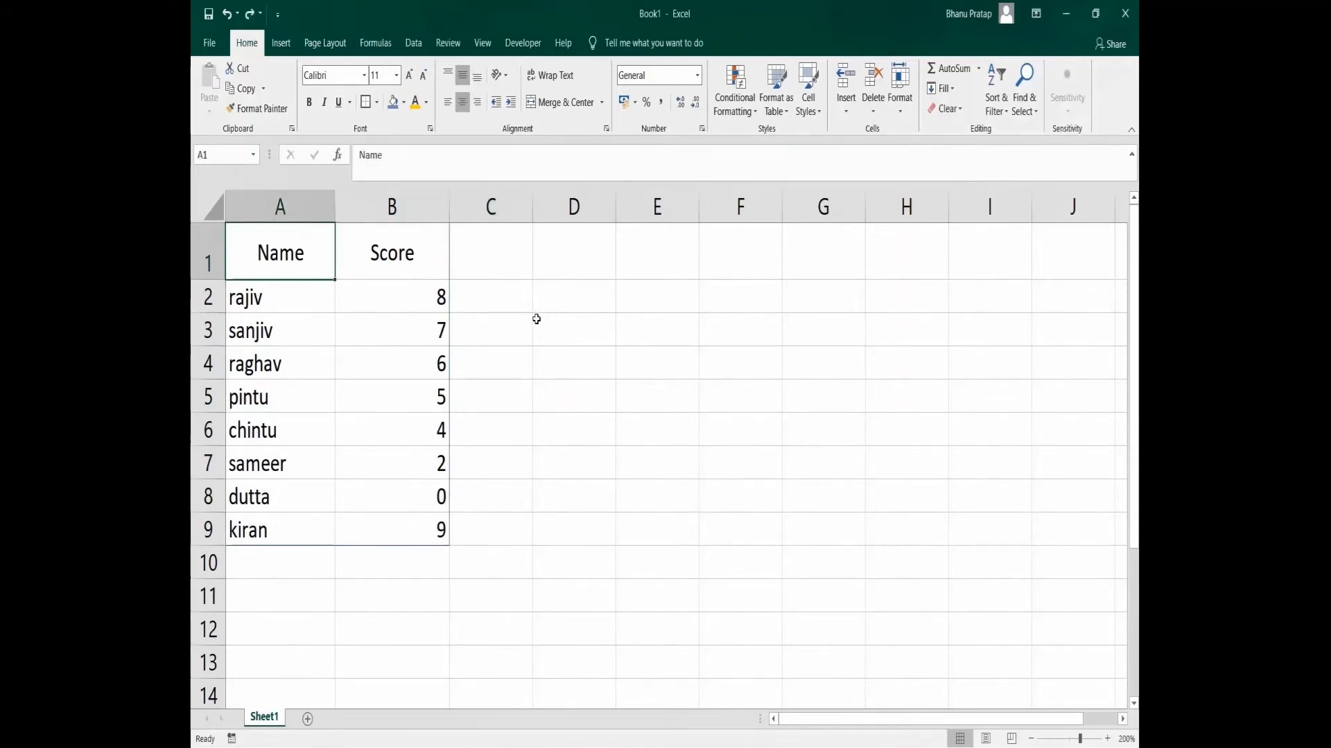
pyautogui.hotkey('shift', 'Right')
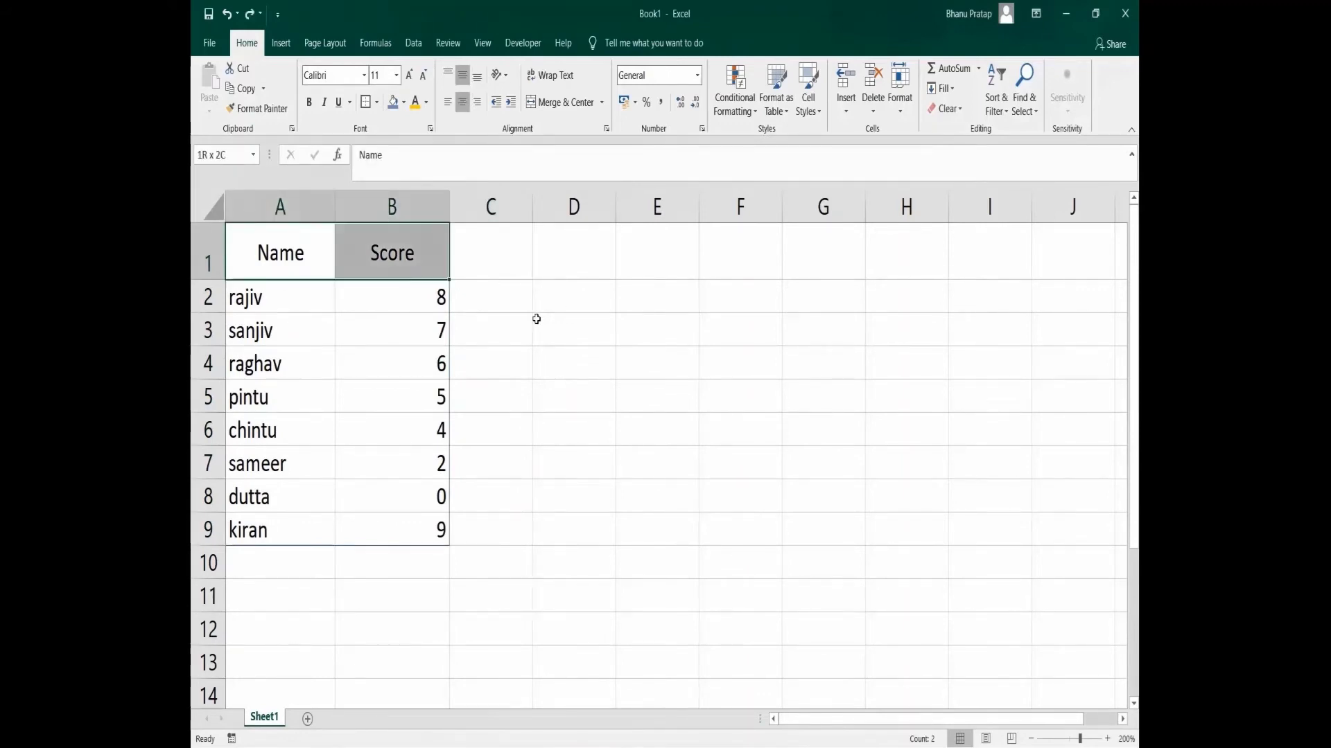
pyautogui.hotkey('shift', 'Down')
pyautogui.hotkey('shift', 'Down')
pyautogui.hotkey('shift', 'Down')
pyautogui.hotkey('shift', 'Down')
pyautogui.hotkey('shift', 'Down')
pyautogui.hotkey('shift', 'Down')
pyautogui.hotkey('shift', 'Down')
pyautogui.hotkey('shift', 'Down')
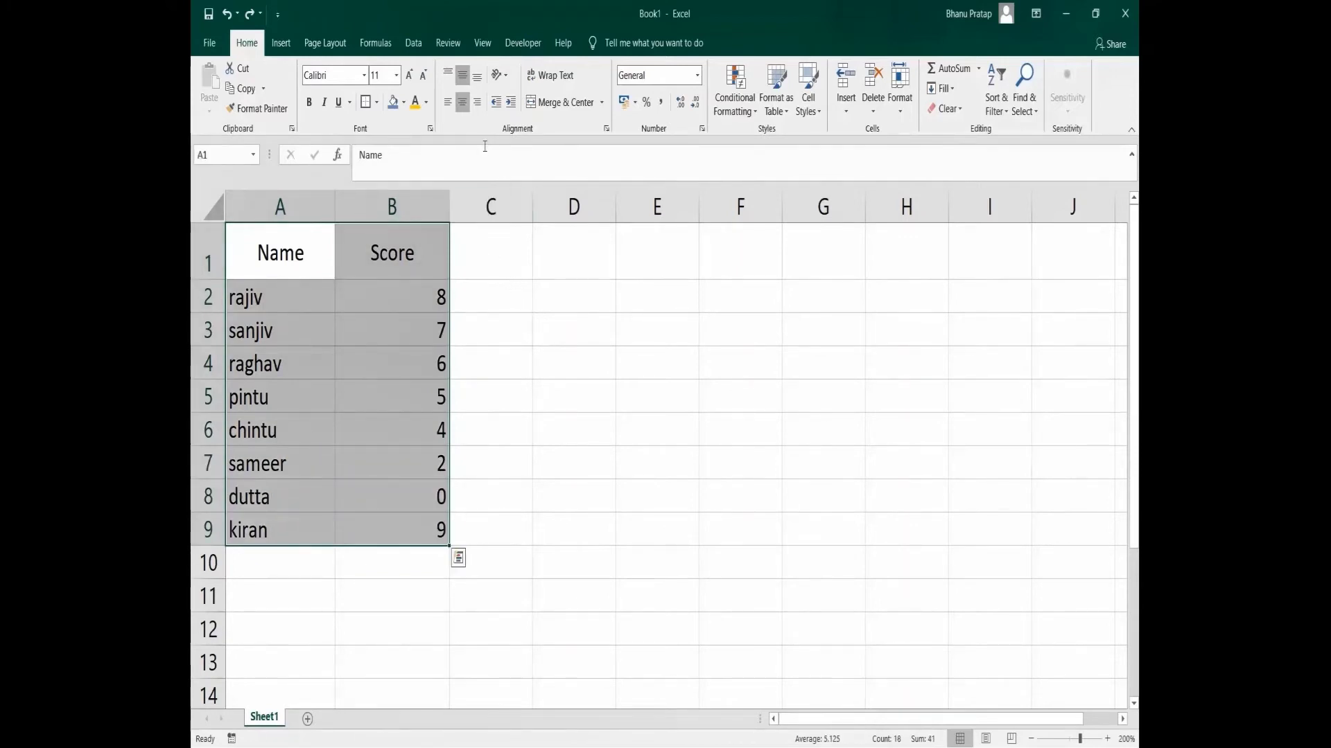
pyautogui.click(402, 102)
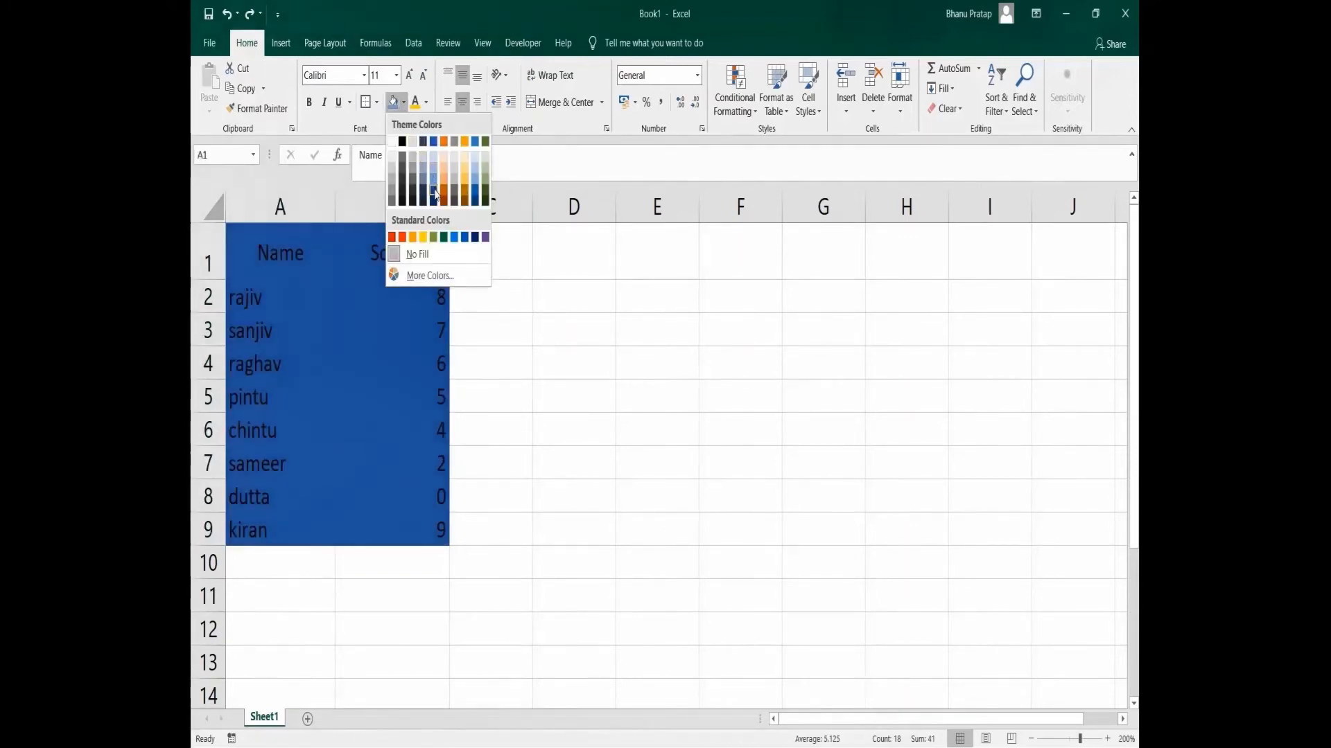
pyautogui.click(433, 190)
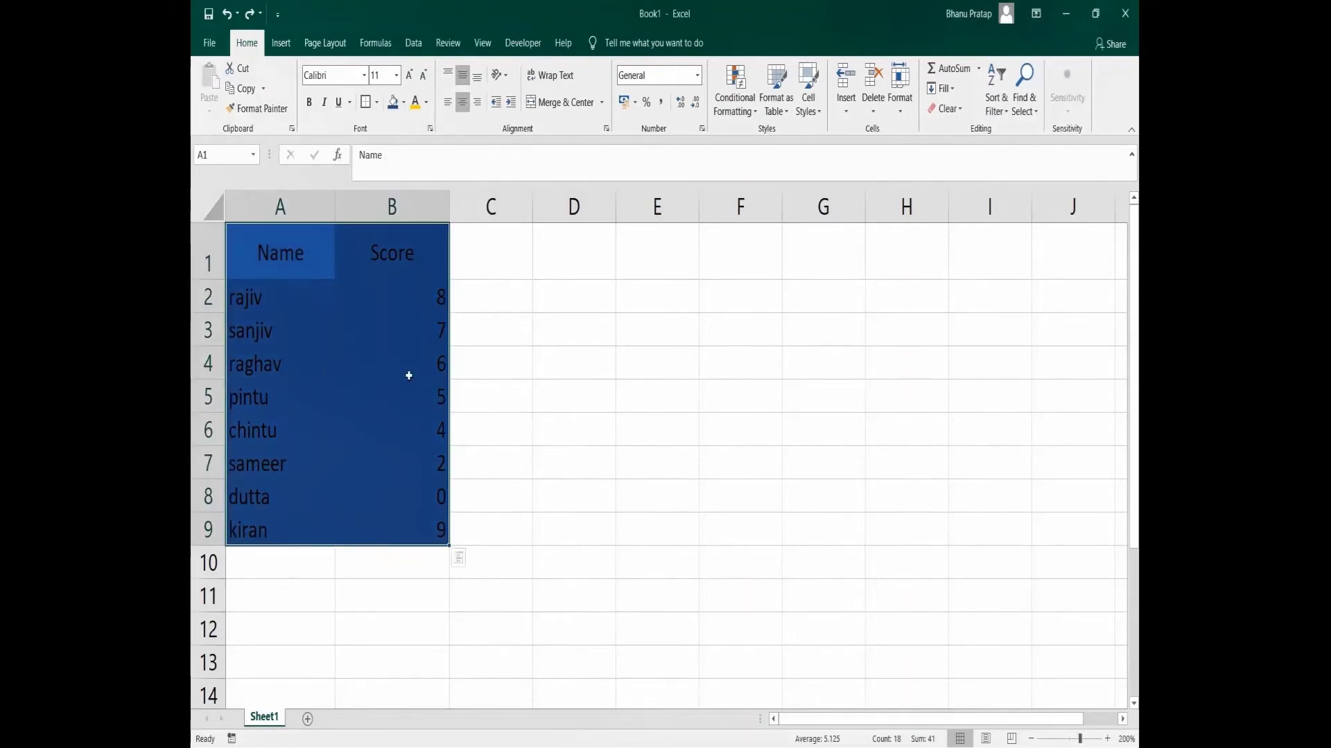
# Set the font color of the Name and Score table to standard orange.
pyautogui.click(425, 102)
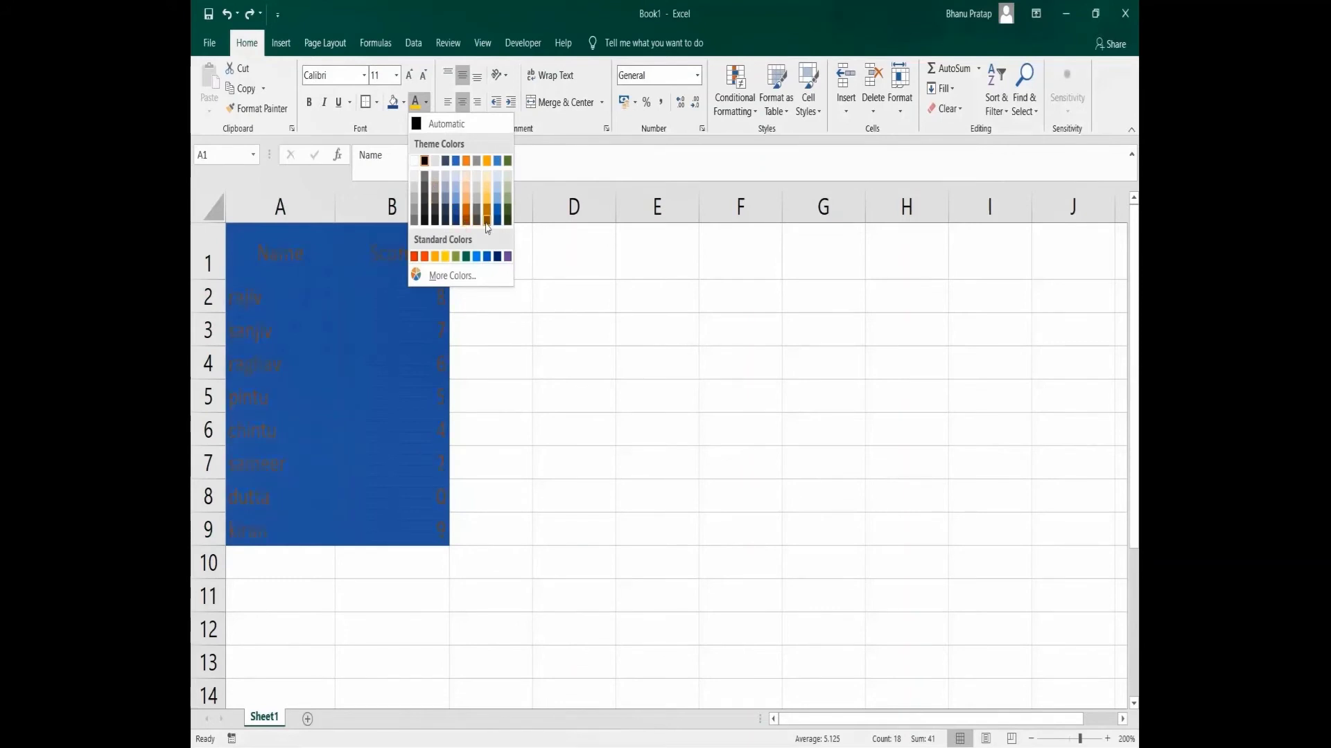
pyautogui.click(436, 257)
pyautogui.click(516, 429)
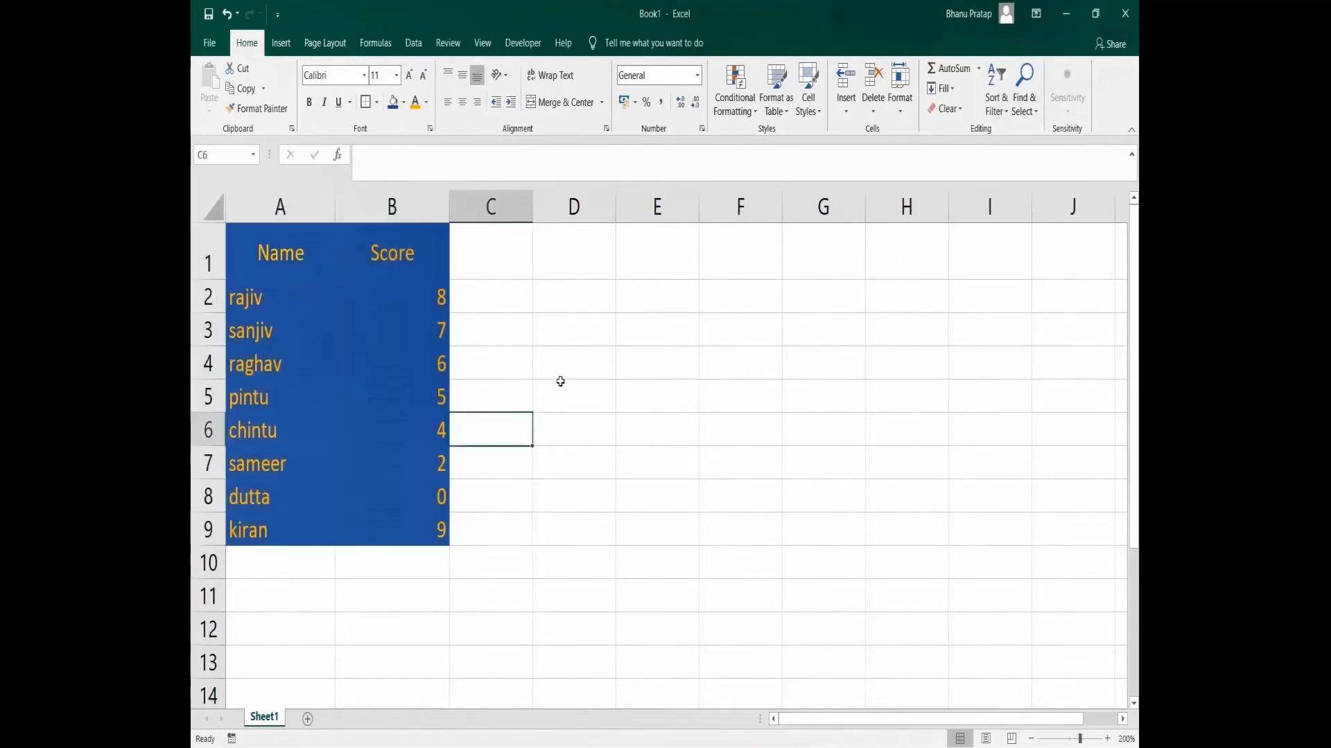
pyautogui.click(468, 259)
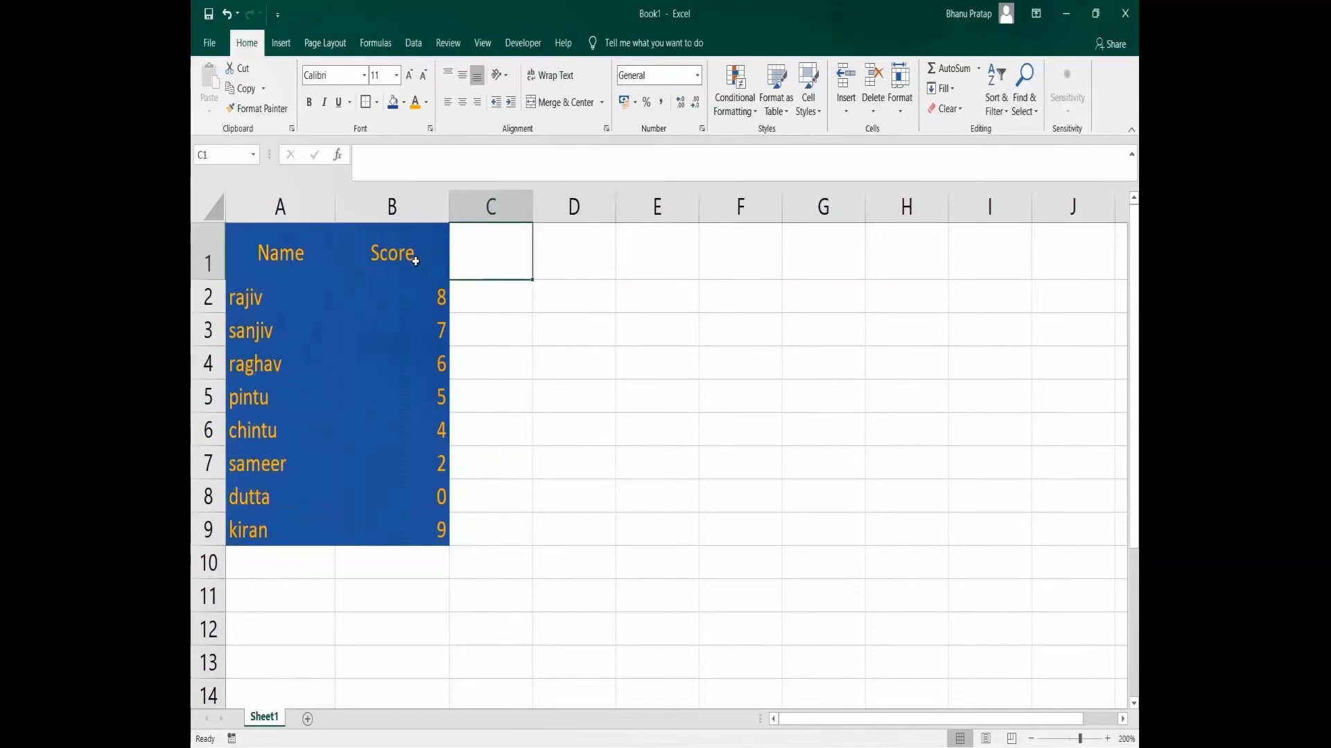
# Add light blue gradient data bars to the Name and Score table in A1:B9 with conditional formatting.
pyautogui.click(307, 263)
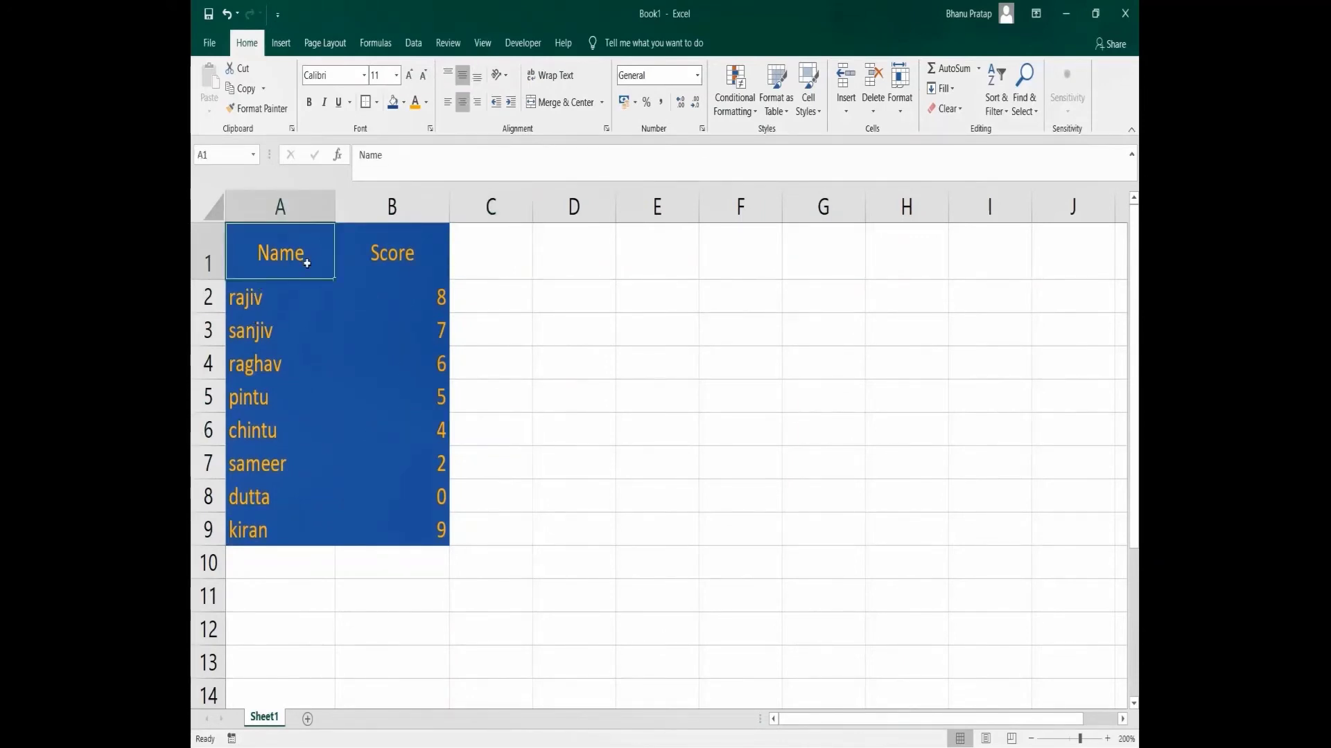
pyautogui.hotkey('shift', 'Right')
pyautogui.hotkey('shift', 'Down')
pyautogui.hotkey('shift', 'Down')
pyautogui.hotkey('shift', 'Down')
pyautogui.hotkey('shift', 'Down')
pyautogui.hotkey('shift', 'Down')
pyautogui.hotkey('shift', 'Down')
pyautogui.hotkey('shift', 'Down')
pyautogui.hotkey('shift', 'Down')
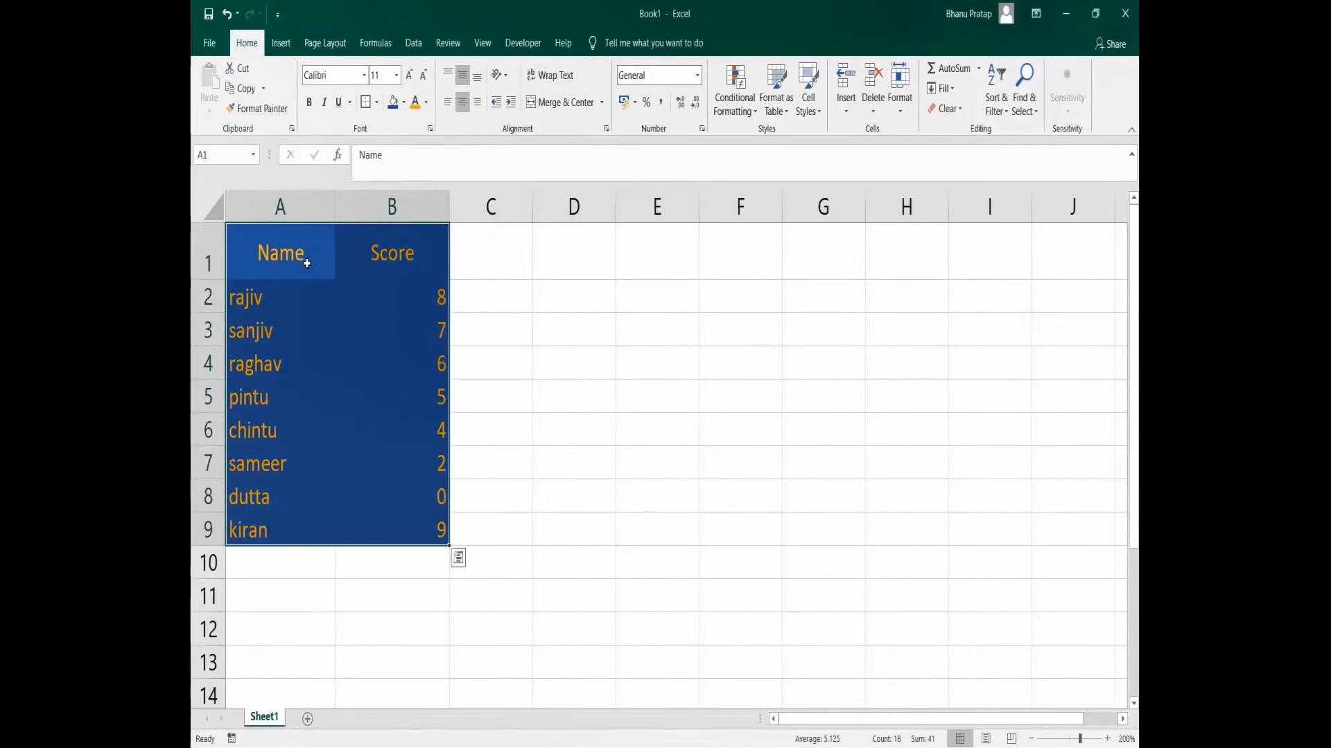
pyautogui.click(729, 121)
pyautogui.moveTo(743, 158)
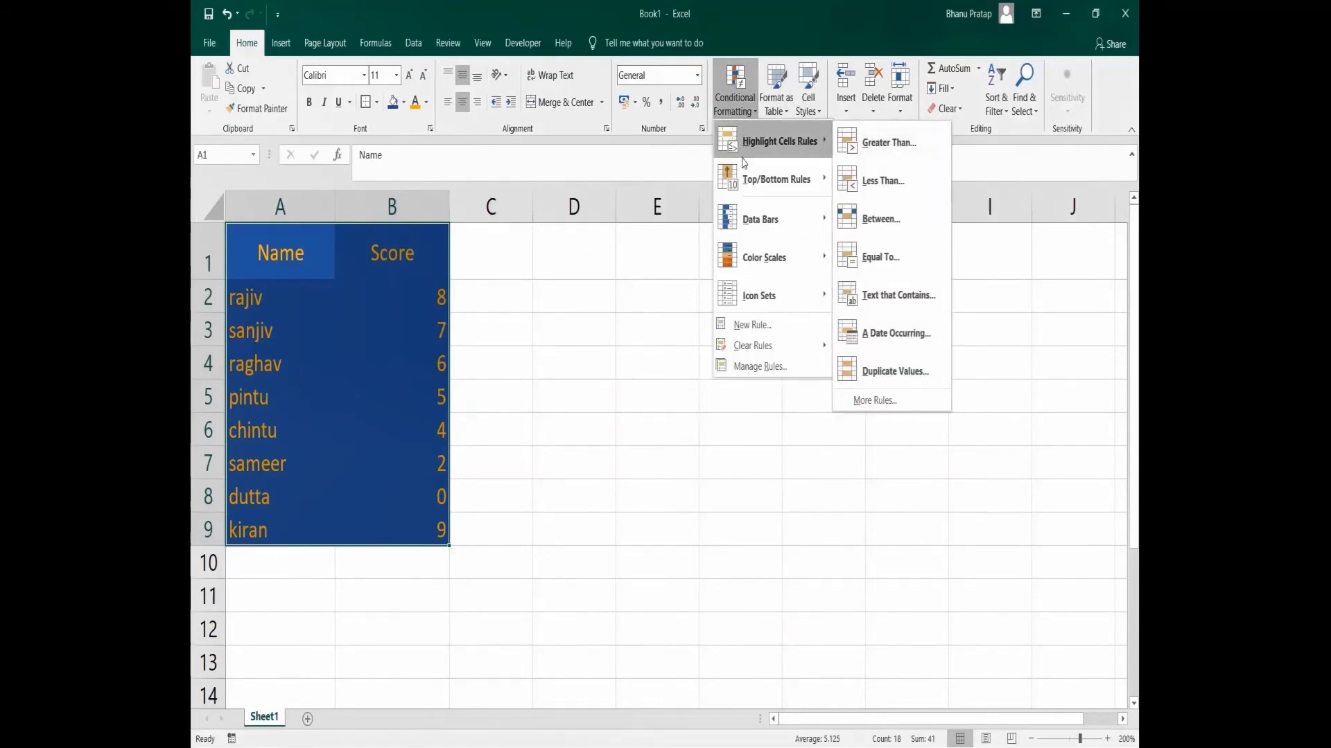
pyautogui.moveTo(743, 222)
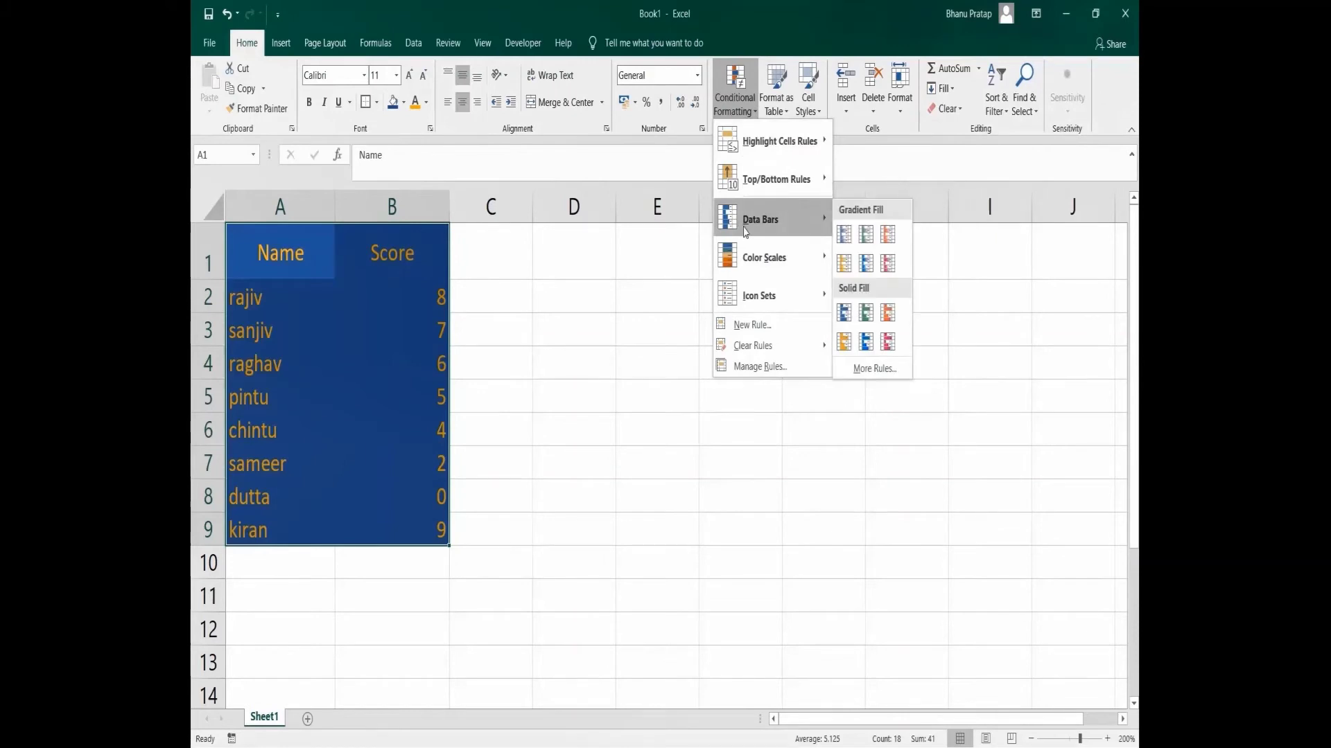
pyautogui.click(867, 270)
pyautogui.click(570, 360)
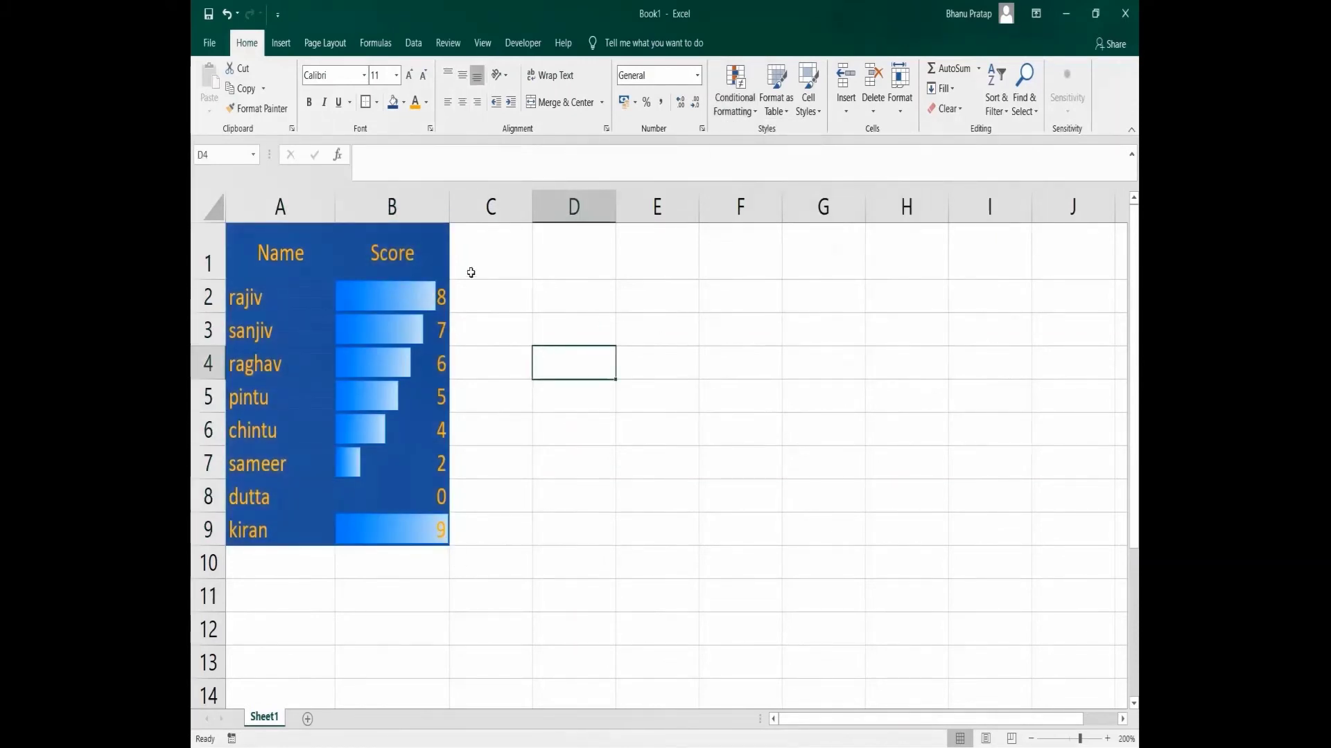
# Add the circled check, exclamation and cross icon set to A1:B9 with conditional formatting.
pyautogui.click(266, 239)
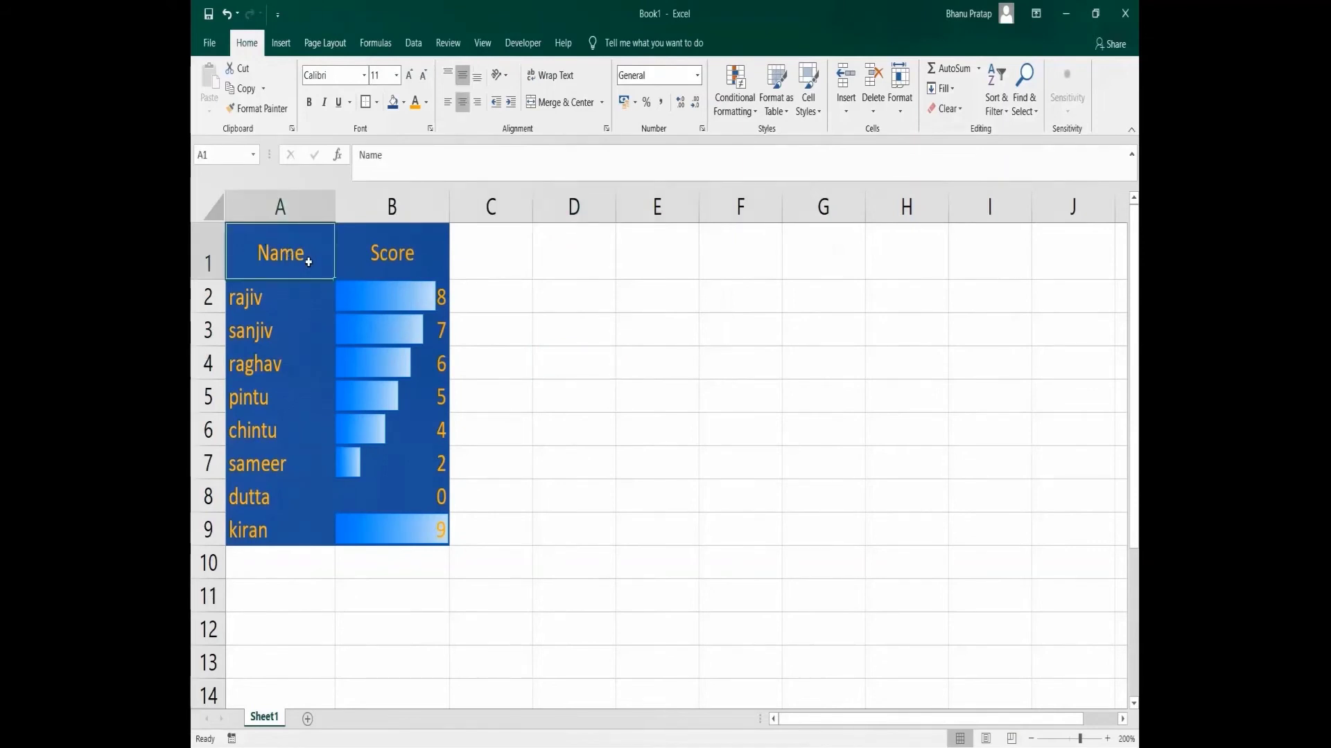
pyautogui.hotkey('shift', 'Right')
pyautogui.hotkey('shift', 'Down')
pyautogui.hotkey('shift', 'Down')
pyautogui.hotkey('shift', 'Down')
pyautogui.hotkey('shift', 'Down')
pyautogui.hotkey('shift', 'Down')
pyautogui.hotkey('shift', 'Down')
pyautogui.hotkey('shift', 'Down')
pyautogui.hotkey('shift', 'Down')
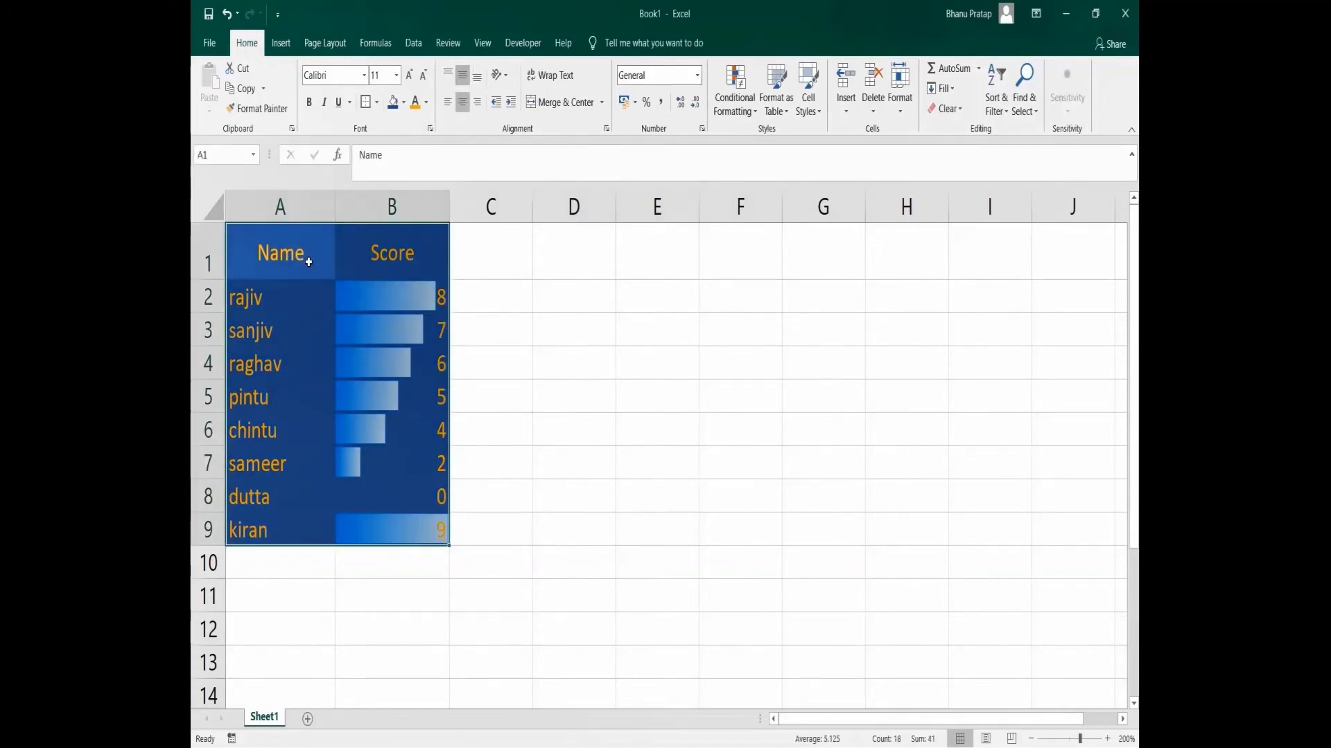
pyautogui.click(748, 110)
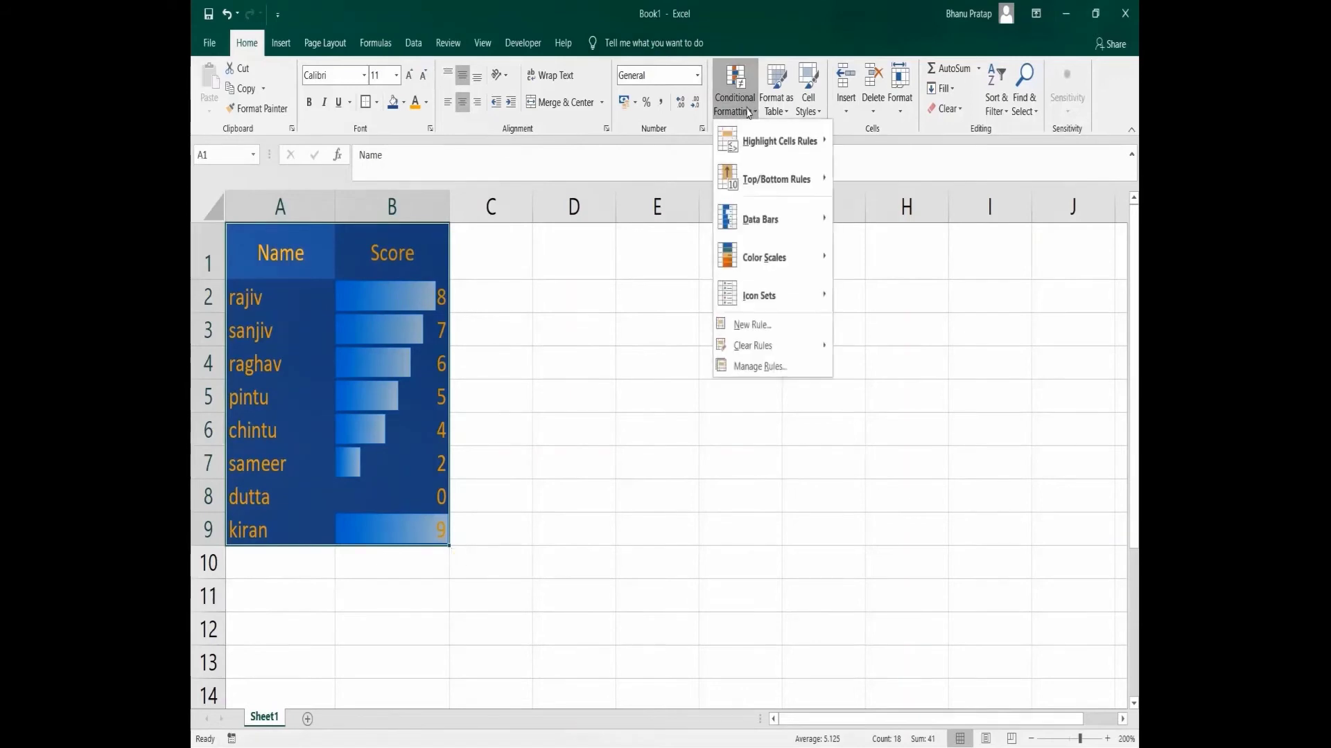
pyautogui.moveTo(760, 298)
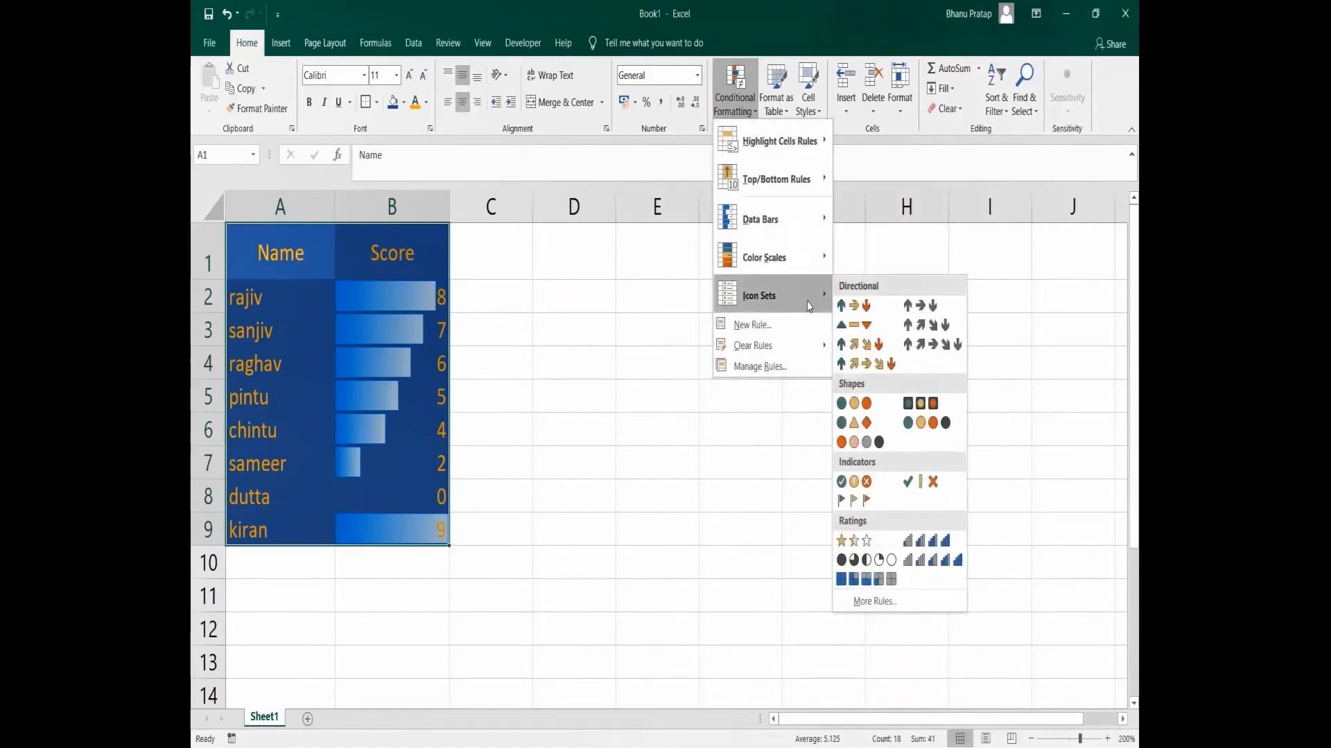
pyautogui.click(843, 483)
pyautogui.click(410, 308)
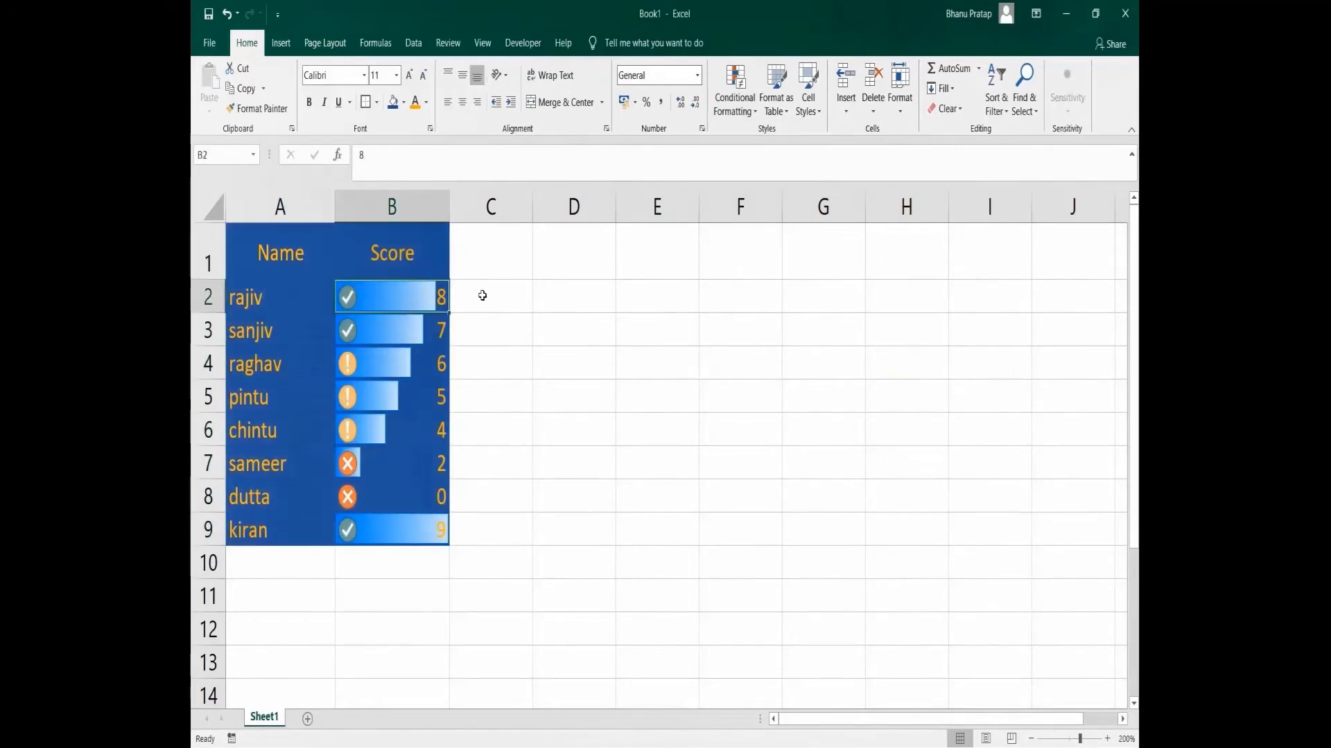
# Open the icon set rule applied to A1:B9 for editing in the Conditional Formatting Rules Manager.
pyautogui.click(291, 296)
pyautogui.click(282, 252)
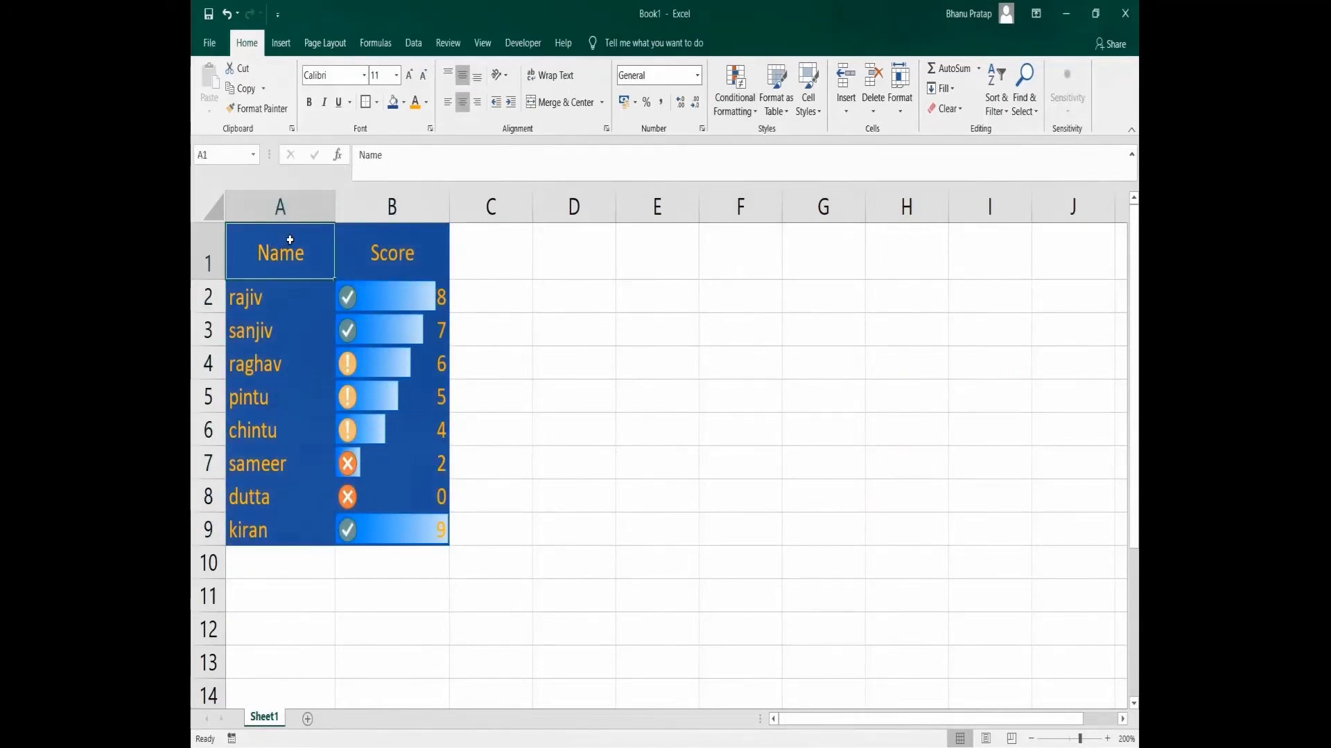
pyautogui.hotkey('shift', 'Right')
pyautogui.hotkey('shift', 'Down')
pyautogui.hotkey('shift', 'Down')
pyautogui.hotkey('shift', 'Down')
pyautogui.hotkey('shift', 'Down')
pyautogui.hotkey('shift', 'Down')
pyautogui.hotkey('shift', 'Down')
pyautogui.hotkey('shift', 'Down')
pyautogui.hotkey('shift', 'Down')
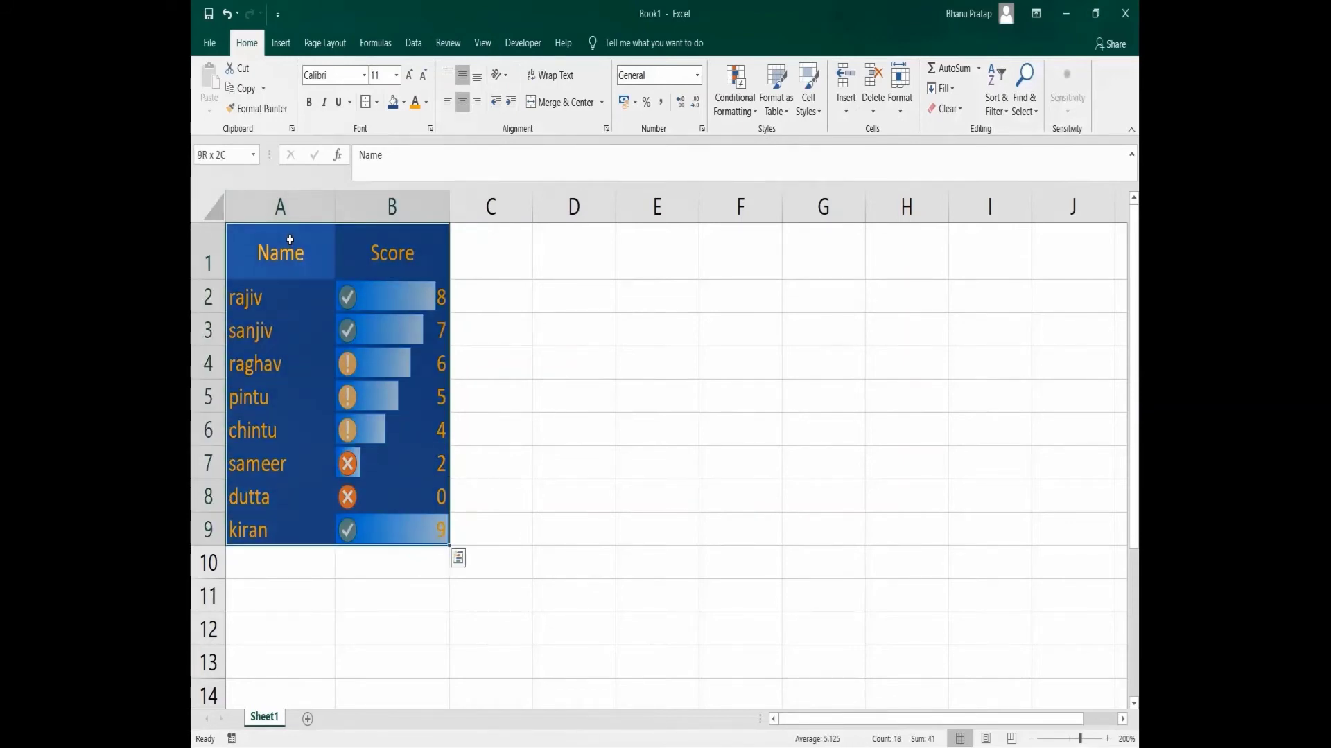
pyautogui.click(734, 116)
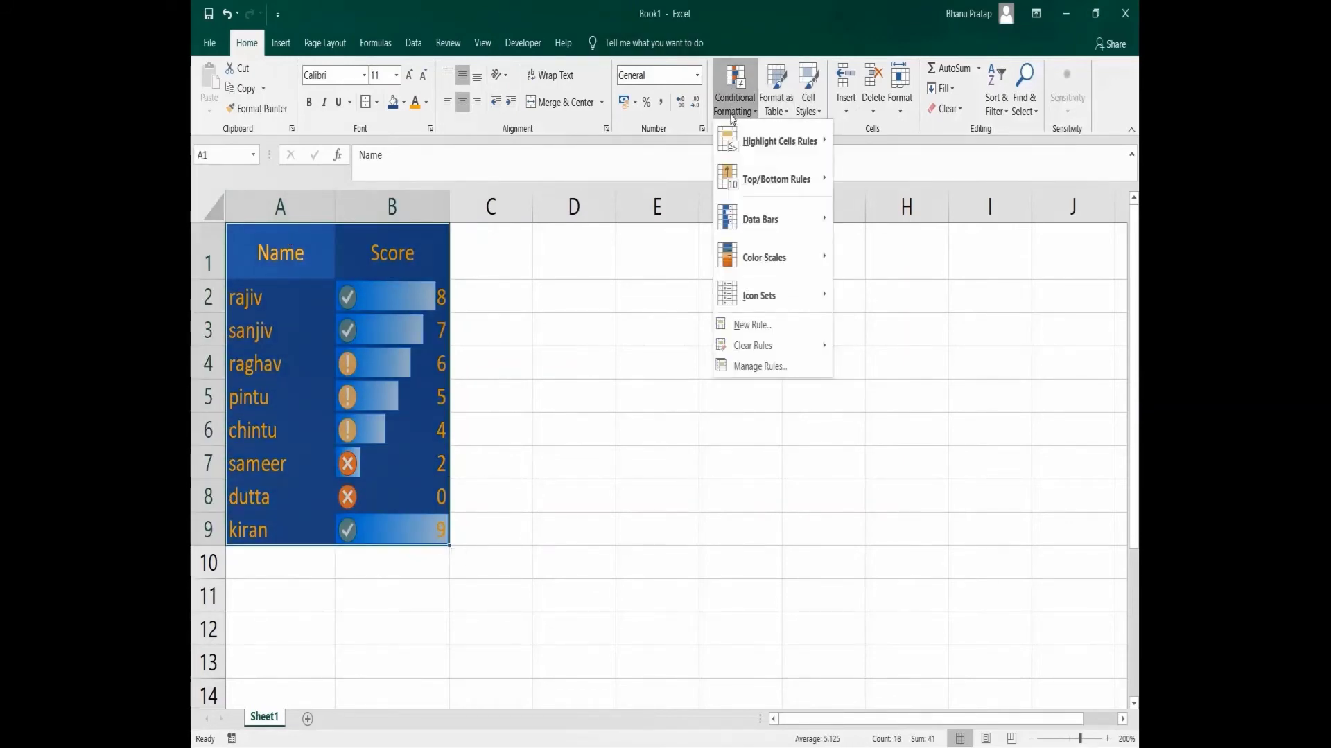
pyautogui.click(752, 368)
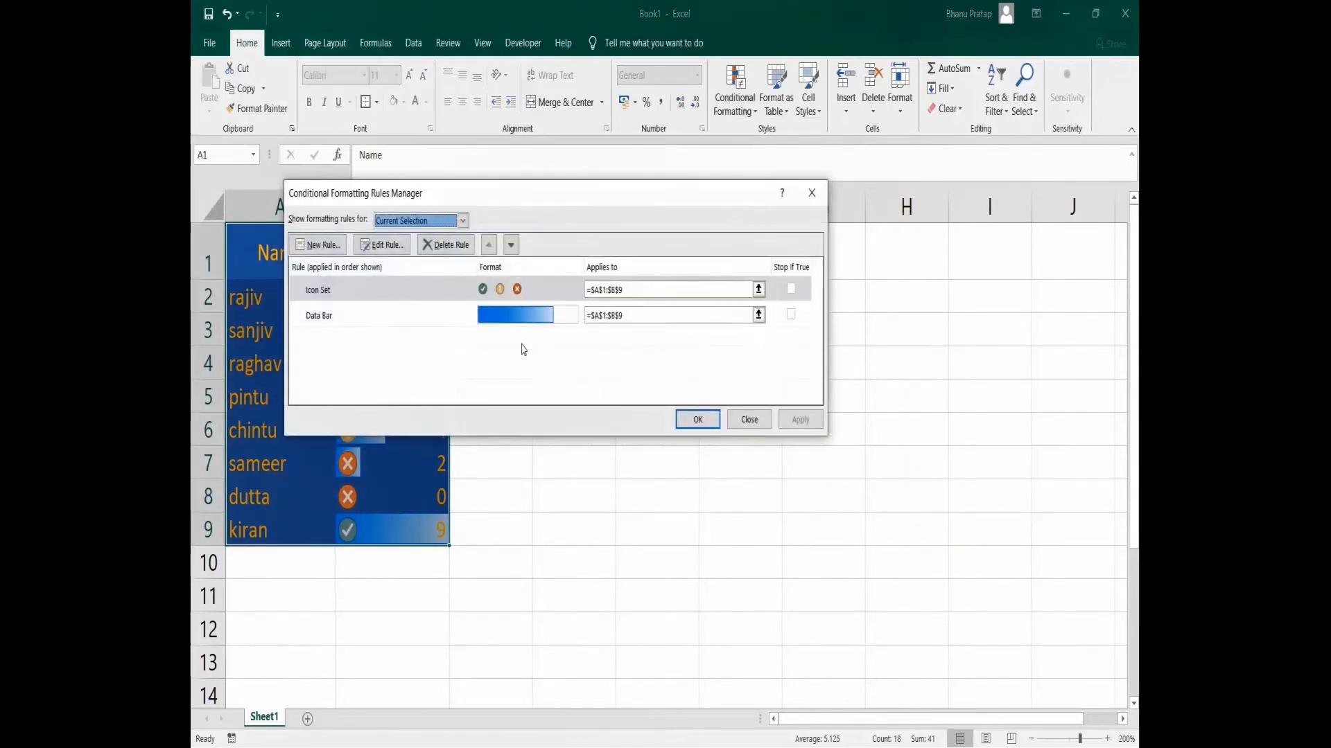
pyautogui.click(390, 288)
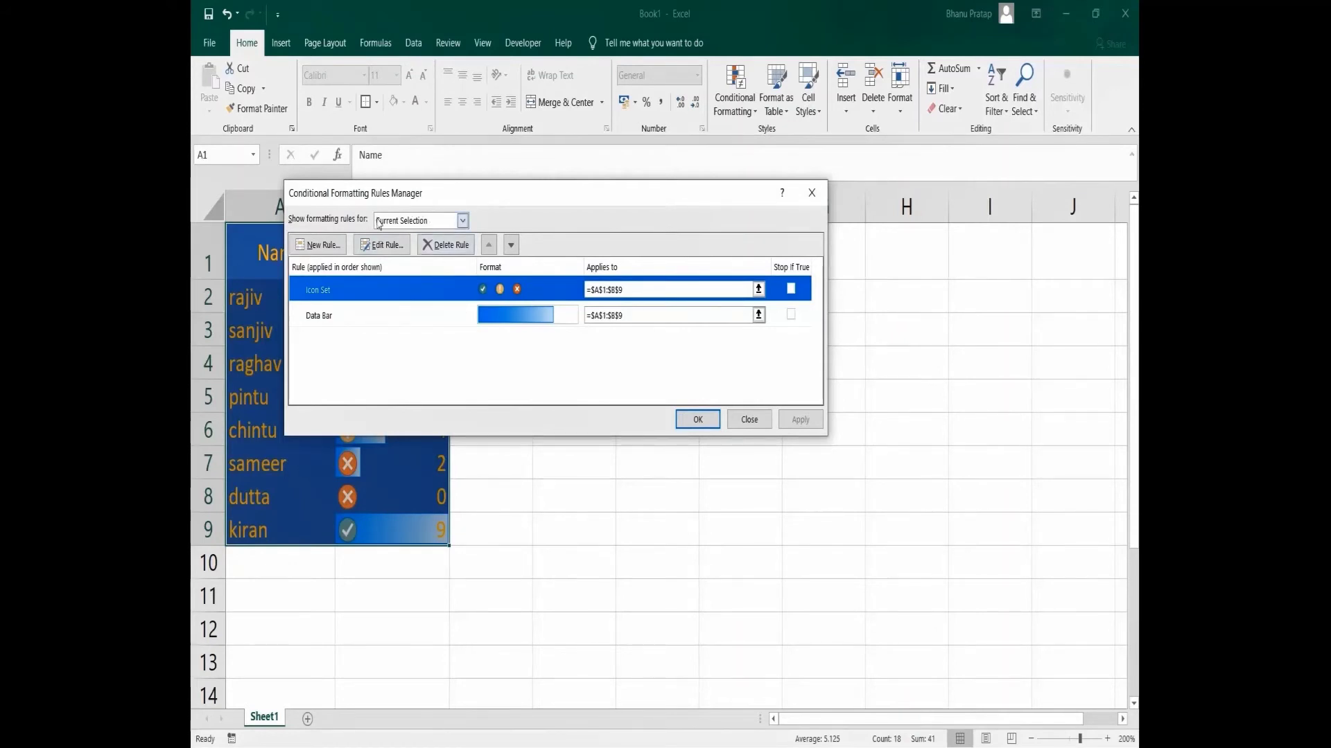
pyautogui.click(383, 245)
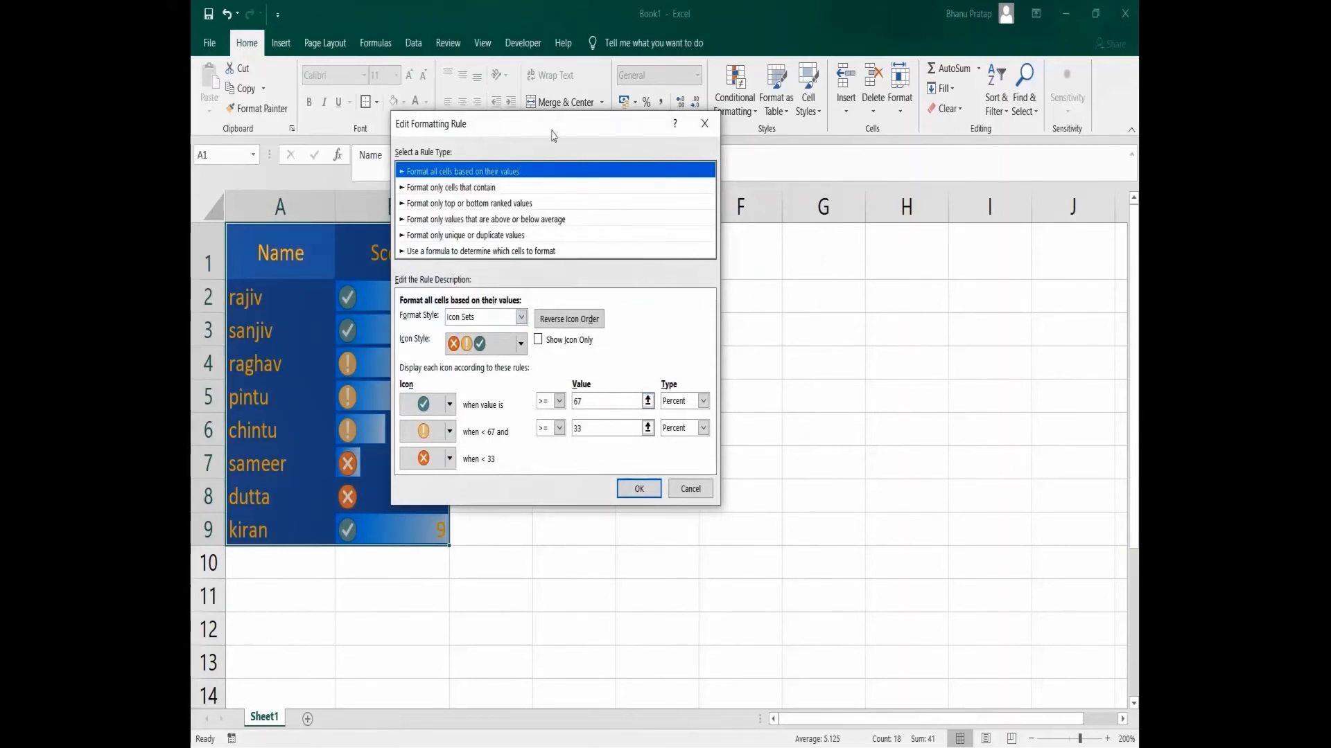
pyautogui.moveTo(554, 135); pyautogui.dragTo(624, 230)
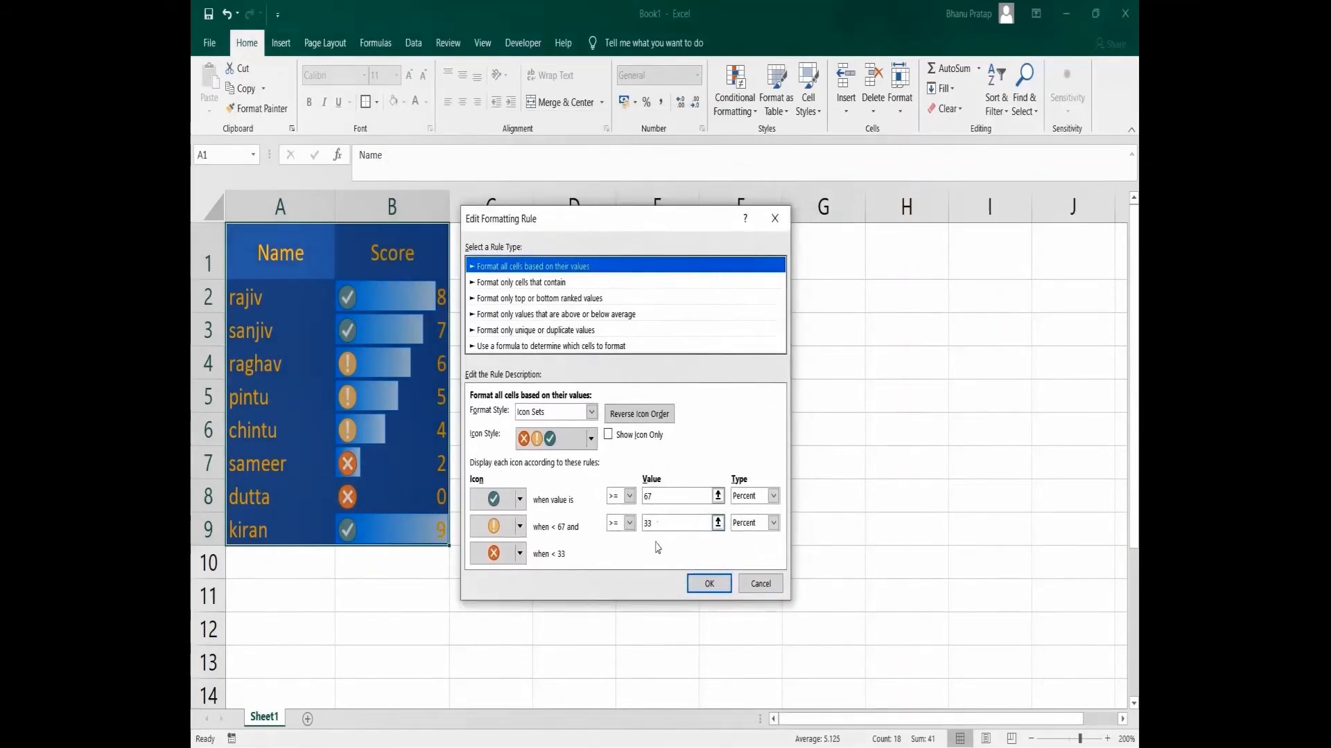
# Change the check icon's threshold type to Number and set its value to 8.
pyautogui.click(661, 496)
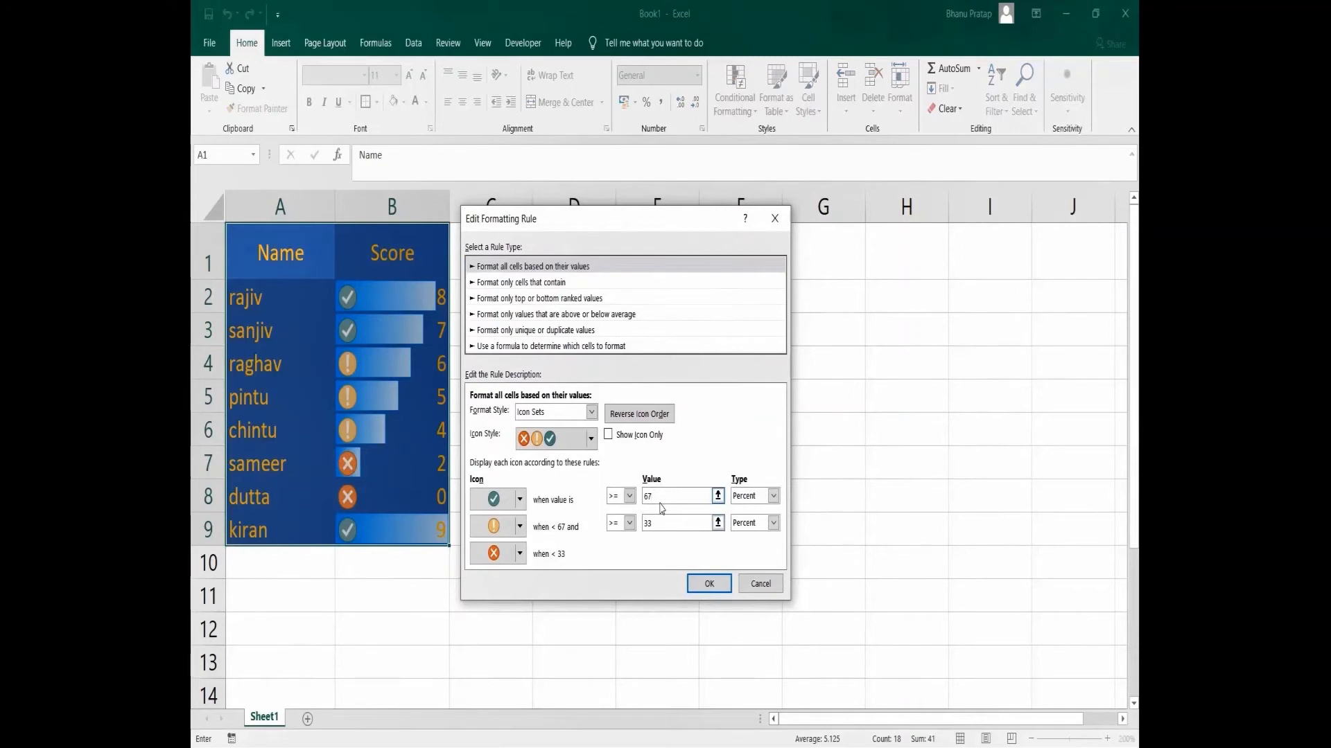
pyautogui.moveTo(577, 219); pyautogui.dragTo(615, 182)
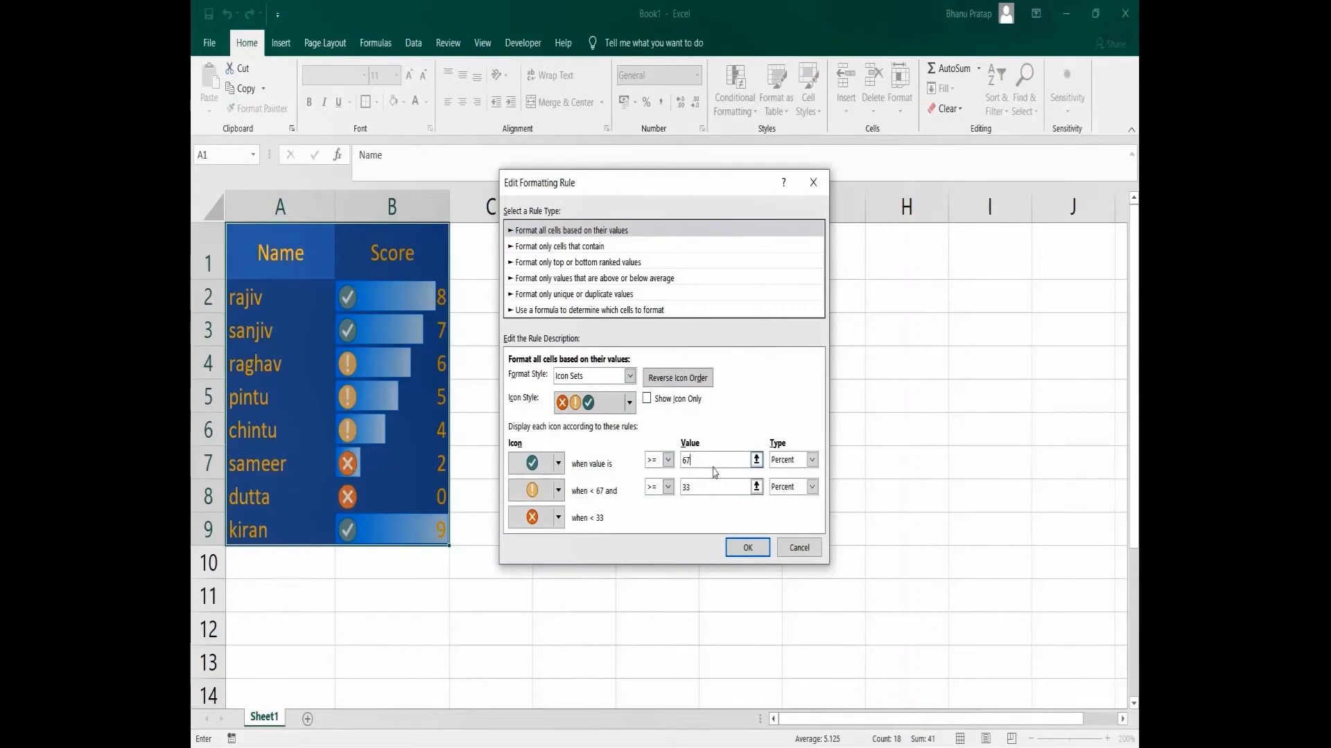
pyautogui.click(813, 462)
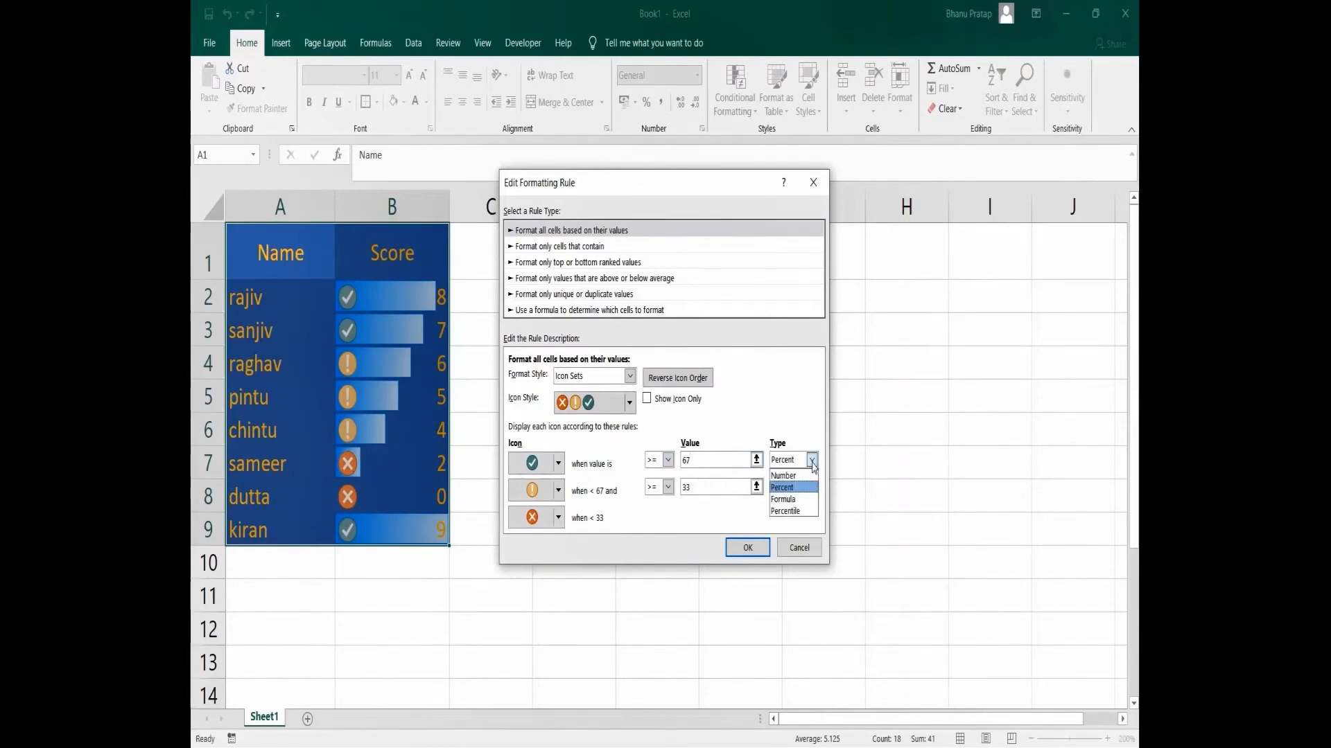
pyautogui.click(788, 477)
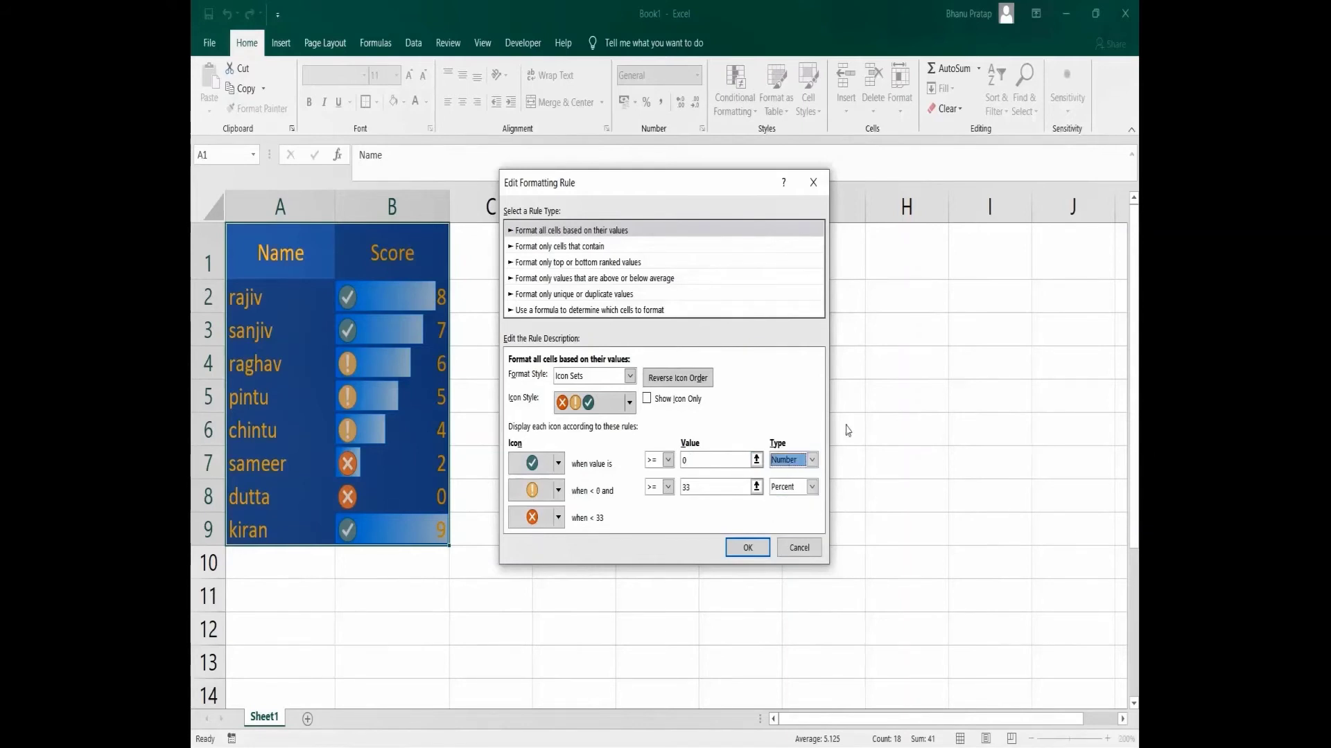
pyautogui.click(710, 460)
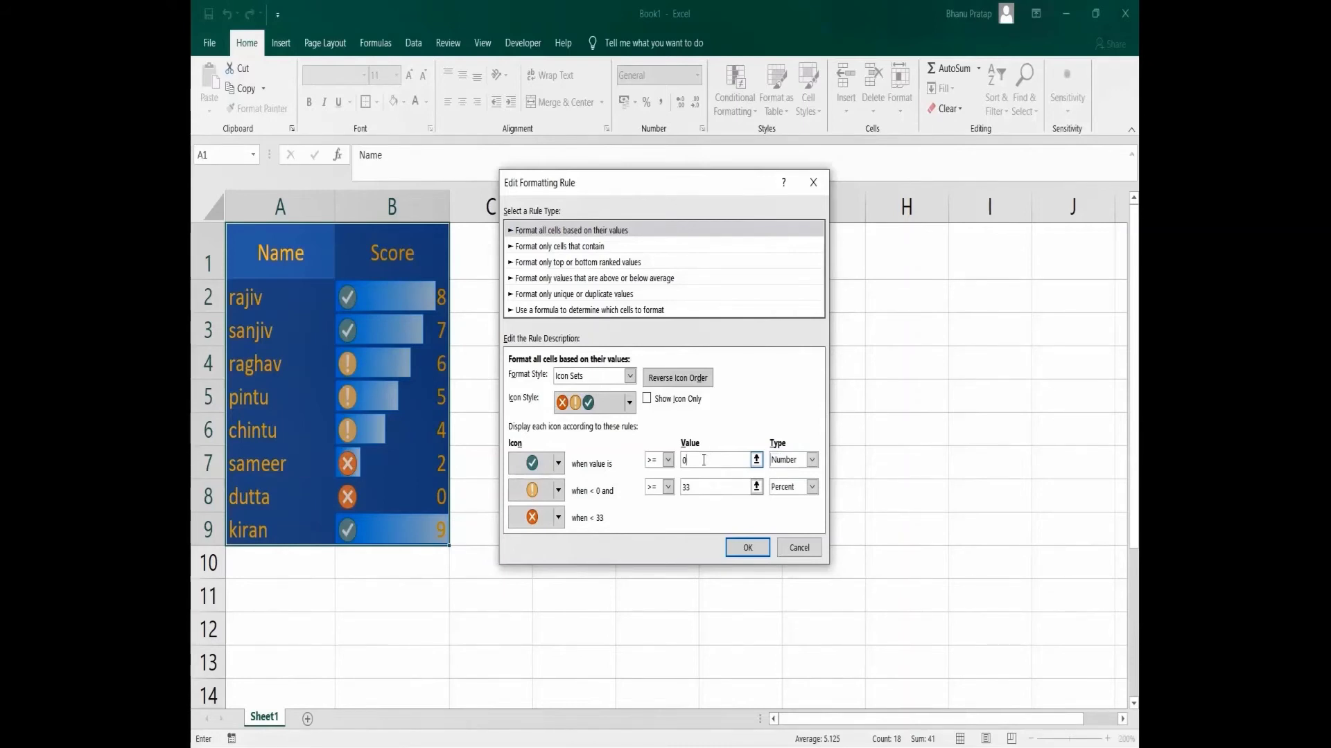
pyautogui.write('8')
# Set the exclamation icon's threshold to 5 with type Number and apply the edited icon set rule.
pyautogui.click(708, 483)
pyautogui.press('BackSpace')
pyautogui.press('BackSpace')
pyautogui.click(810, 487)
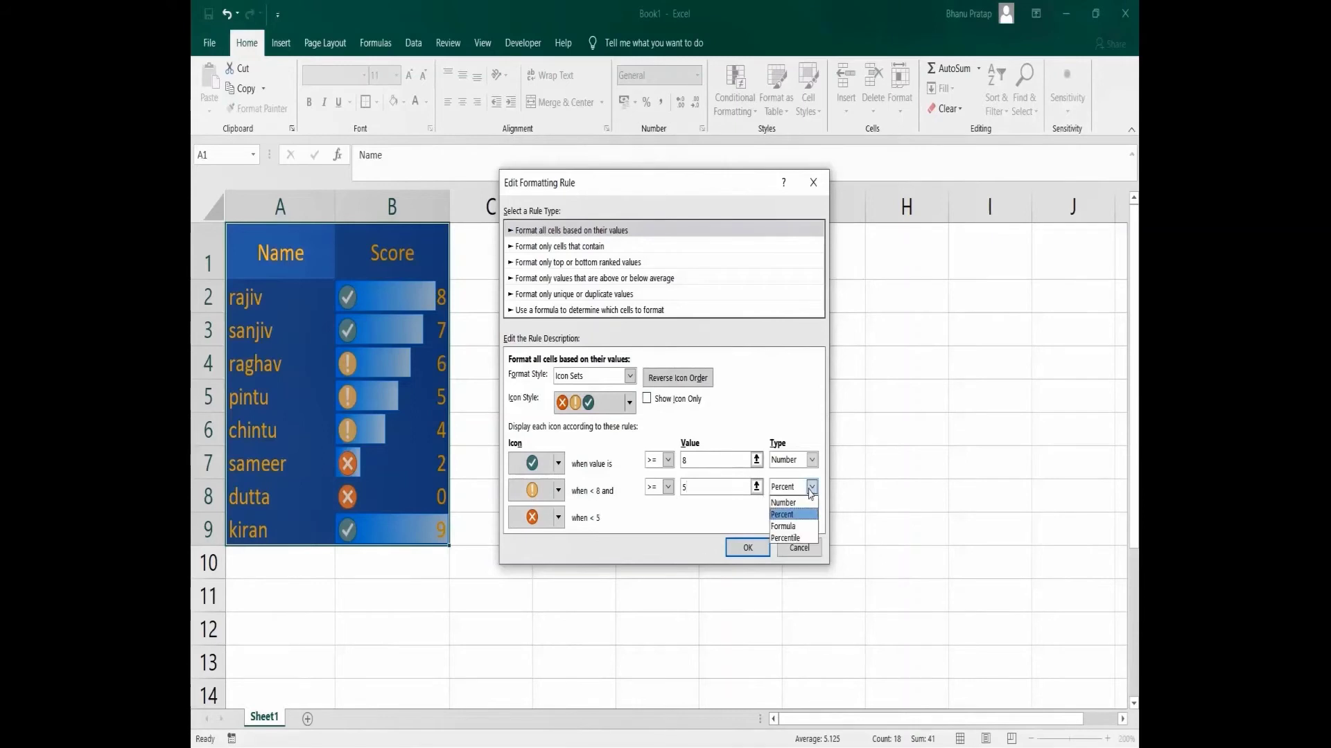
pyautogui.click(786, 502)
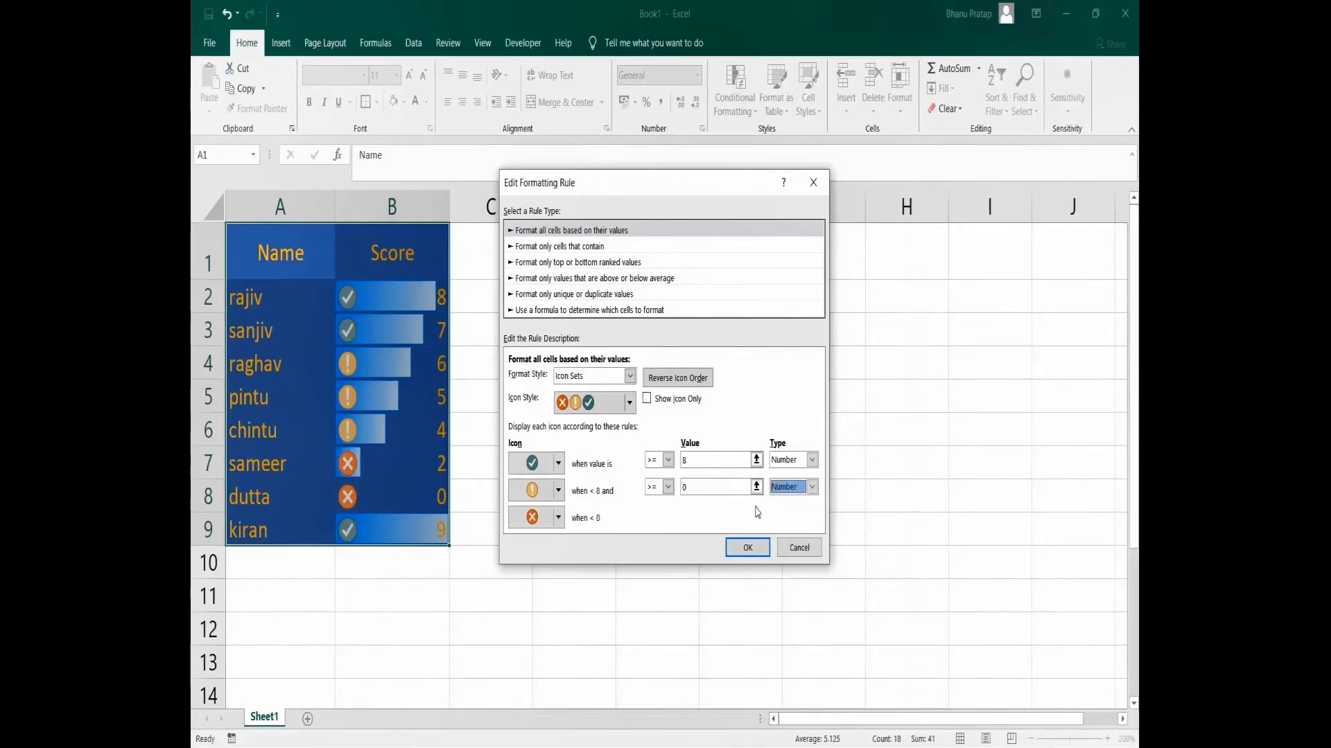
pyautogui.click(716, 480)
pyautogui.press('BackSpace')
pyautogui.click(756, 551)
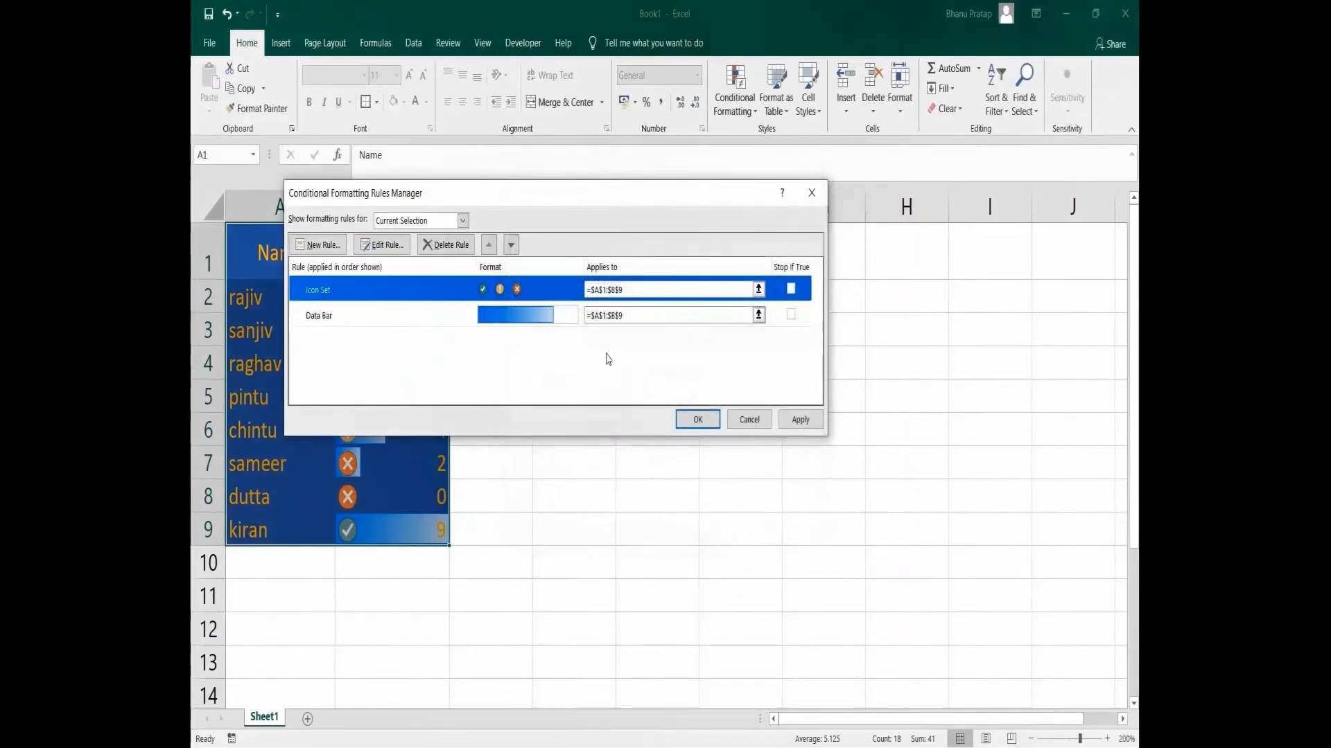
pyautogui.click(801, 419)
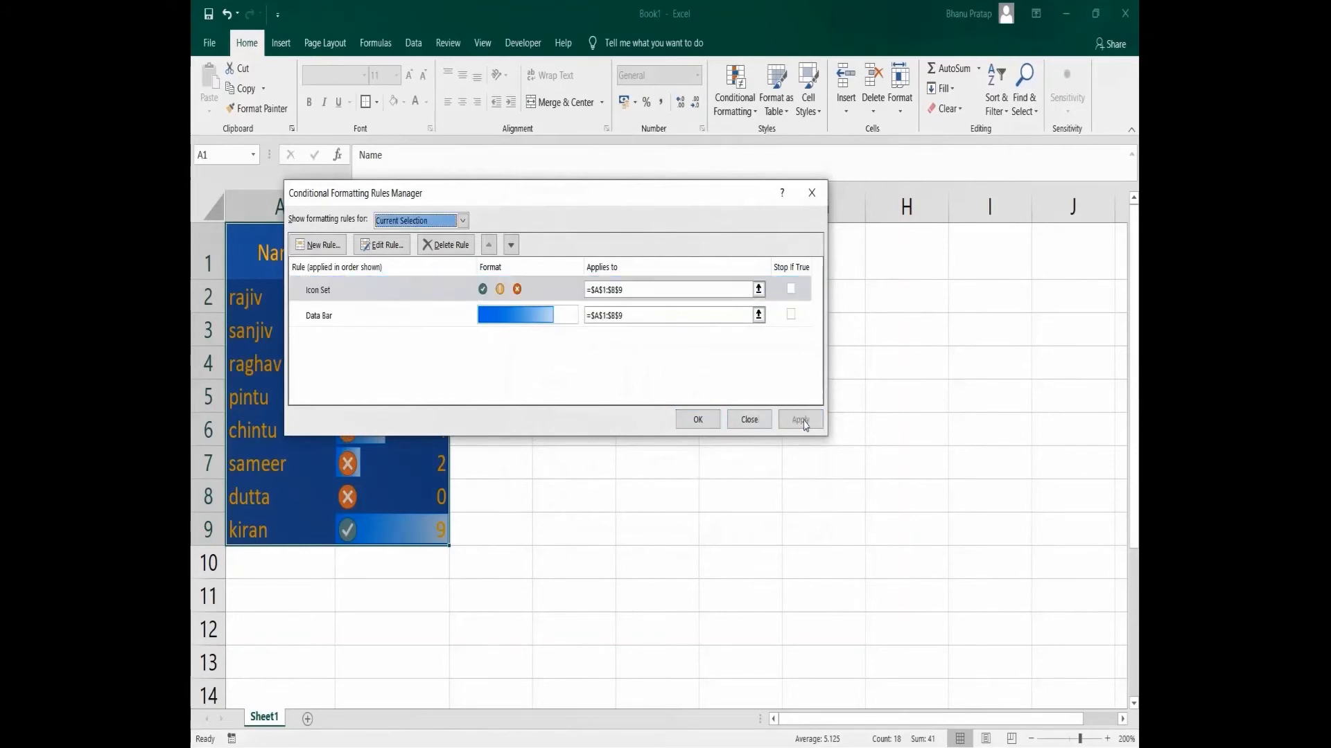
pyautogui.click(742, 419)
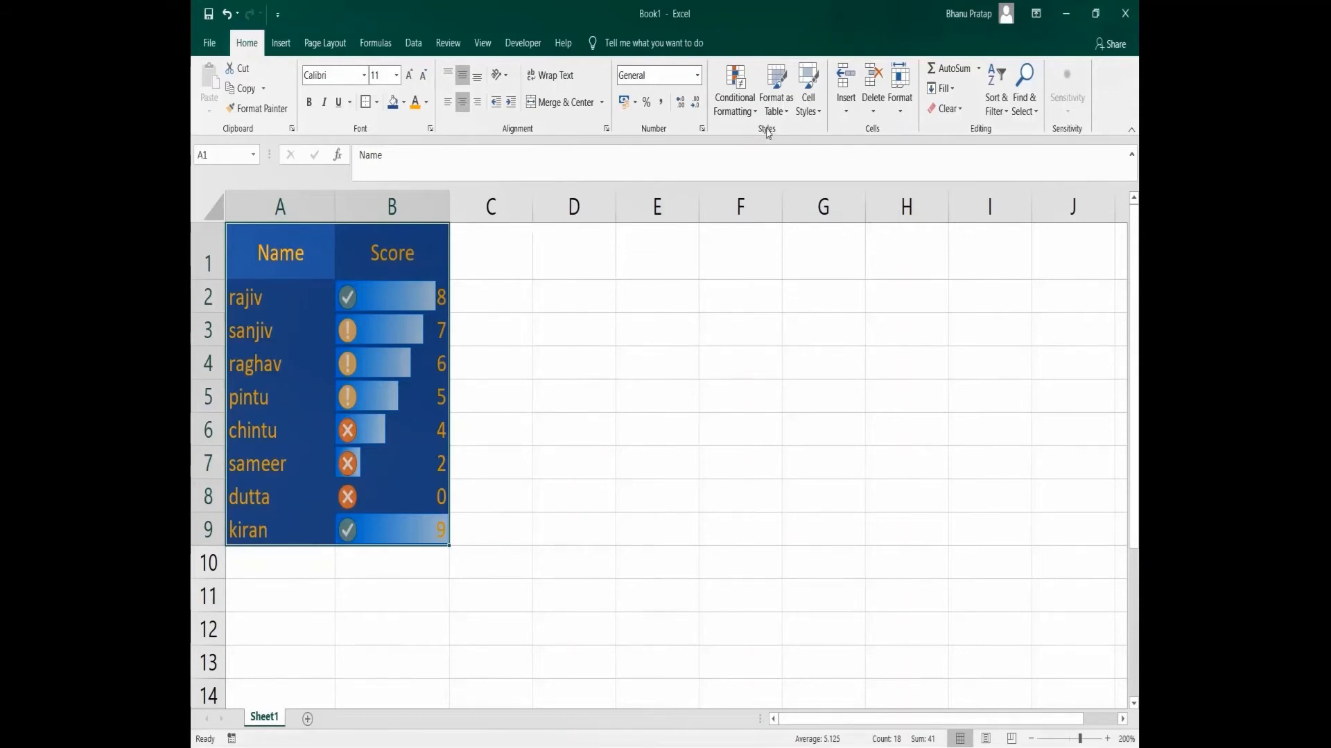
# Format A1:B9 as a table with headers using a Medium table style.
pyautogui.click(776, 104)
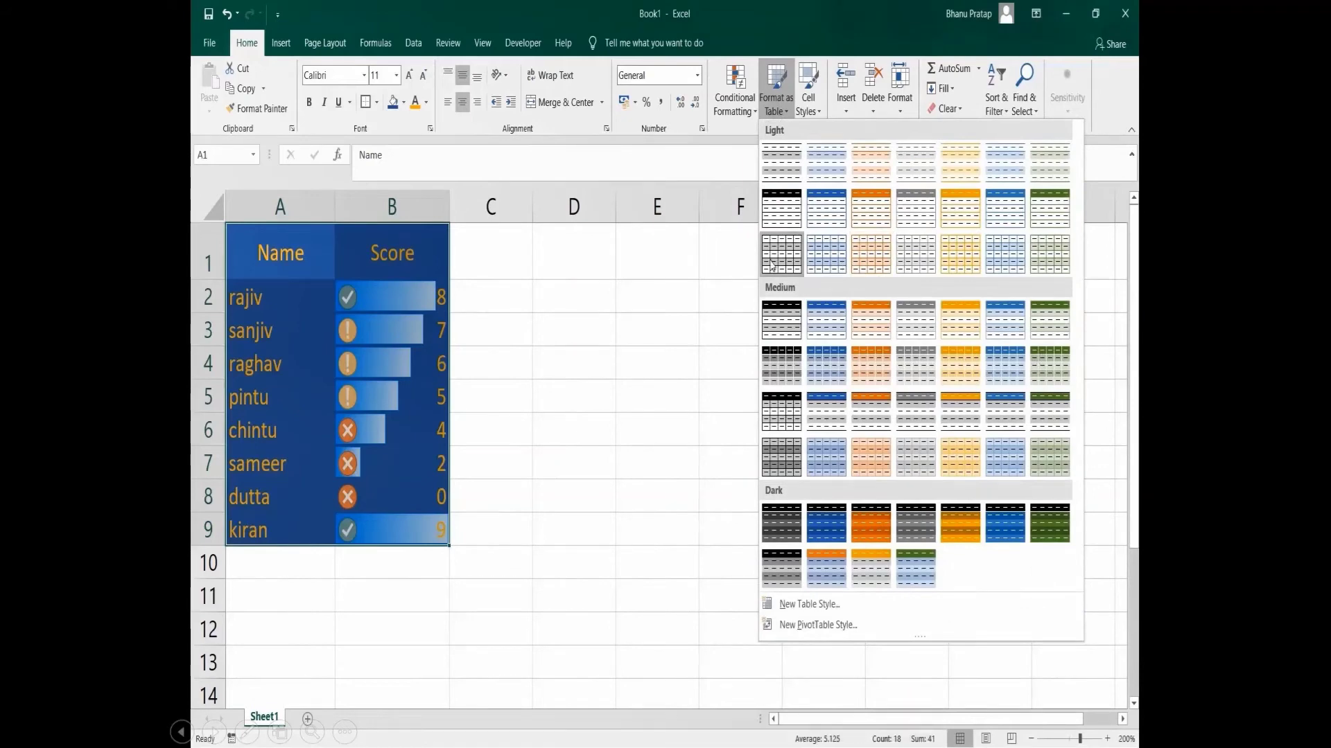
pyautogui.click(781, 409)
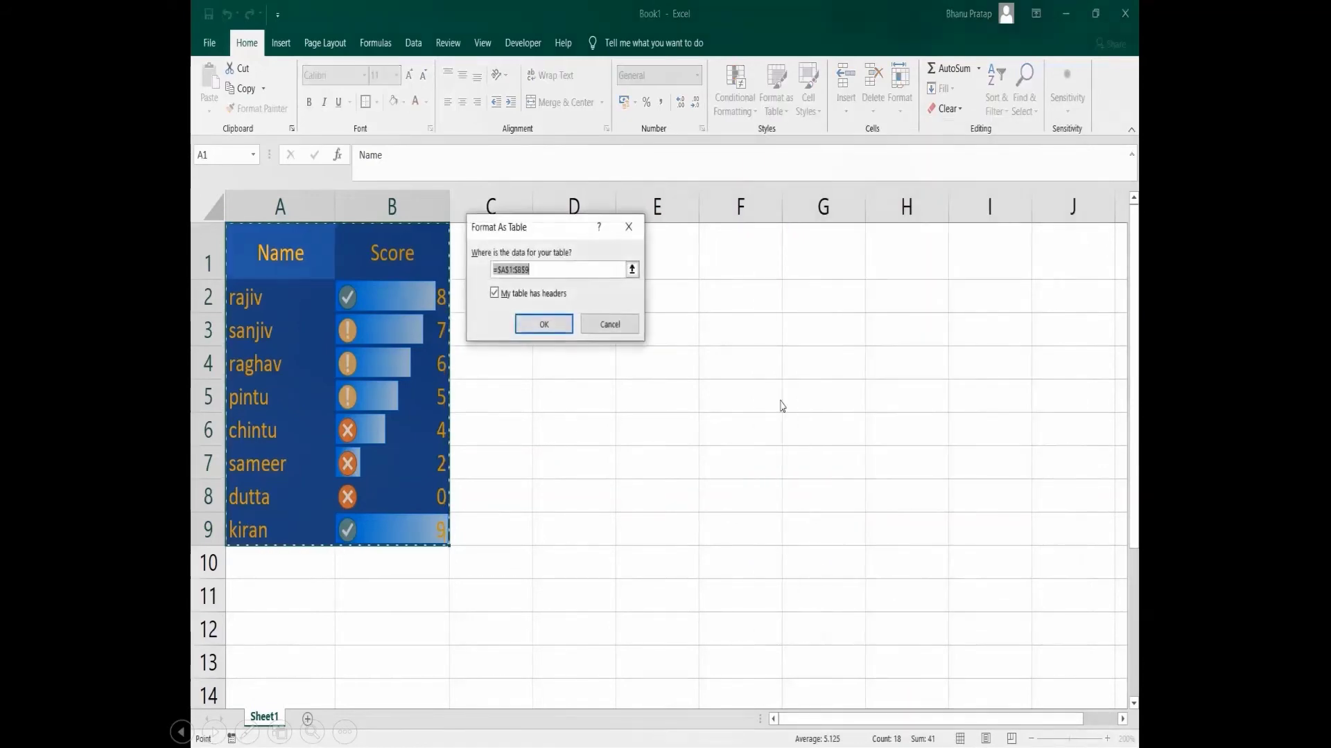
pyautogui.click(558, 326)
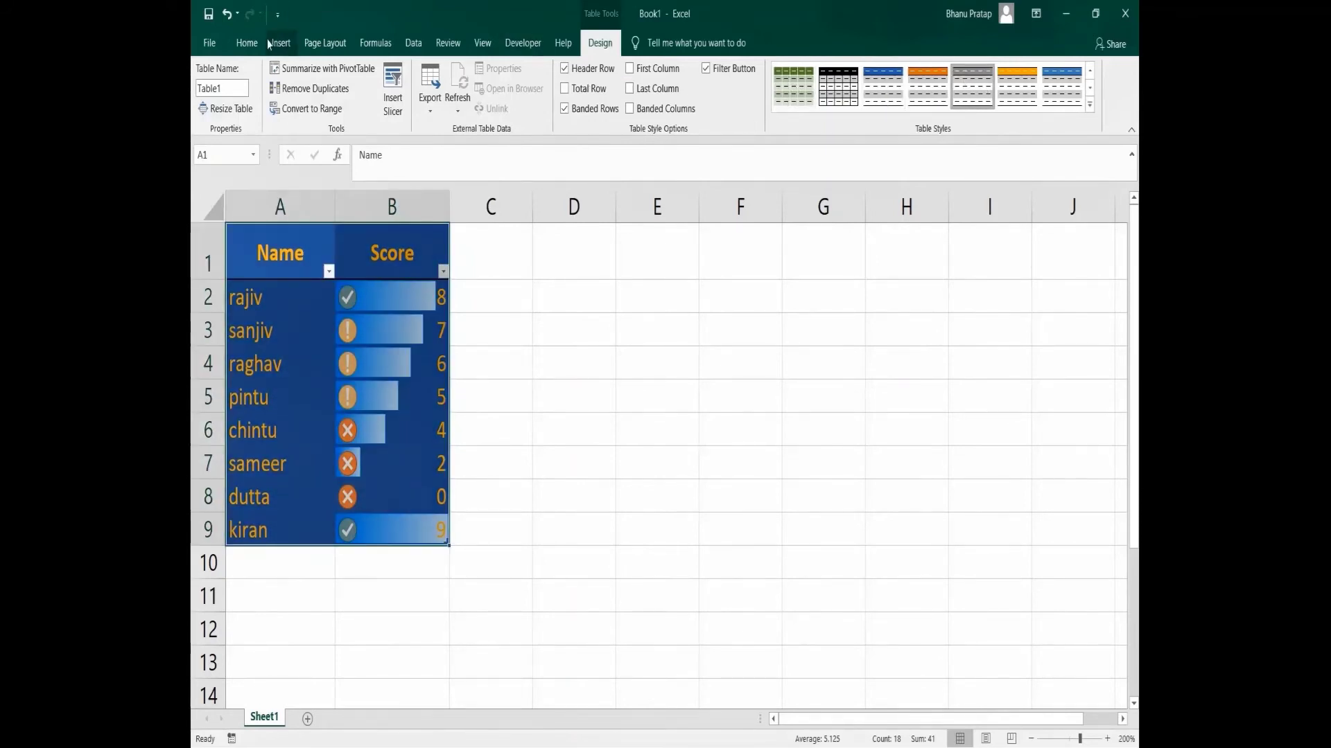
# Apply the 40% - Accent1 themed cell style to the Name and Score table.
pyautogui.click(247, 43)
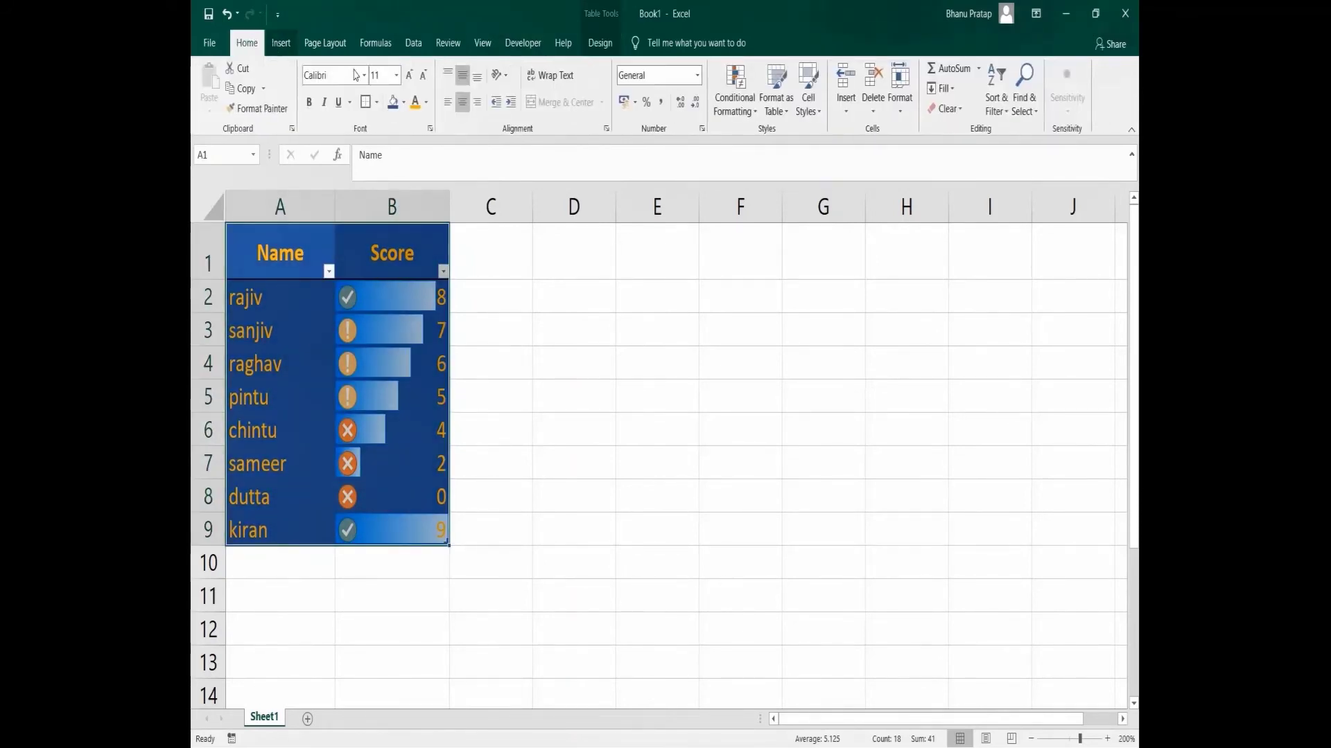
pyautogui.click(808, 97)
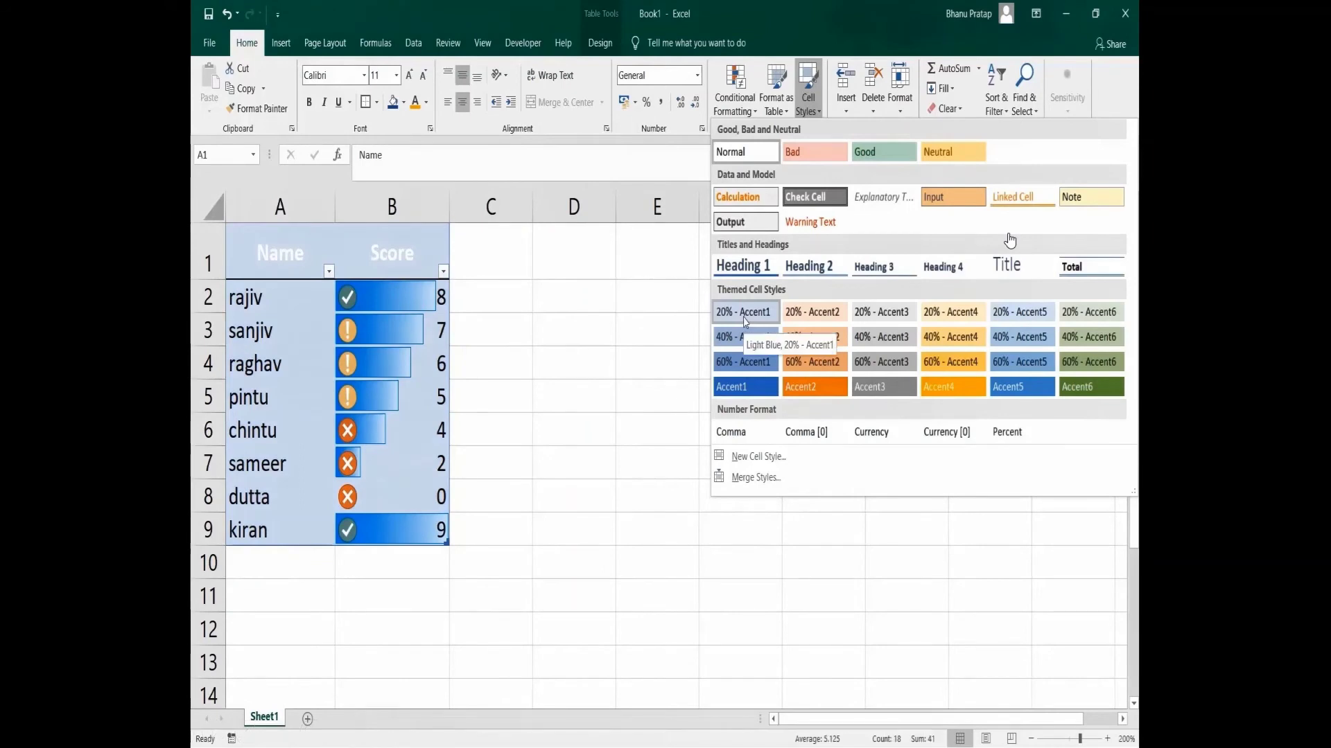
pyautogui.click(745, 337)
pyautogui.click(523, 274)
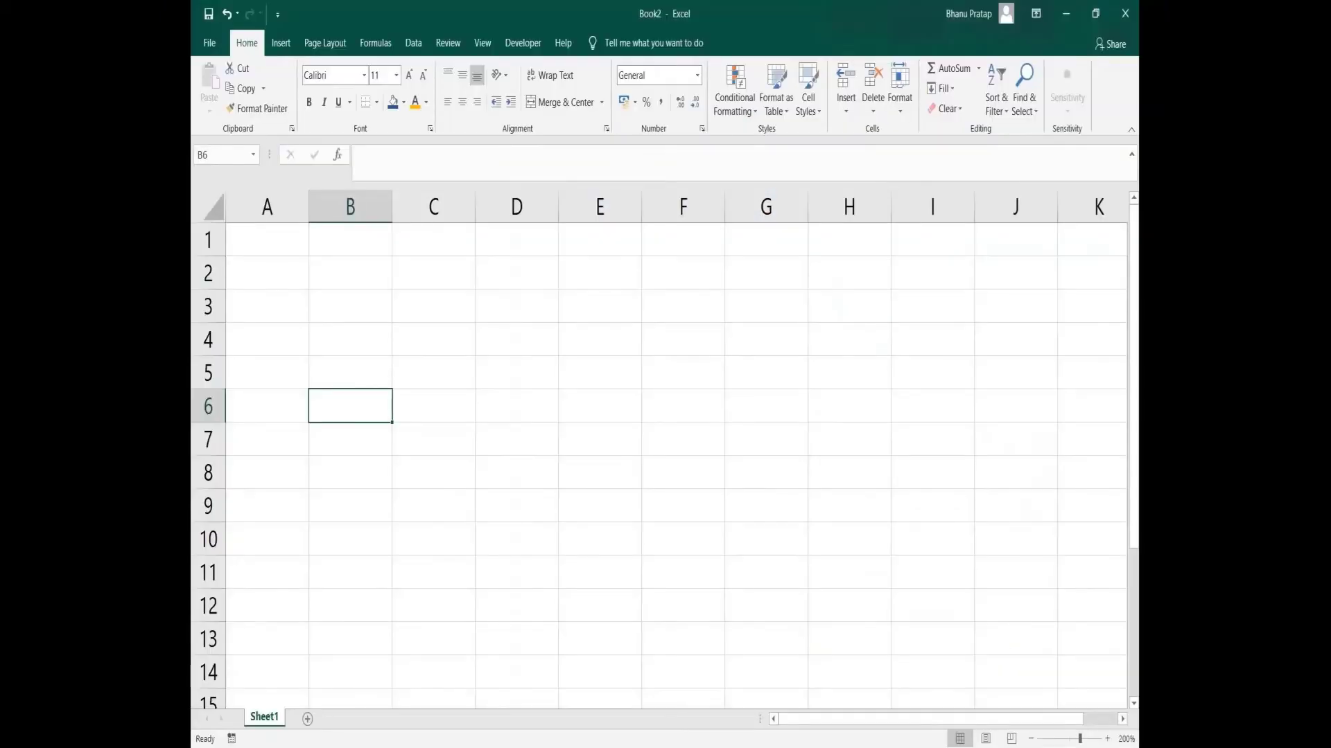
pyautogui.moveTo(797, 500)
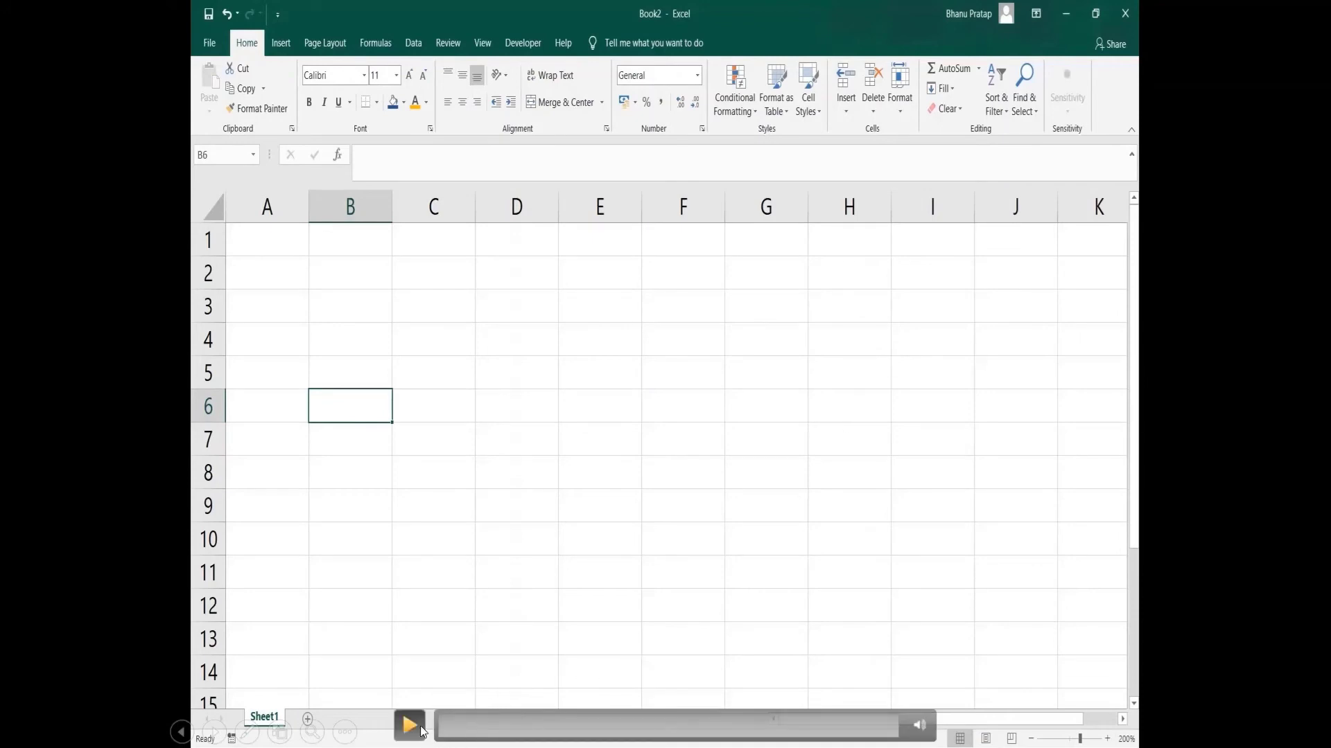
pyautogui.click(420, 731)
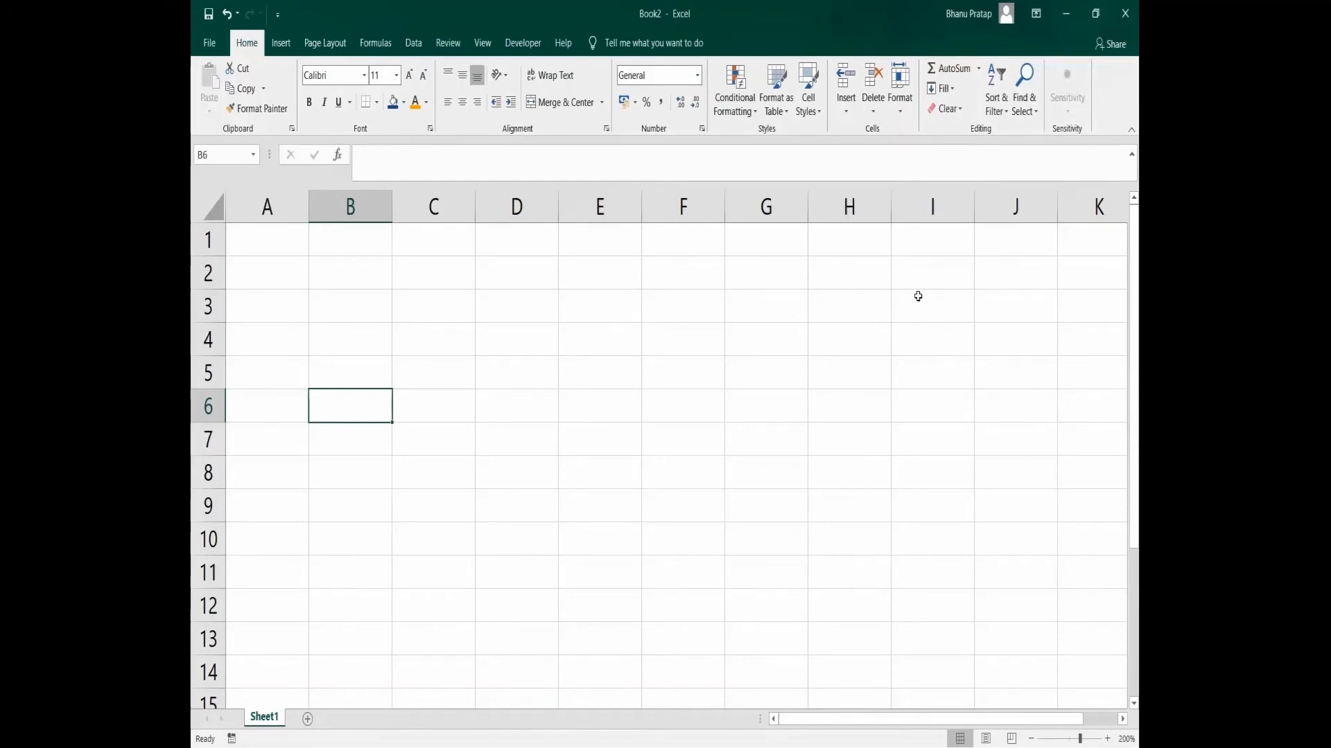
# Enter january in C2 and autofill the month names down through C10.
pyautogui.click(447, 284)
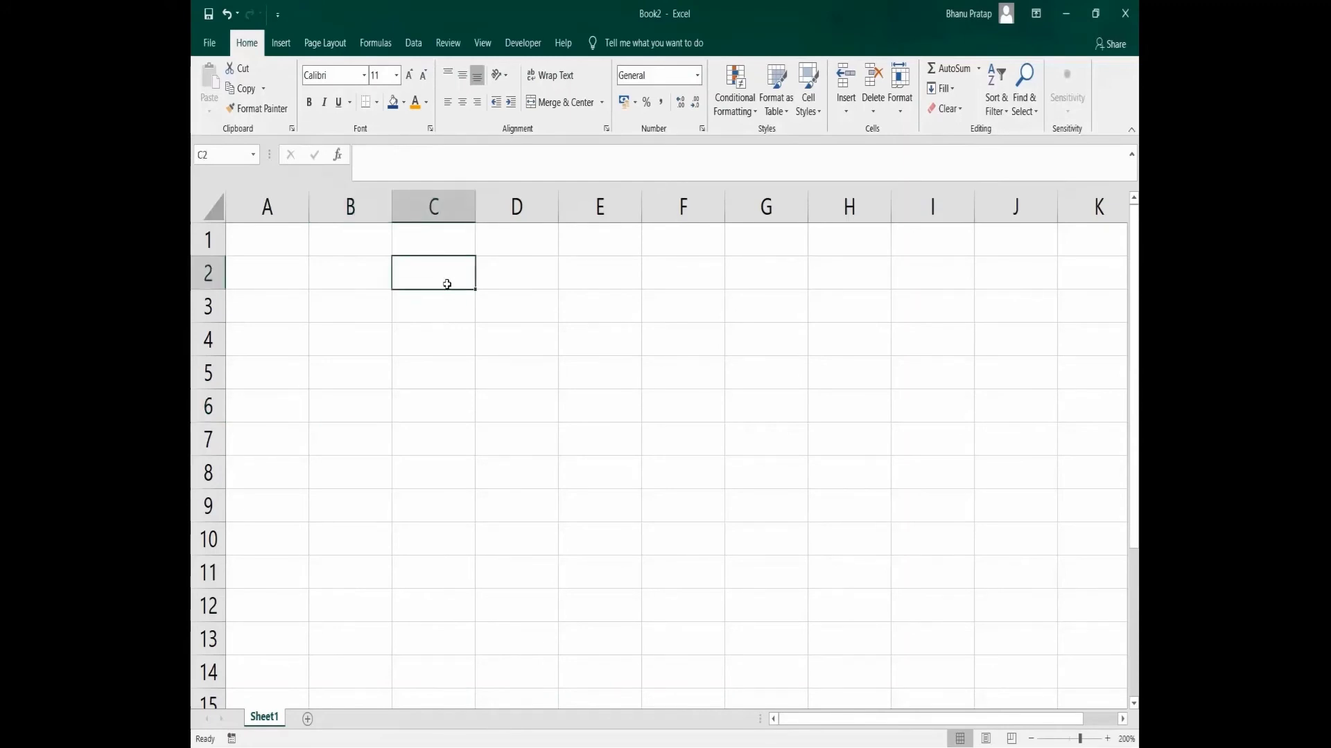
pyautogui.write('january')
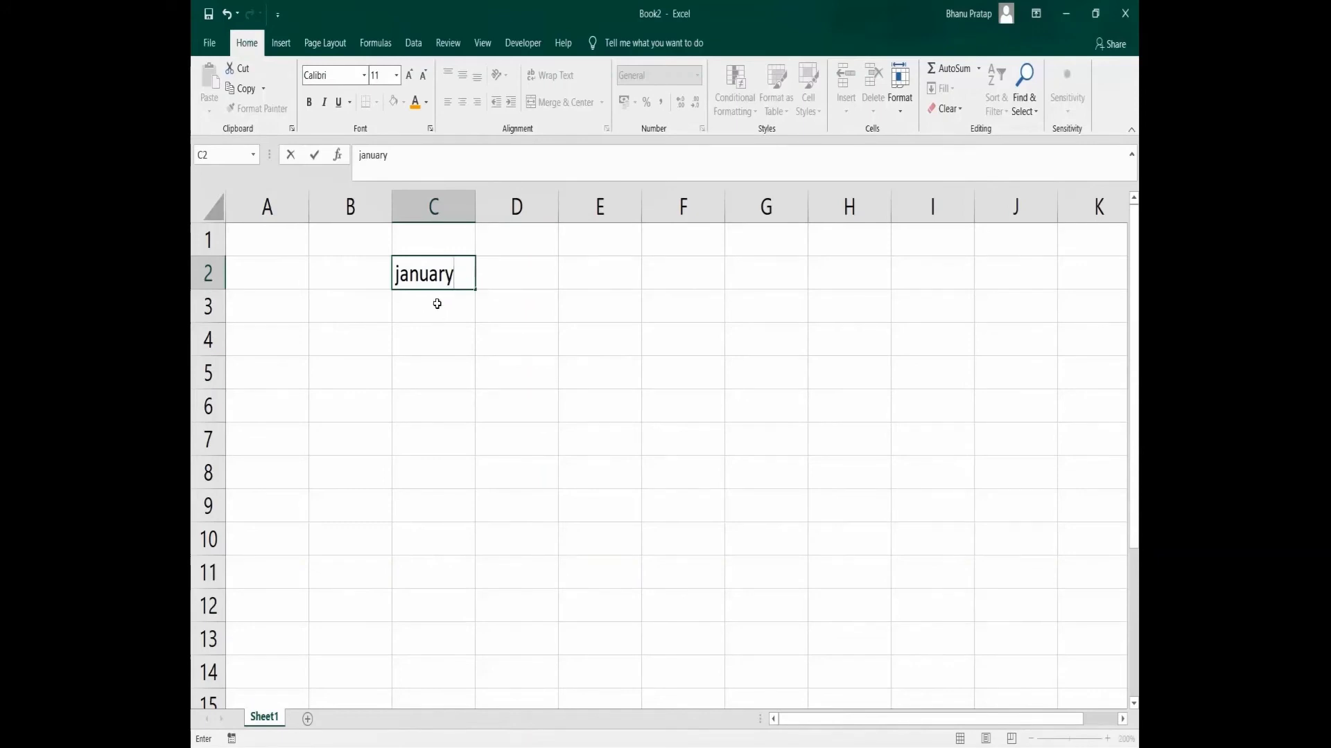
pyautogui.click(439, 302)
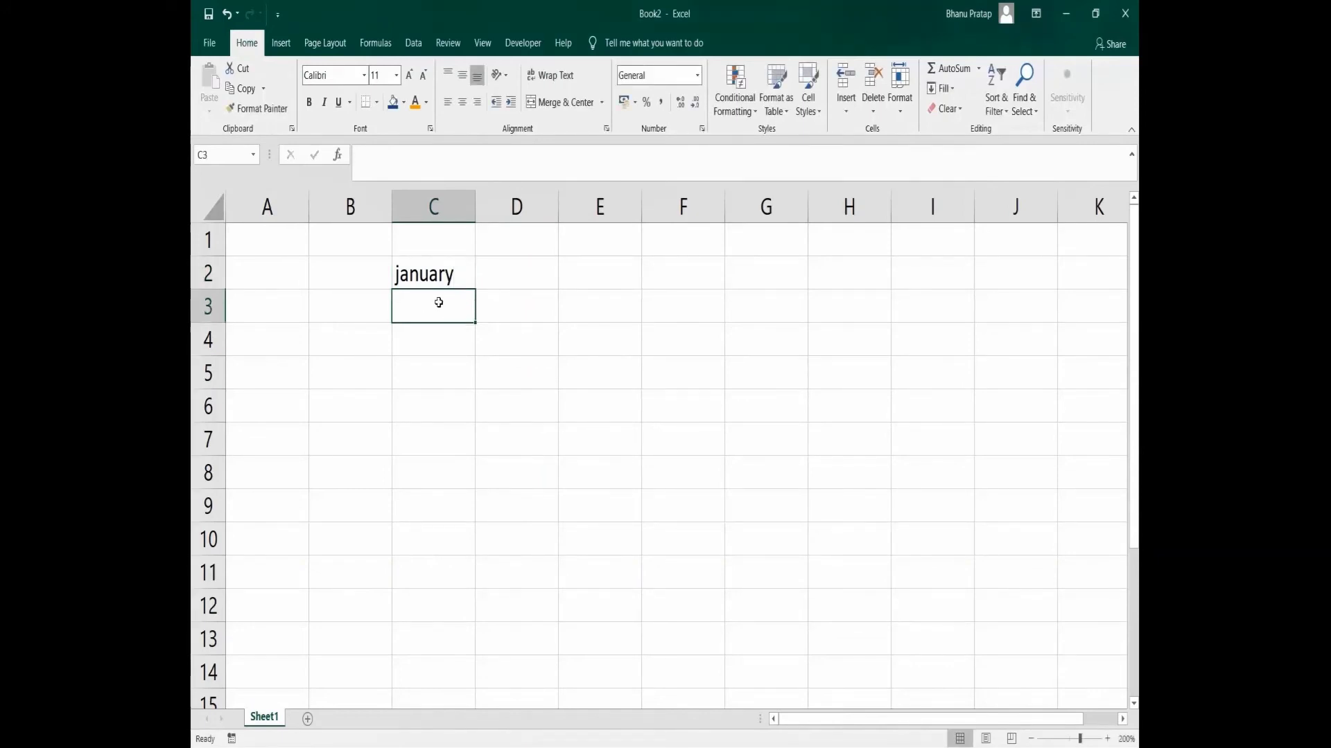
pyautogui.click(433, 271)
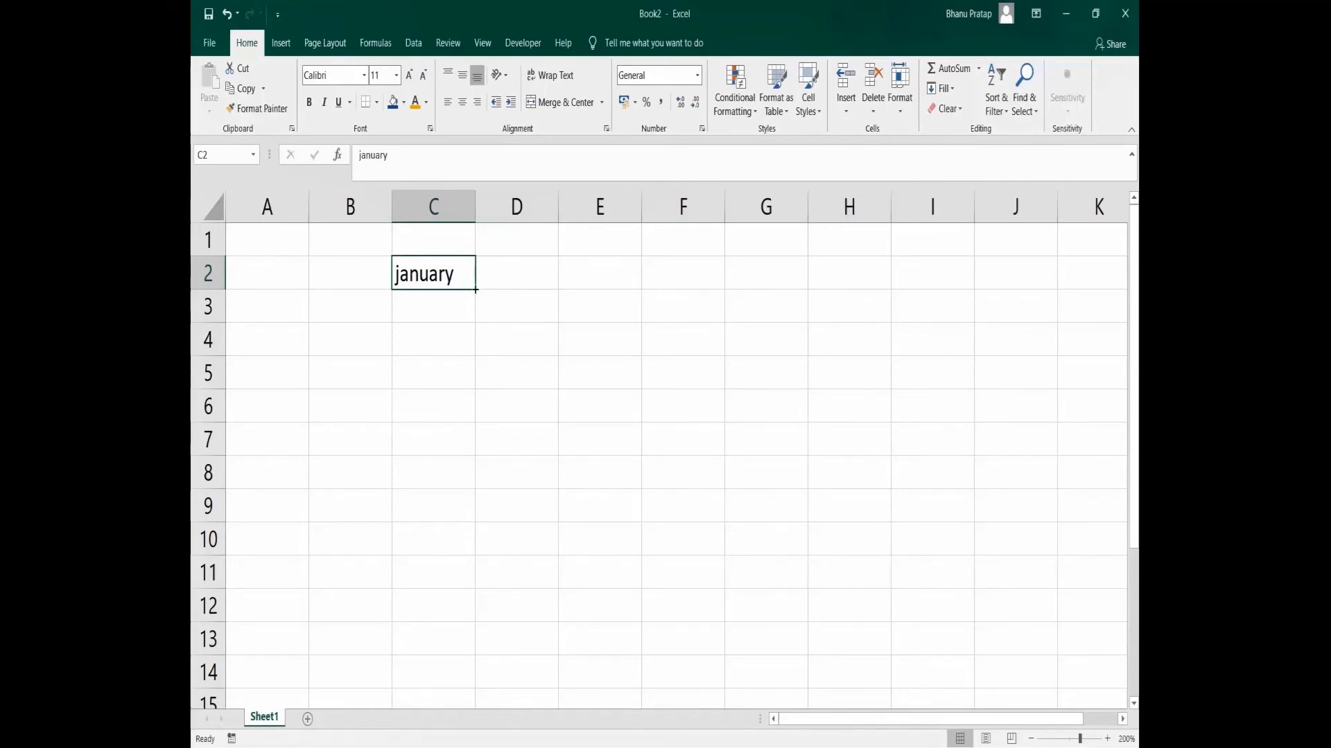
pyautogui.moveTo(475, 289); pyautogui.dragTo(474, 321)
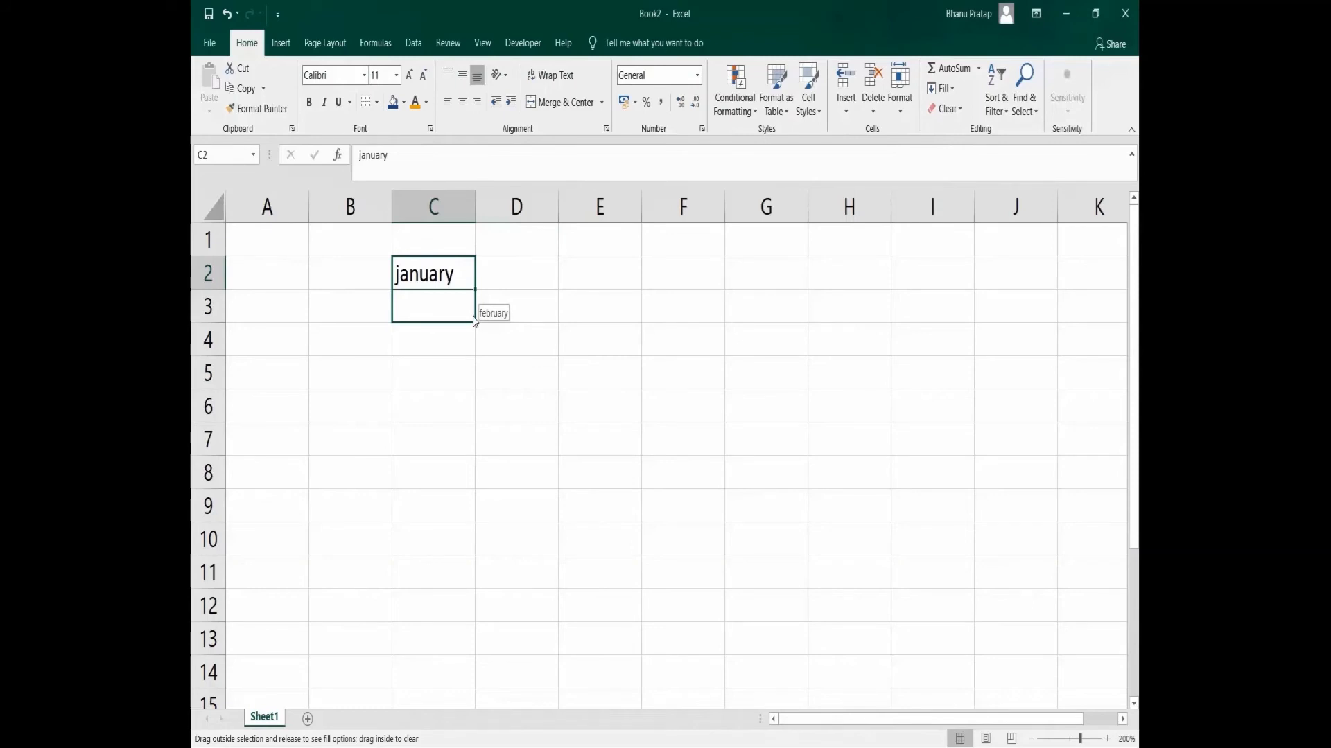
pyautogui.moveTo(475, 329); pyautogui.dragTo(456, 553)
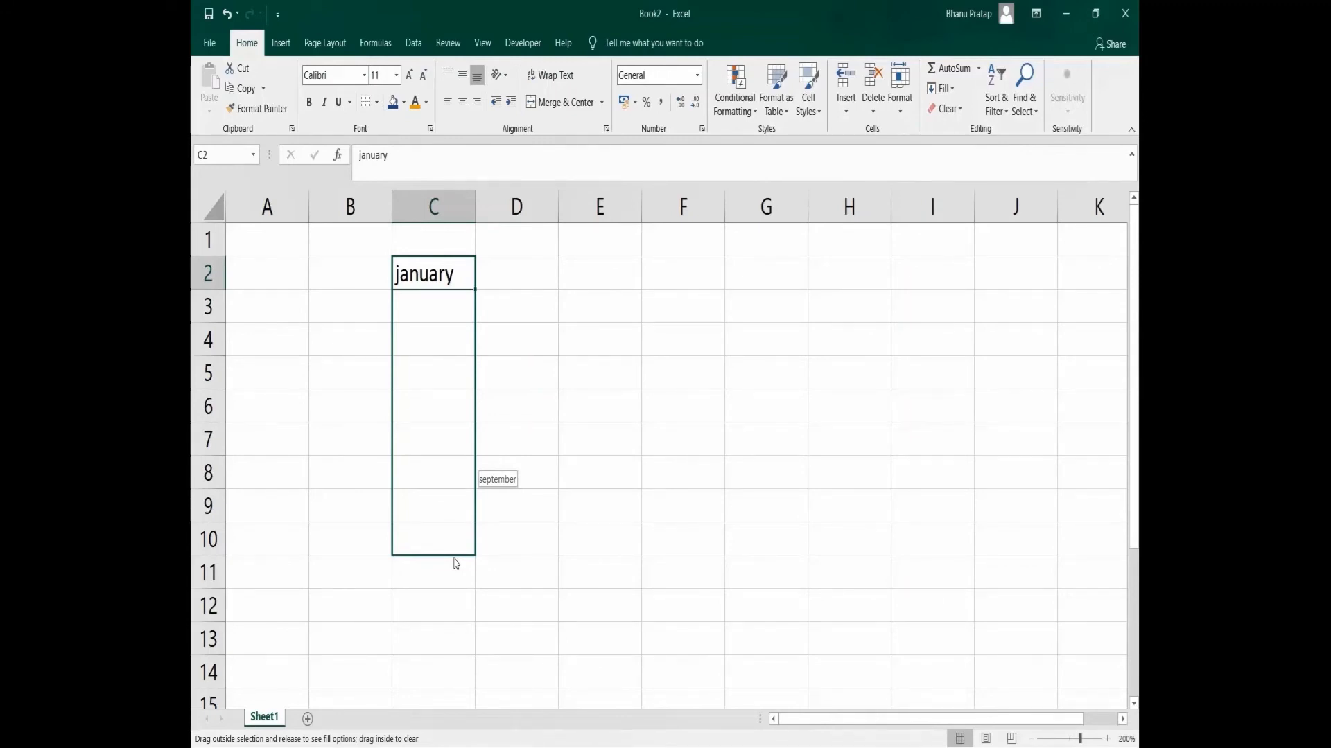
pyautogui.moveTo(455, 562); pyautogui.dragTo(455, 563)
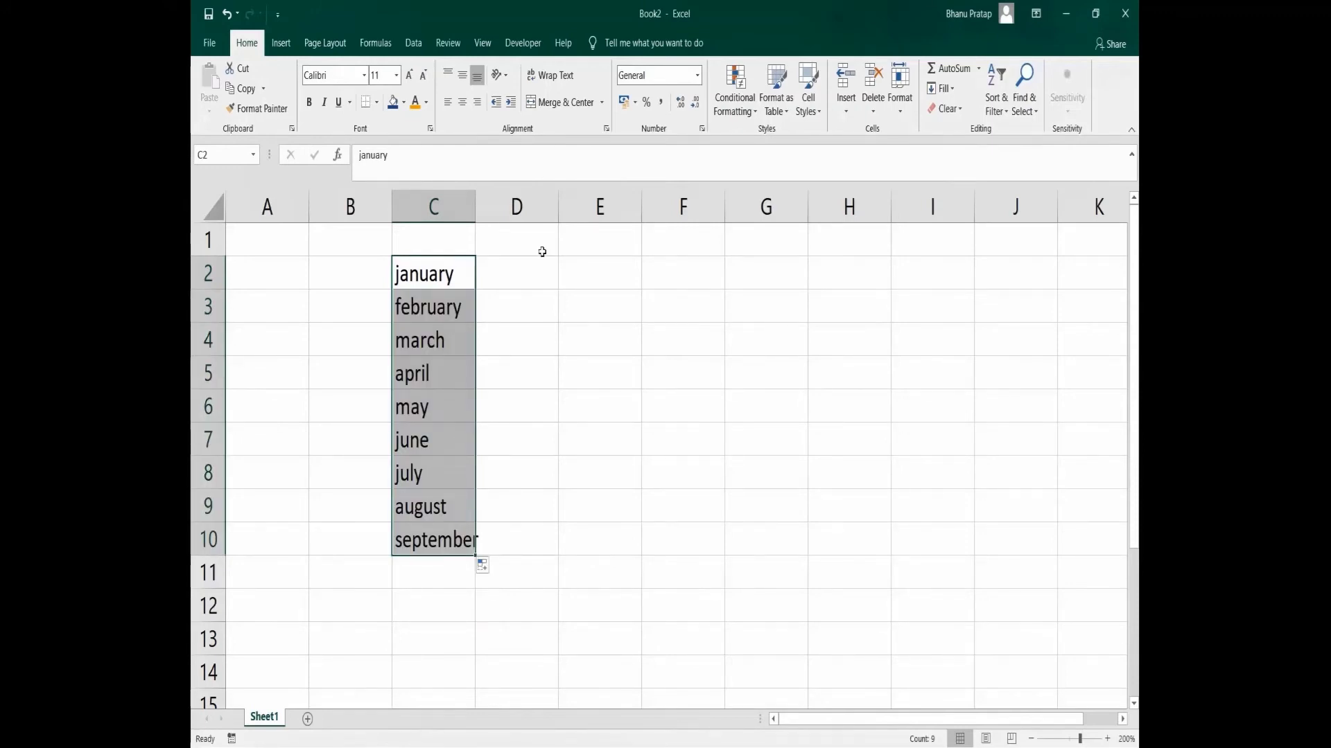
# Enter Monday in E2 and autofill the weekday names down through E8.
pyautogui.click(587, 263)
pyautogui.write('m')
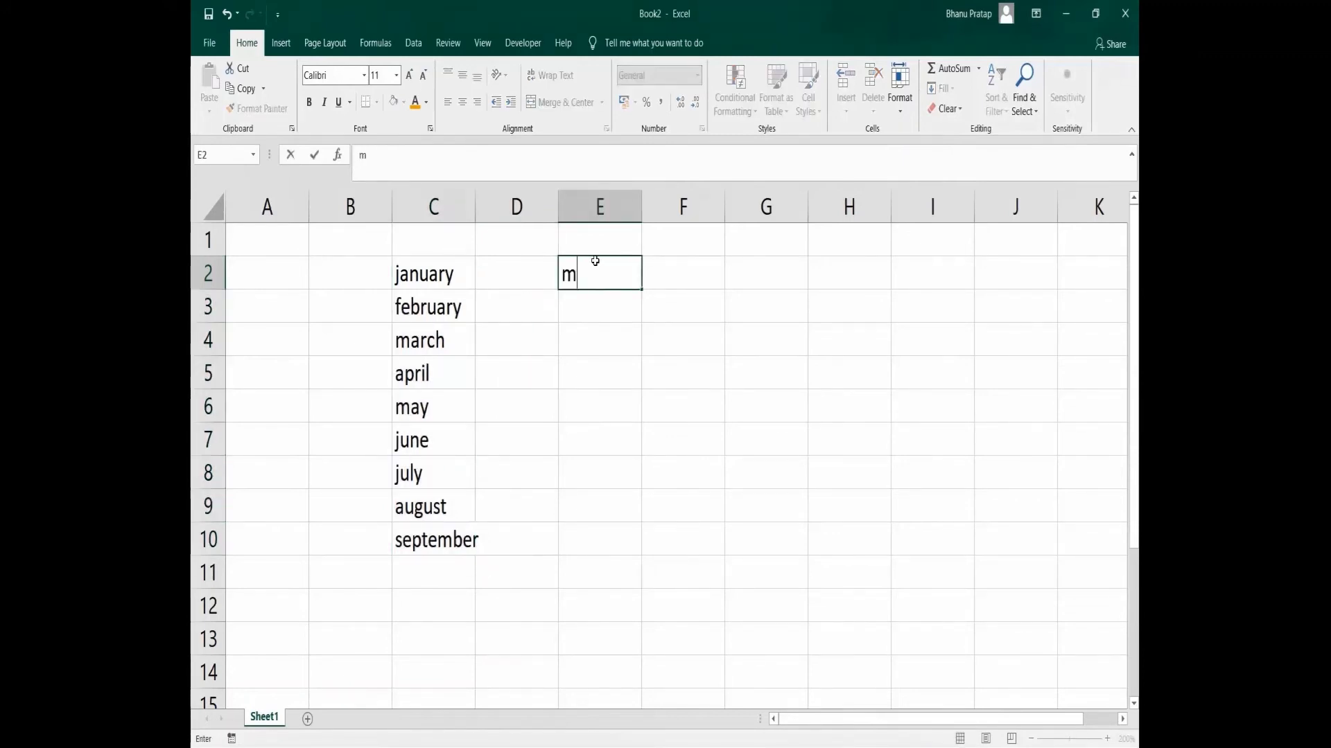
pyautogui.write('onday')
pyautogui.press('Return')
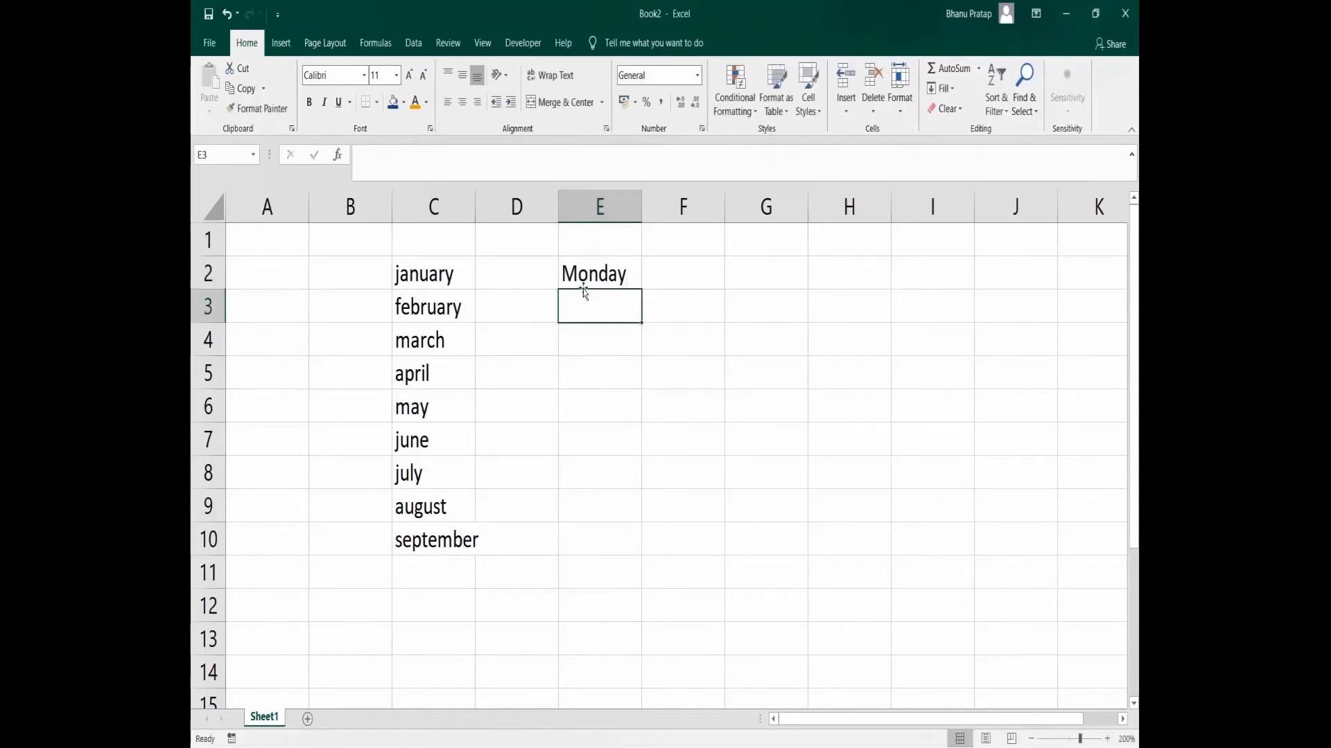
pyautogui.click(590, 271)
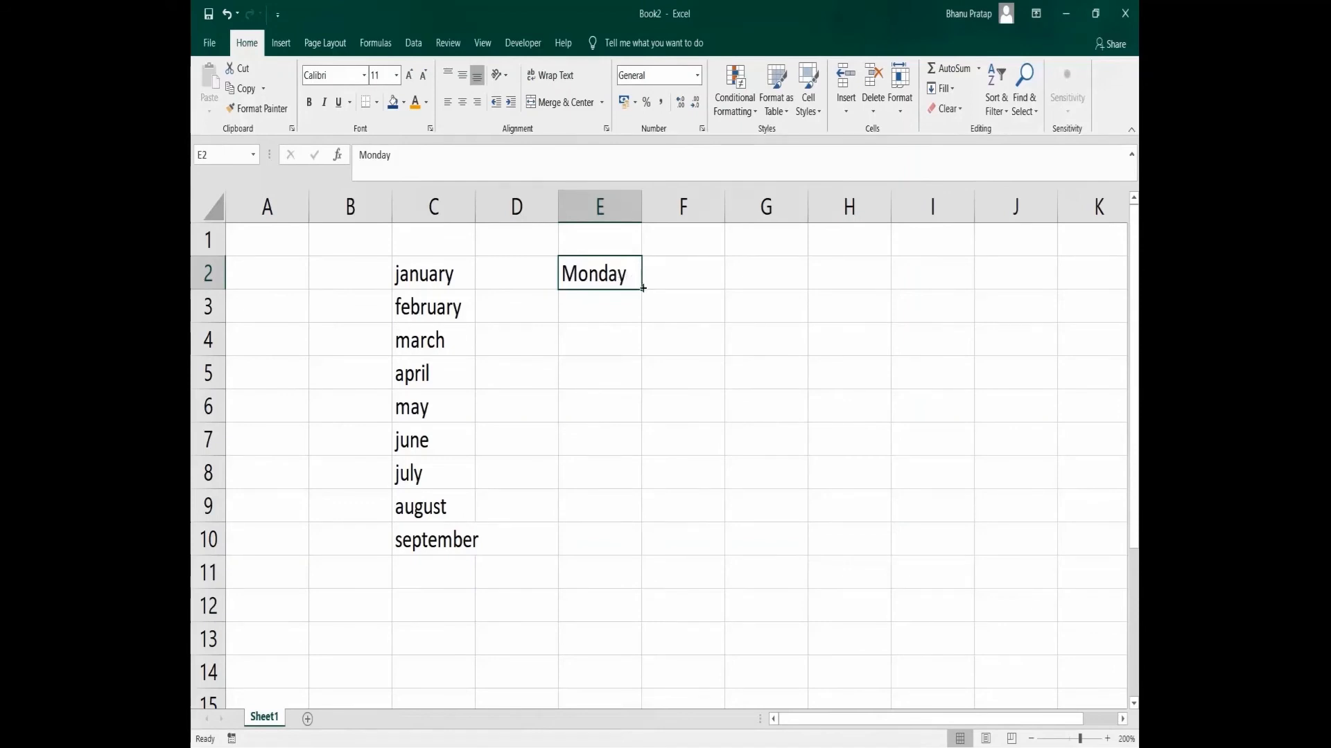
pyautogui.moveTo(642, 288); pyautogui.dragTo(644, 491)
pyautogui.click(598, 513)
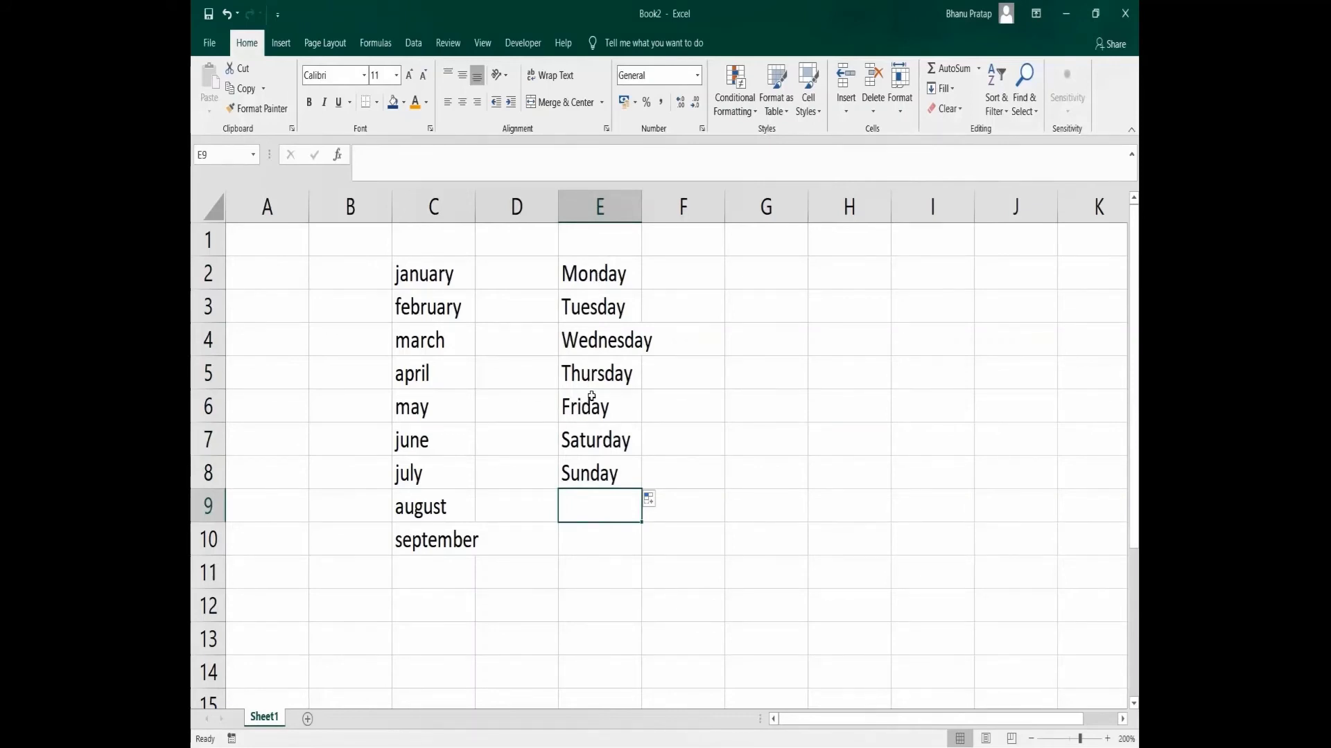
# Enter 1 in G2, autofill down to G8, and change the fill option to Fill Series.
pyautogui.click(753, 271)
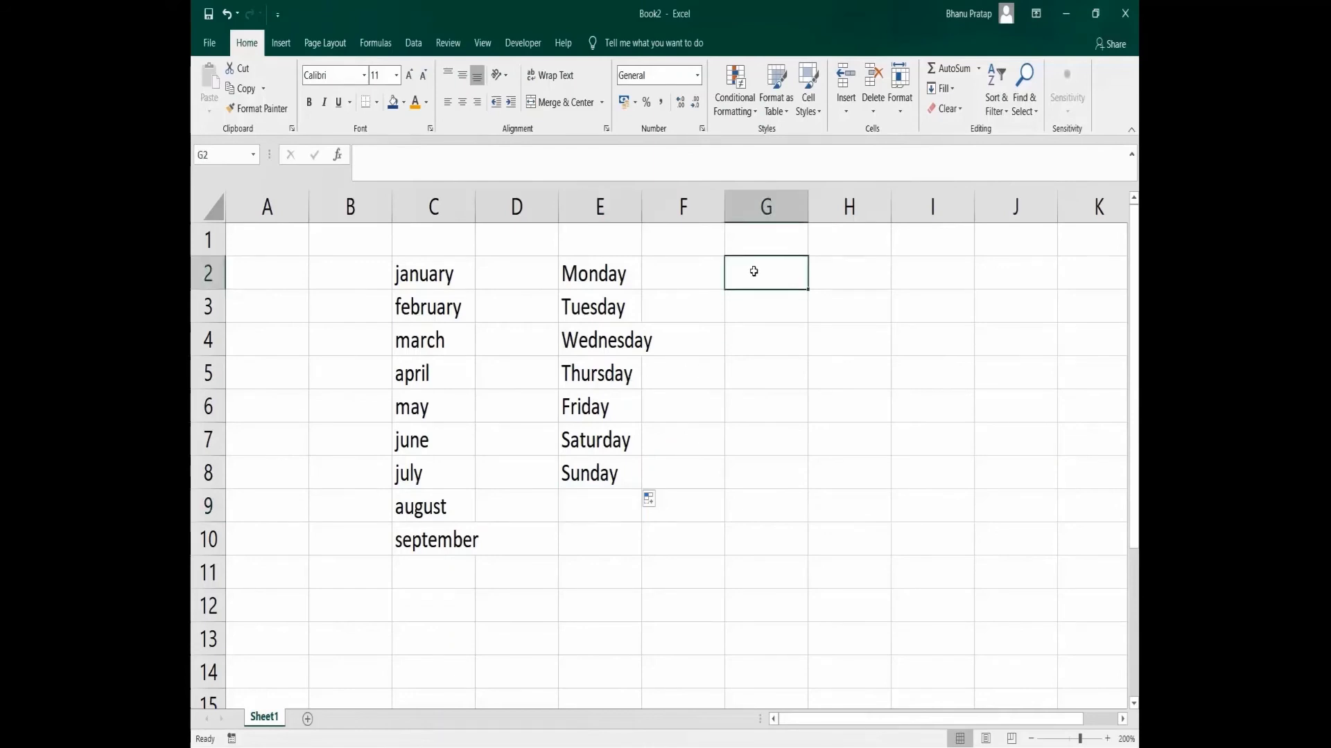
pyautogui.write('1')
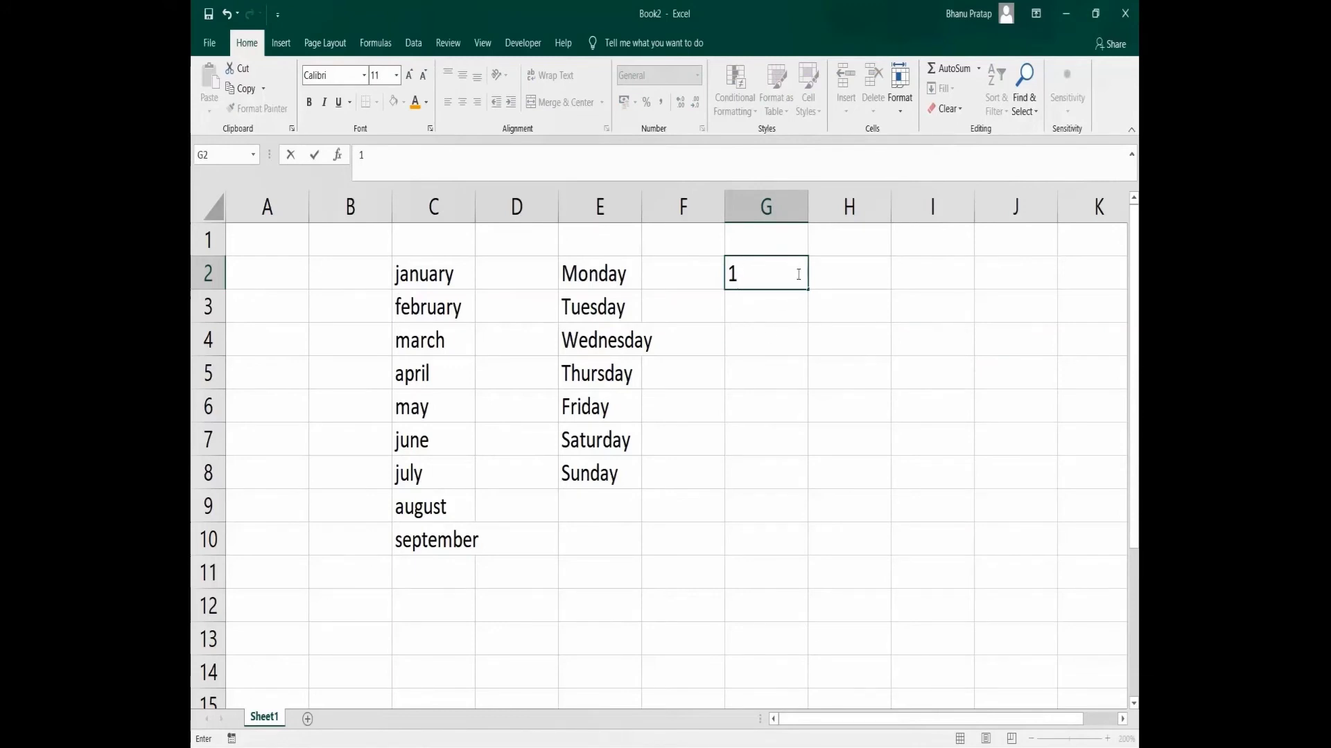
pyautogui.click(771, 334)
pyautogui.click(789, 274)
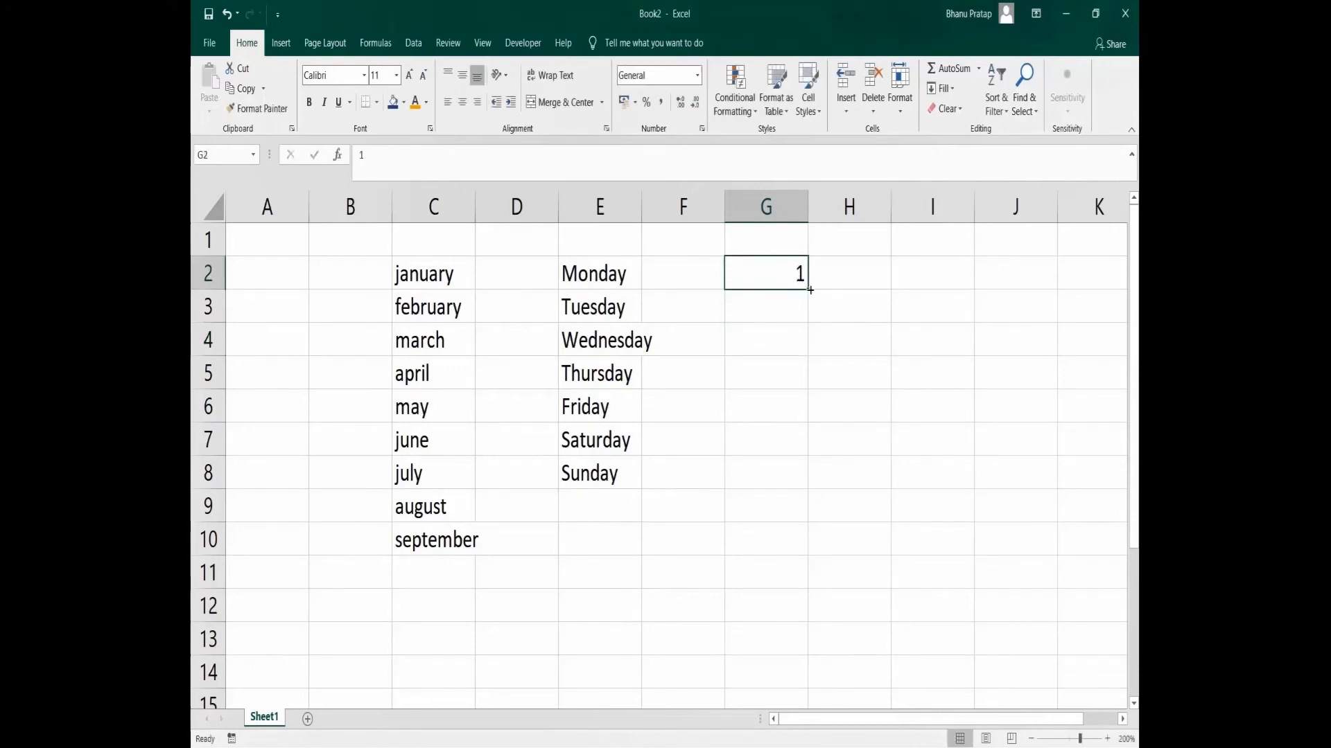
pyautogui.moveTo(809, 288); pyautogui.dragTo(808, 469)
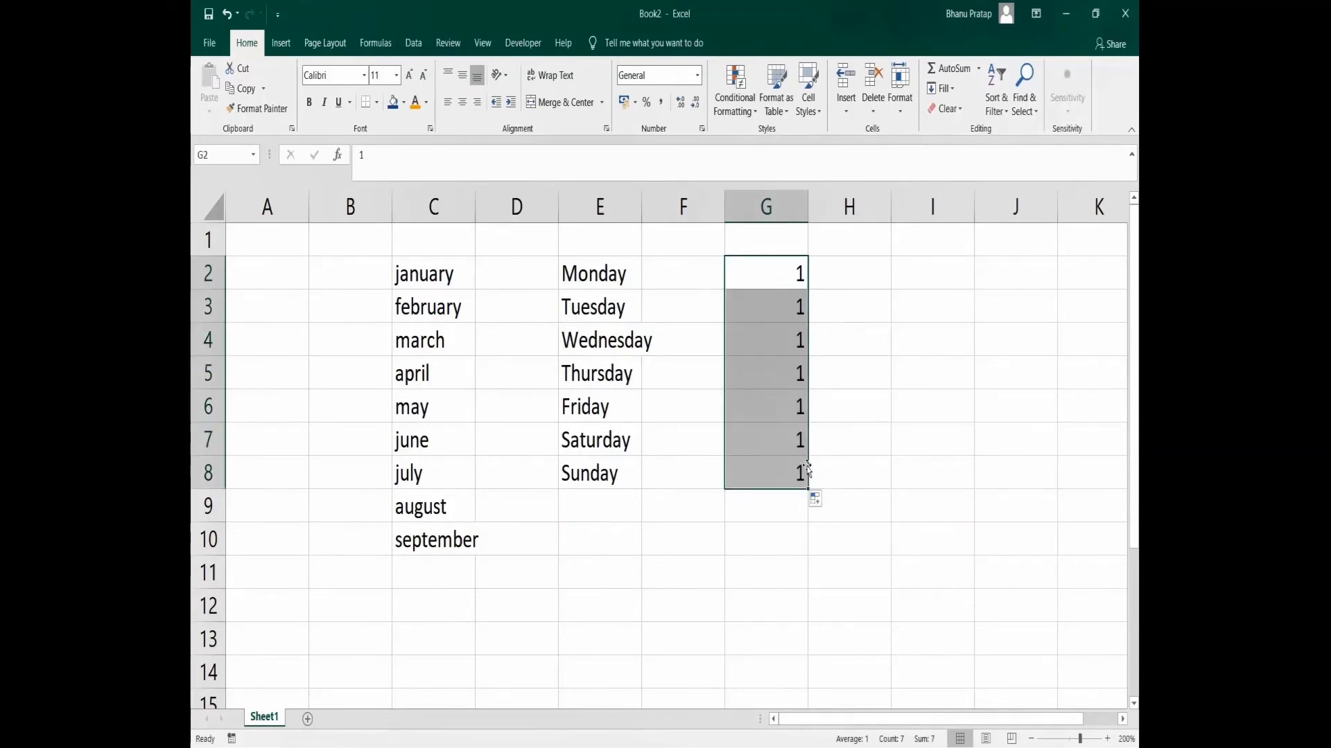
pyautogui.click(821, 502)
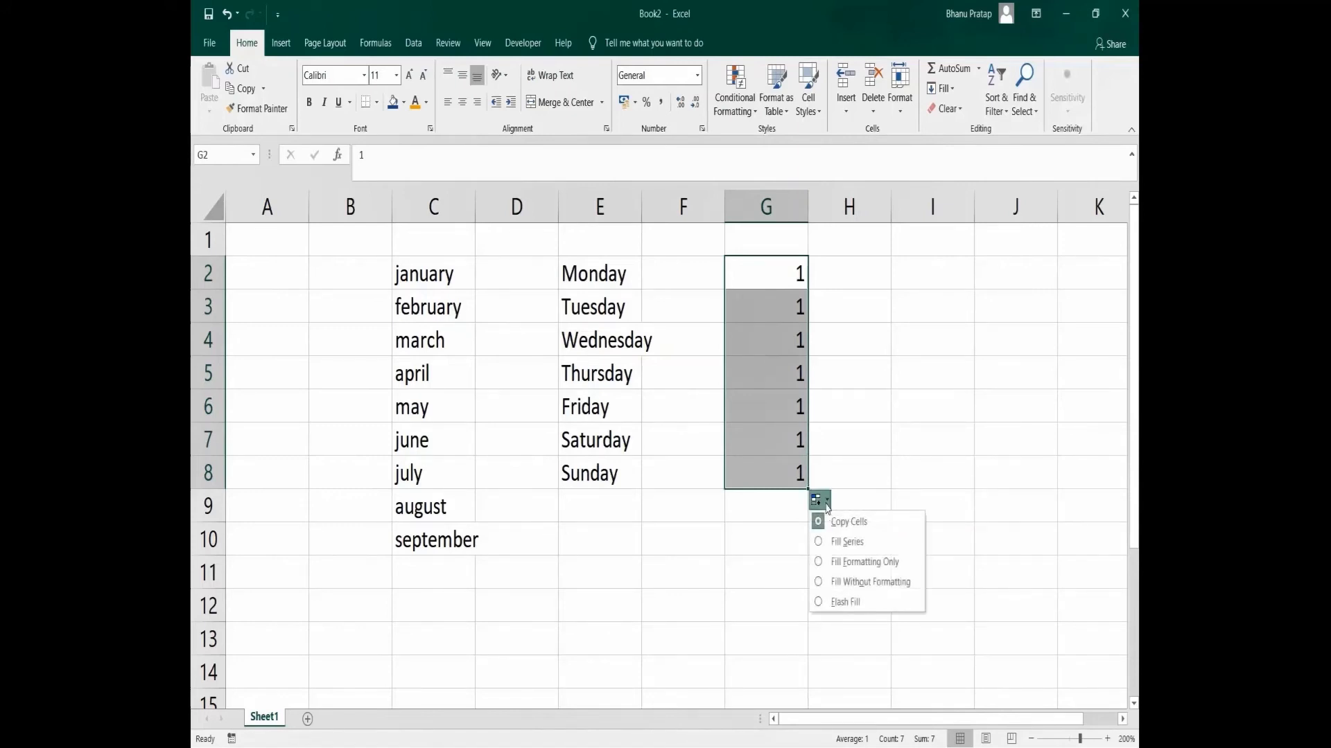
pyautogui.click(822, 543)
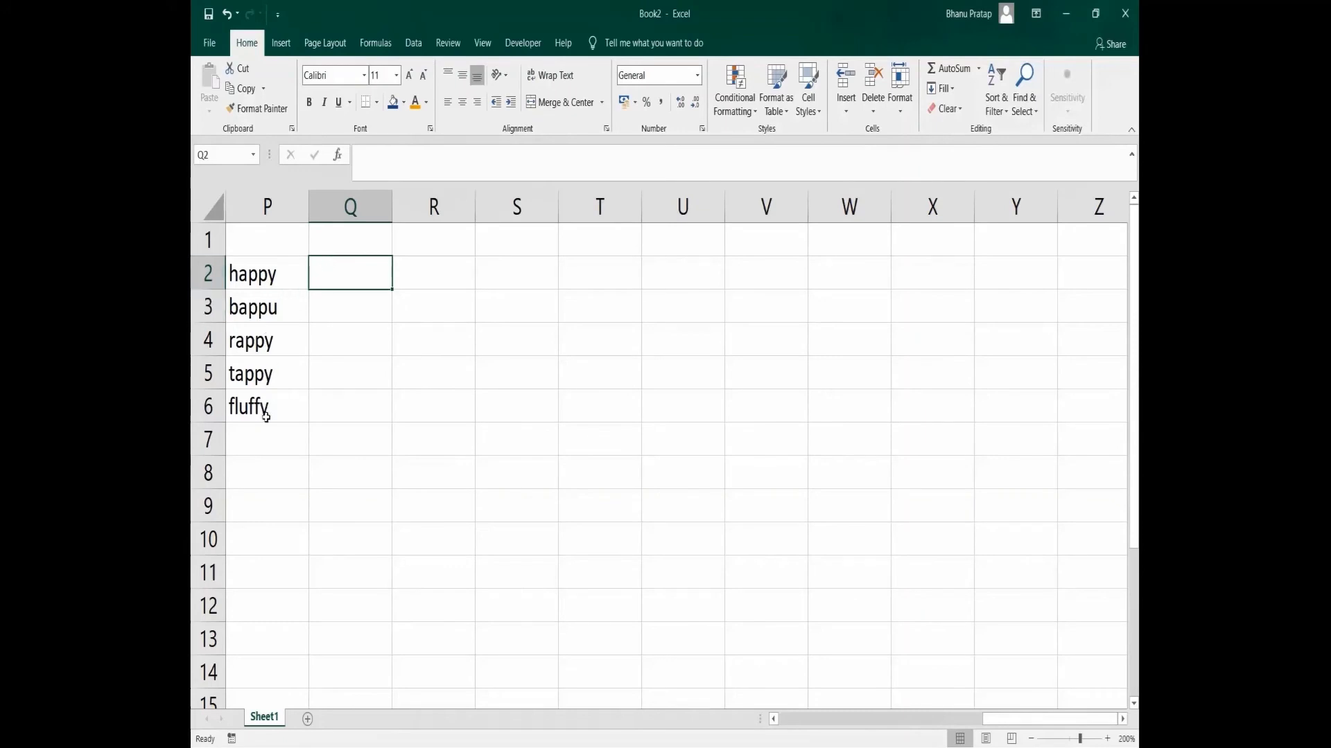
# Open the custom lists editor from the advanced Excel options.
pyautogui.click(221, 49)
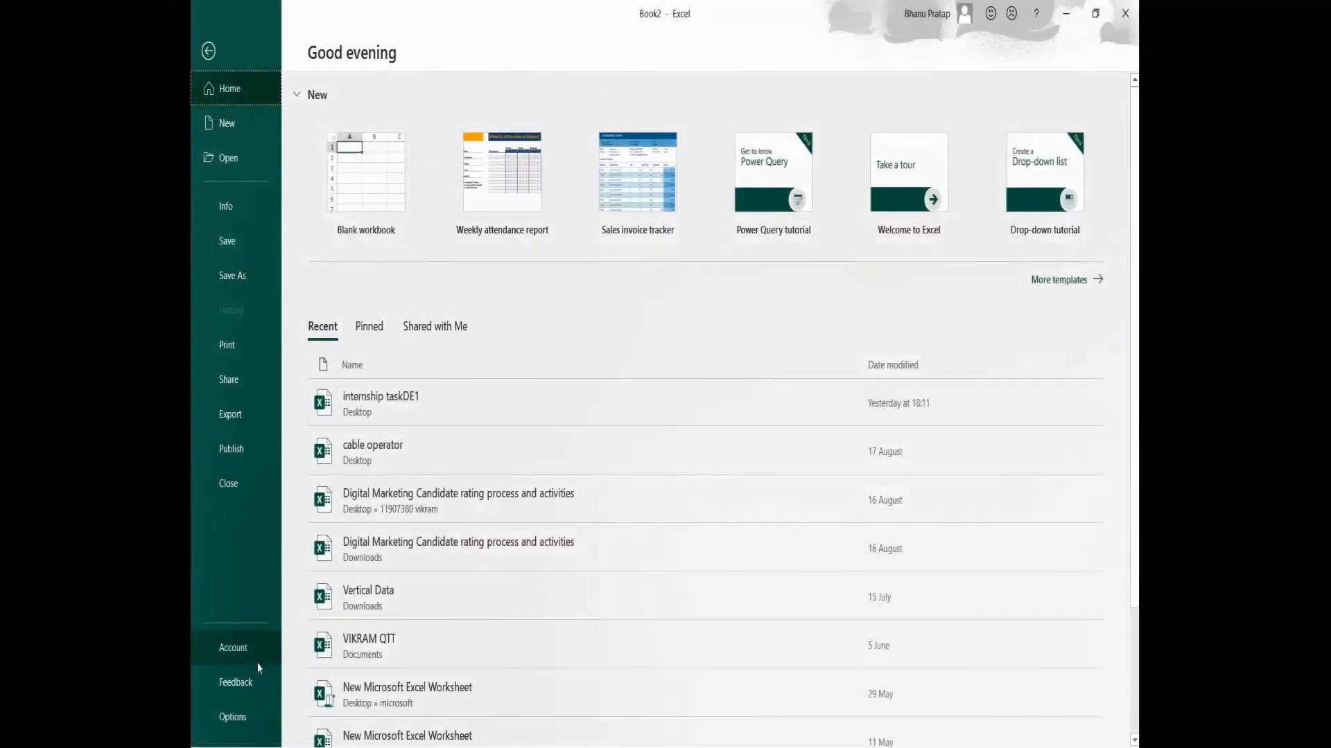
pyautogui.click(239, 714)
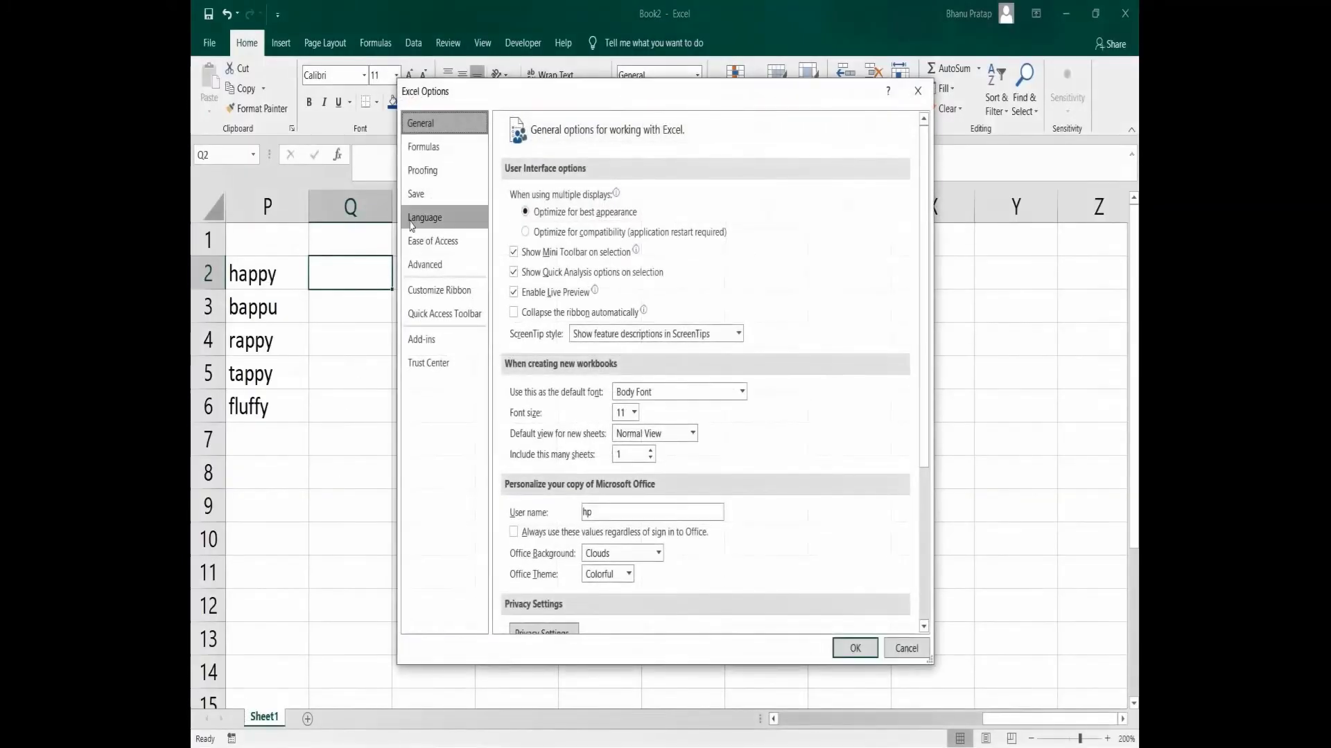
pyautogui.click(429, 266)
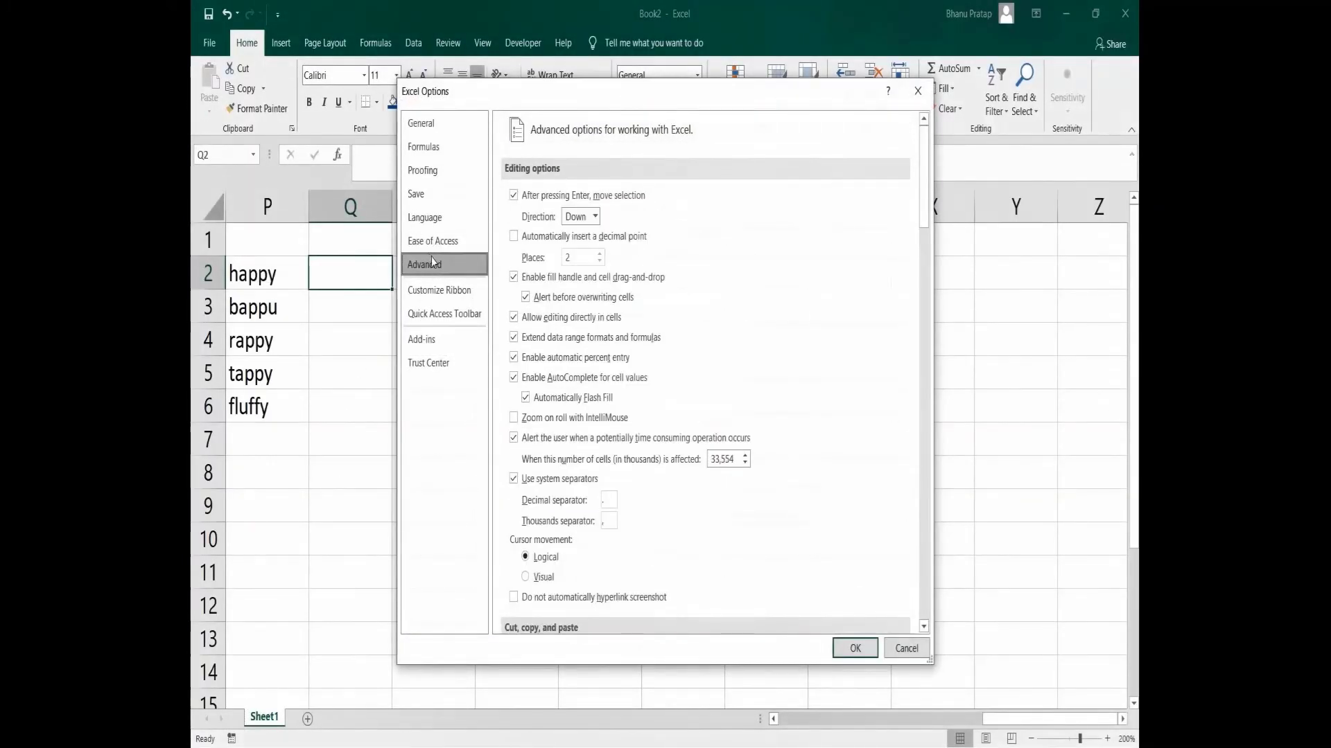
pyautogui.scroll(-15, 513, 280)
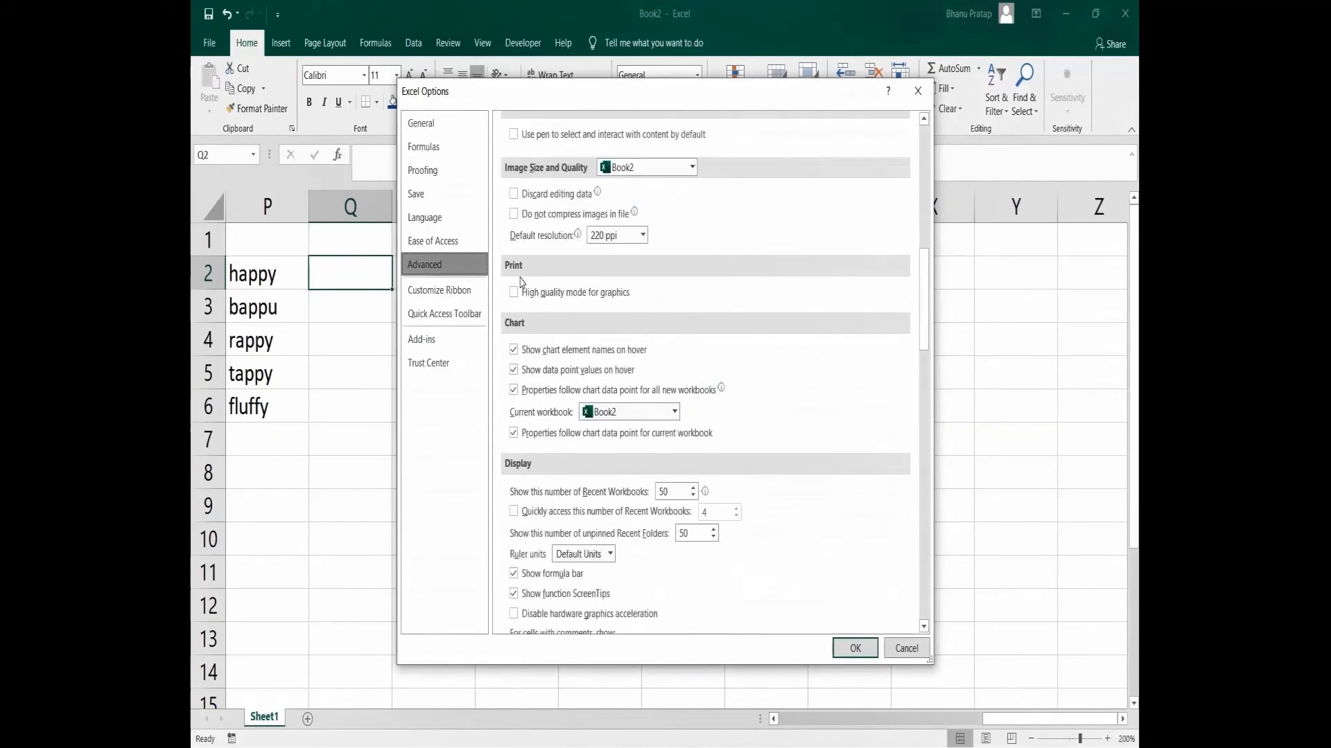
pyautogui.scroll(-5, 522, 281)
pyautogui.scroll(4, 521, 281)
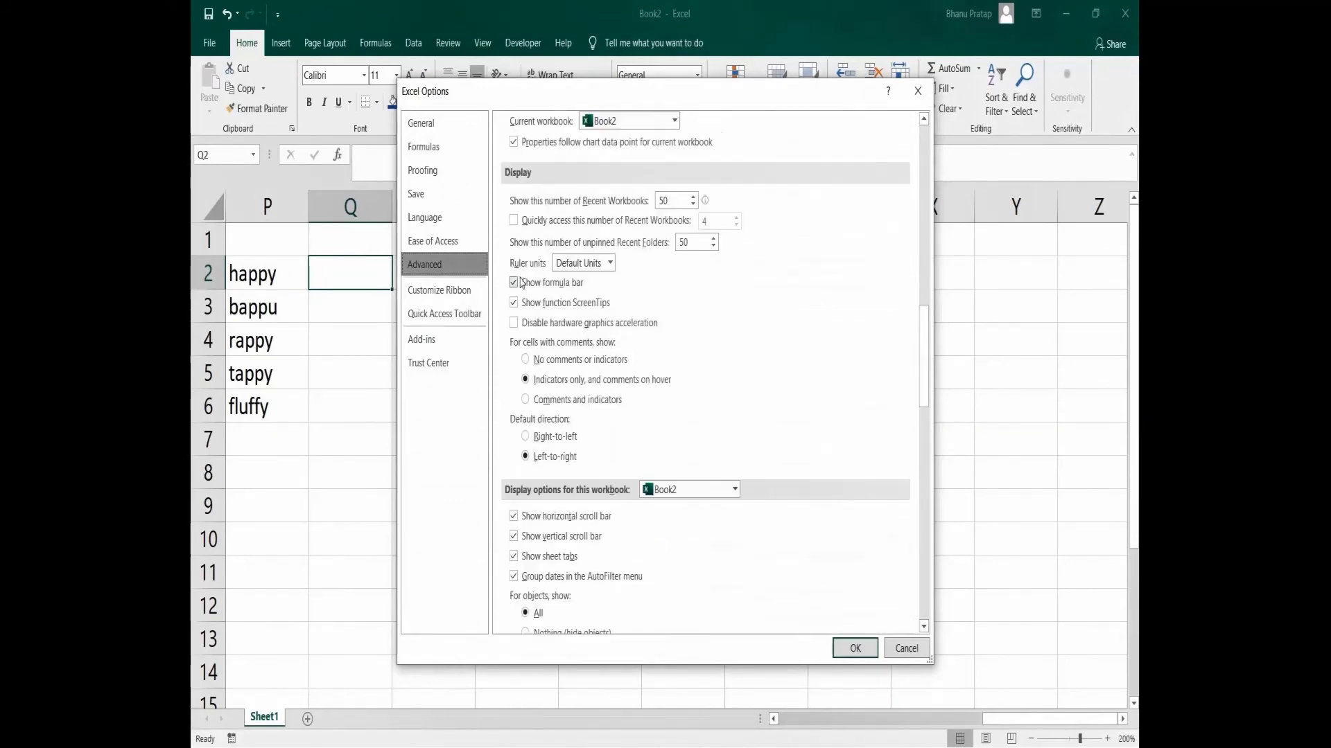
pyautogui.scroll(-15, 521, 281)
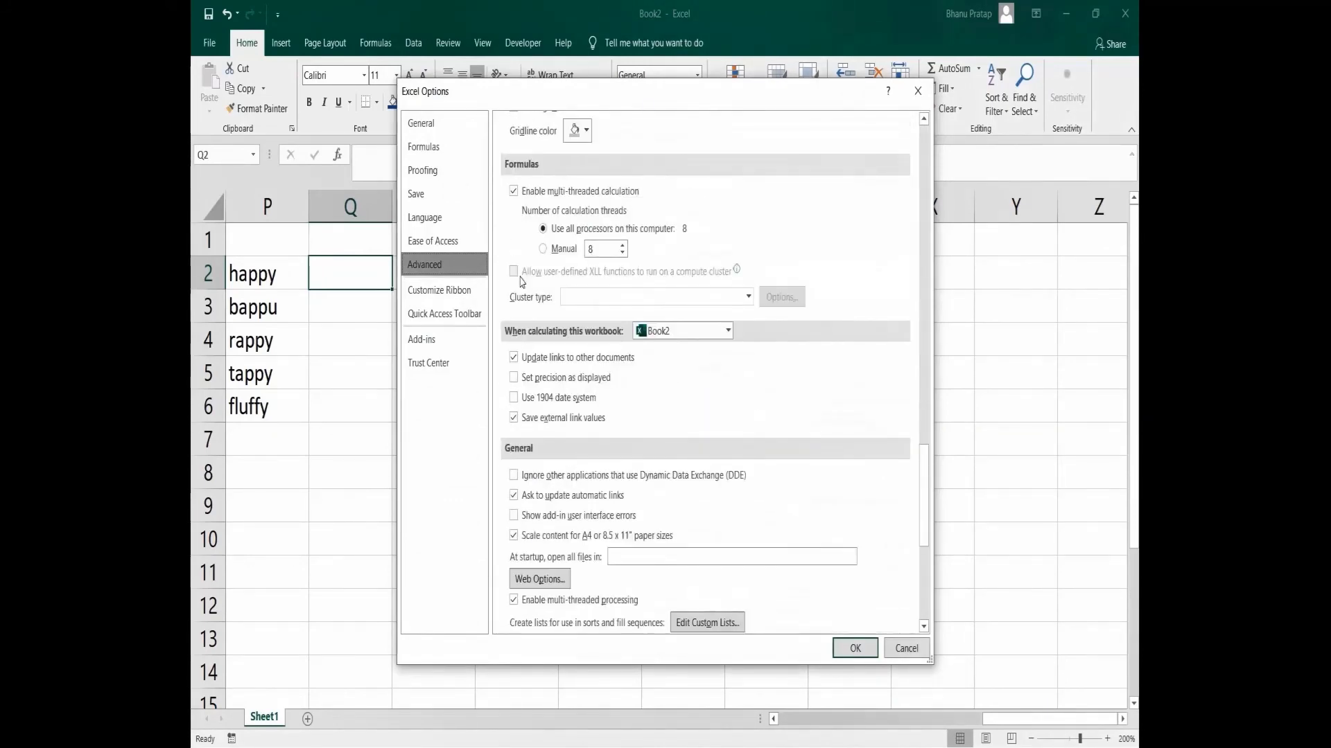
pyautogui.scroll(-3, 521, 282)
pyautogui.scroll(2, 521, 282)
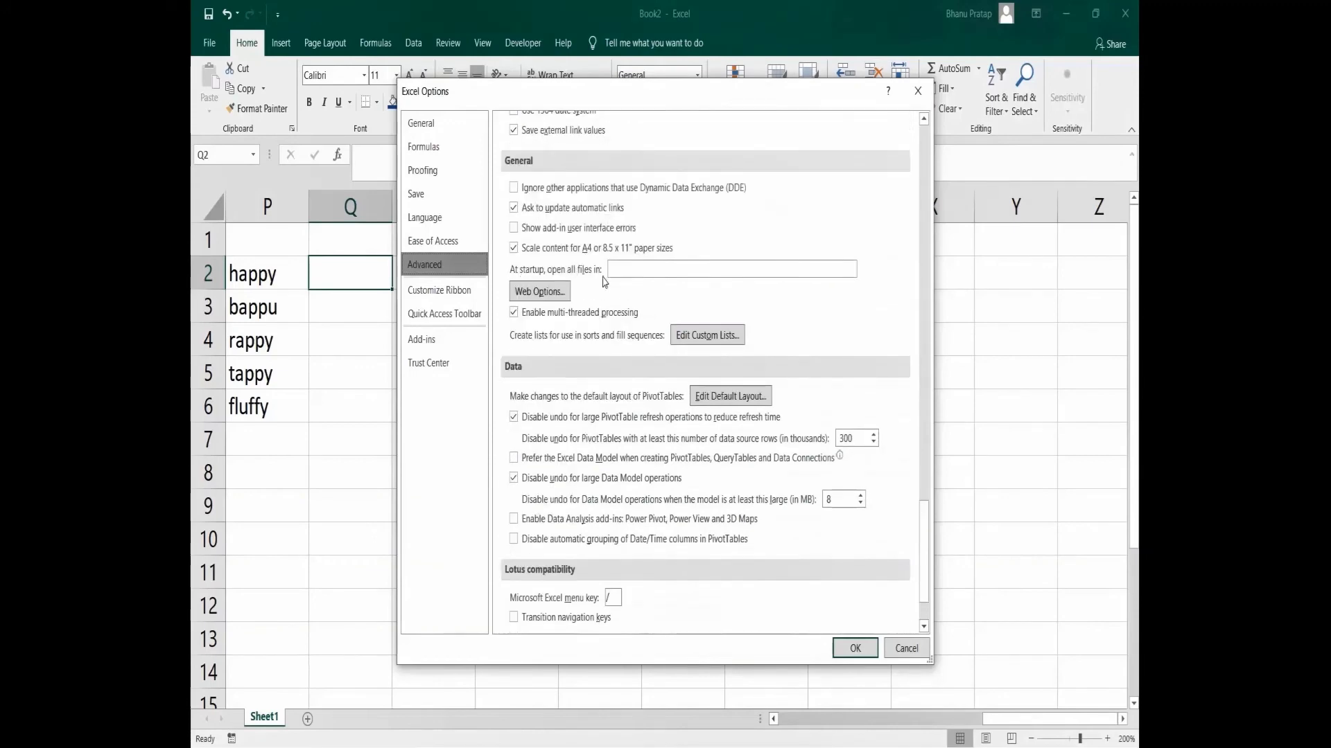
pyautogui.click(701, 337)
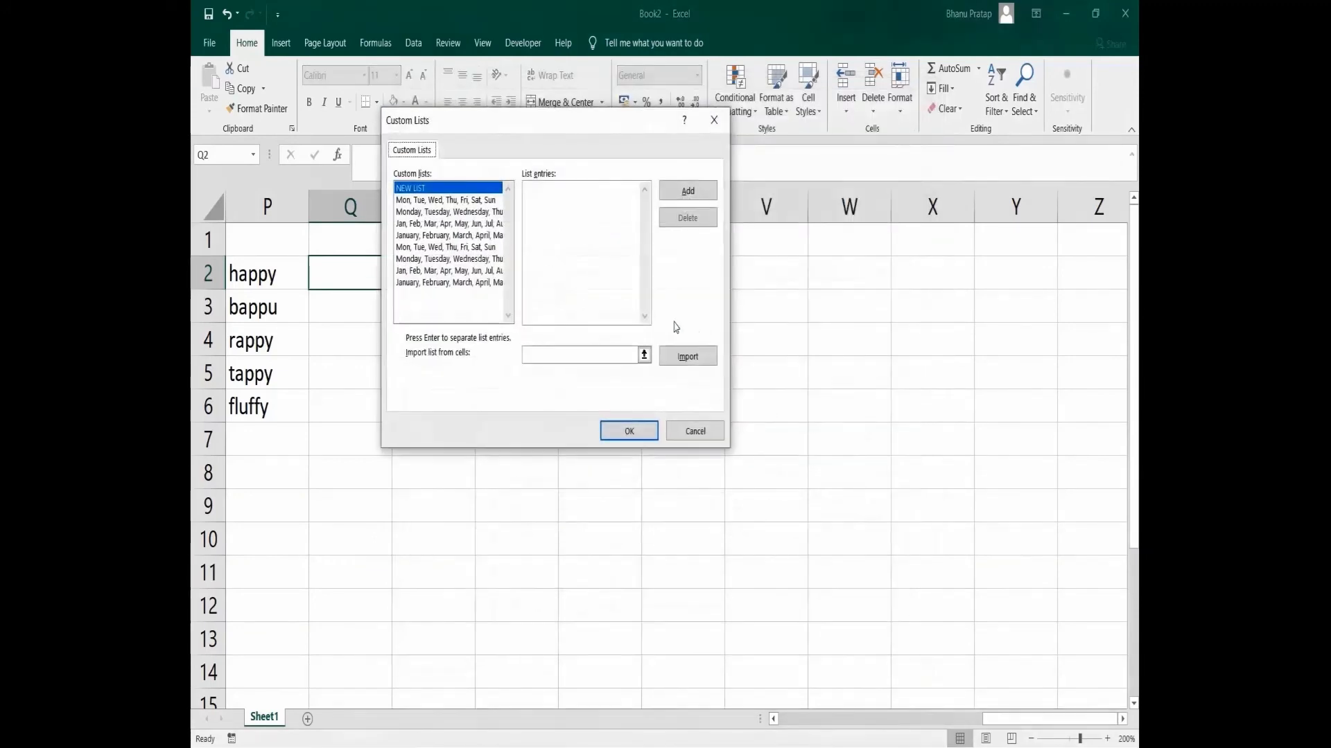
# Import cells P2:P6 as a new custom list, add it, and confirm the options.
pyautogui.click(420, 194)
pyautogui.click(594, 306)
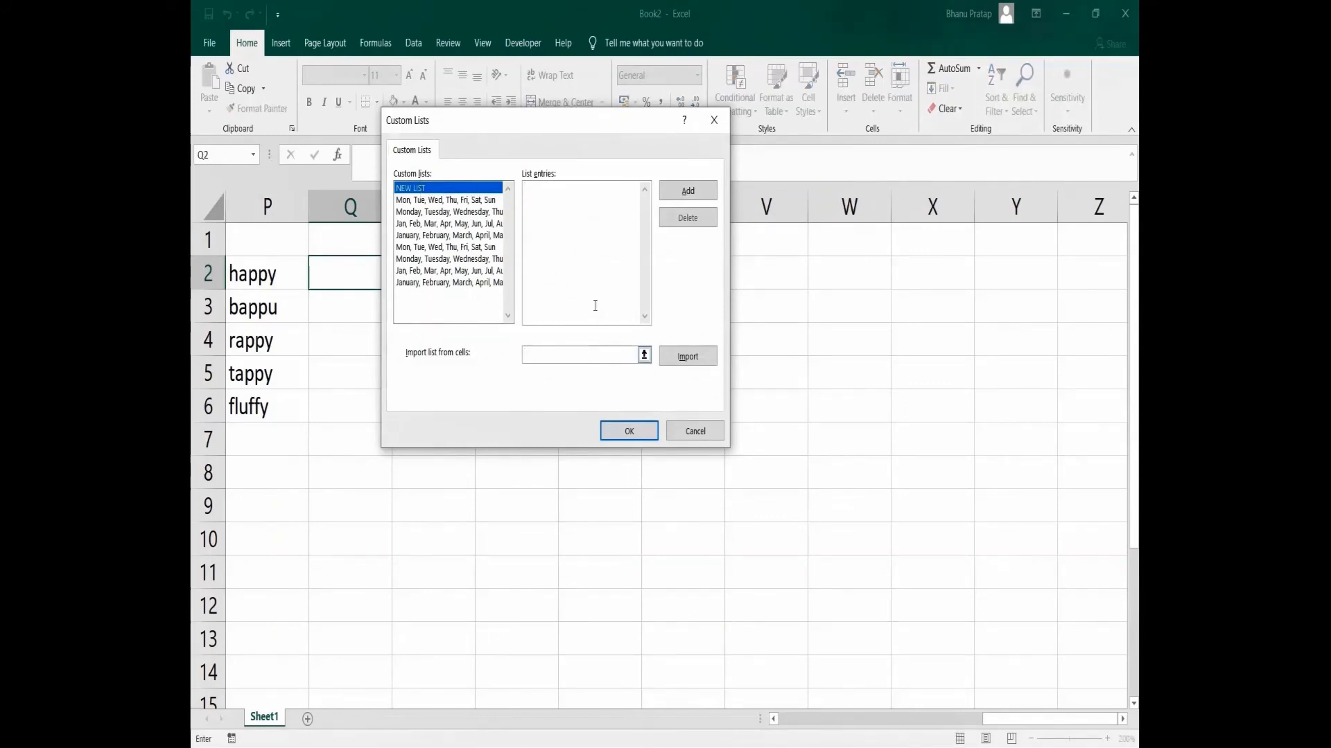
pyautogui.click(644, 355)
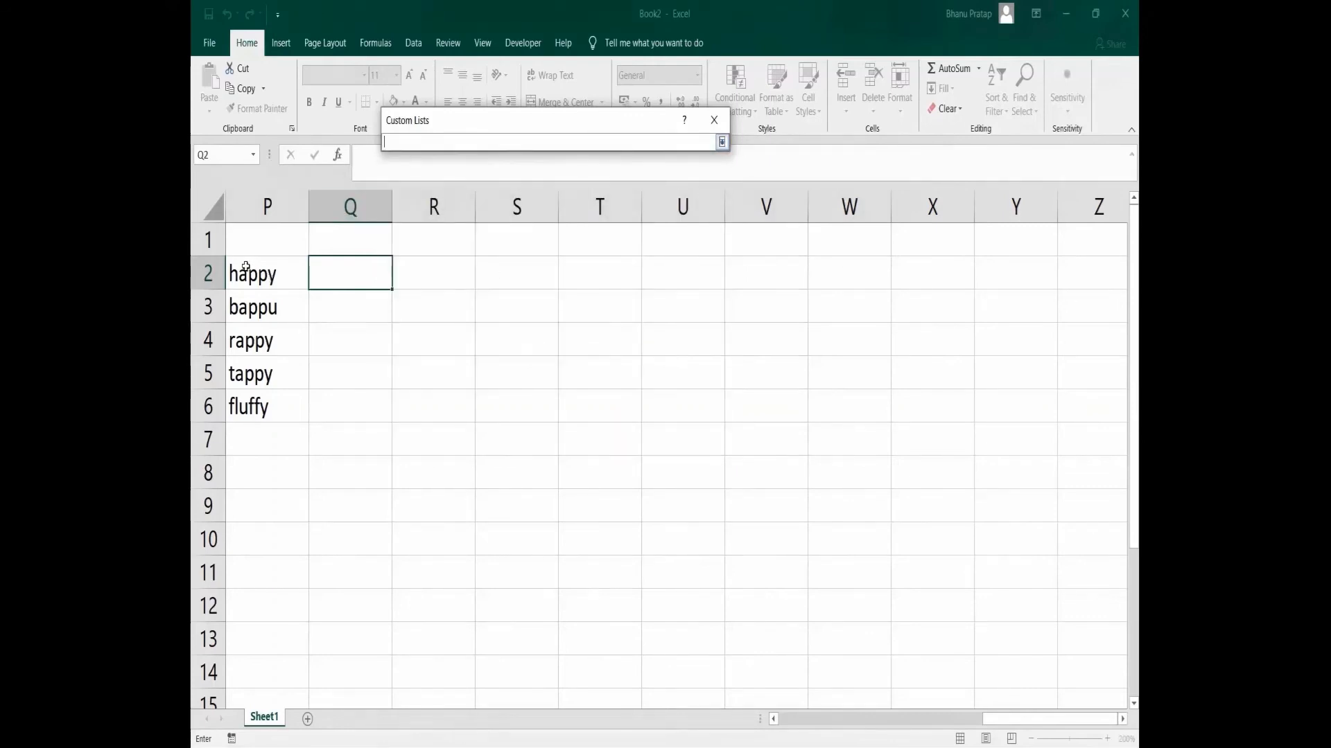
pyautogui.moveTo(246, 267); pyautogui.dragTo(294, 406)
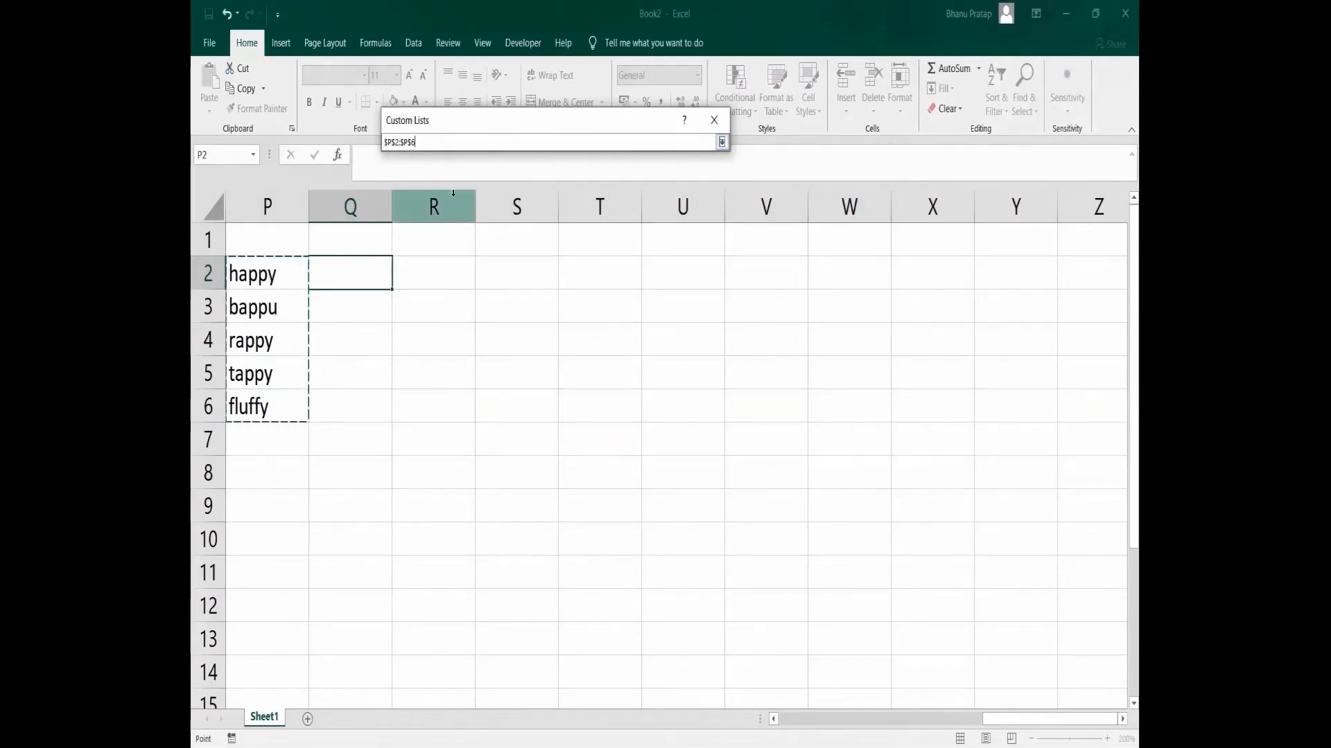
pyautogui.click(722, 141)
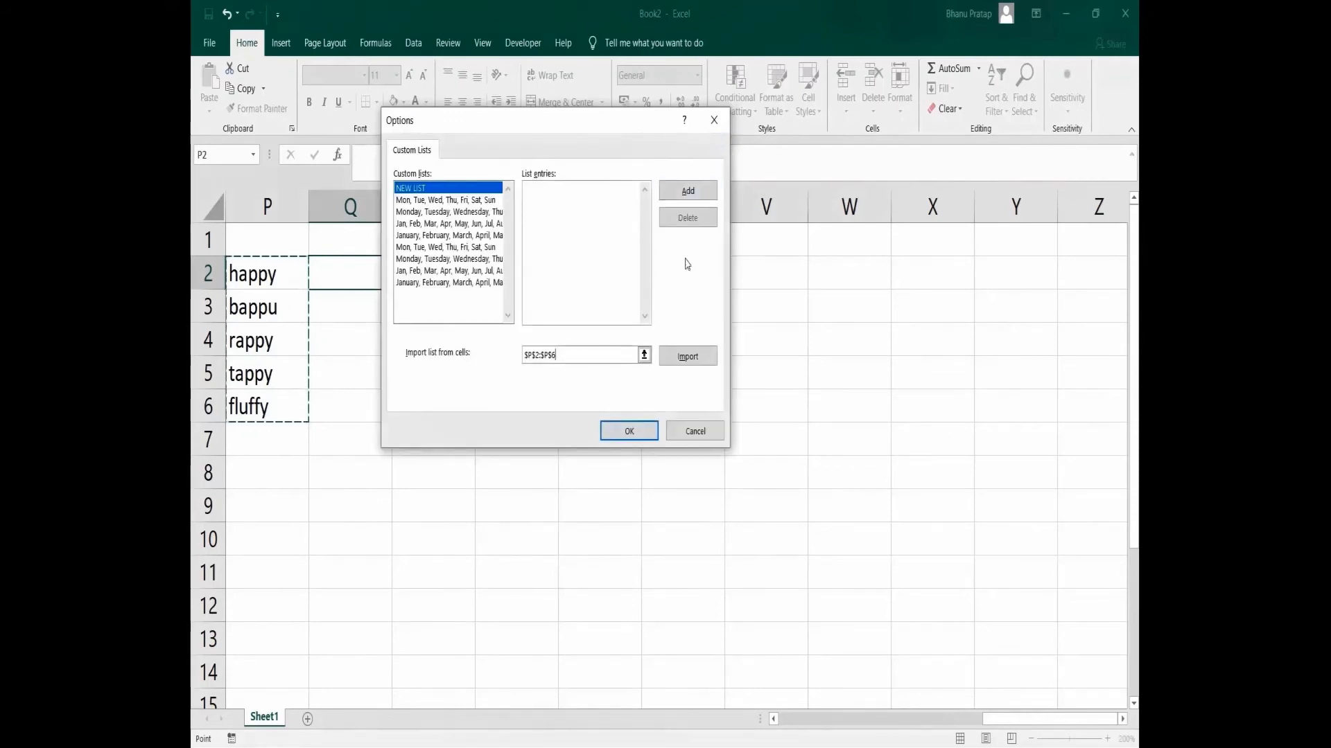
pyautogui.click(686, 357)
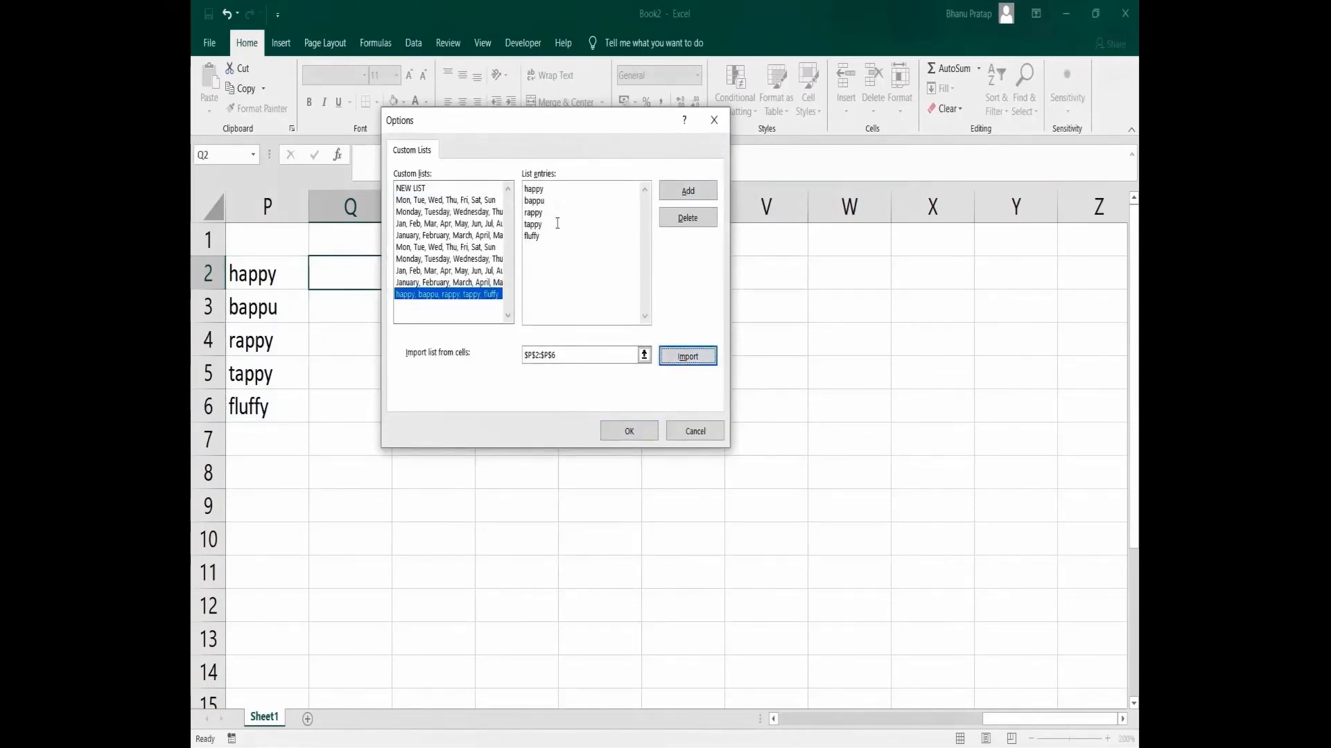
pyautogui.click(702, 193)
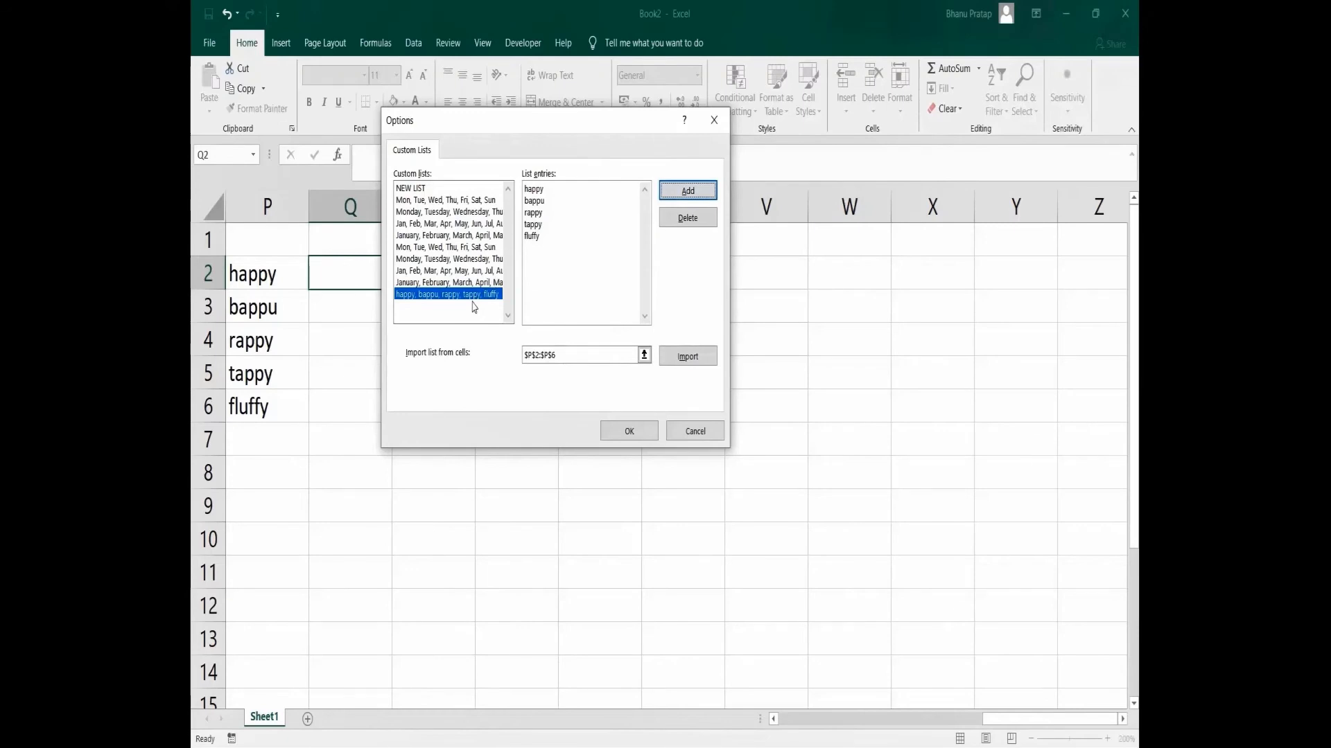
pyautogui.click(656, 435)
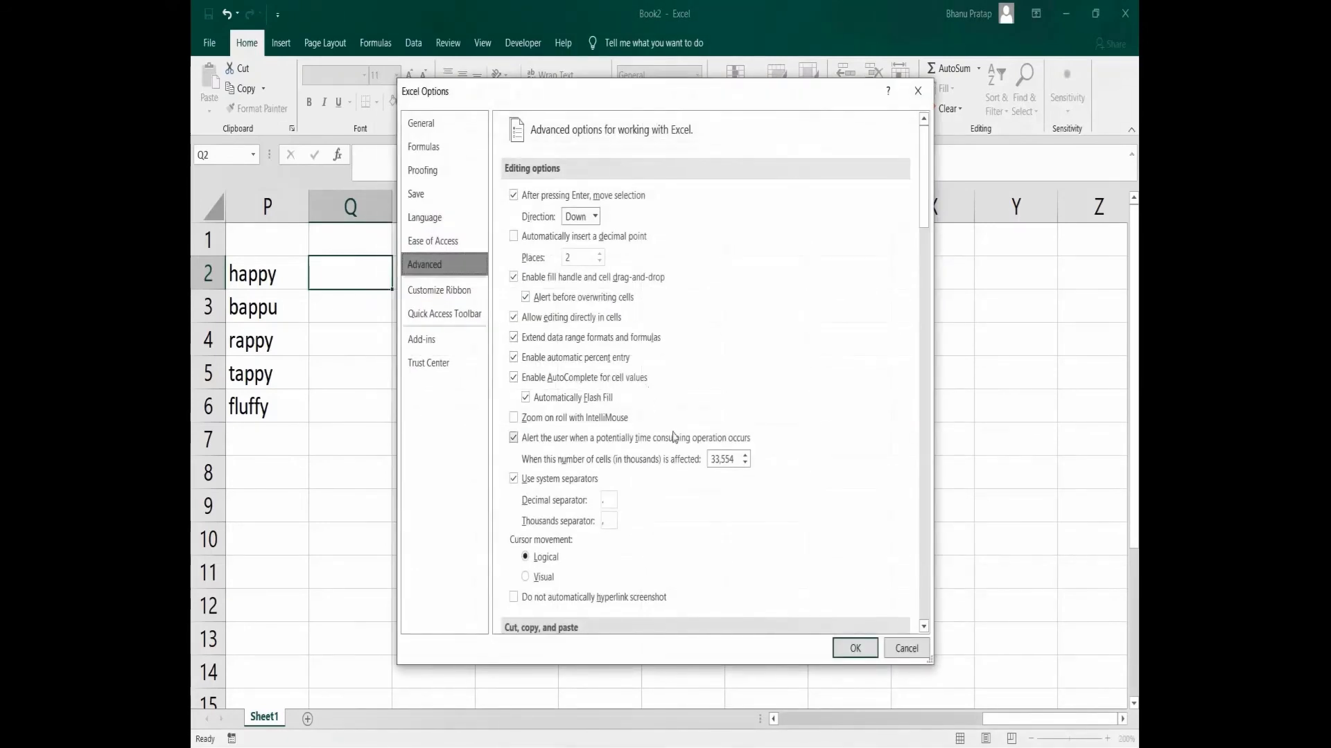
pyautogui.scroll(-5, 674, 436)
pyautogui.click(855, 648)
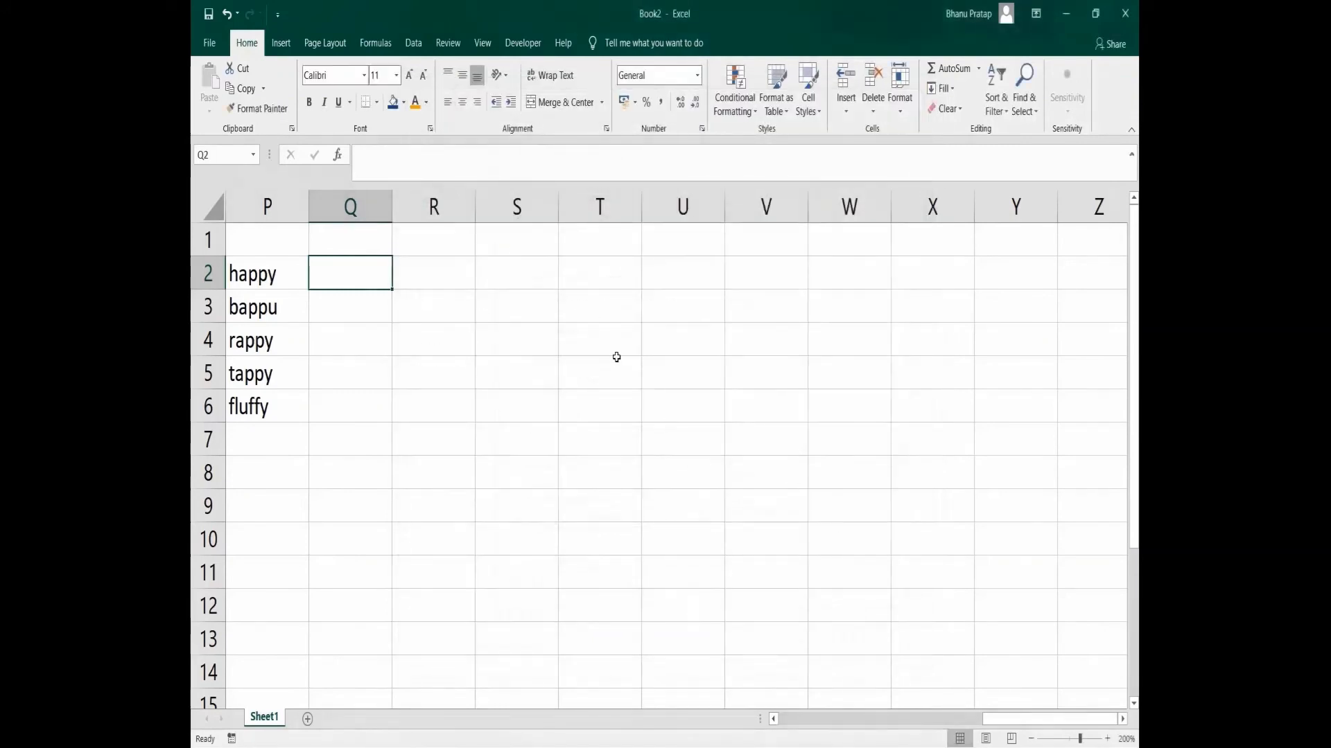
# Enter happy in R2 and autofill the custom list down through R6.
pyautogui.click(406, 276)
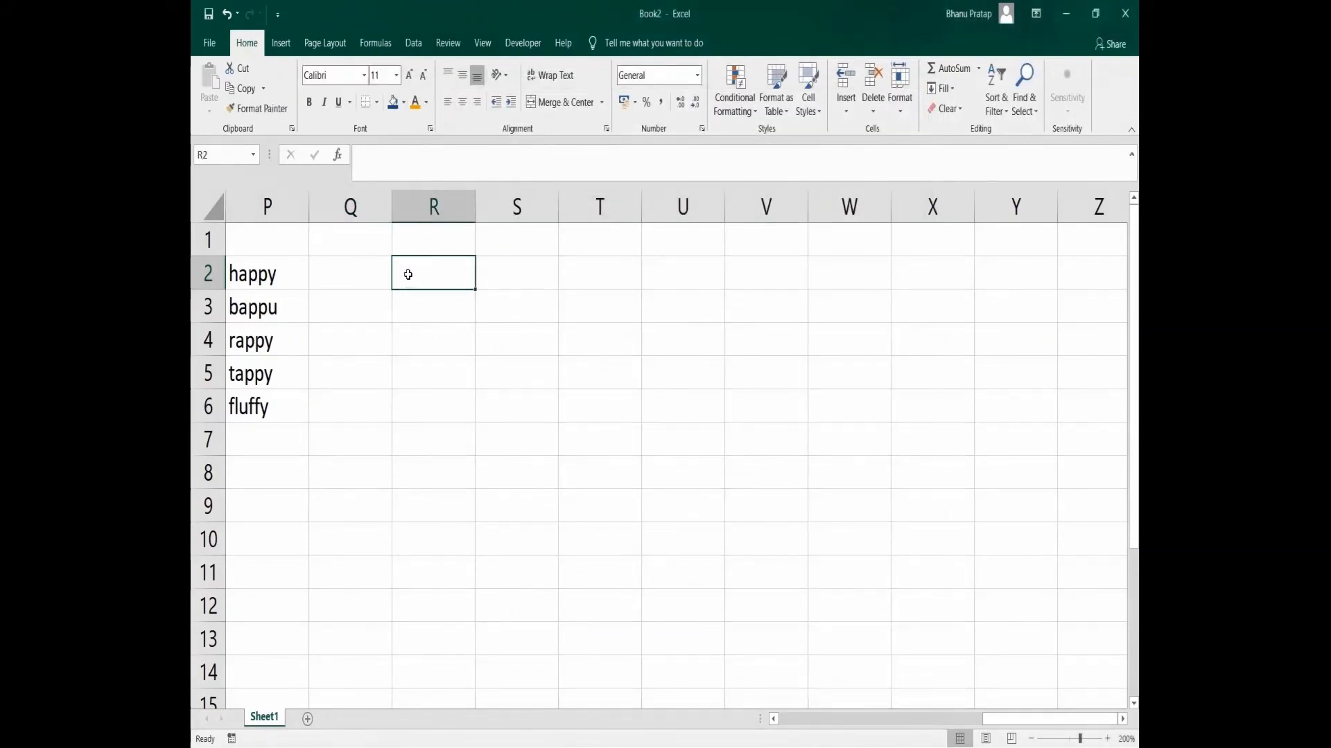
pyautogui.write('happy')
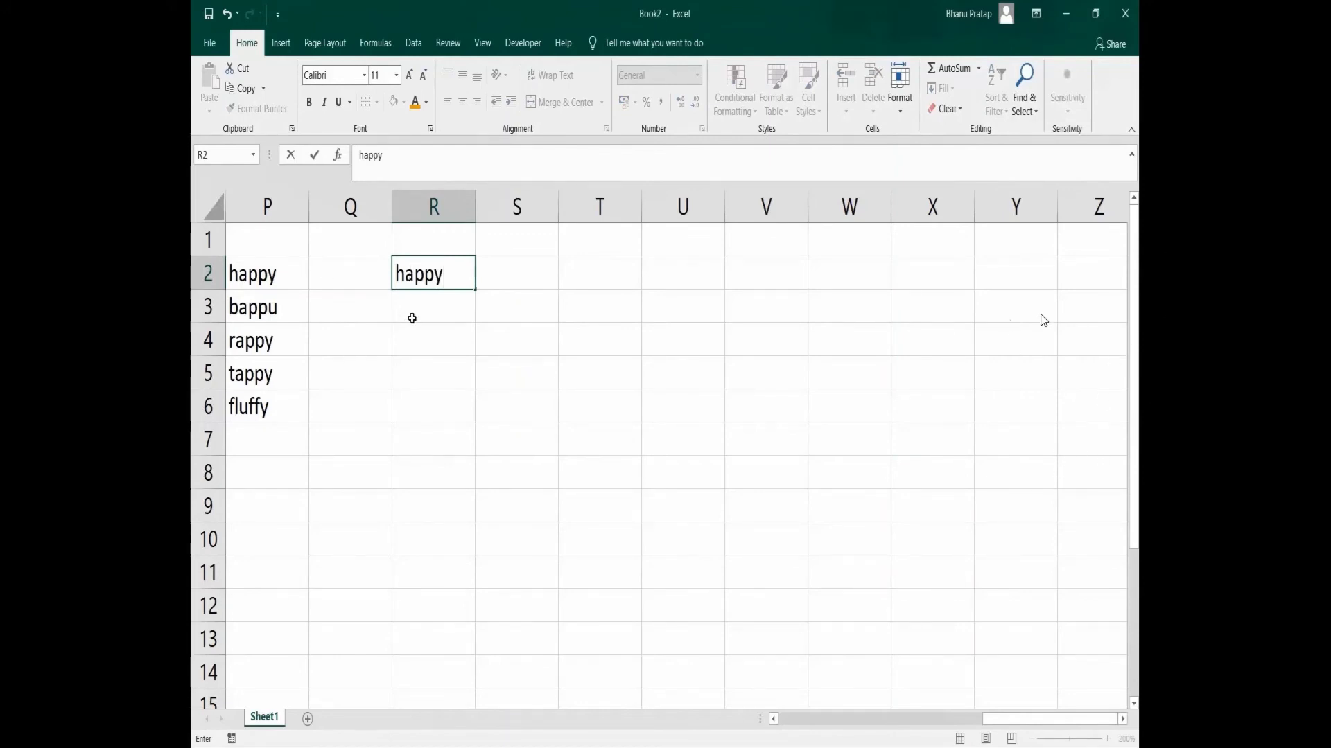
pyautogui.hotkey('ctrl', 'Return')
pyautogui.moveTo(477, 288); pyautogui.dragTo(470, 410)
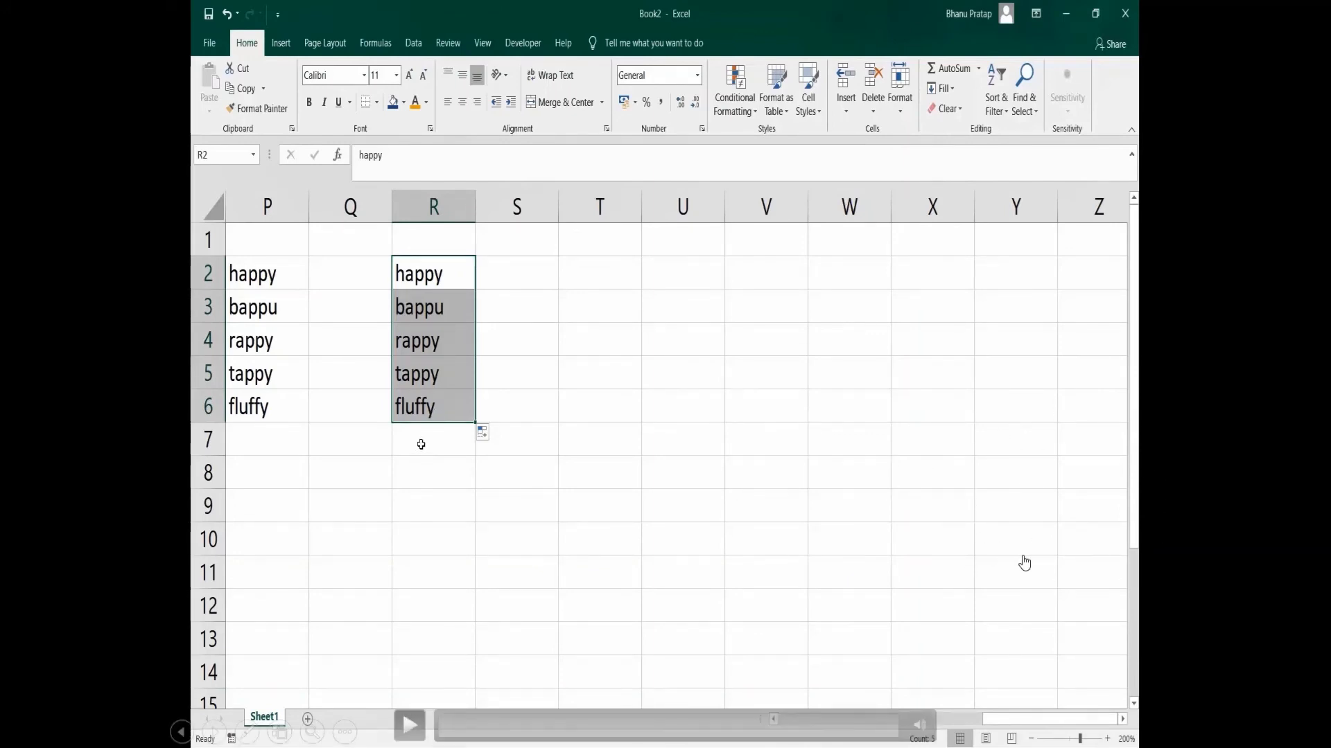
pyautogui.press('Right')
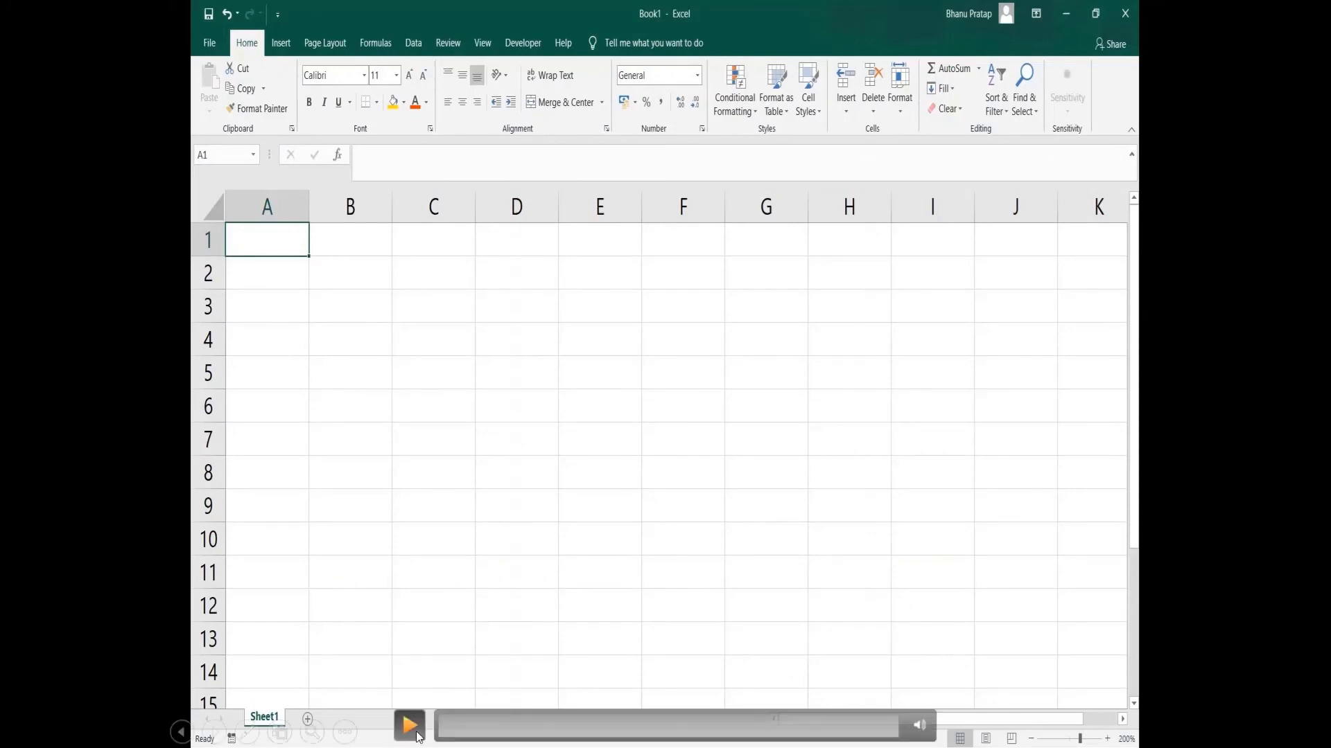
pyautogui.click(416, 733)
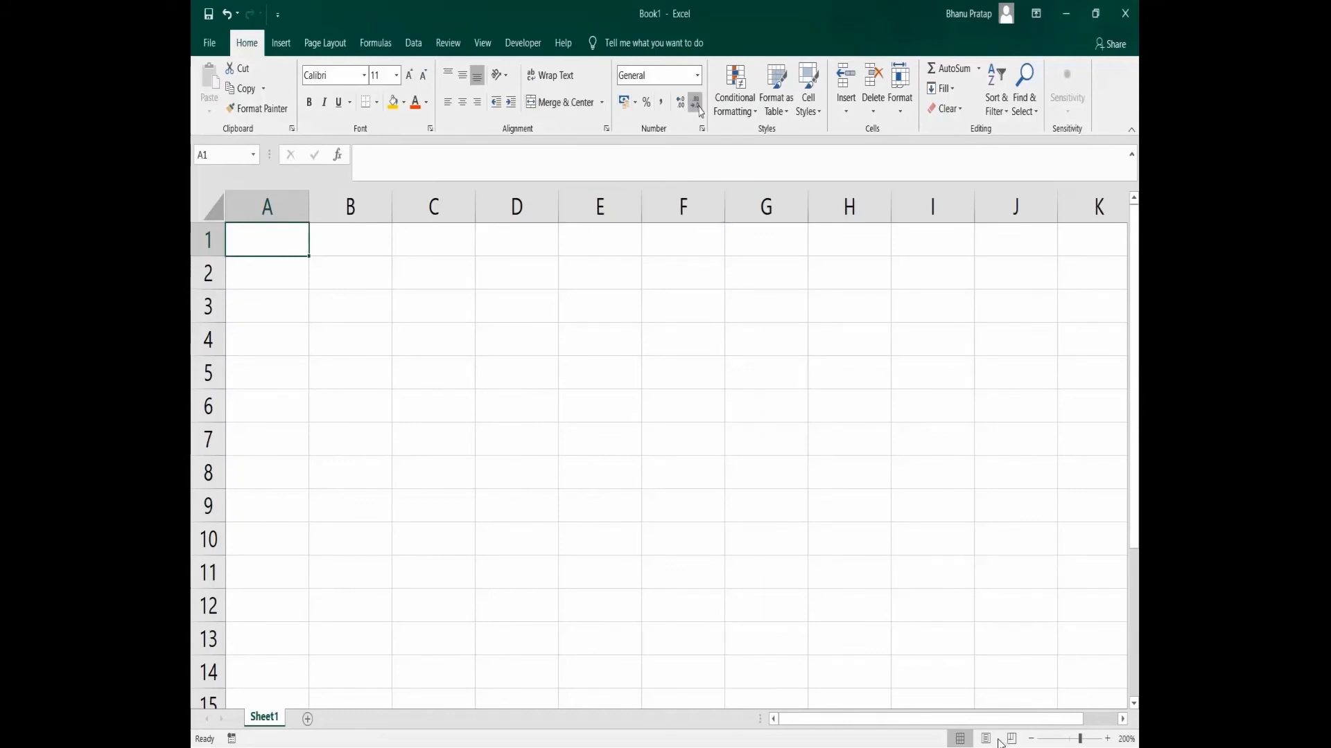
# Examine the number format categories for A1 in the Format Cells dialog, including Accounting, Percentage, Scientific and Custom, without applying any.
pyautogui.click(697, 75)
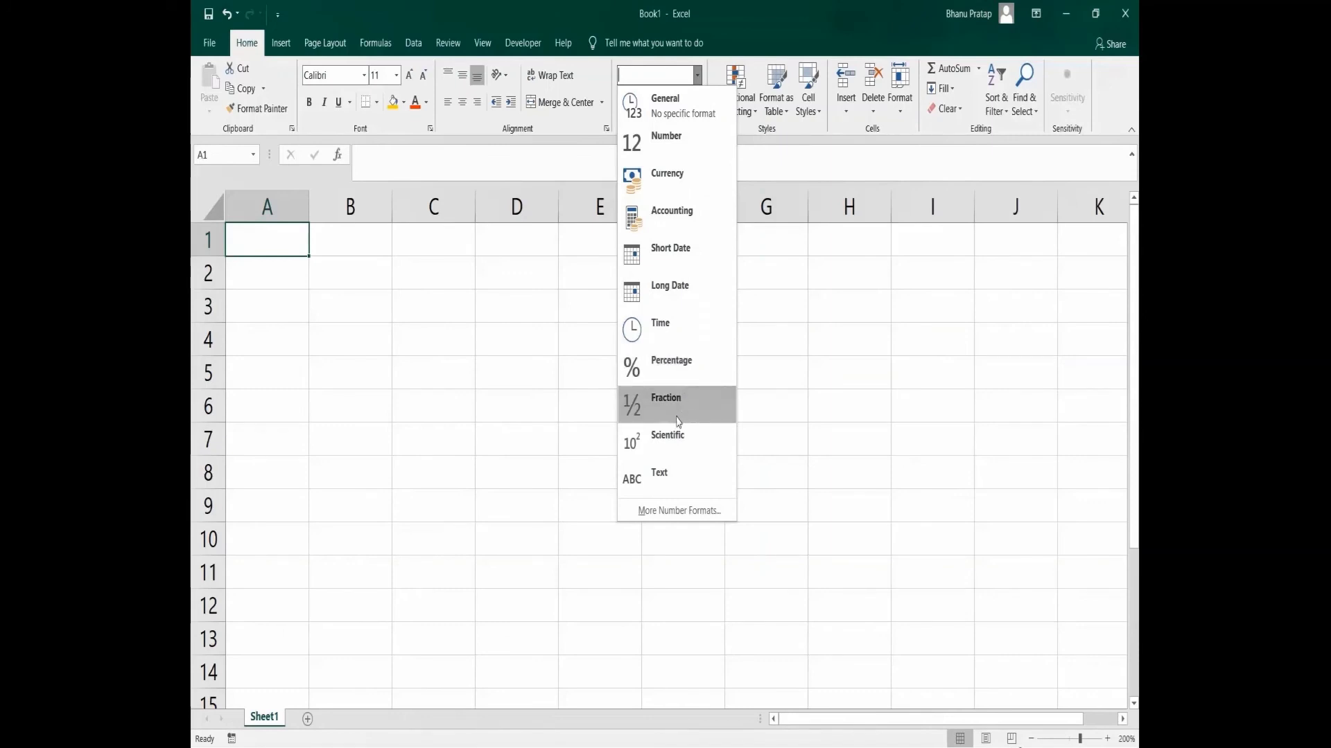
pyautogui.click(688, 519)
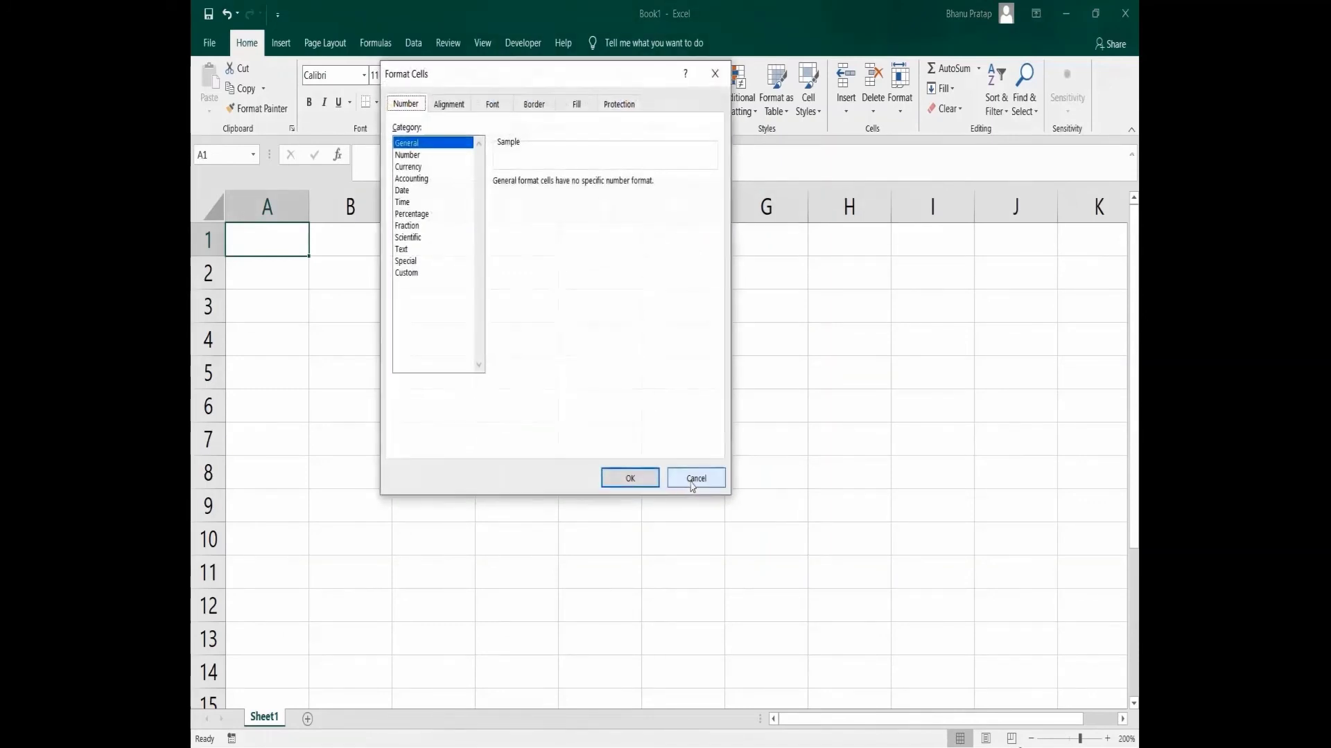
pyautogui.click(420, 178)
pyautogui.click(419, 214)
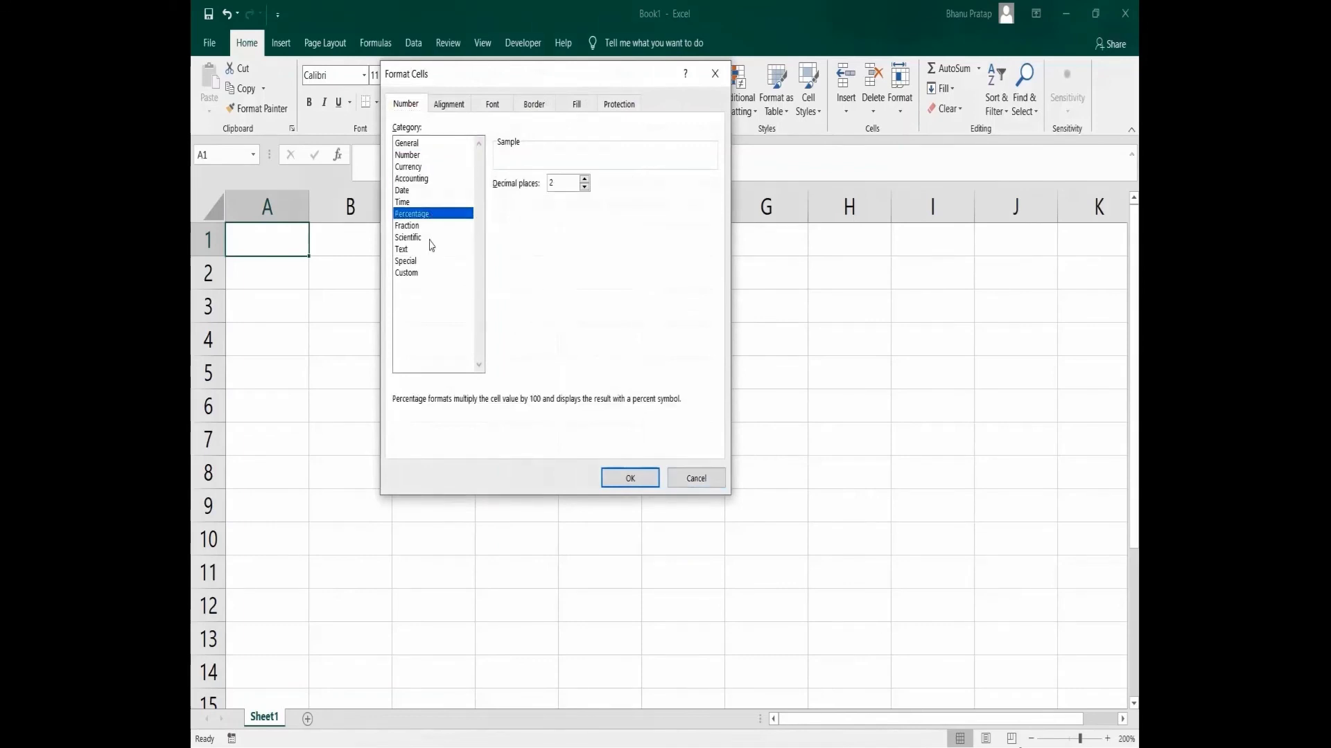
pyautogui.click(430, 239)
pyautogui.click(416, 272)
pyautogui.click(693, 477)
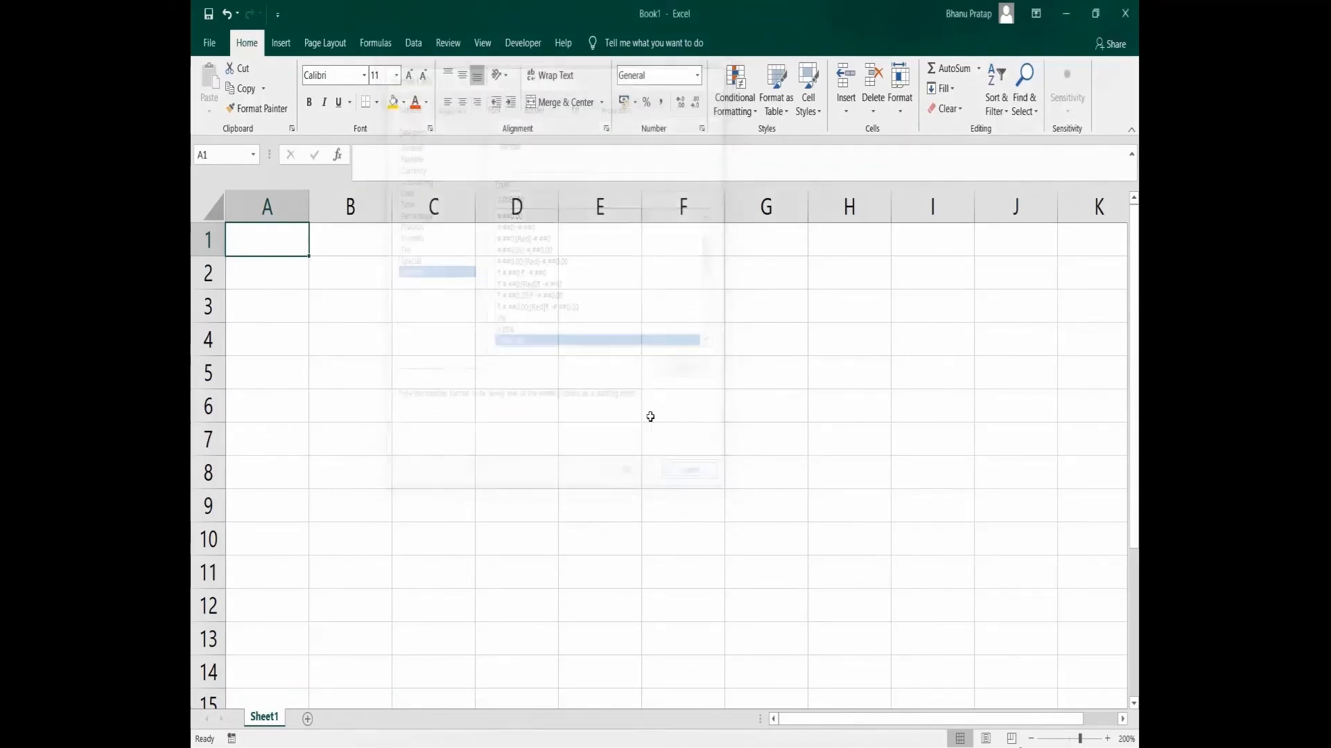
# Enter 8.78 in cell B2.
pyautogui.click(367, 280)
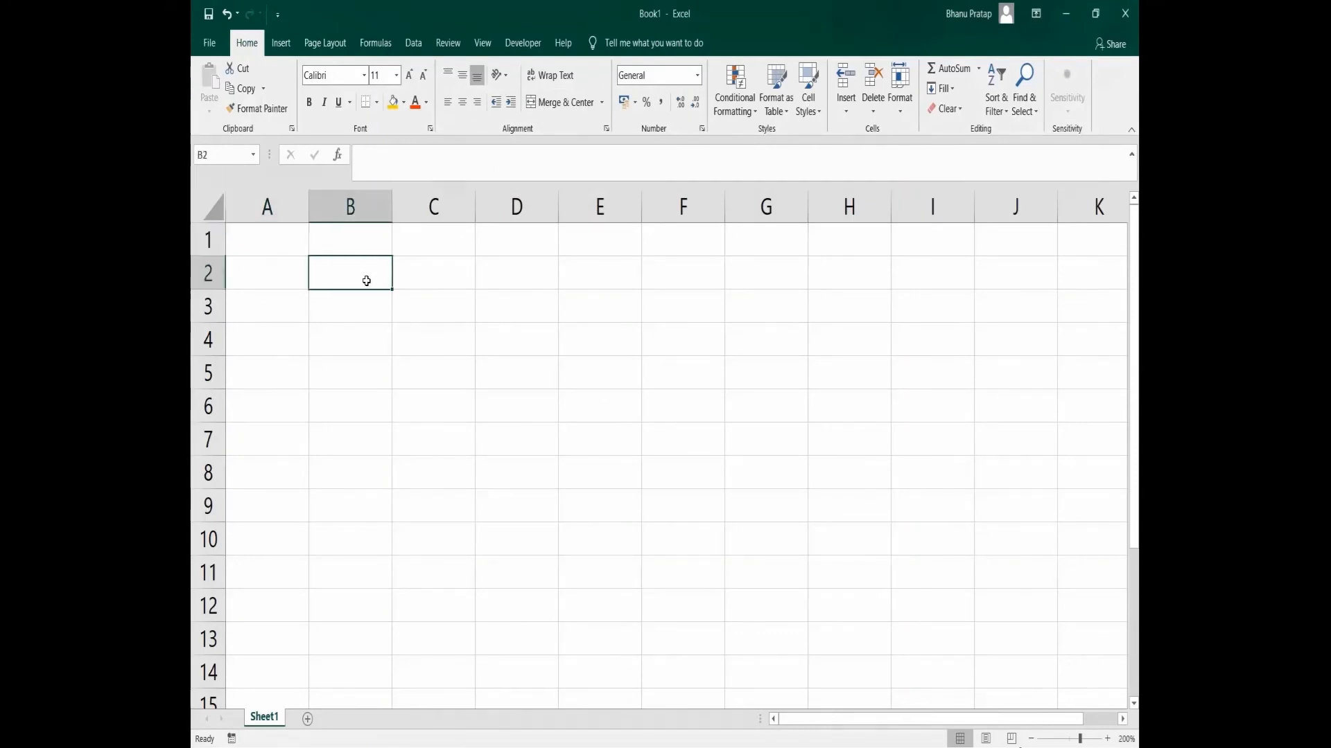
pyautogui.write('8.7')
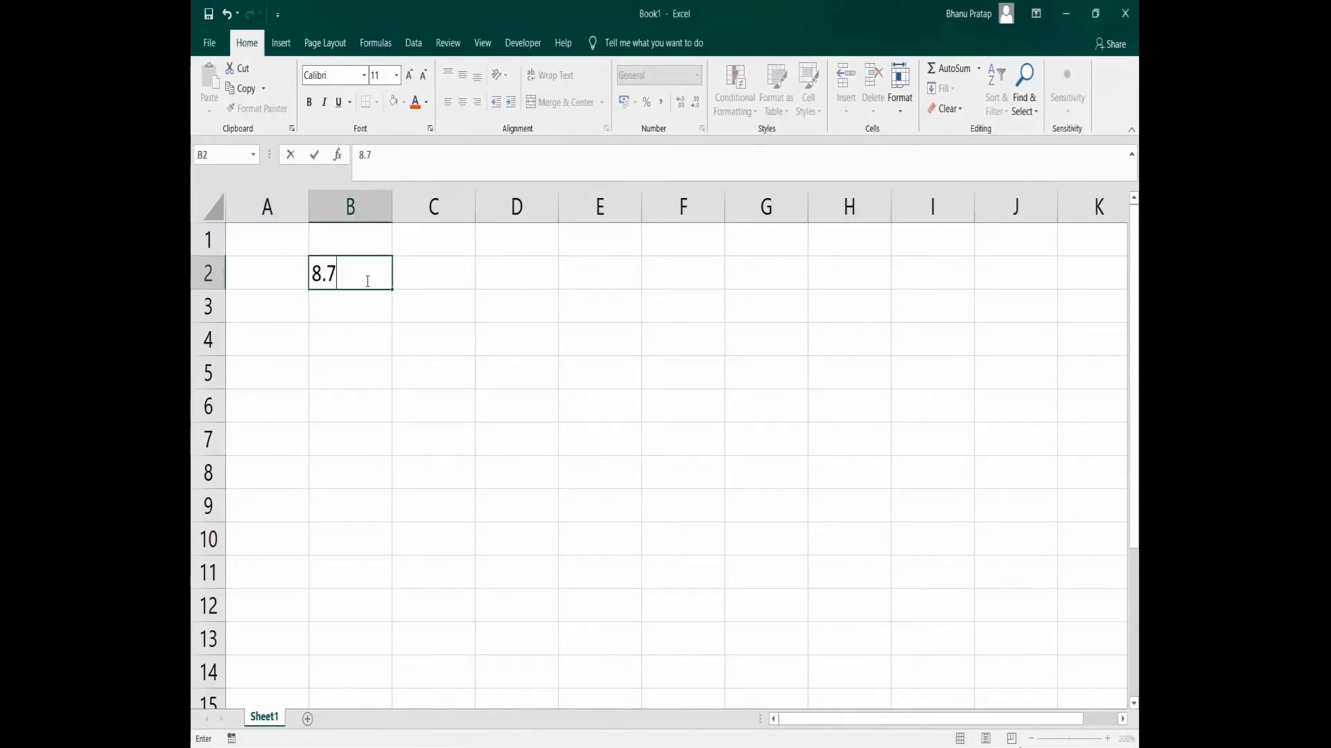
pyautogui.write('8')
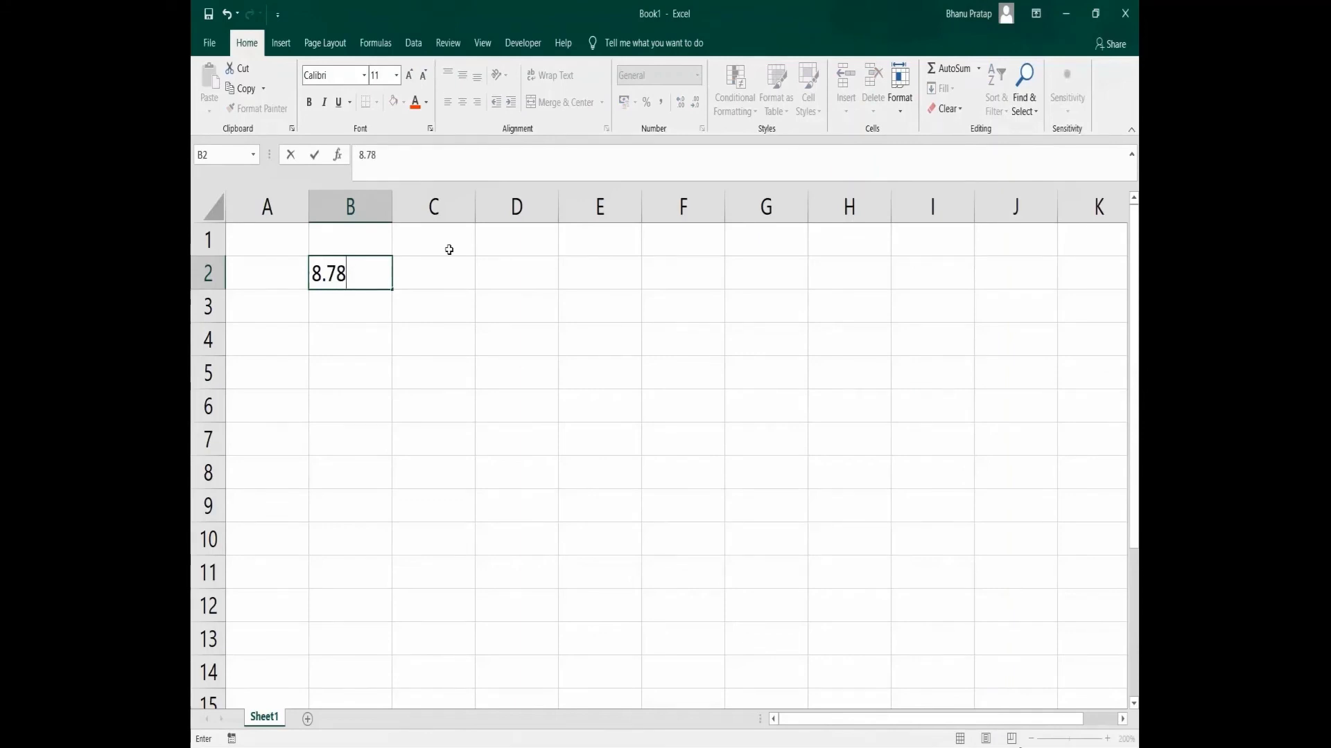
pyautogui.click(454, 284)
pyautogui.click(356, 304)
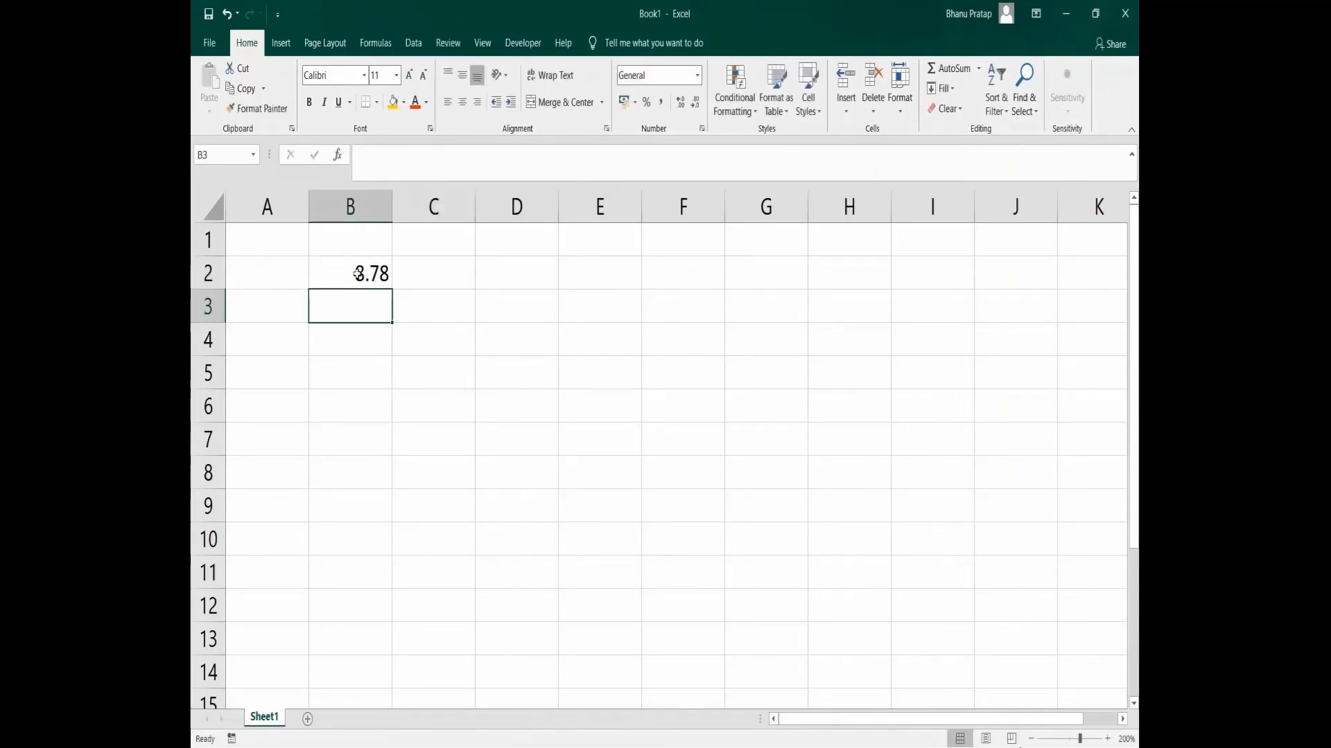
# Vary the displayed decimals of B2, reducing them to a whole number and raising them back to three decimal places.
pyautogui.click(356, 274)
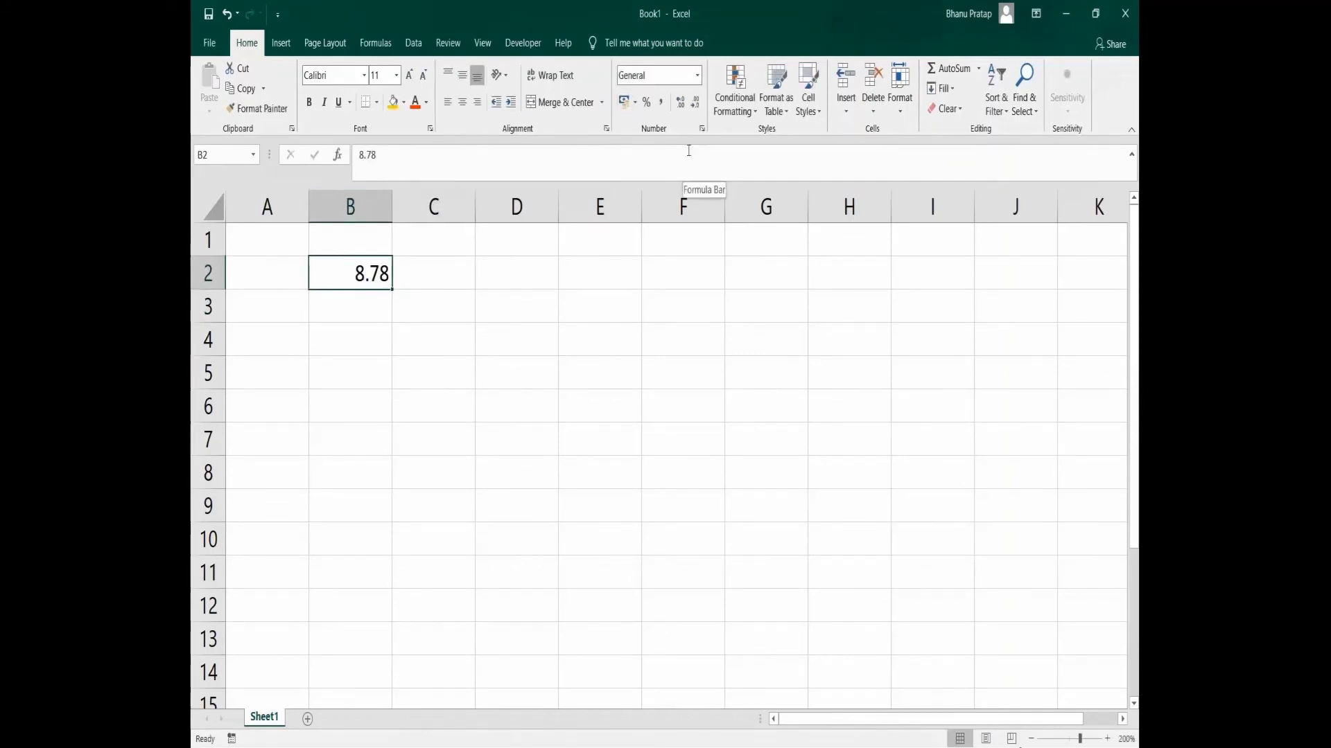
pyautogui.click(679, 105)
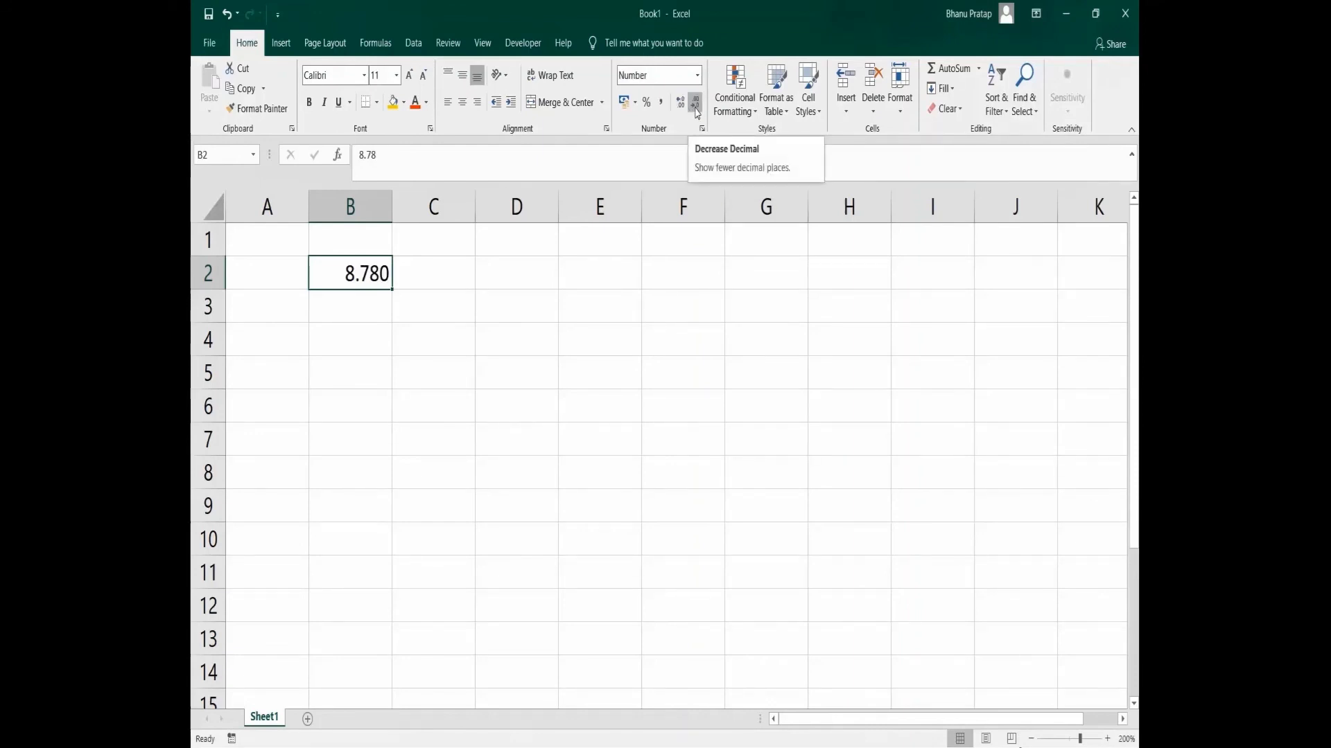
pyautogui.click(695, 106)
pyautogui.click(695, 105)
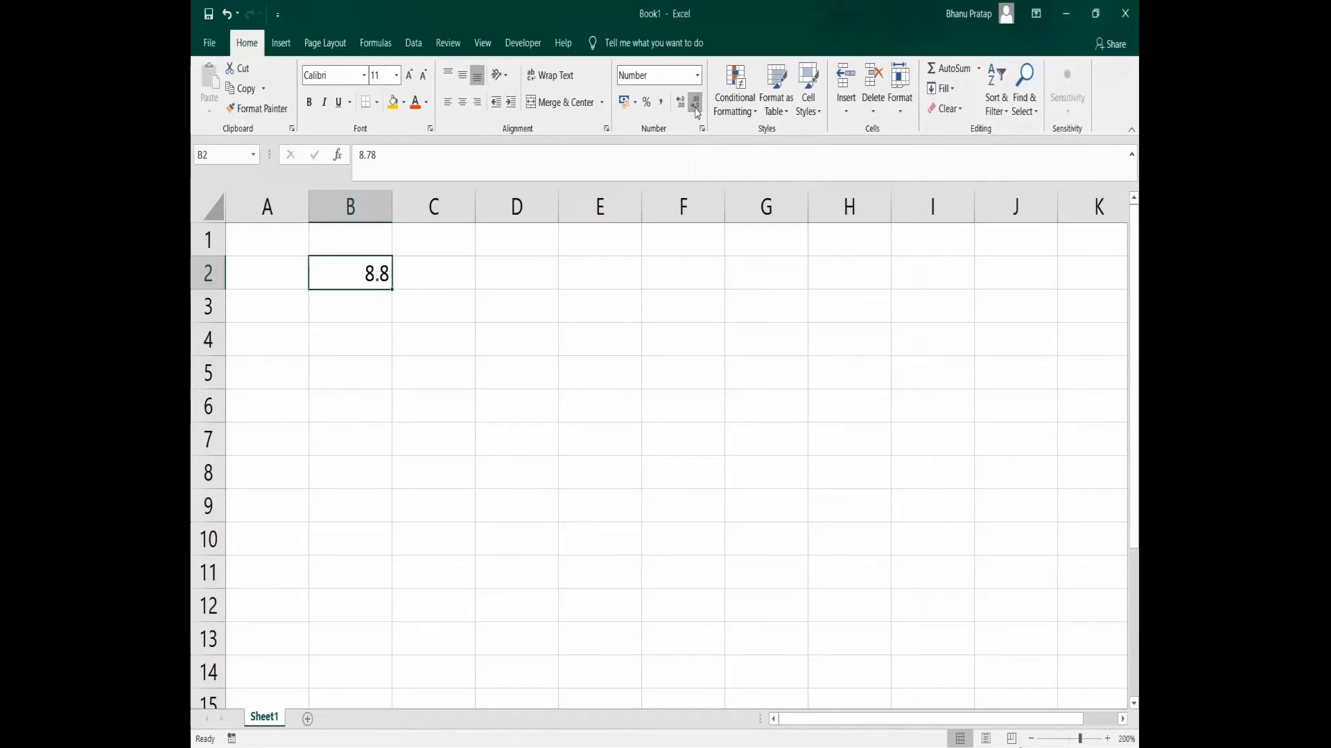
pyautogui.click(695, 105)
pyautogui.click(682, 105)
pyautogui.click(681, 105)
pyautogui.click(681, 104)
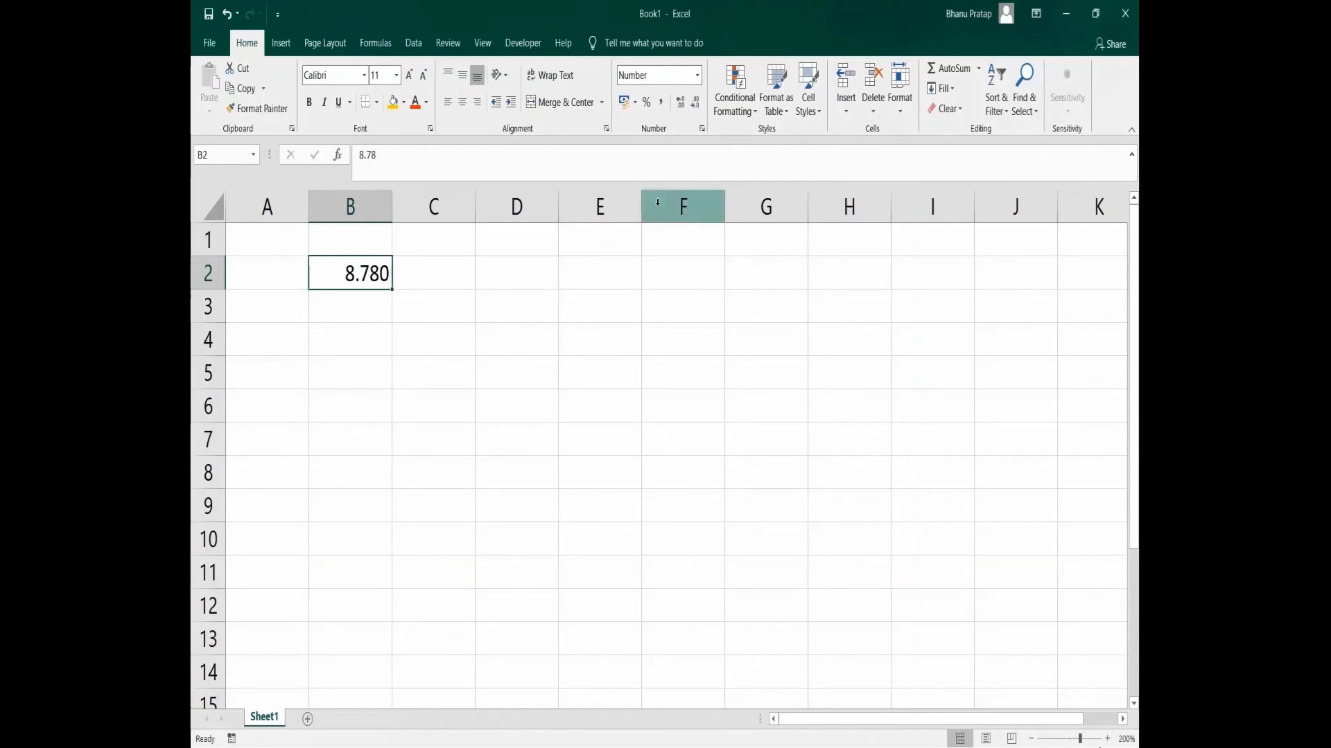
# Format E5 as Fraction, enter 1/2, and check the stored value of the cell.
pyautogui.click(602, 373)
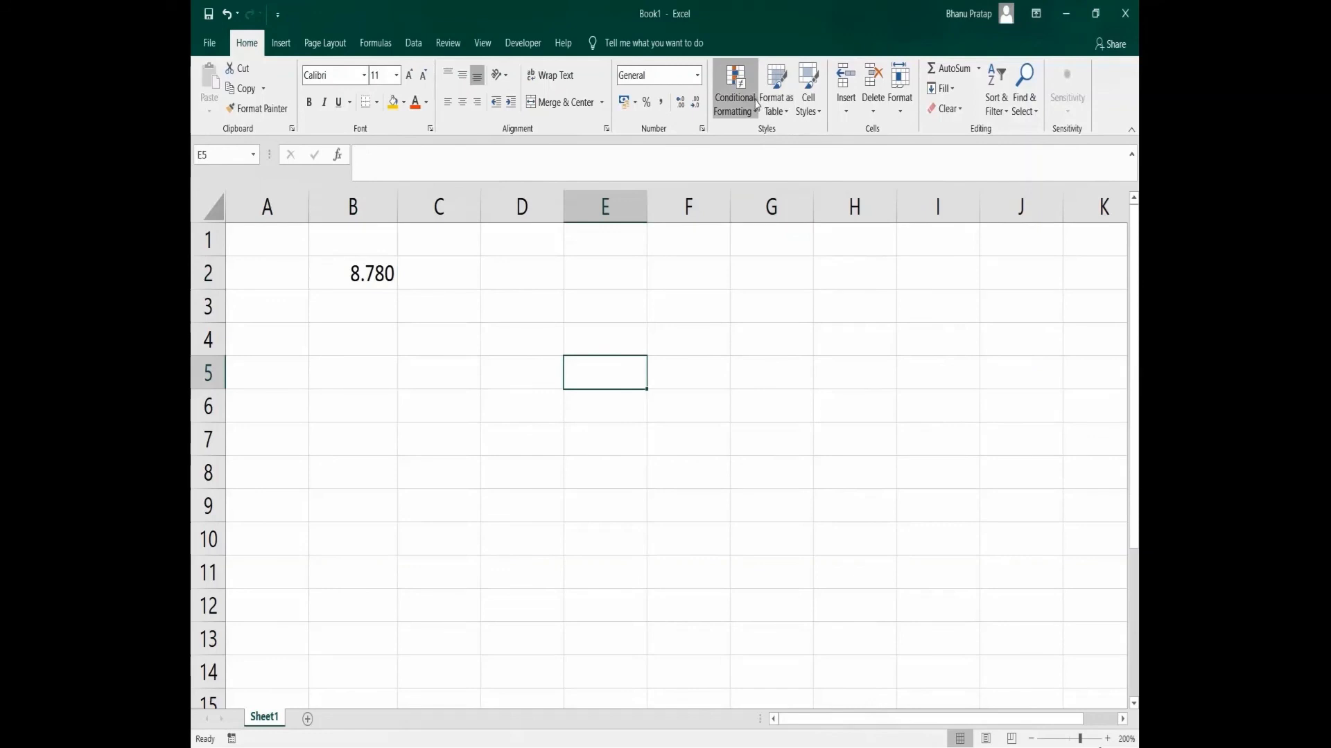
pyautogui.click(696, 75)
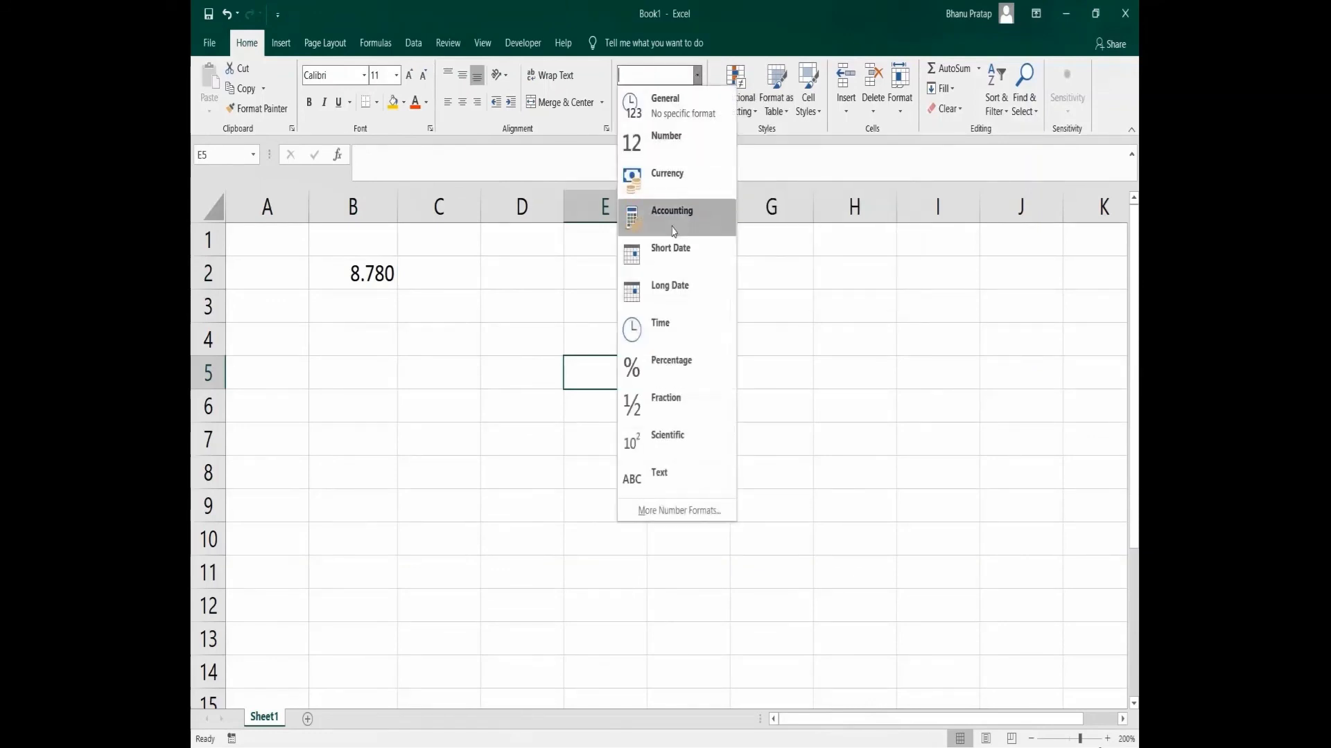
pyautogui.click(665, 405)
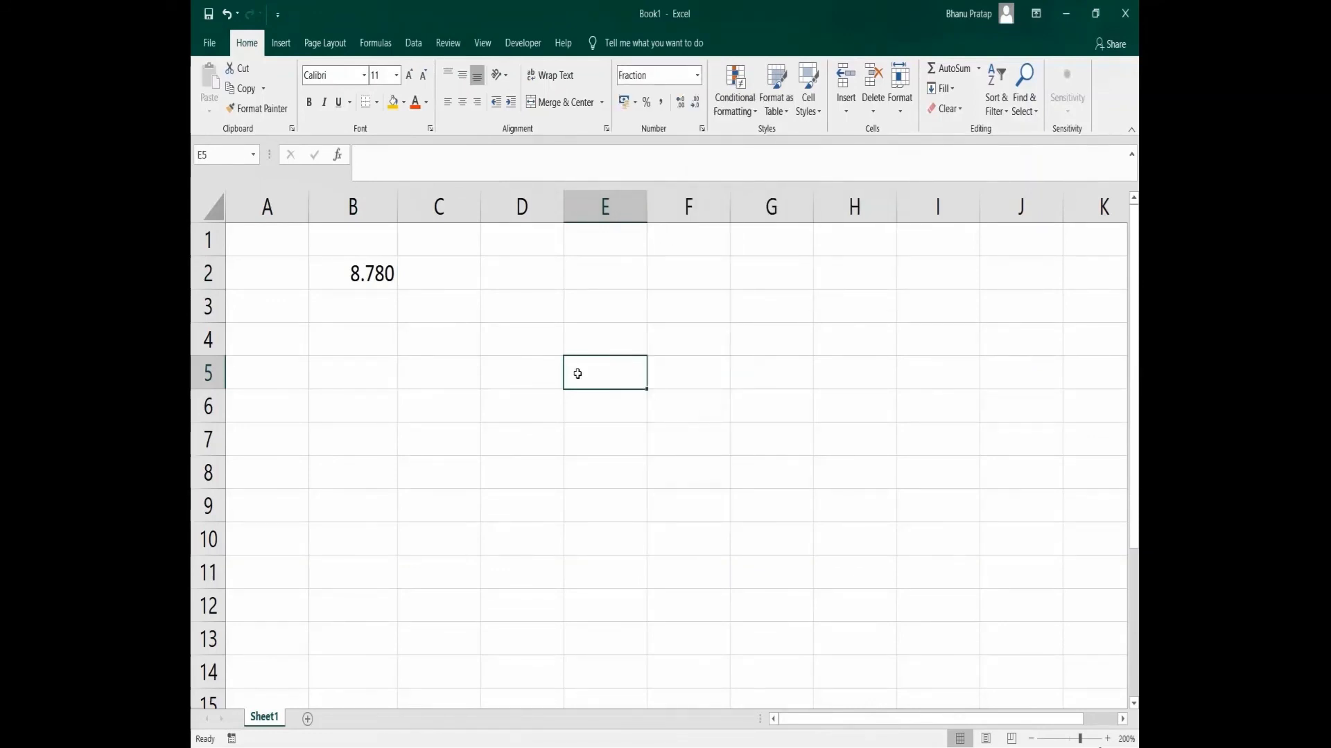
pyautogui.doubleClick(578, 373)
pyautogui.write('1/2')
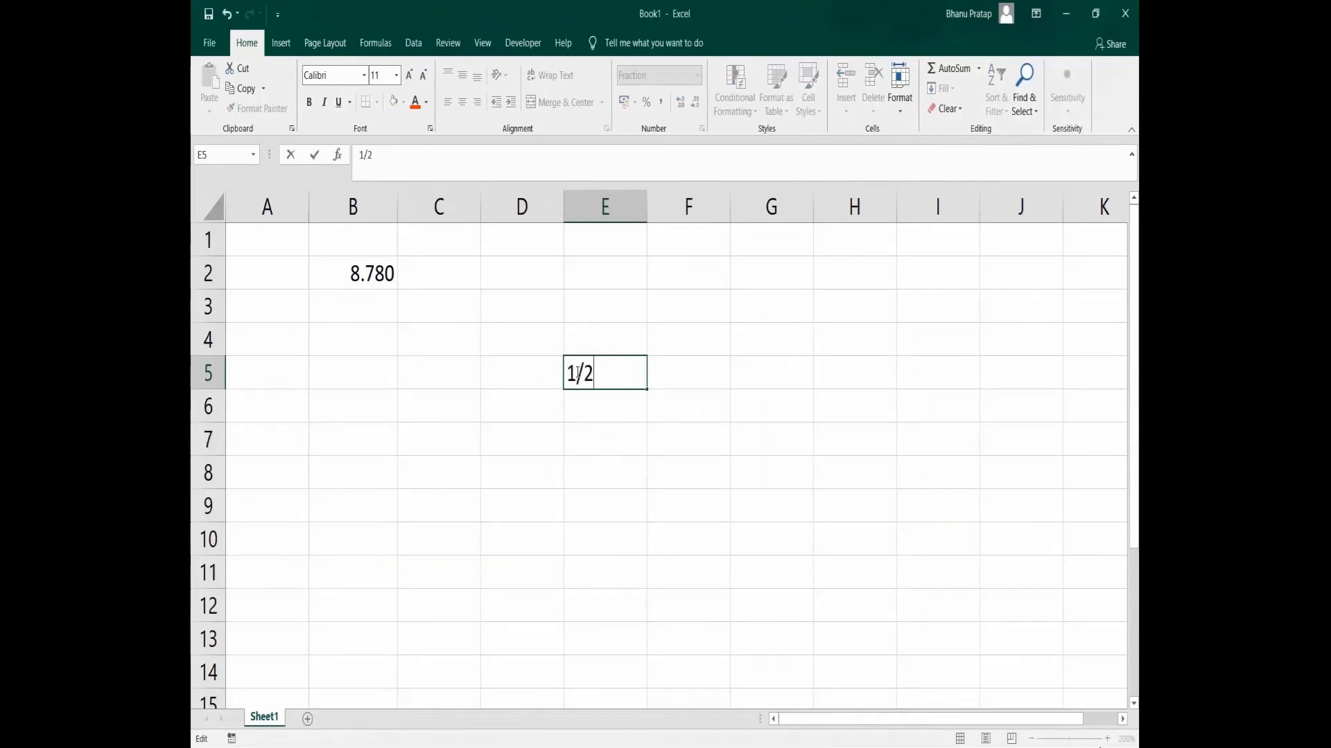
pyautogui.press('Return')
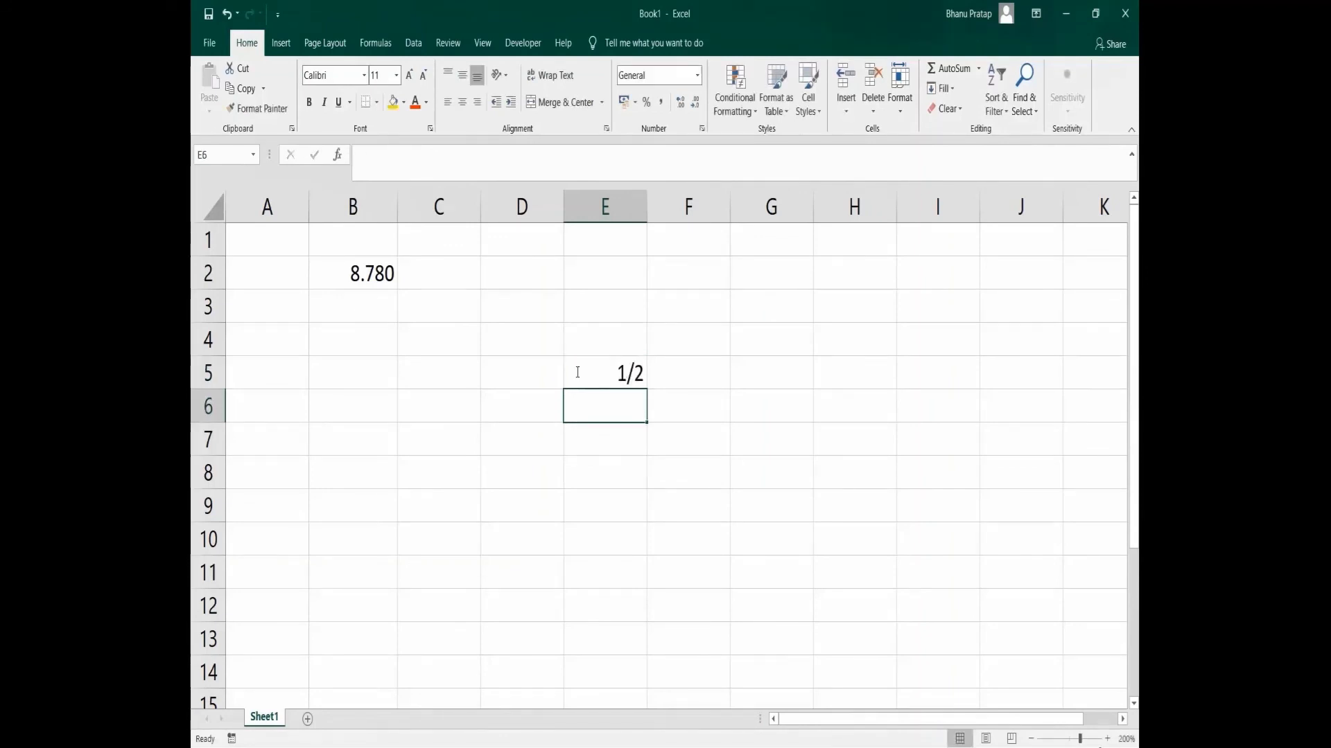
pyautogui.click(594, 378)
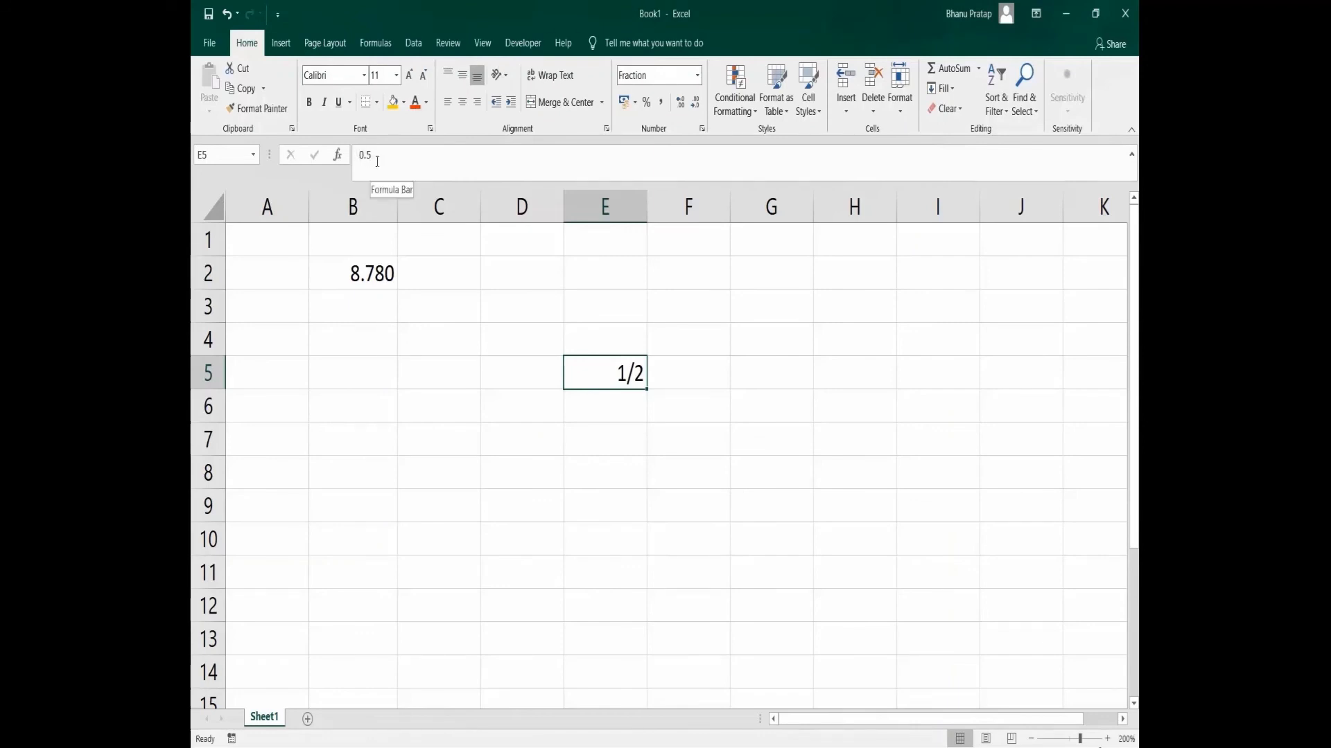
pyautogui.press('Return')
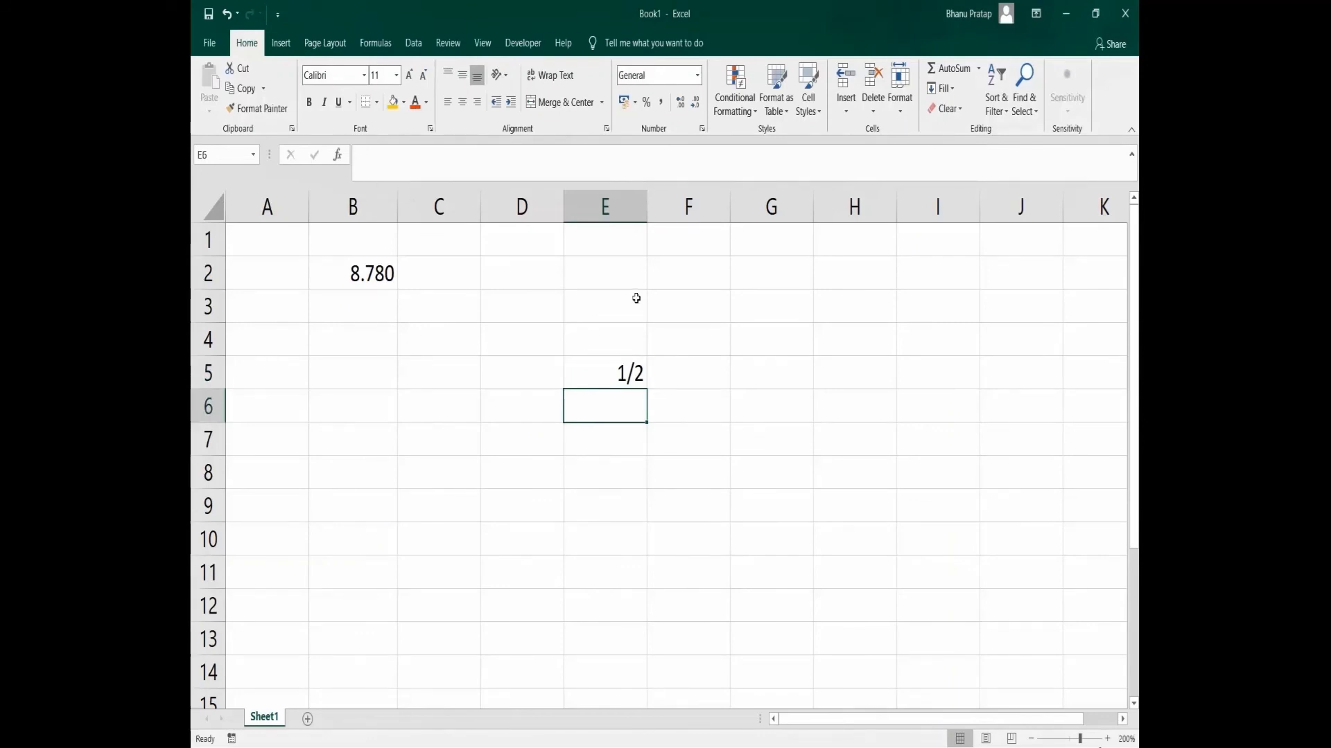
# Format E6 as Fraction, enter 2/8, and check the stored value of the cell.
pyautogui.click(698, 73)
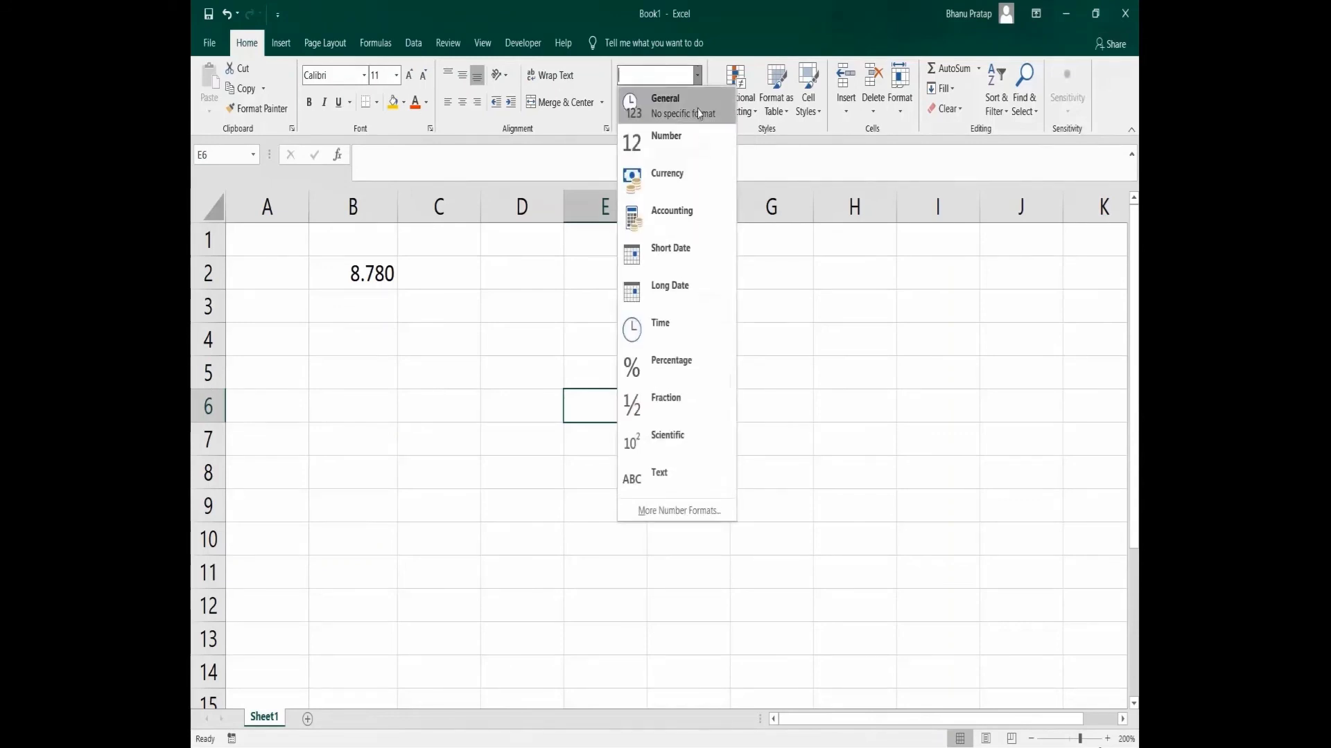
pyautogui.click(678, 414)
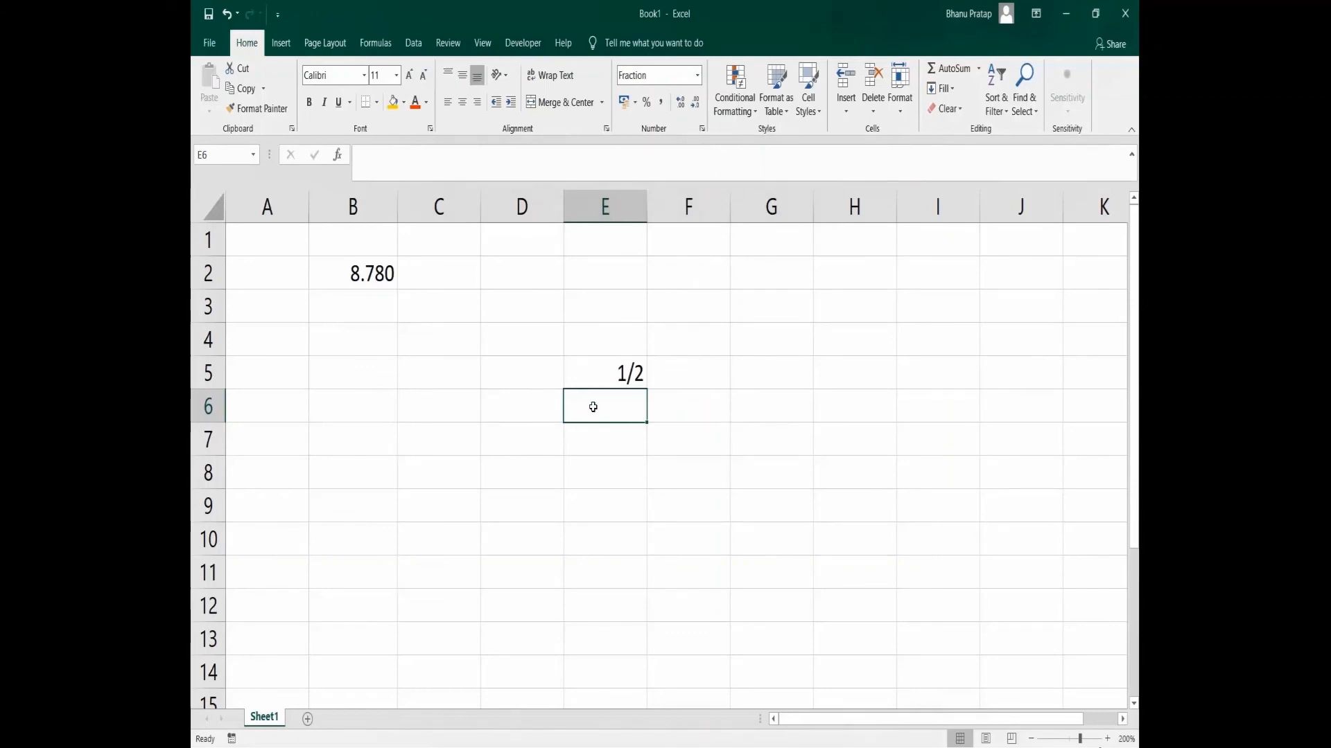
pyautogui.write('2/8')
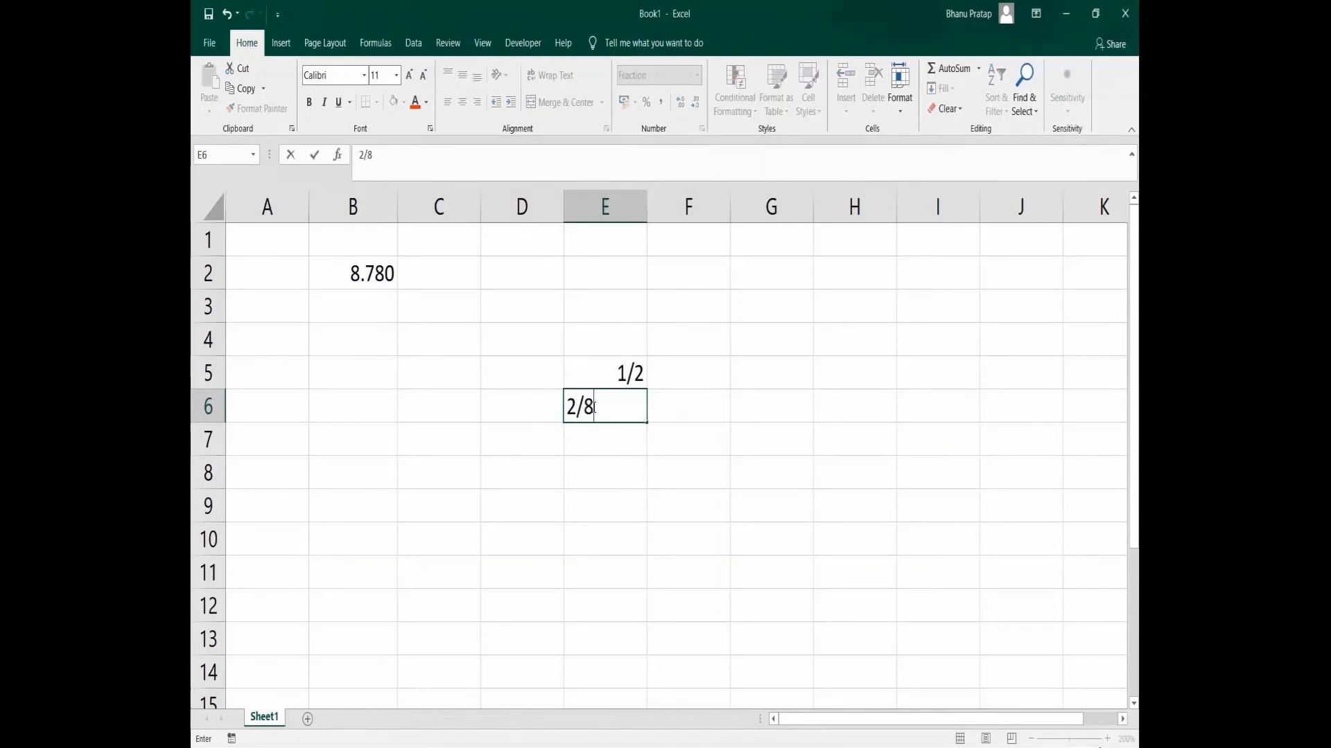
pyautogui.press('Return')
pyautogui.click(602, 401)
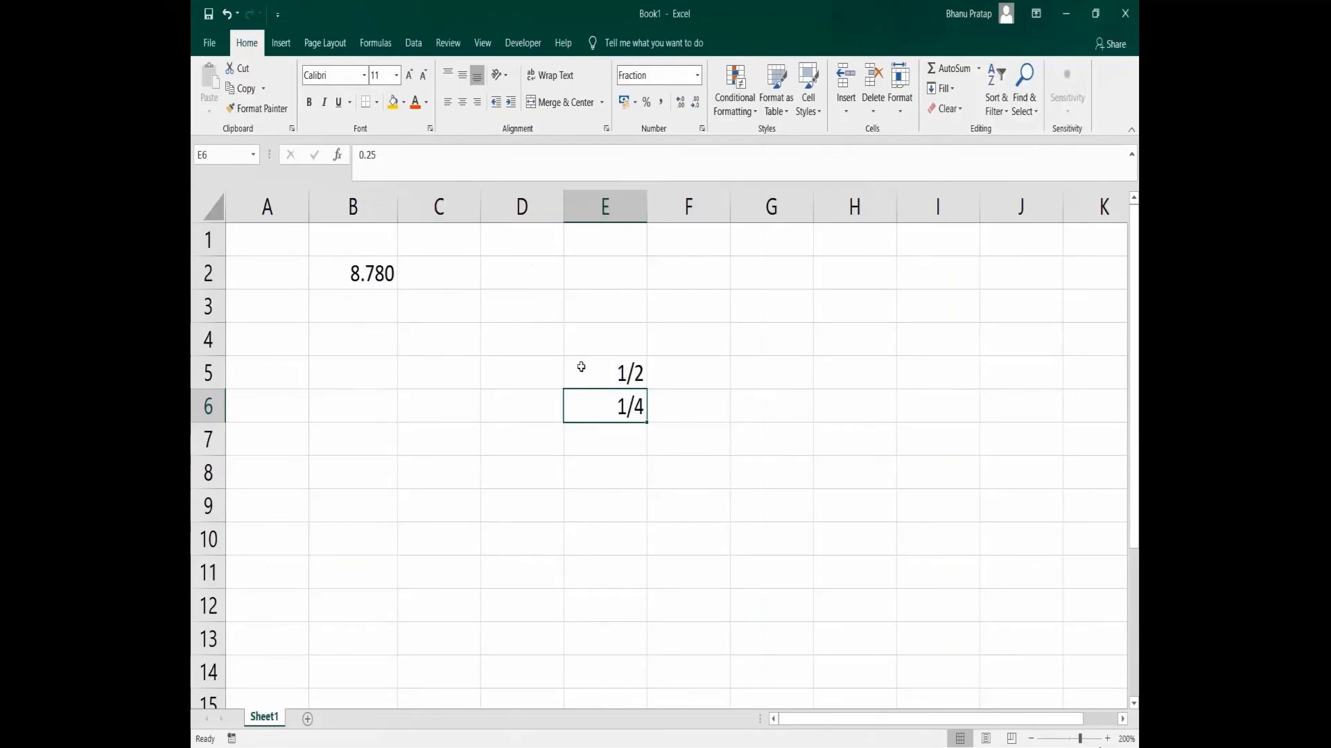
pyautogui.click(517, 333)
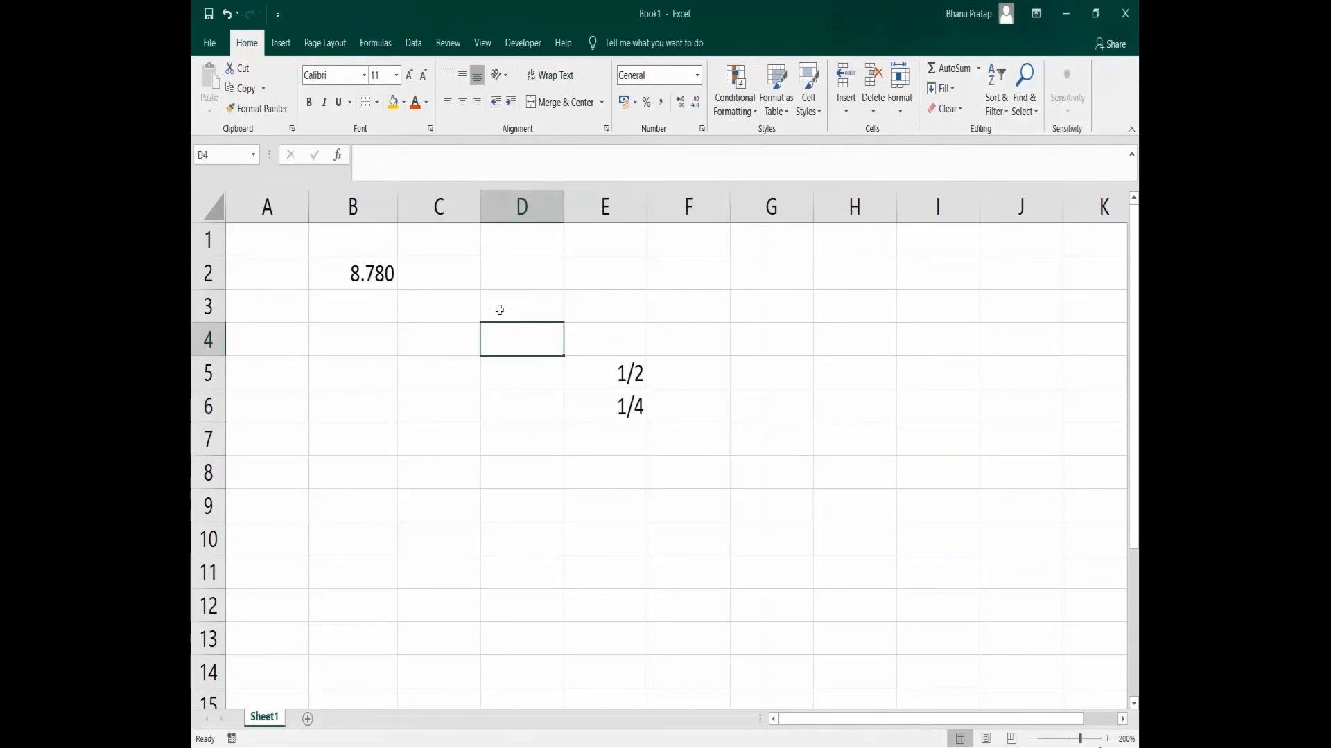
# Format F2 as Short Date and enter the date 10/12/2020.
pyautogui.click(676, 275)
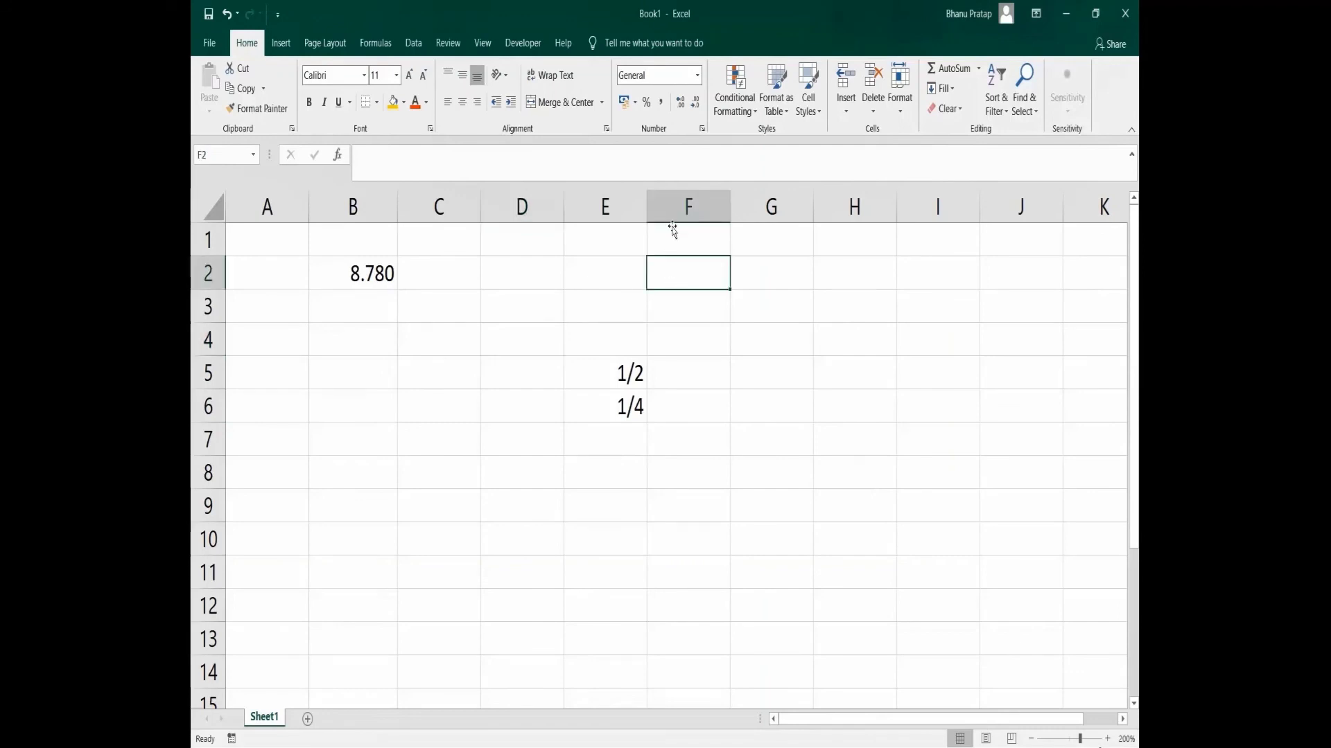
pyautogui.click(698, 78)
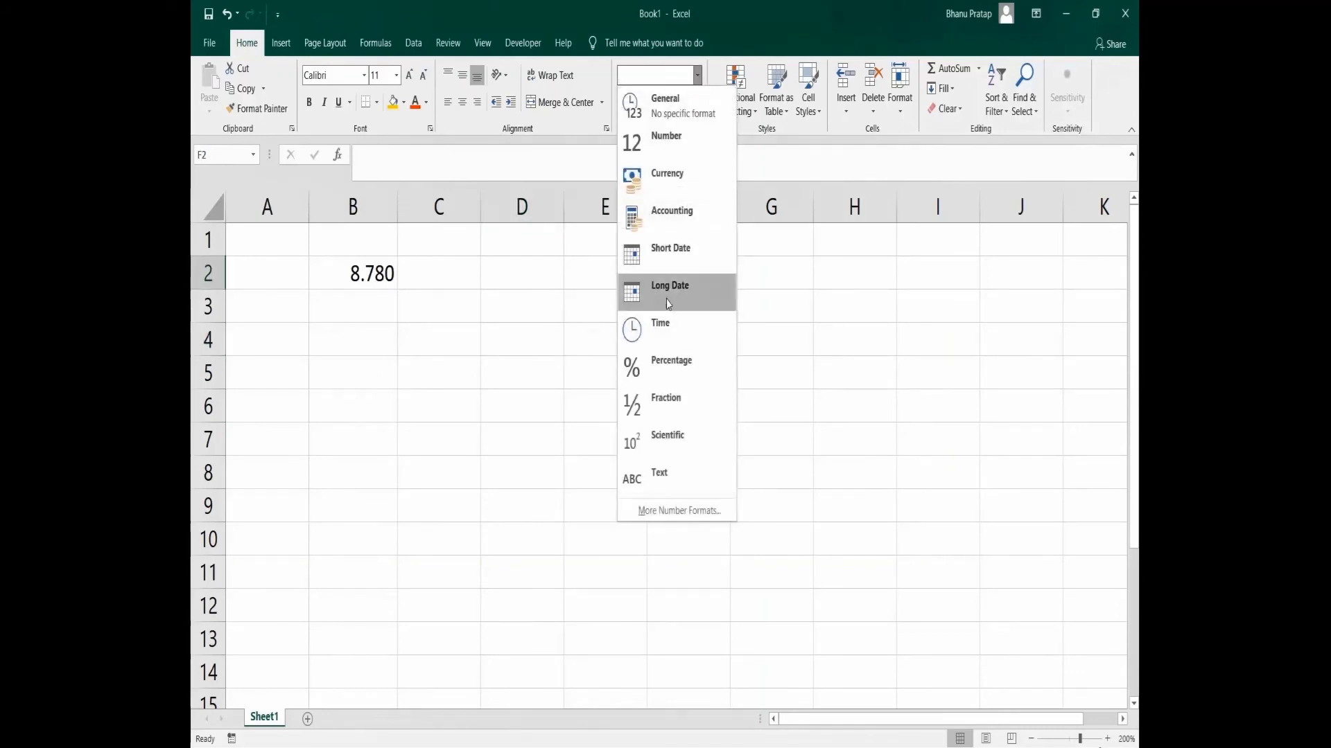
pyautogui.click(676, 254)
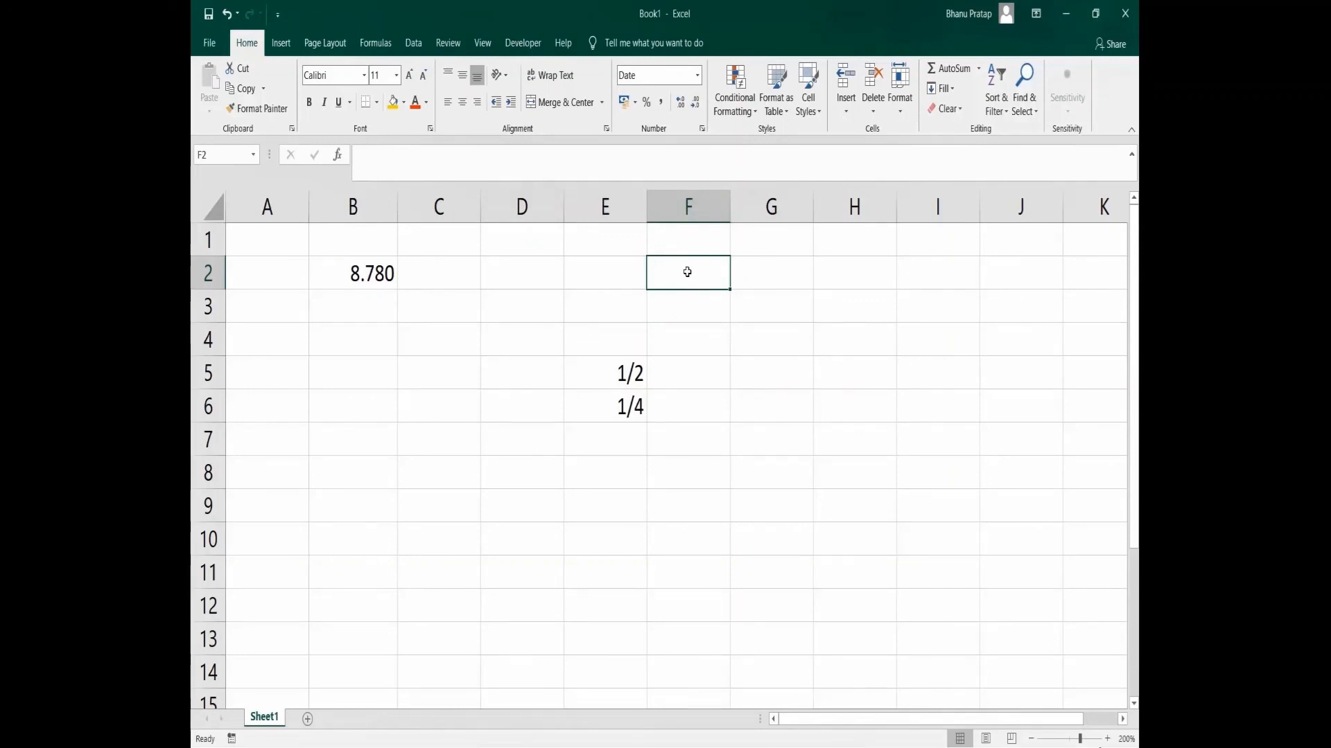
pyautogui.write('10')
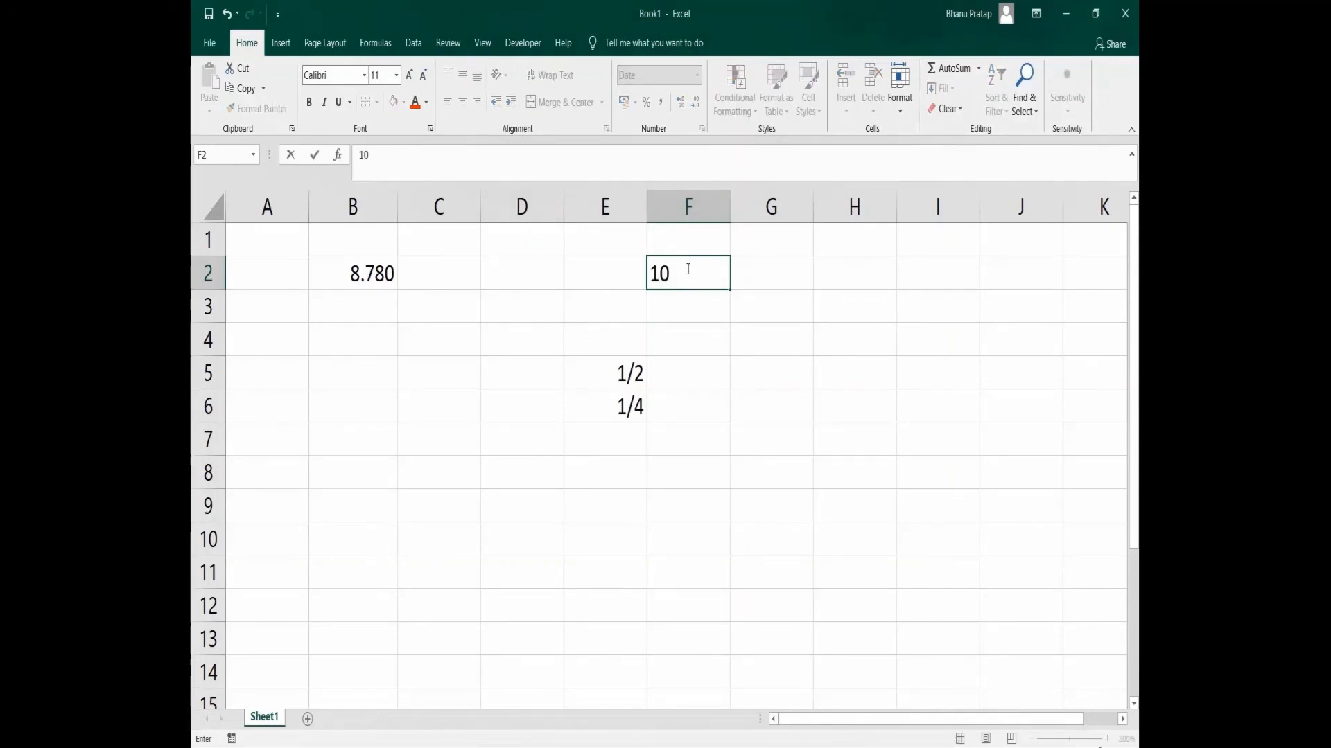
pyautogui.write('/12\\')
pyautogui.press('BackSpace')
pyautogui.write('/2020')
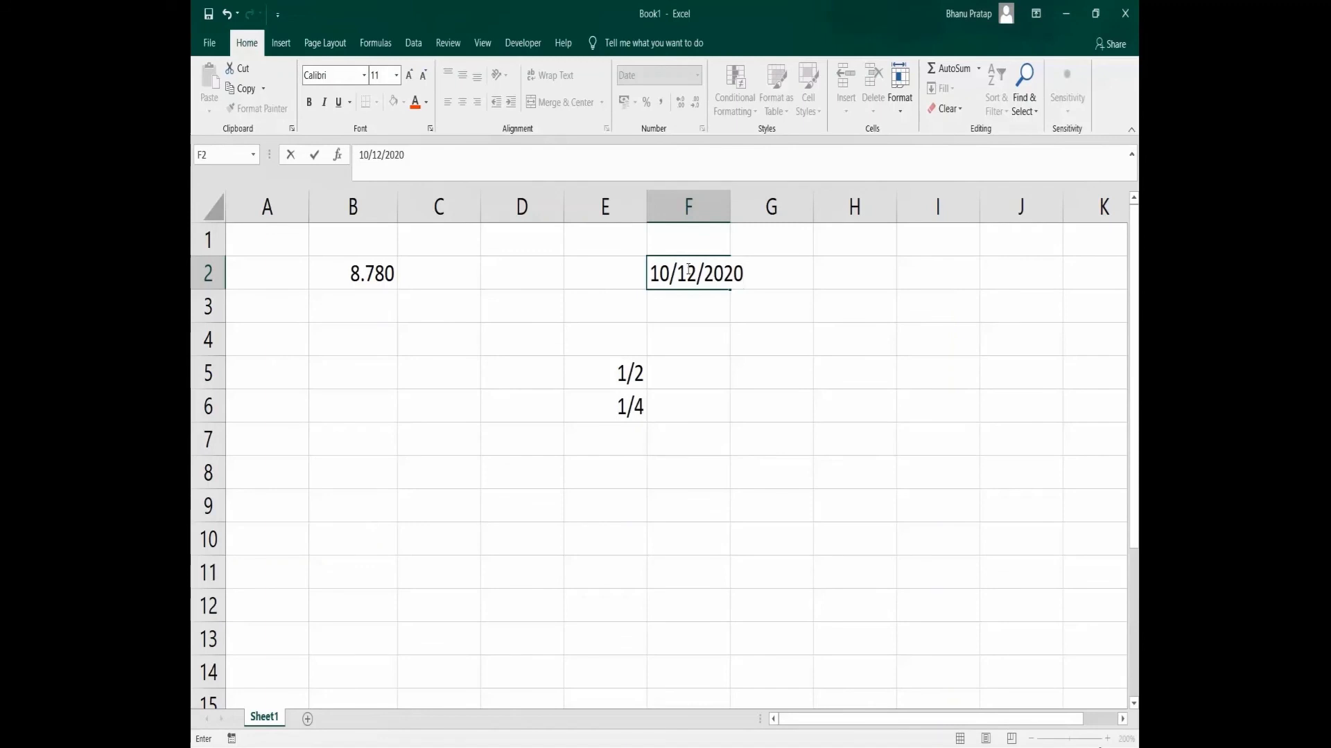
pyautogui.press('Return')
pyautogui.click(696, 277)
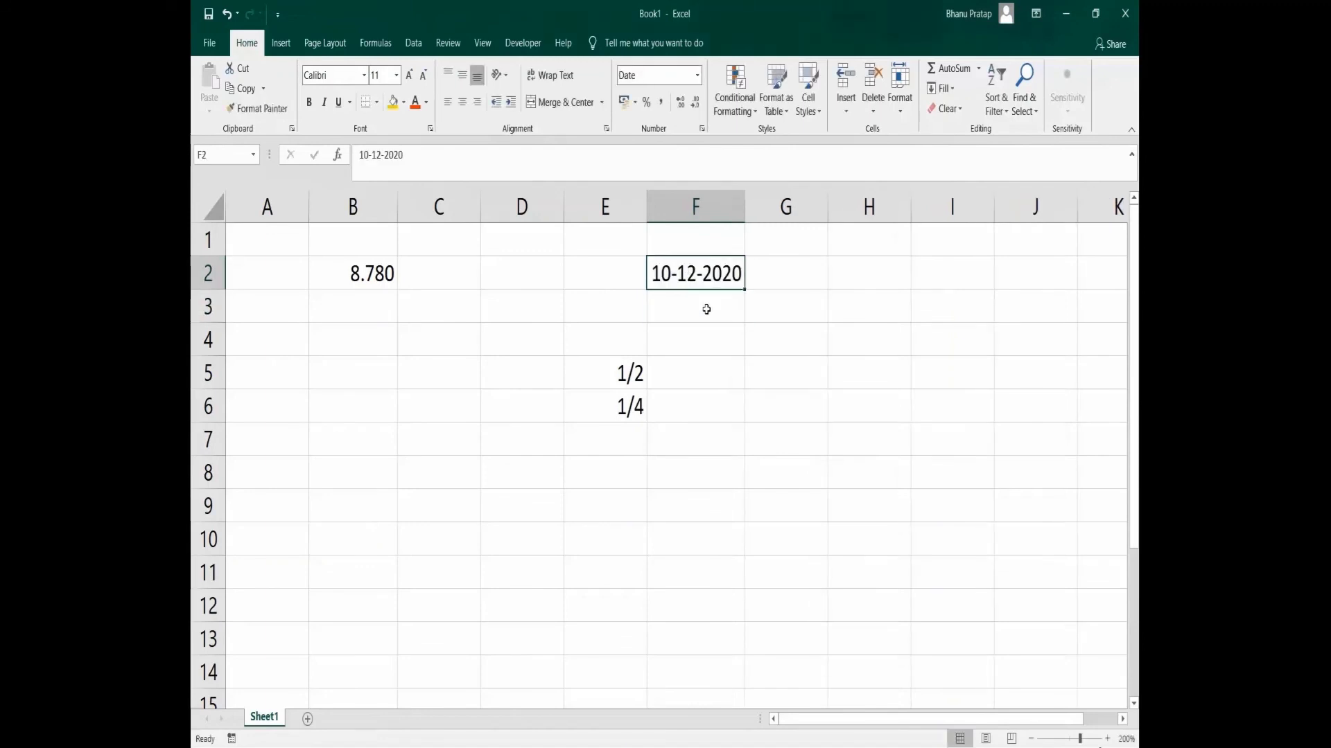
# Change the number format of the date in F2 to Long Date.
pyautogui.click(699, 72)
pyautogui.click(755, 262)
pyautogui.click(696, 76)
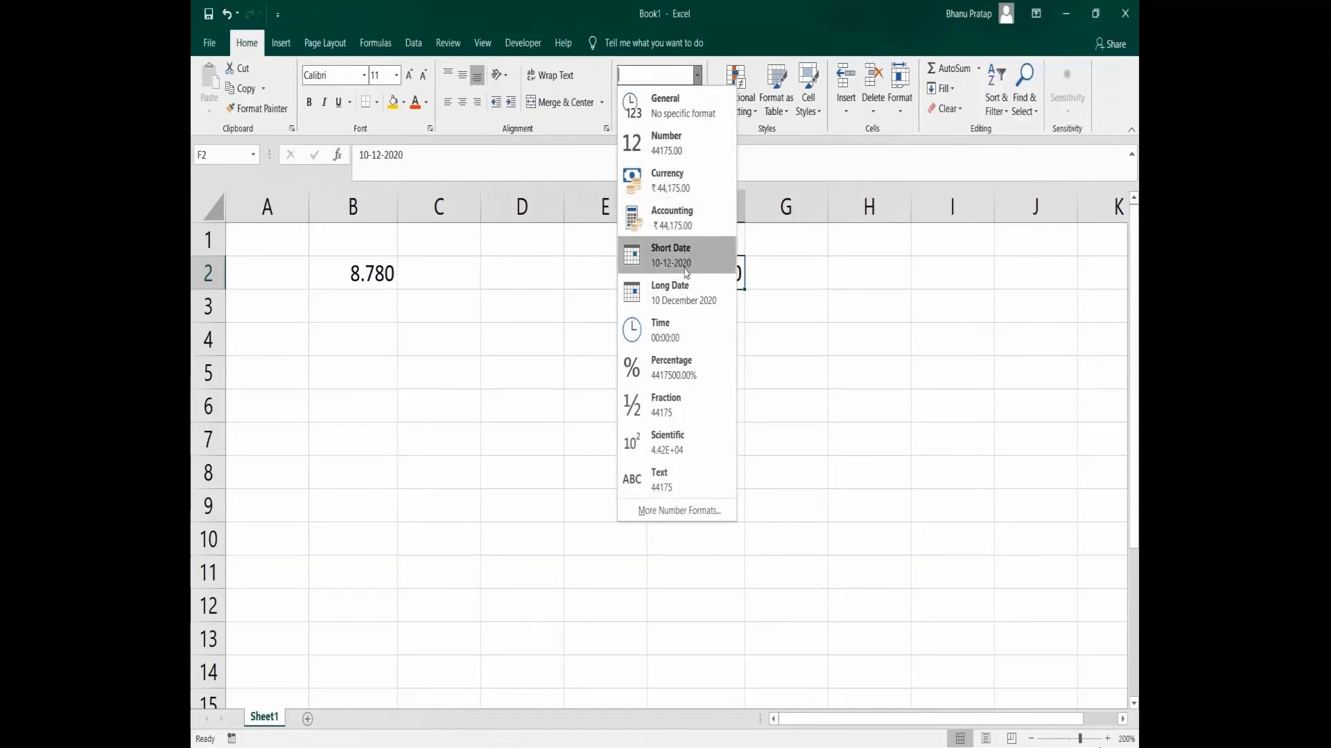
pyautogui.click(685, 301)
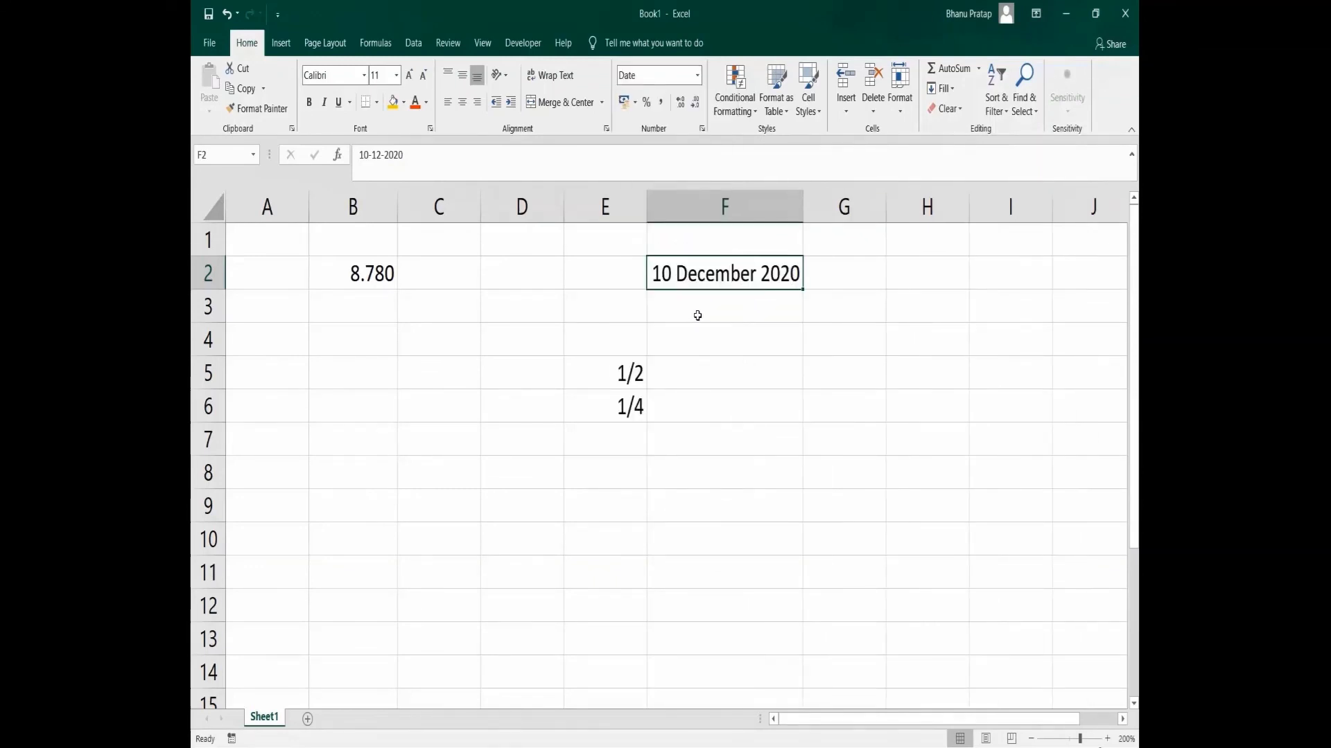
# Format F4 as Time, enter 10:25, and check the stored value of the cell.
pyautogui.click(742, 354)
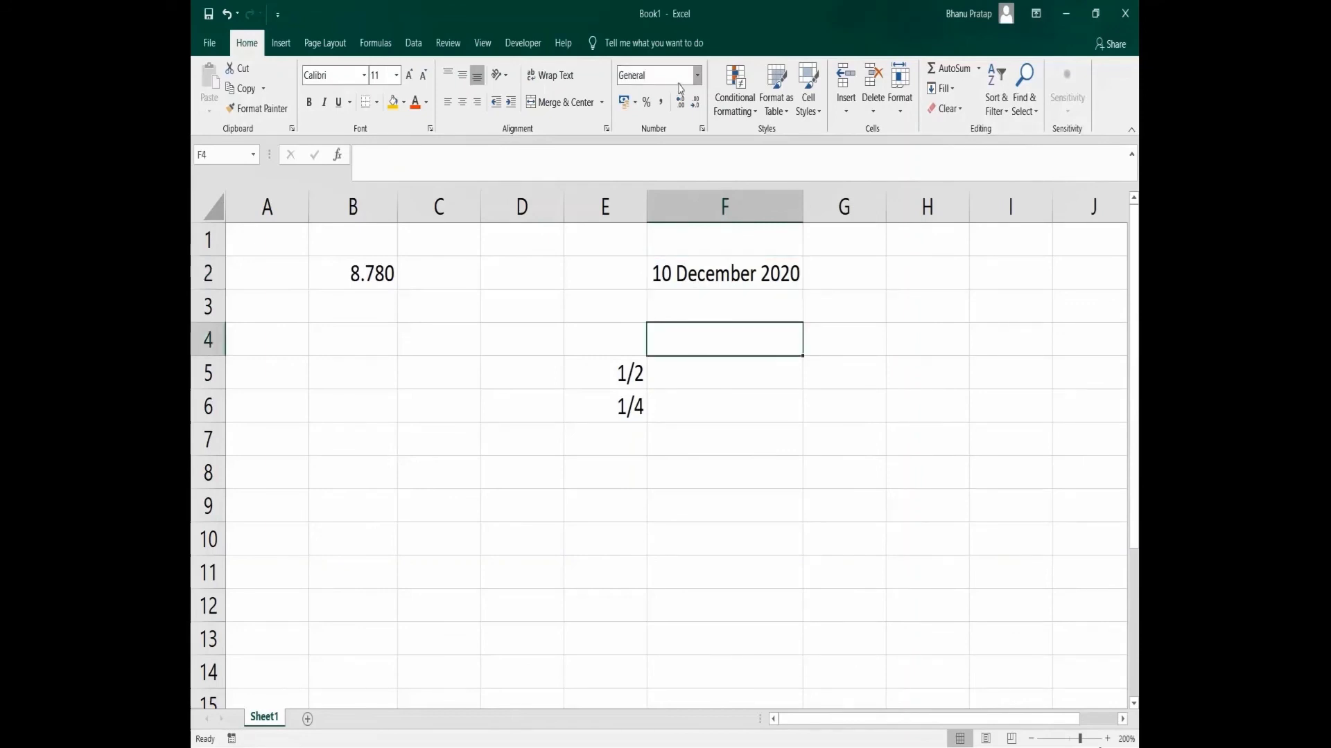
pyautogui.click(698, 76)
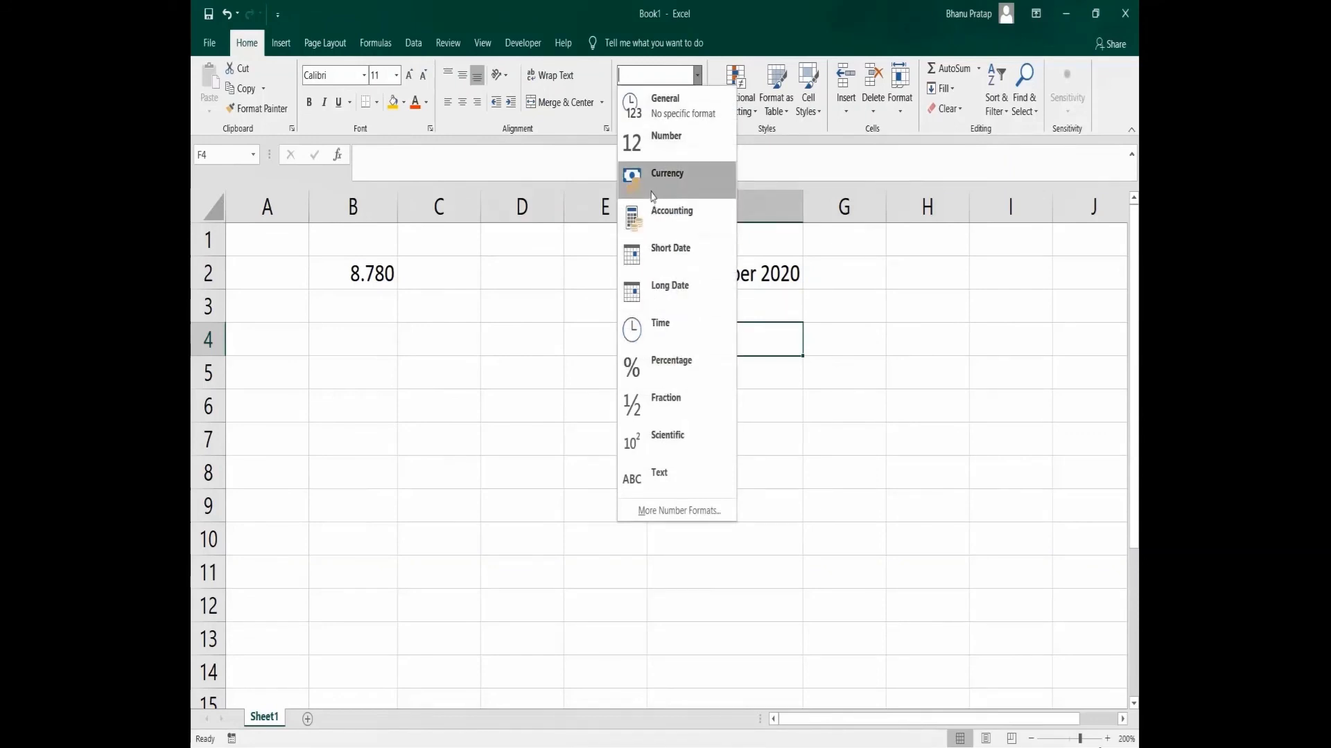
pyautogui.click(665, 315)
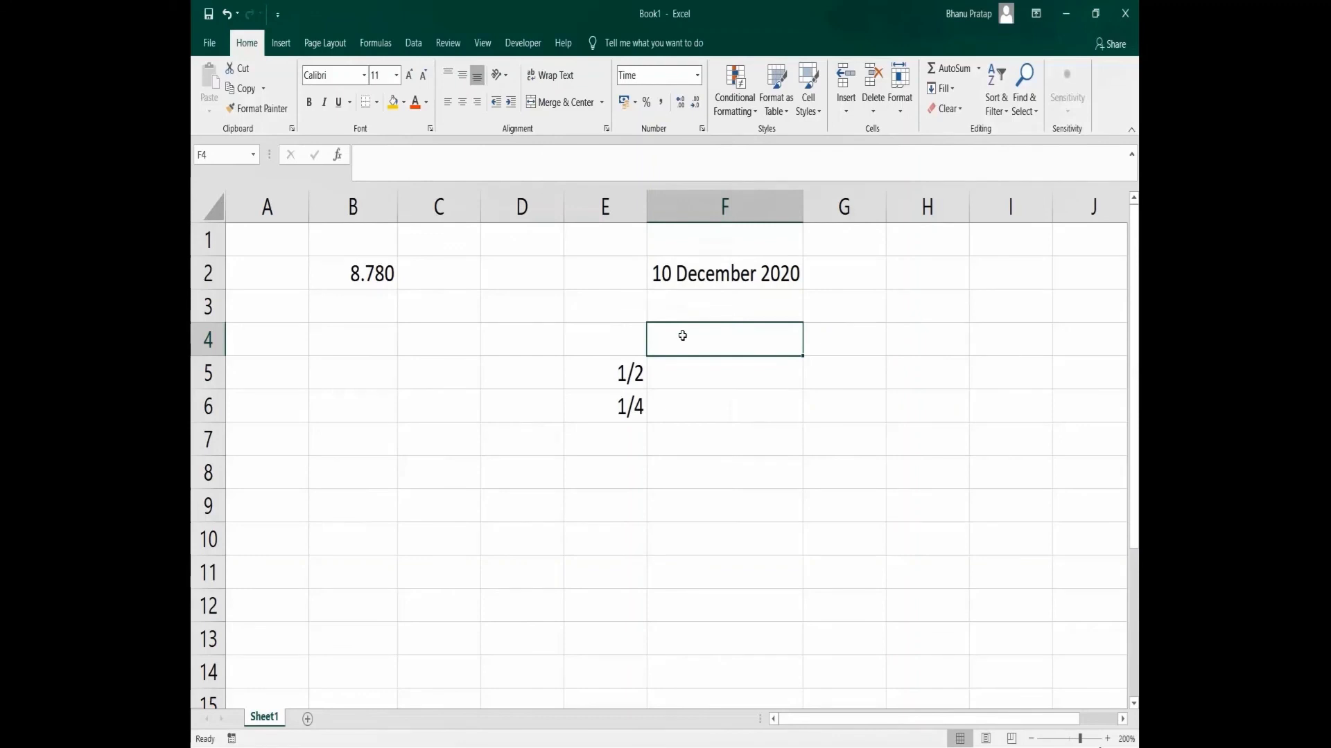
pyautogui.write('10:')
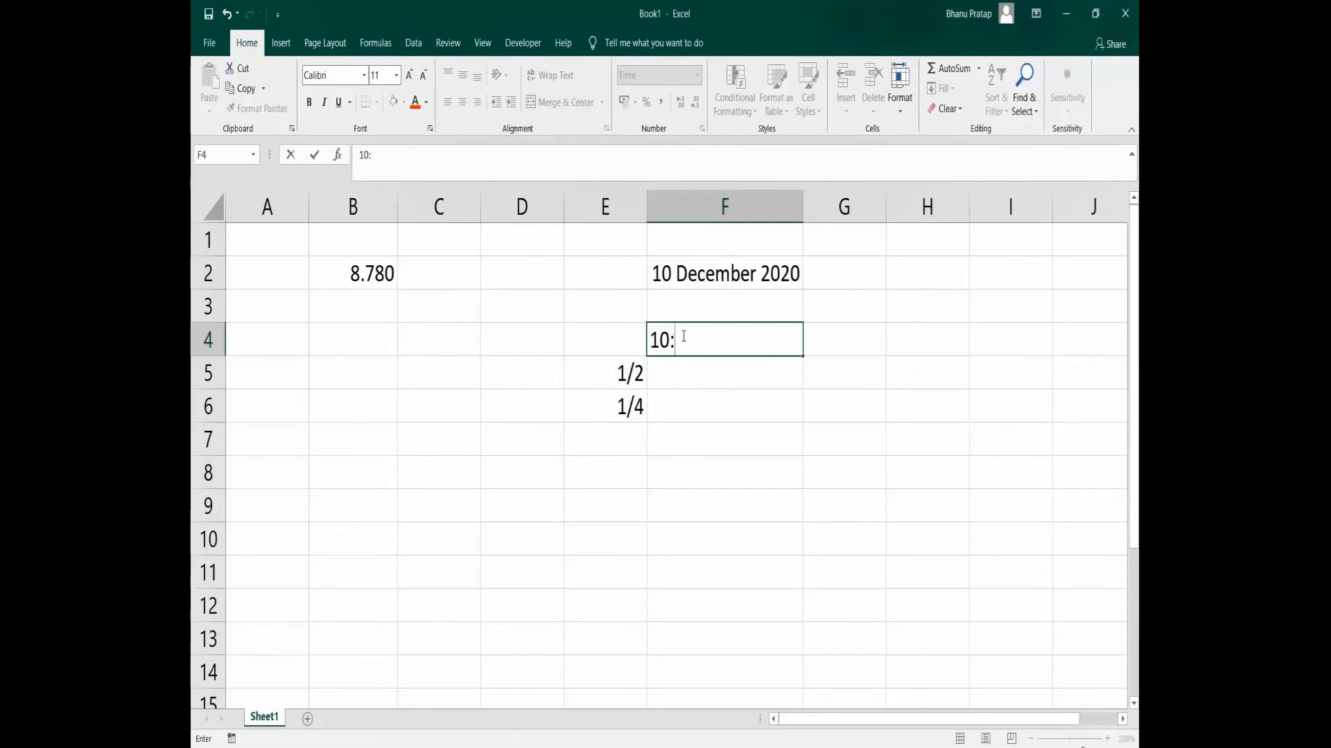
pyautogui.write('25')
pyautogui.press('Return')
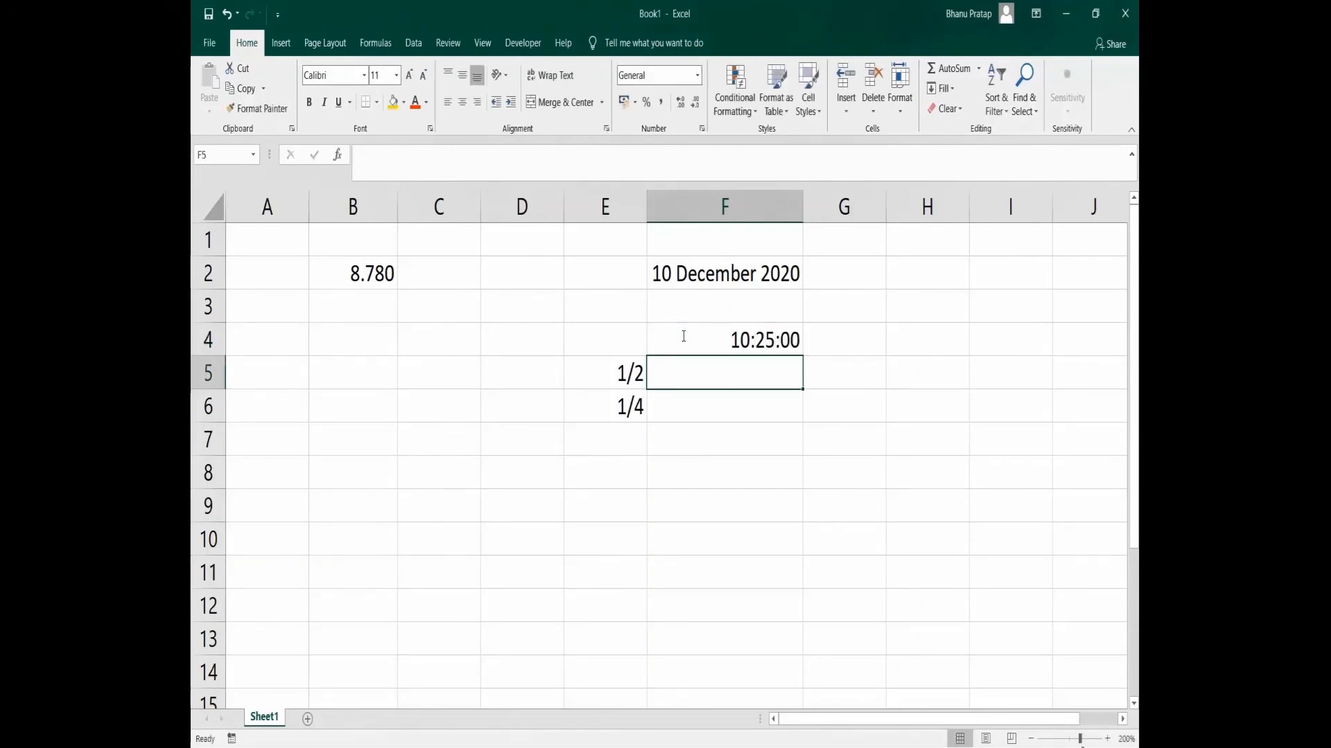
pyautogui.click(743, 347)
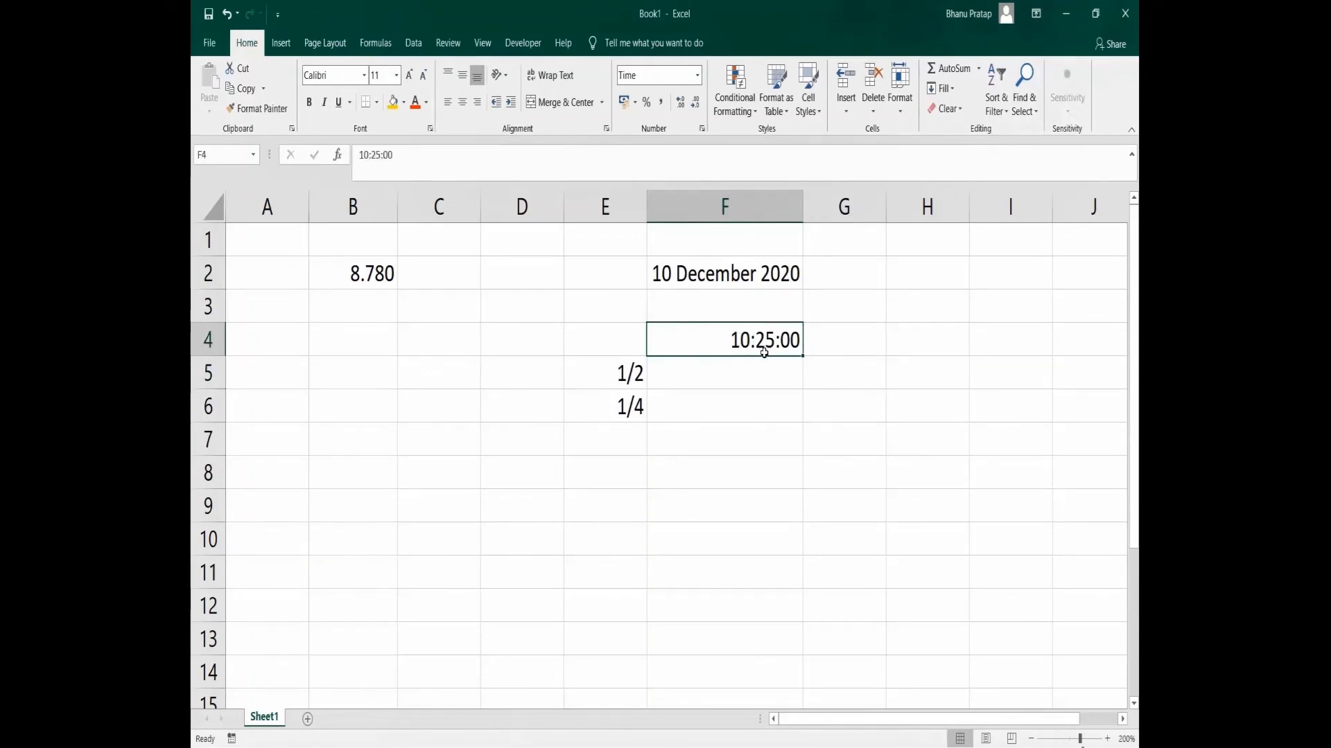
pyautogui.click(741, 404)
pyautogui.click(581, 341)
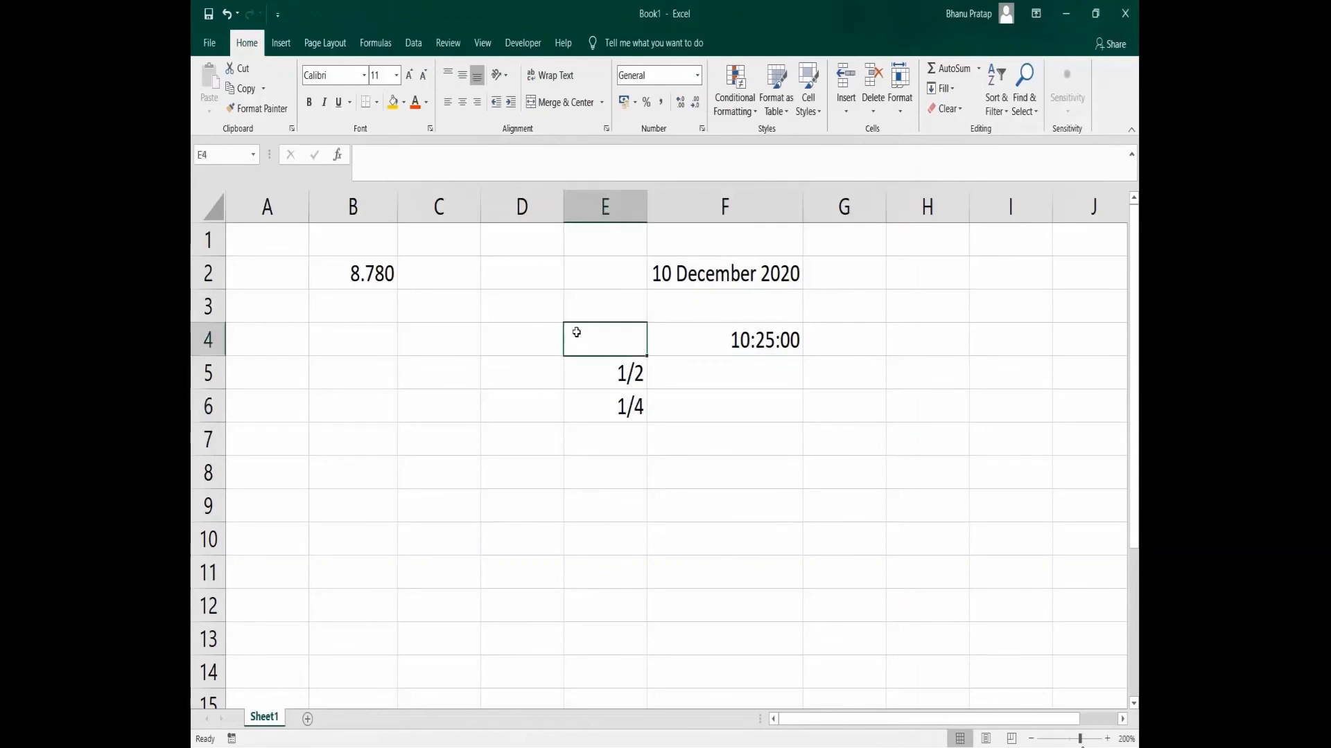
# Format G2 as Currency and enter the amount 25.
pyautogui.click(858, 278)
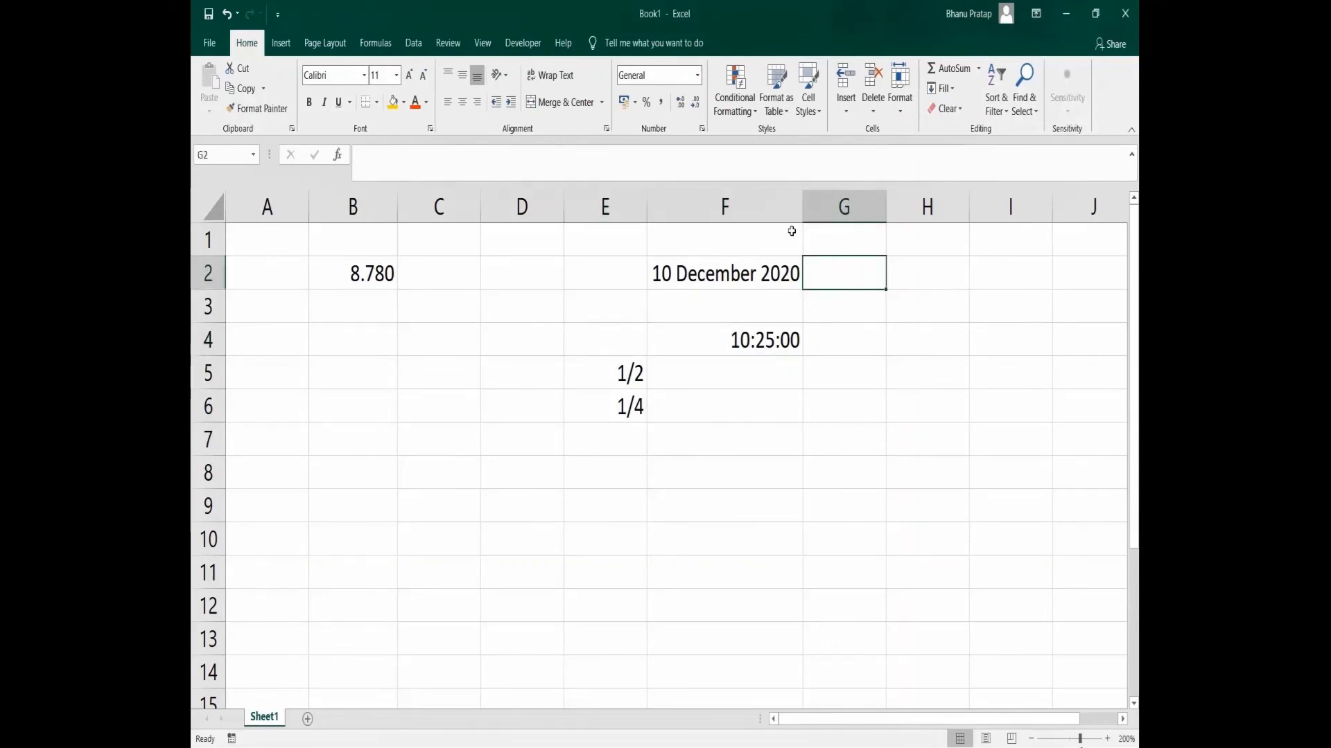
pyautogui.click(696, 74)
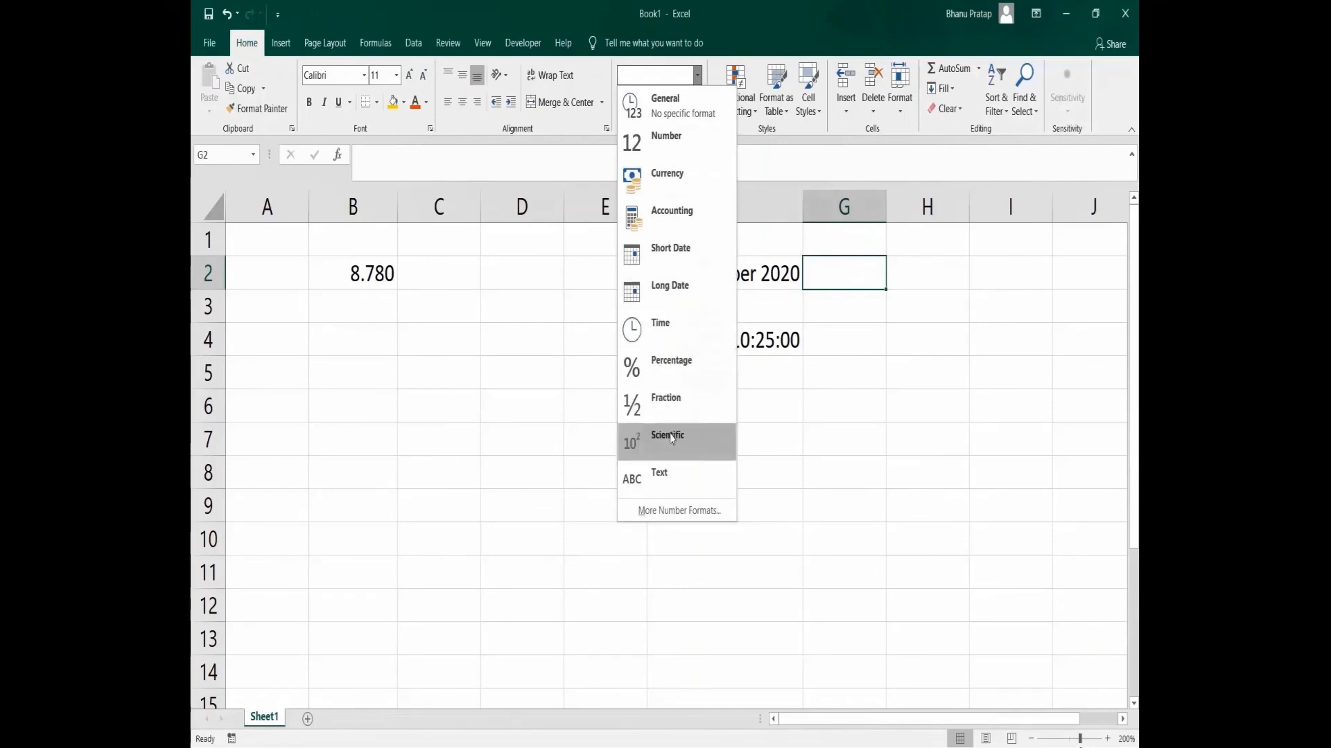
pyautogui.click(657, 173)
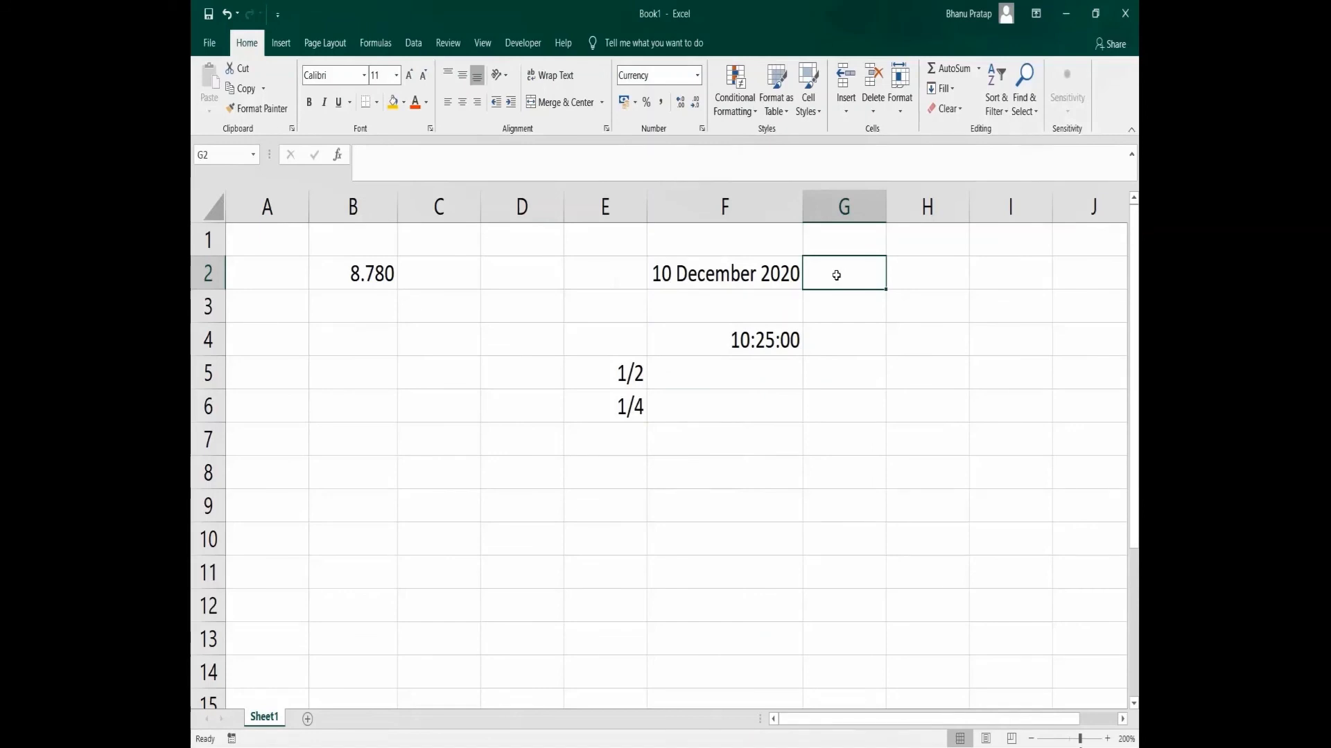
pyautogui.write('25')
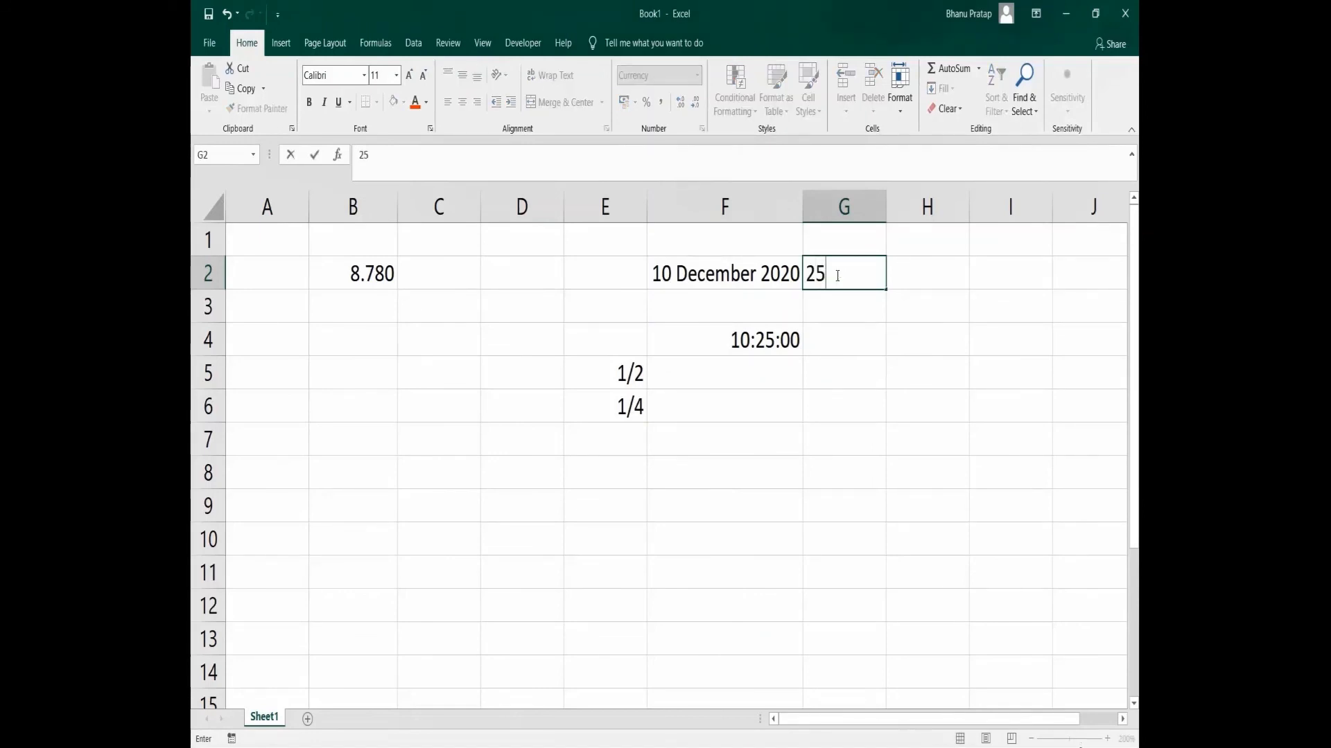
pyautogui.press('Return')
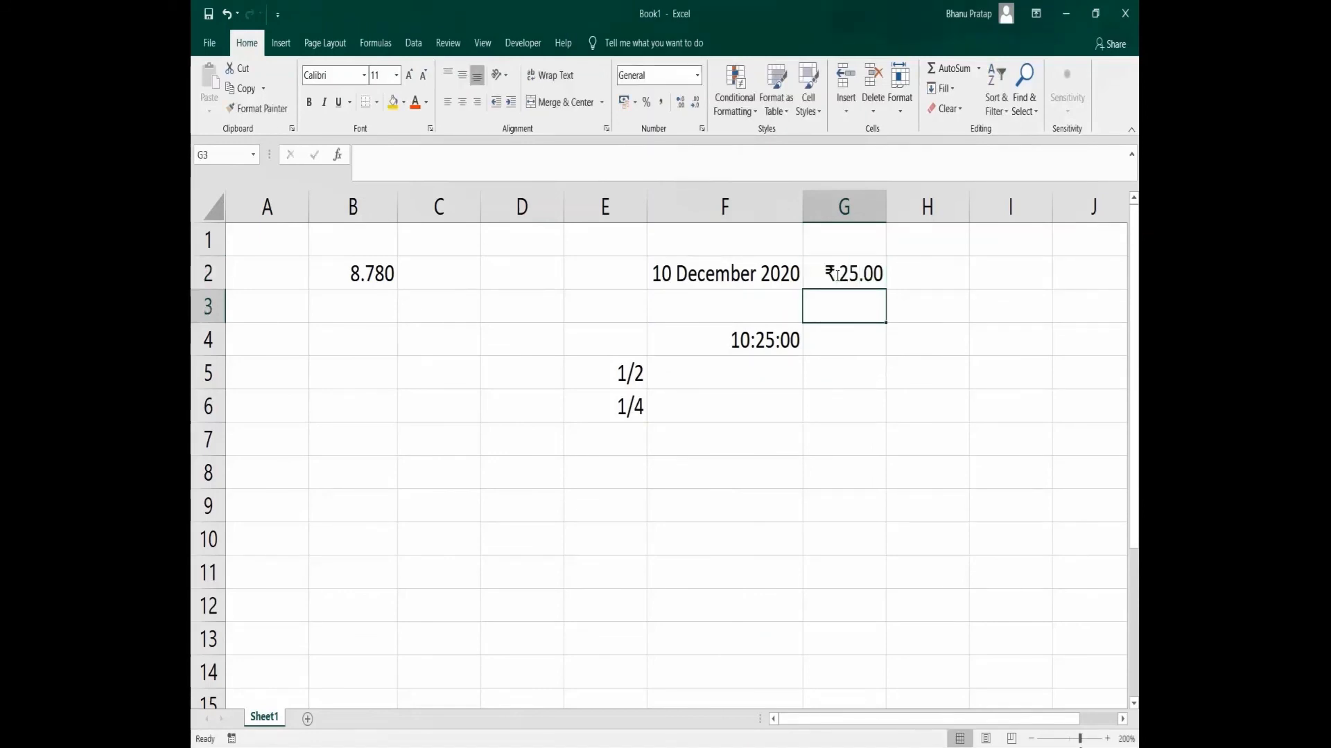
# Apply the $ English (United States) accounting format to G3 and enter 25.
pyautogui.click(636, 105)
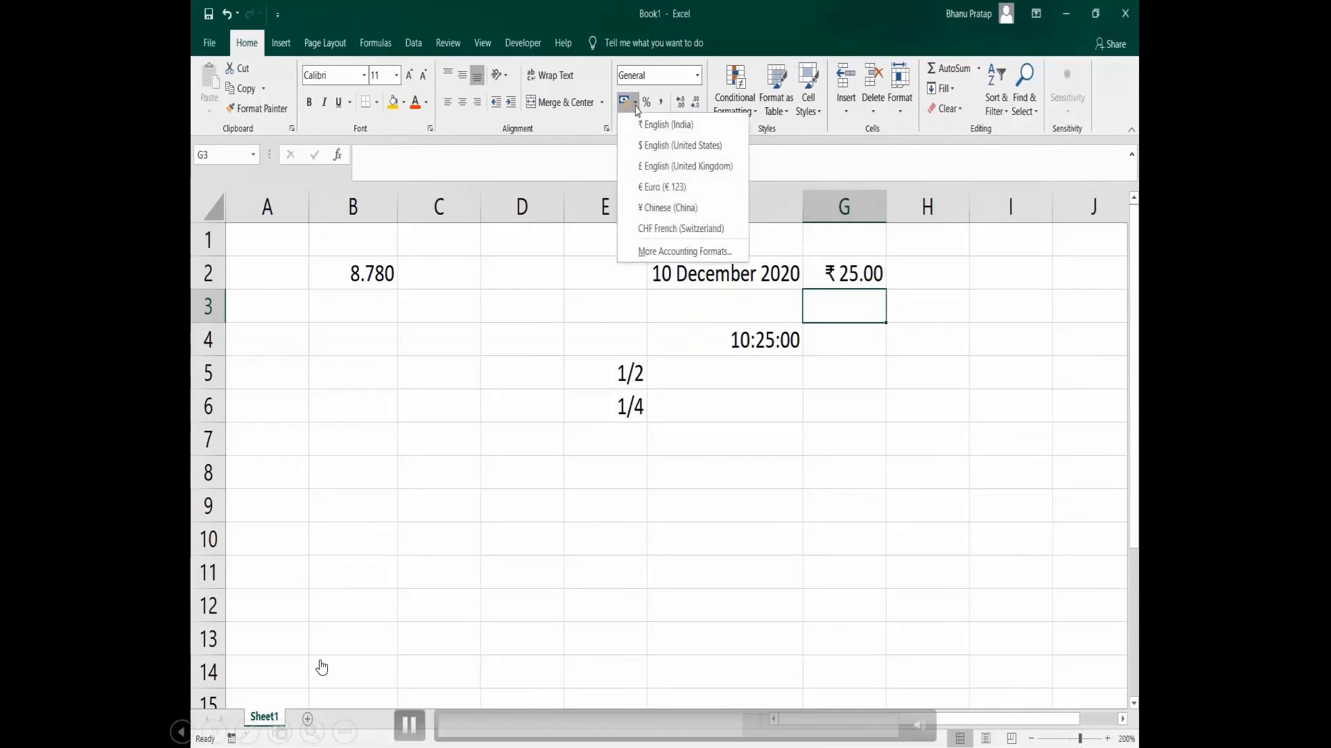
pyautogui.click(655, 146)
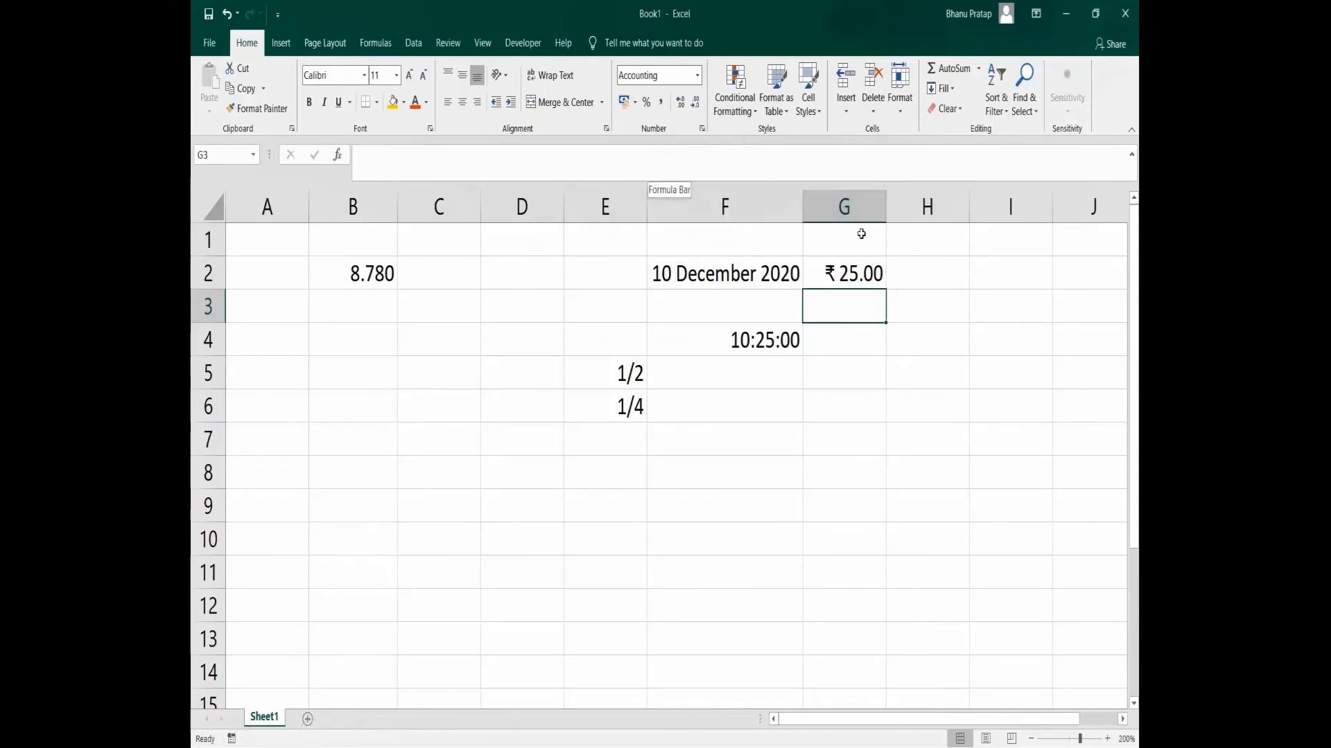
pyautogui.doubleClick(838, 309)
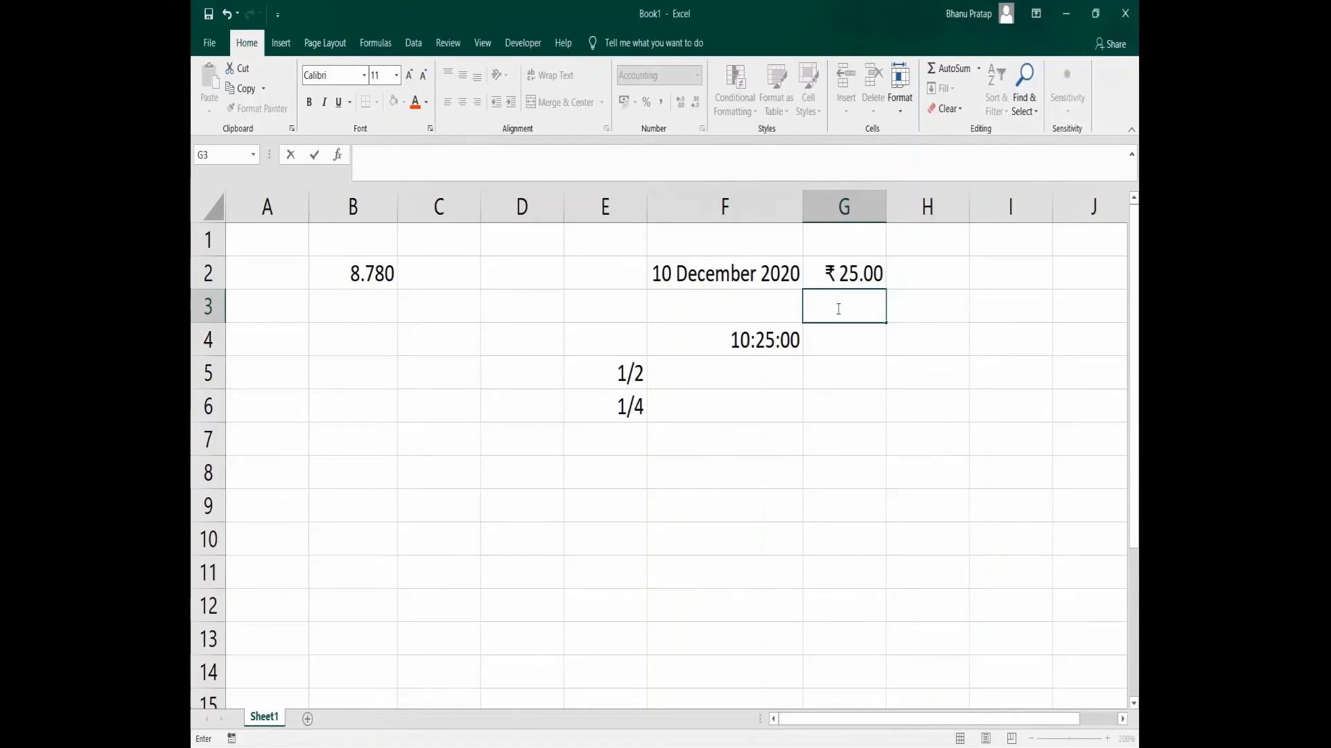
pyautogui.write('25')
pyautogui.press('Return')
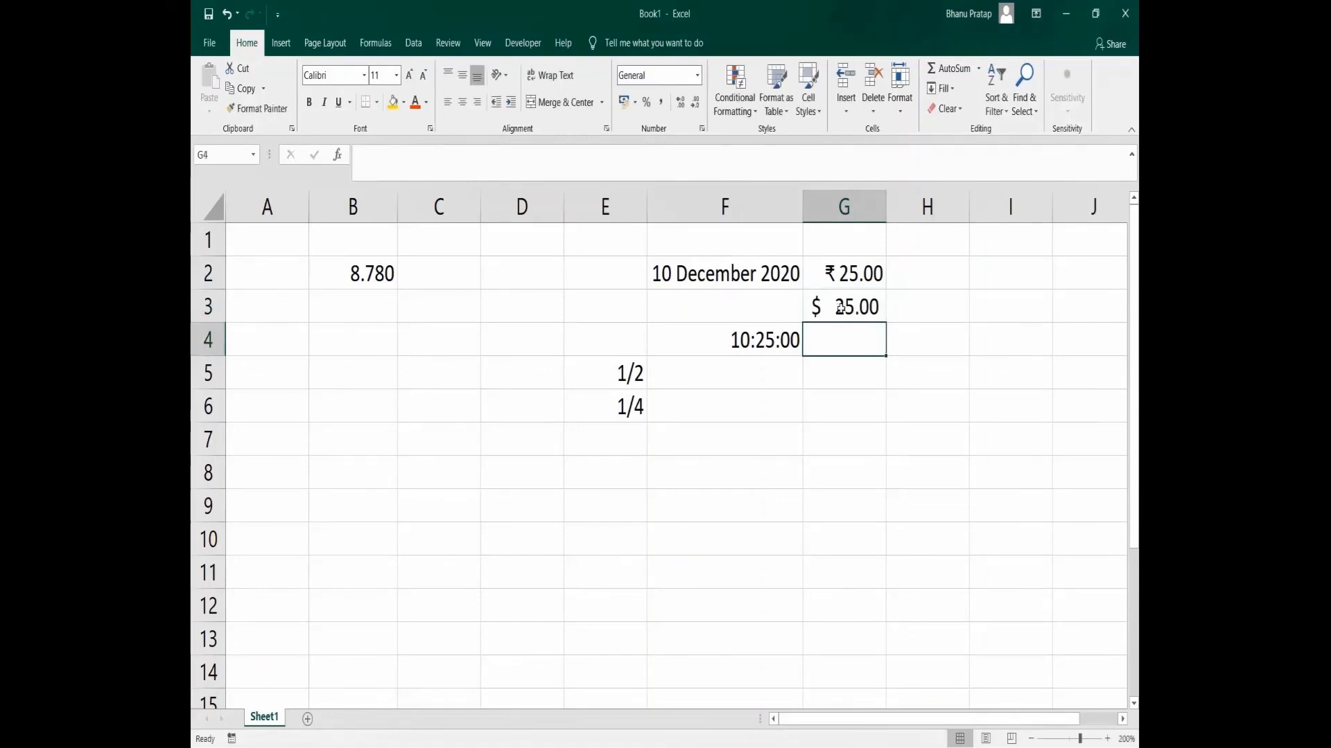
# Format H2 as Currency and enter the amount 45.
pyautogui.click(891, 281)
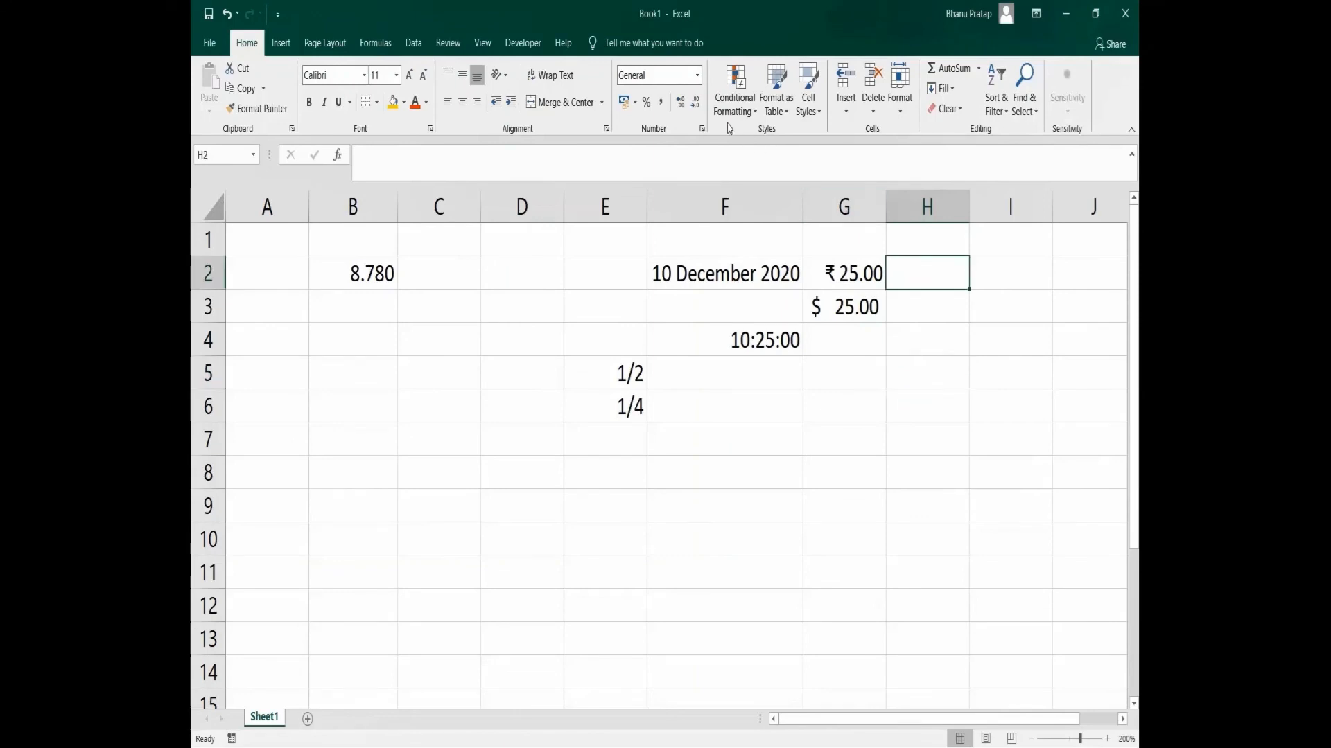
pyautogui.click(697, 74)
pyautogui.click(689, 193)
pyautogui.write('45')
pyautogui.press('Return')
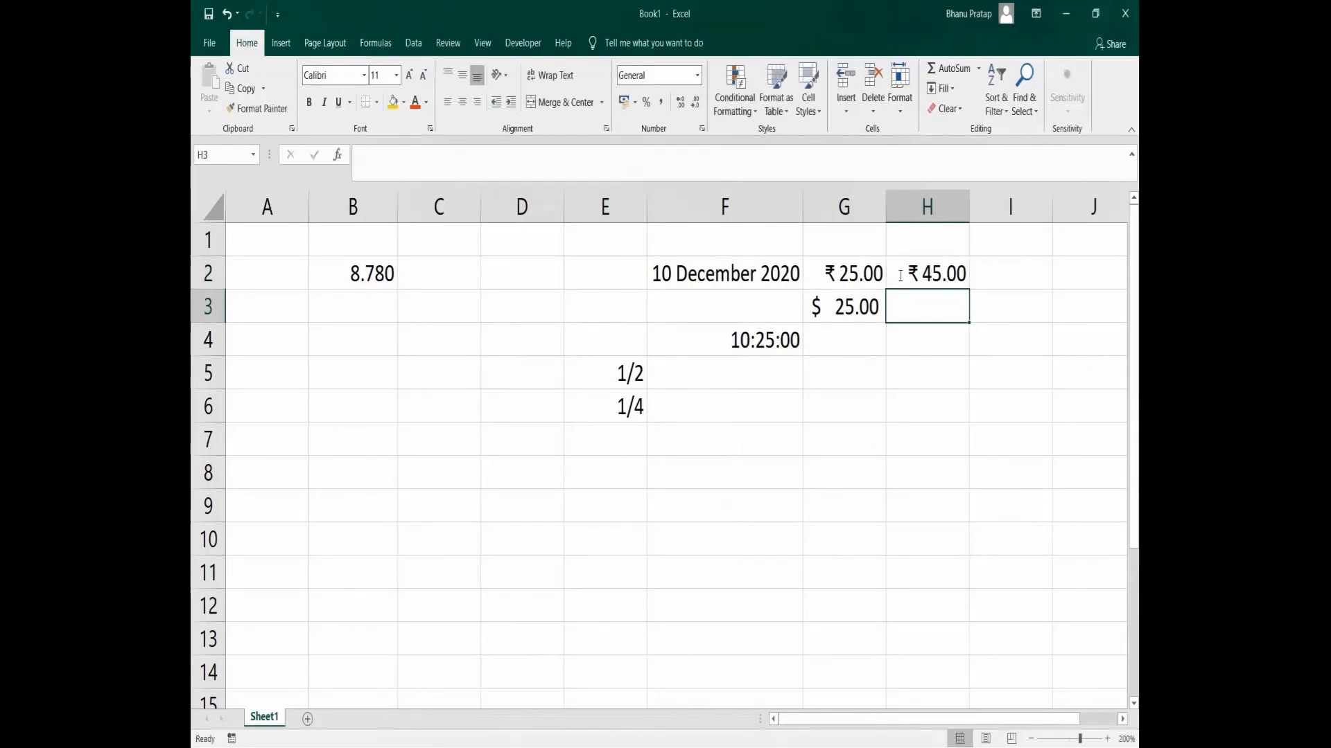
# Format H3 as Currency with the $ Cherokee (Cherokee, United States) symbol and enter 45.
pyautogui.click(696, 75)
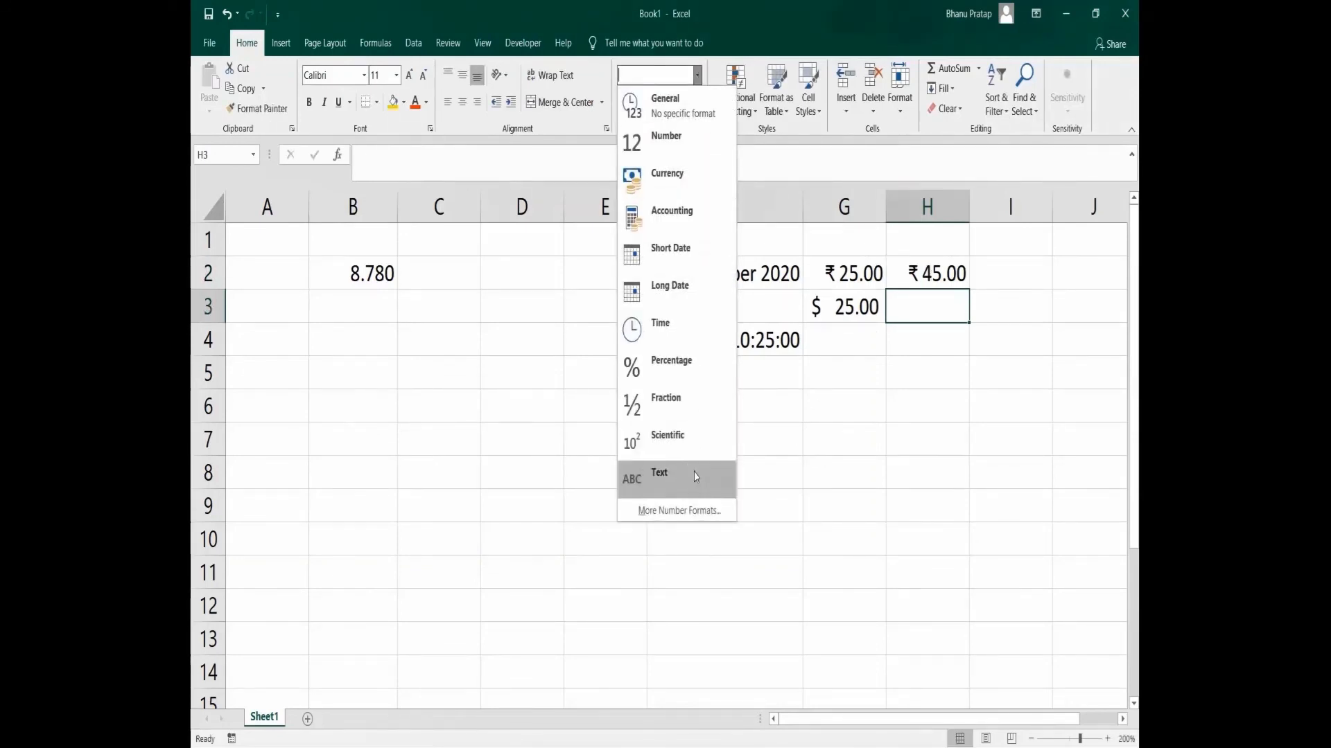
pyautogui.click(701, 512)
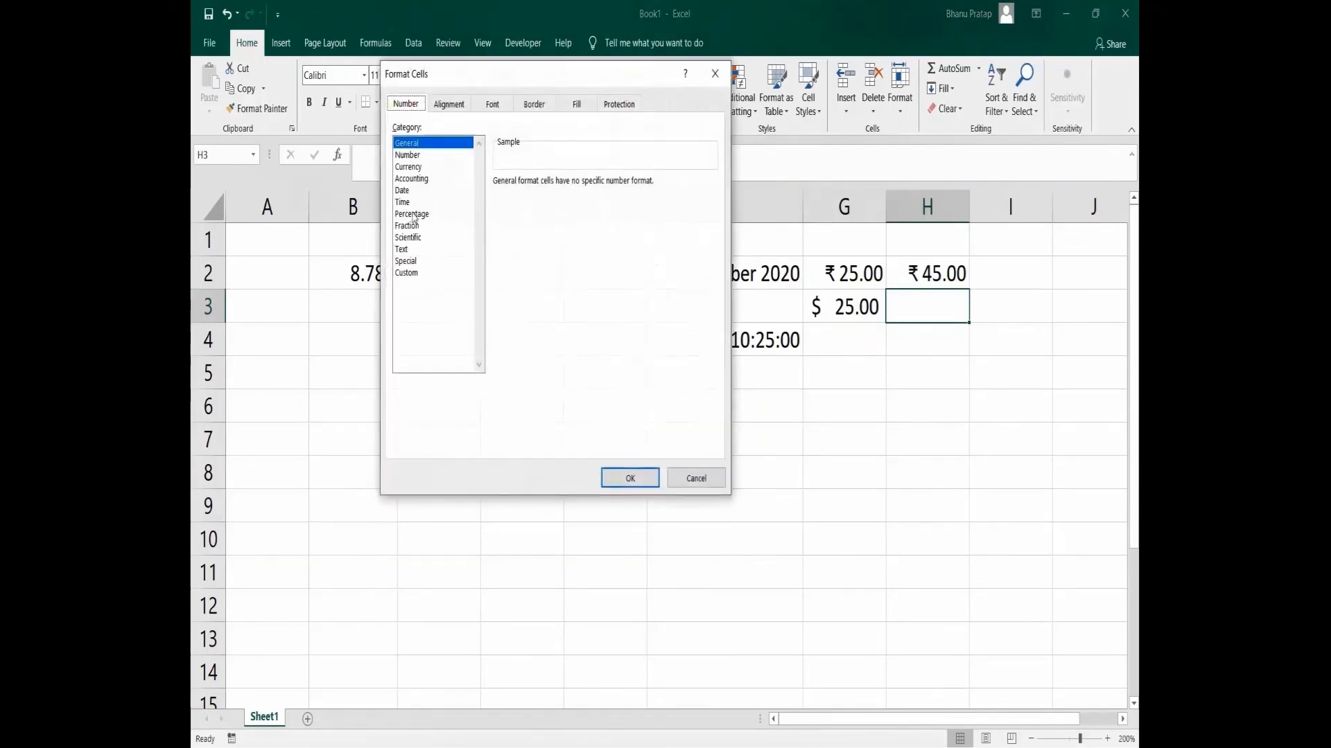
pyautogui.click(408, 166)
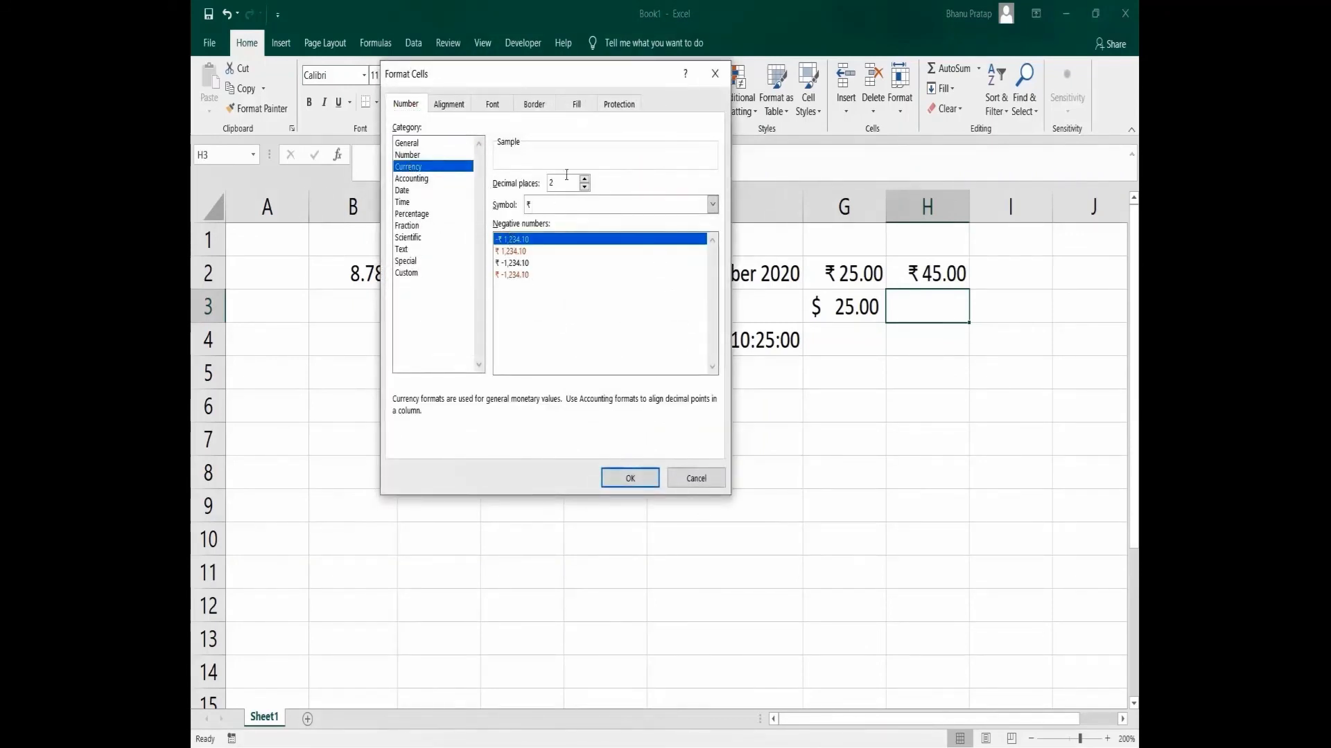
pyautogui.click(712, 204)
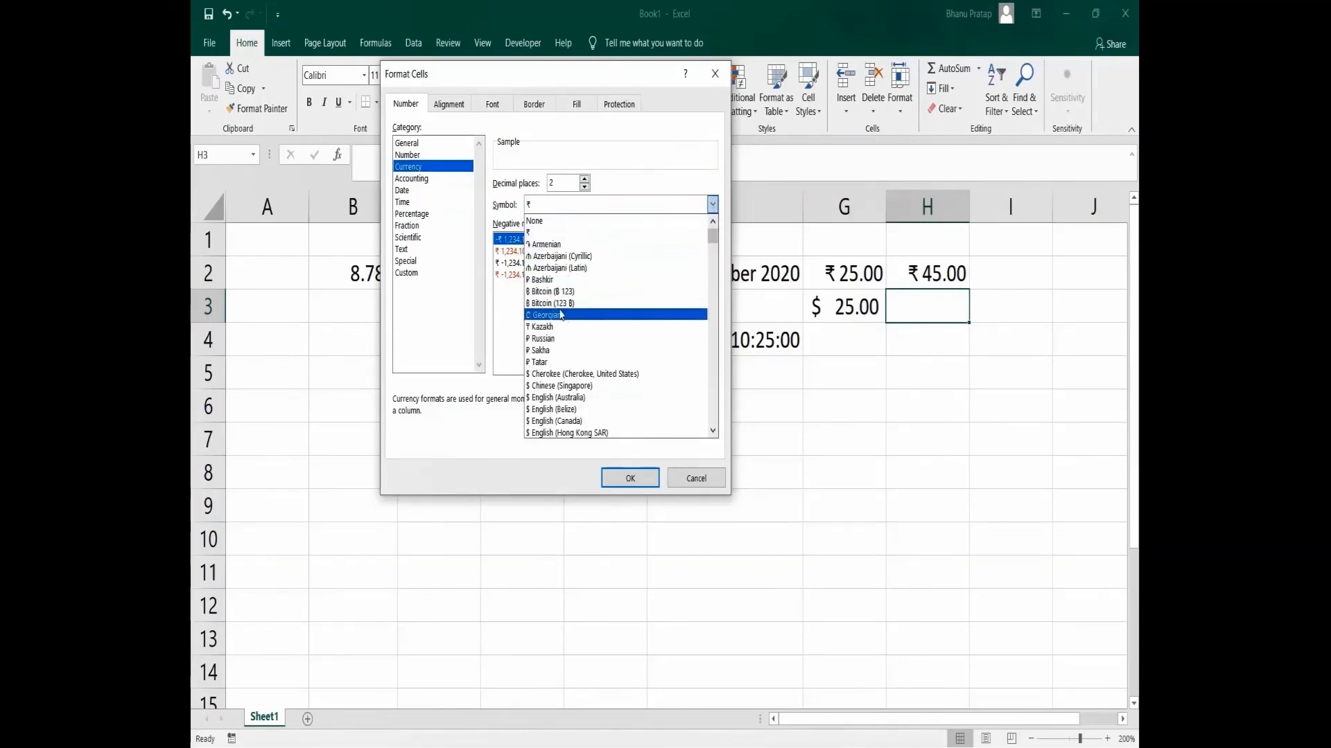
pyautogui.scroll(-2, 574, 332)
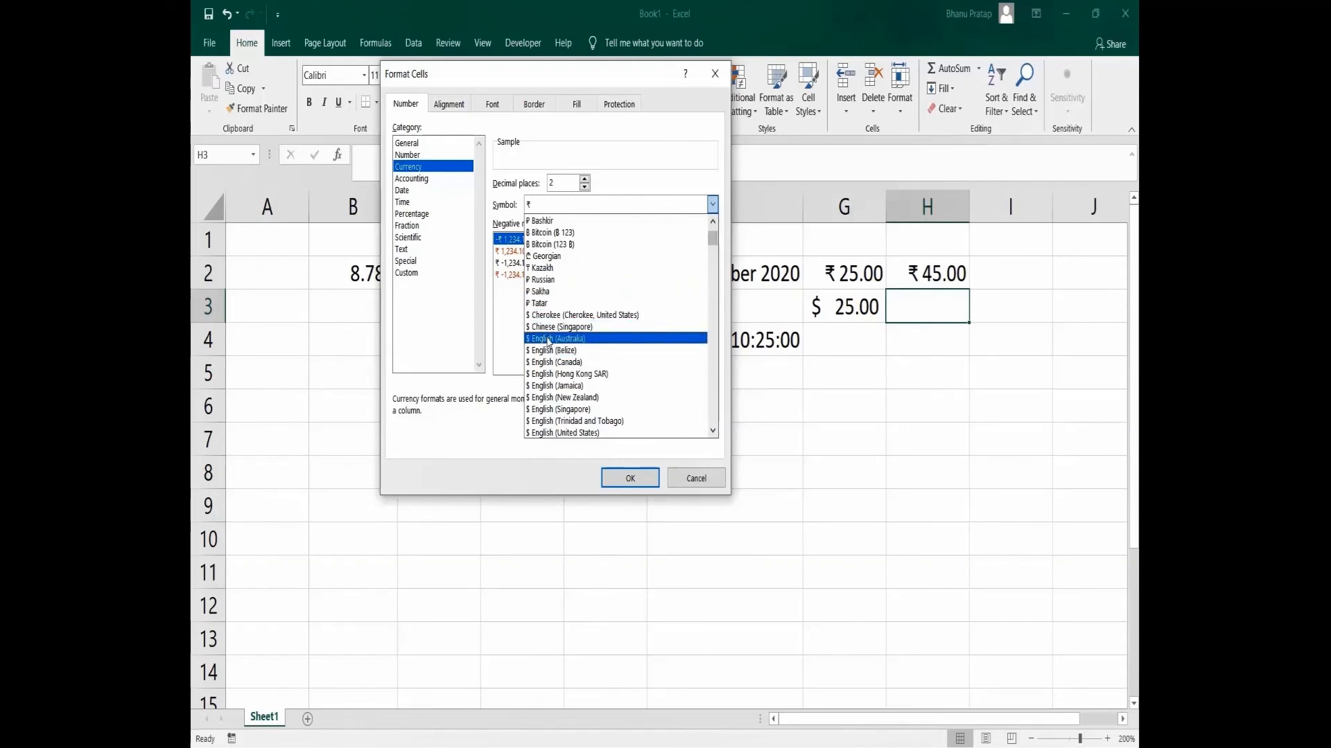
pyautogui.click(547, 341)
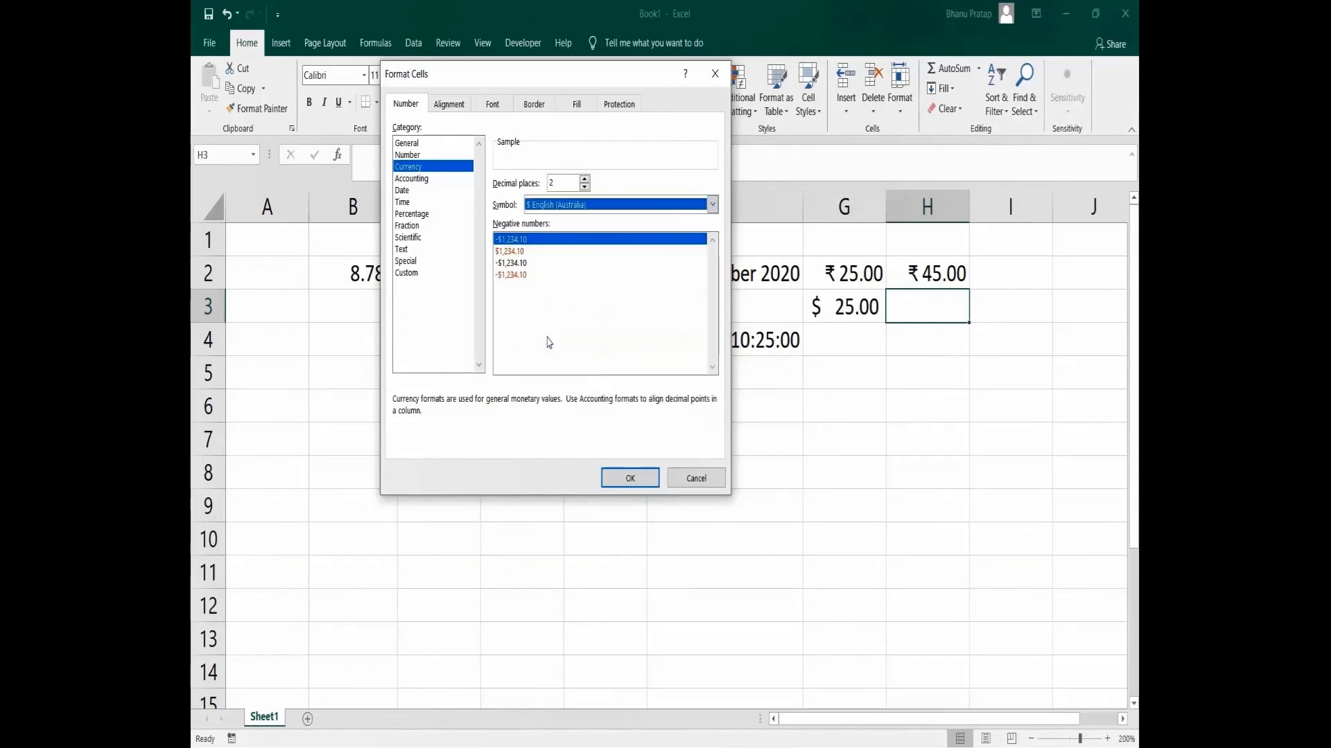
pyautogui.click(690, 205)
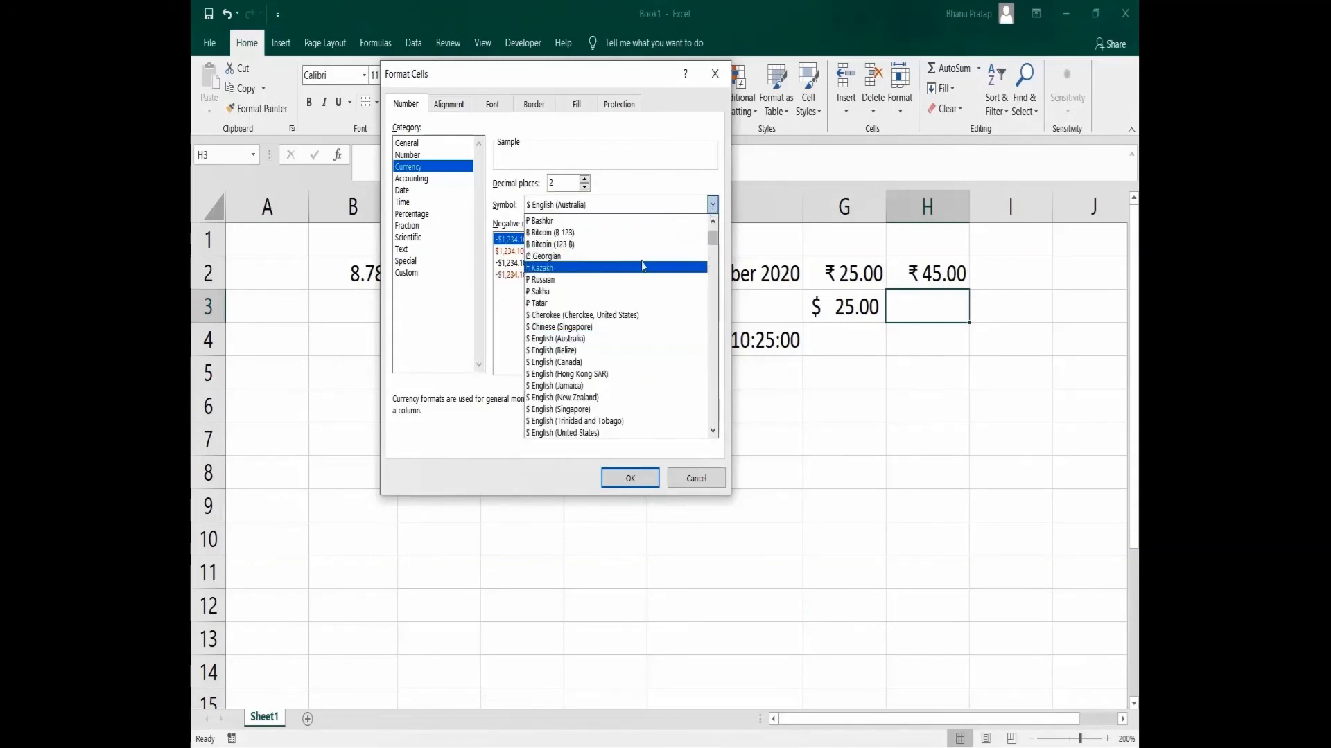
pyautogui.click(545, 315)
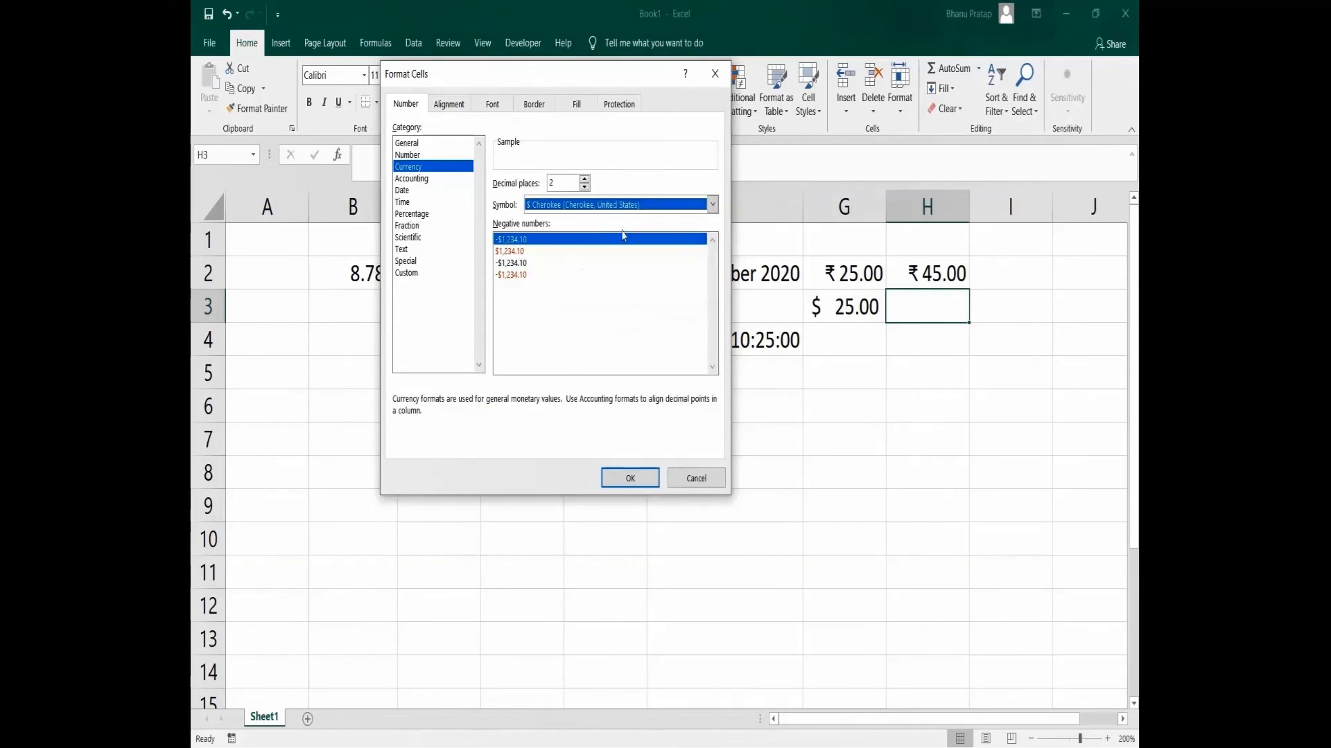
pyautogui.click(620, 476)
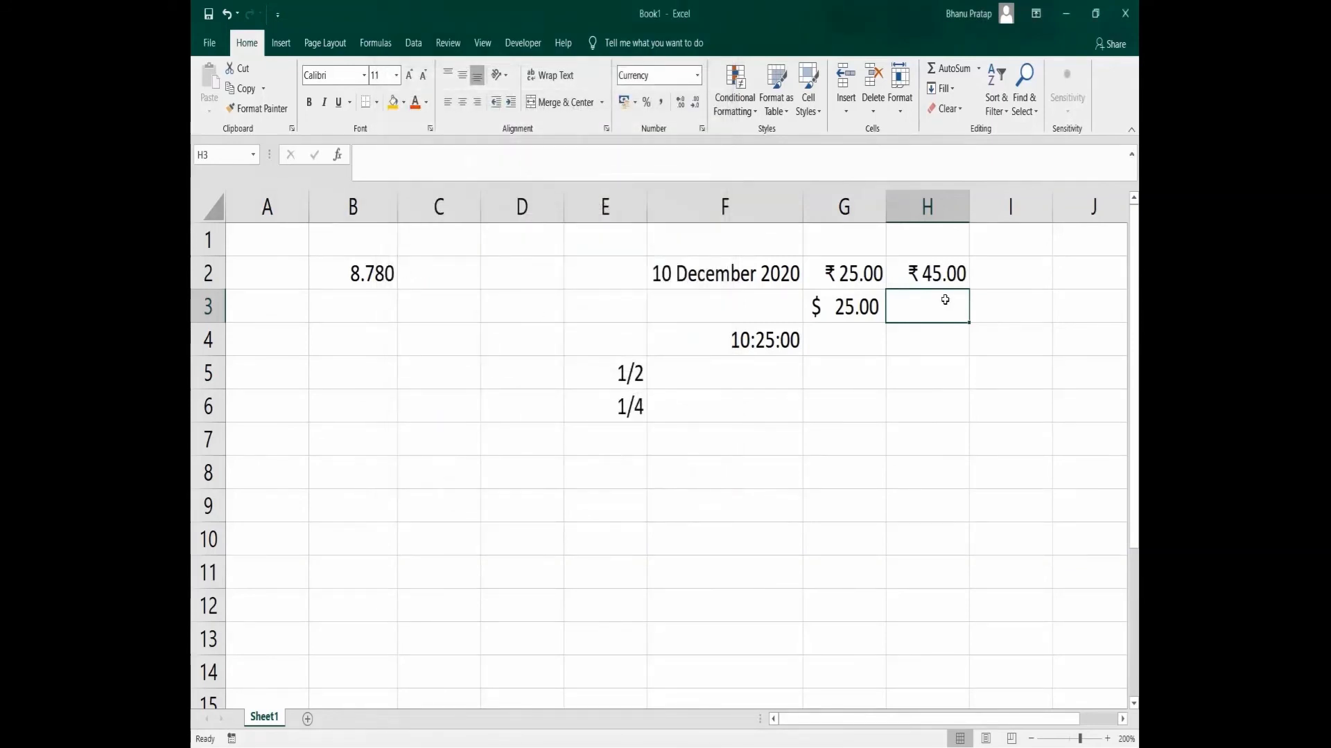
pyautogui.write('45')
pyautogui.press('Return')
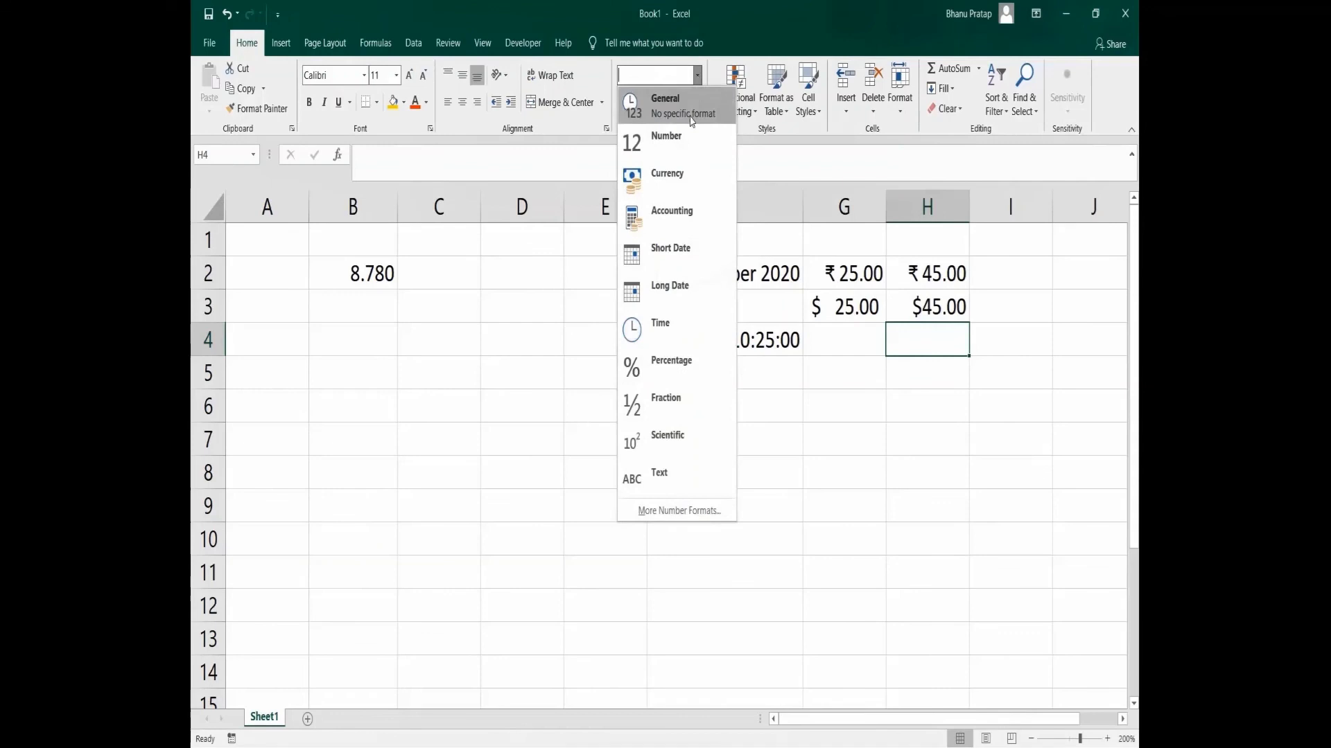
# Format H4 as Accounting and enter the amount 45.
pyautogui.click(682, 215)
pyautogui.write('45')
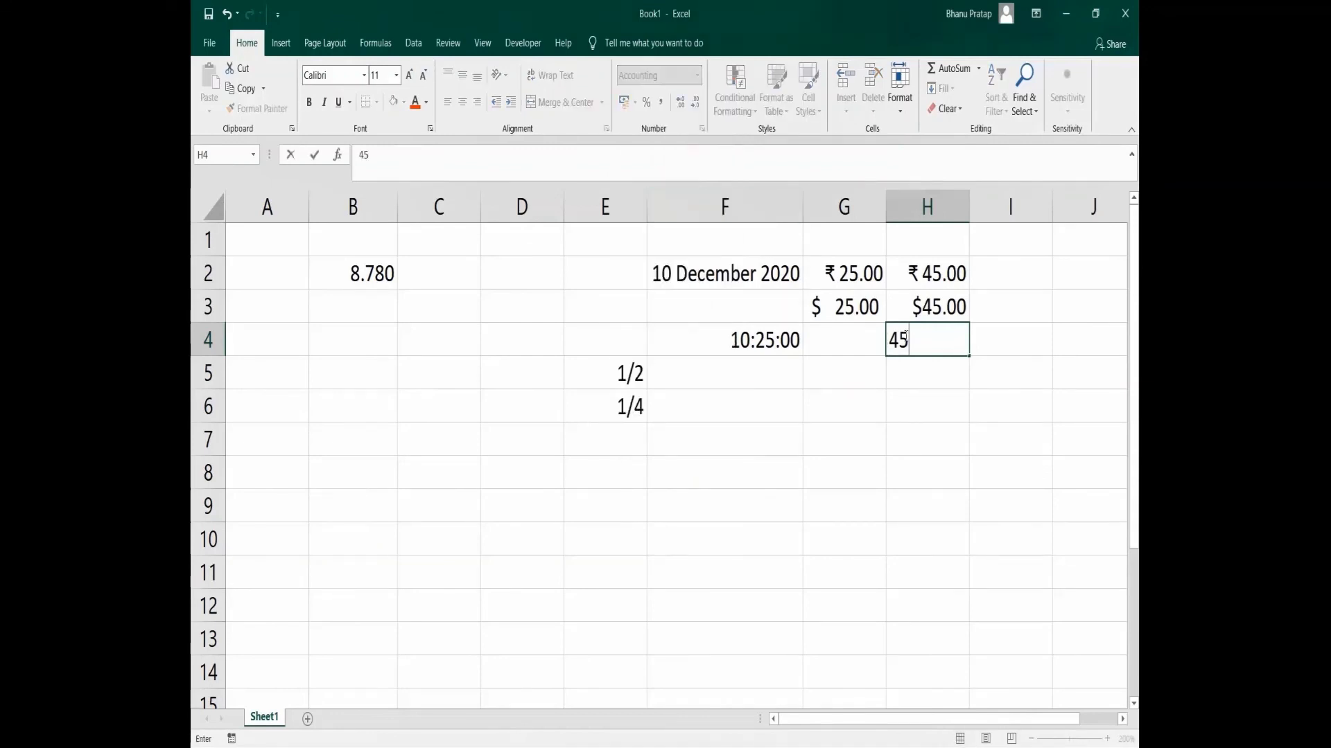
pyautogui.press('Return')
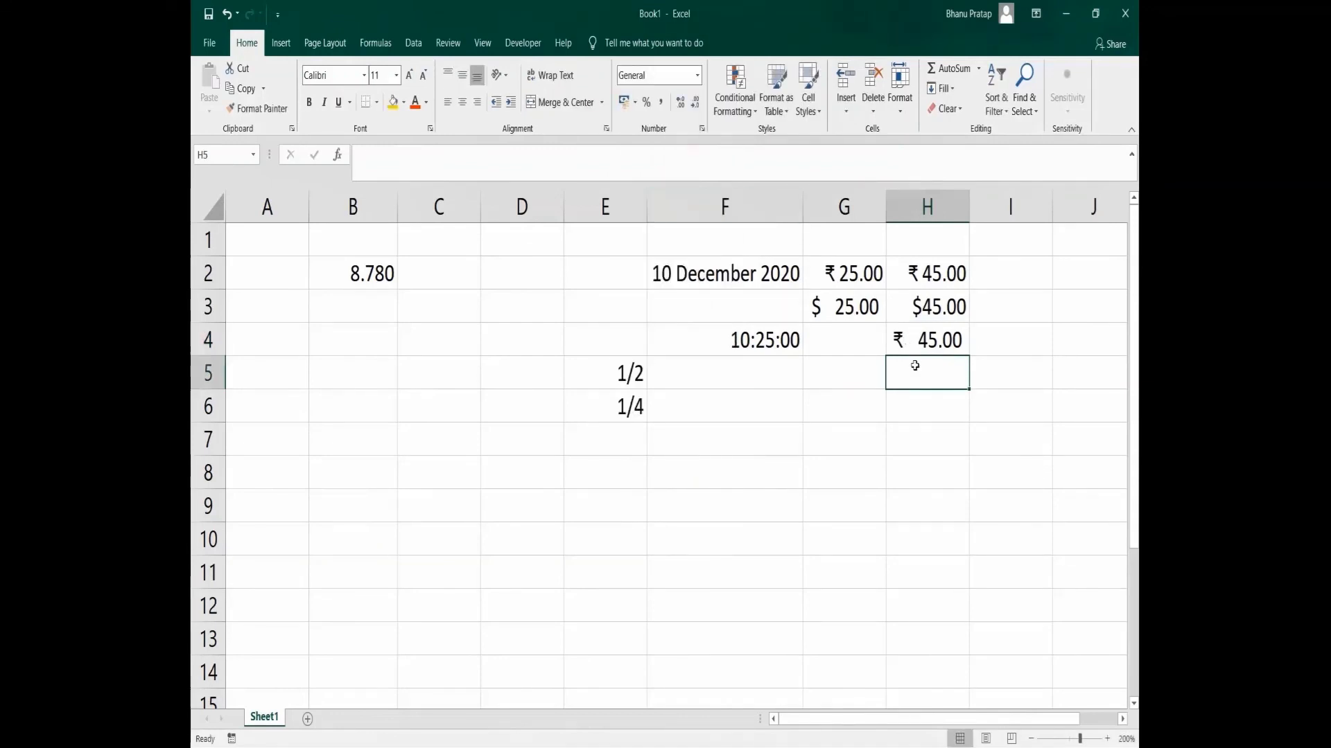
# Enter 65 in H5 and apply the Accounting number format to the filled cell.
pyautogui.write('45')
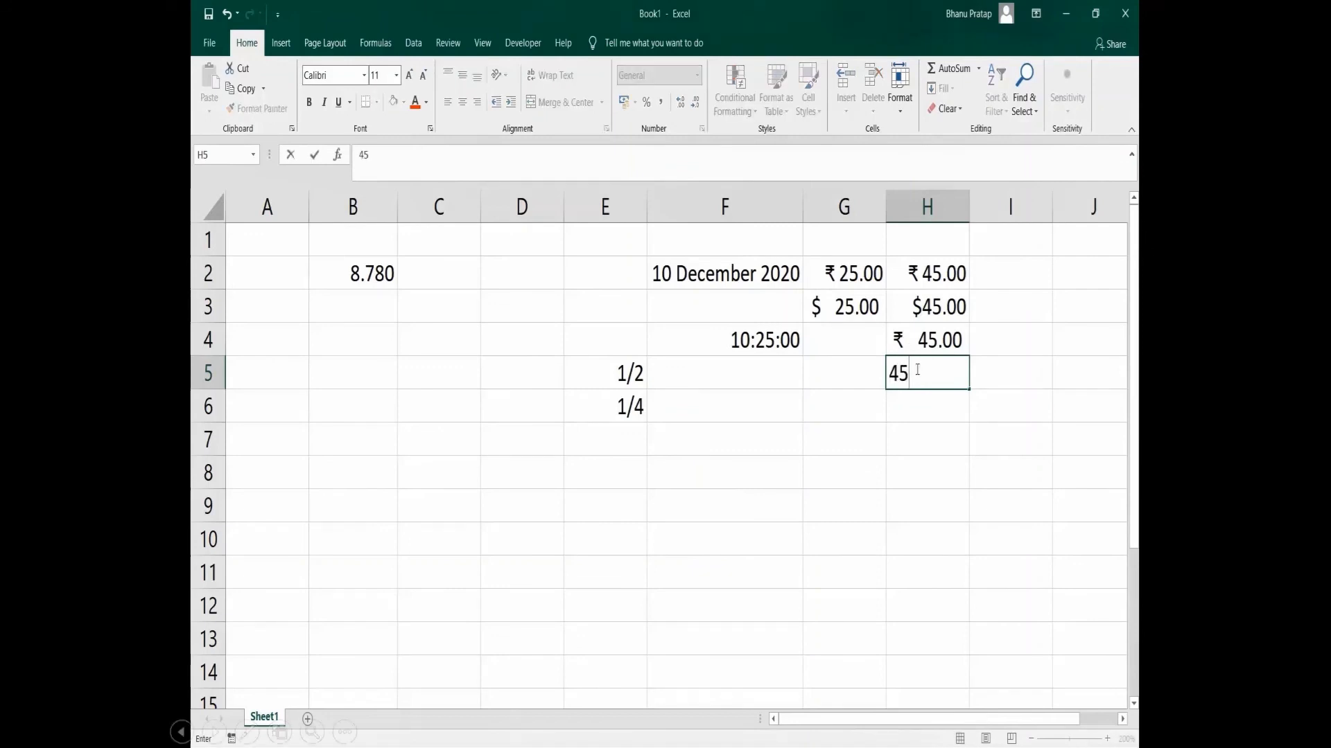
pyautogui.press('BackSpace')
pyautogui.write('65')
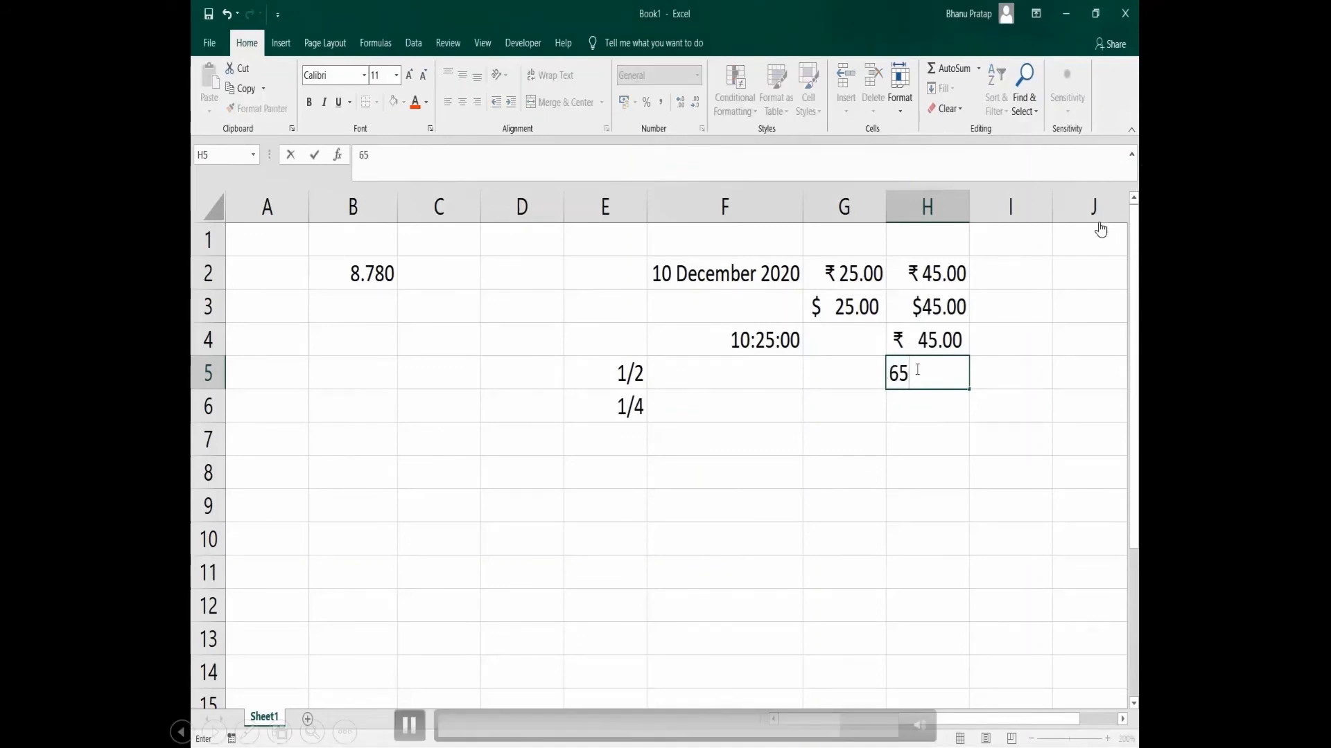
pyautogui.press('Return')
pyautogui.click(917, 366)
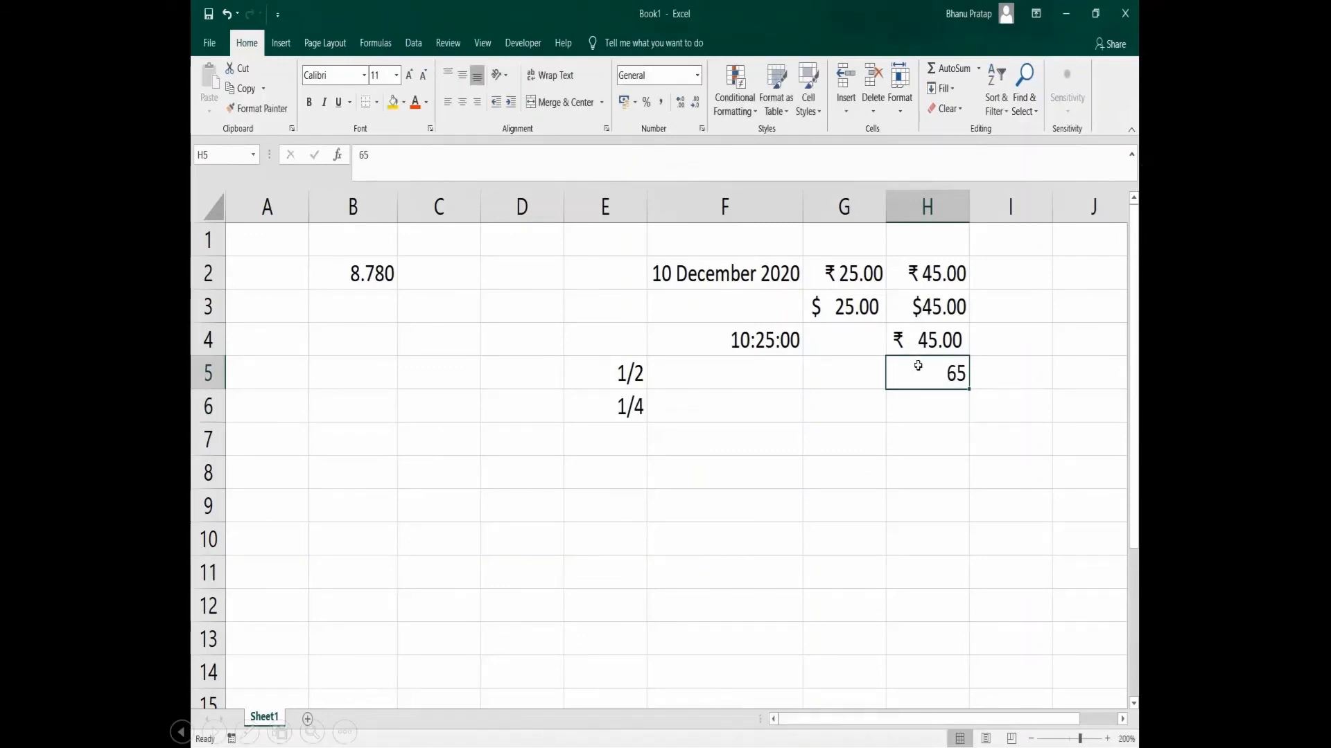
pyautogui.click(696, 77)
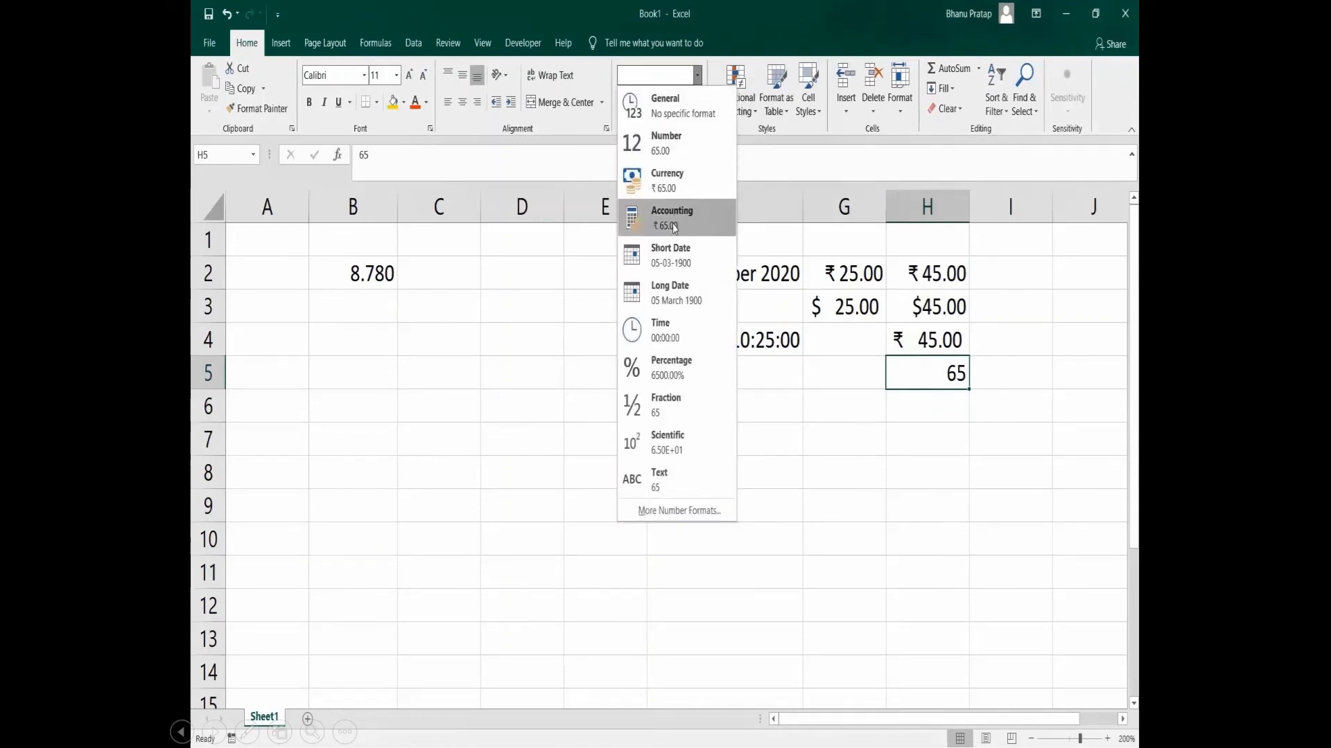
pyautogui.click(671, 234)
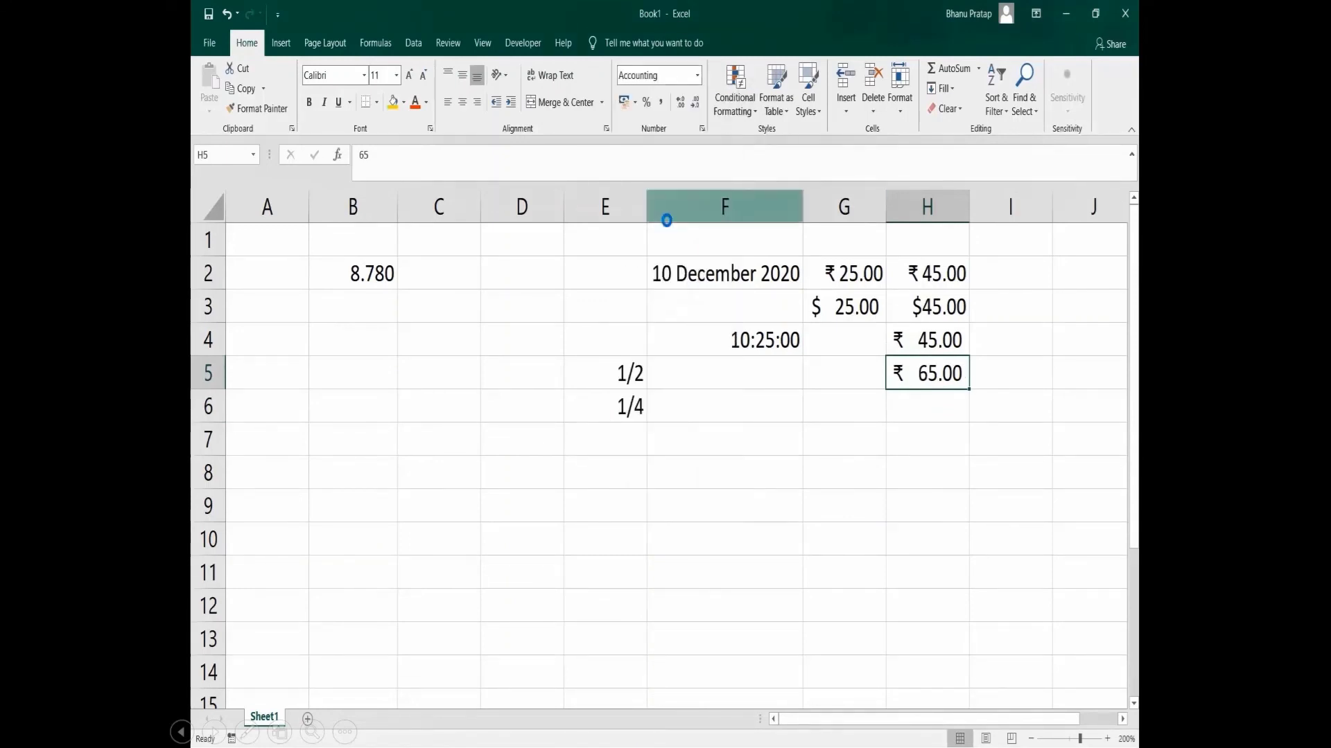
pyautogui.press('Return')
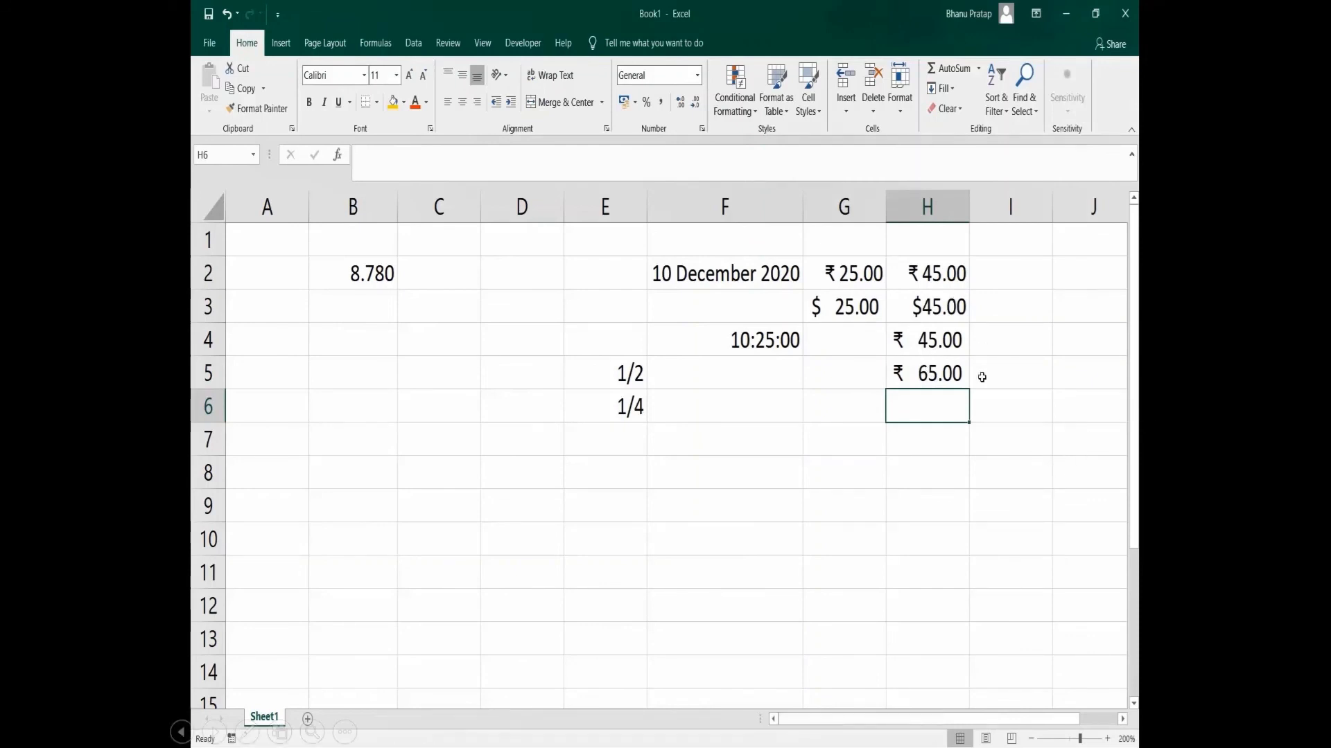
pyautogui.click(641, 516)
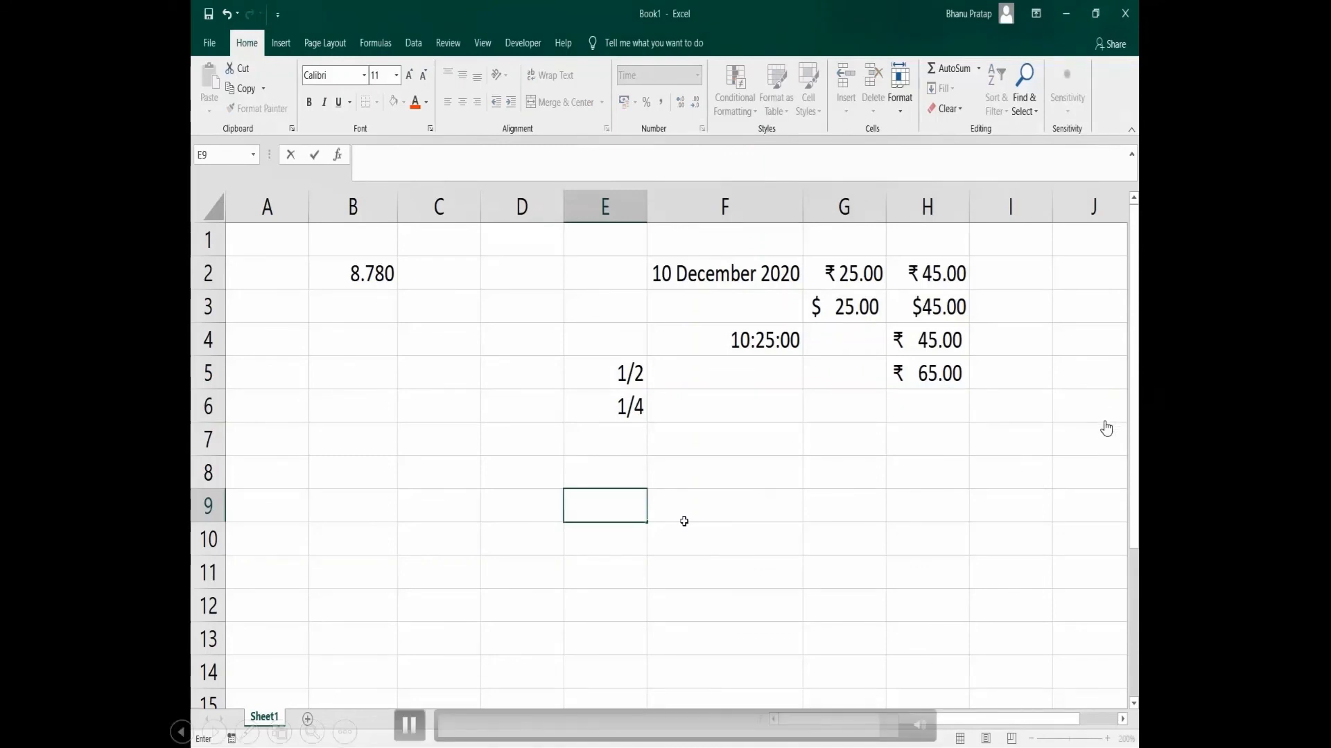
pyautogui.click(1106, 496)
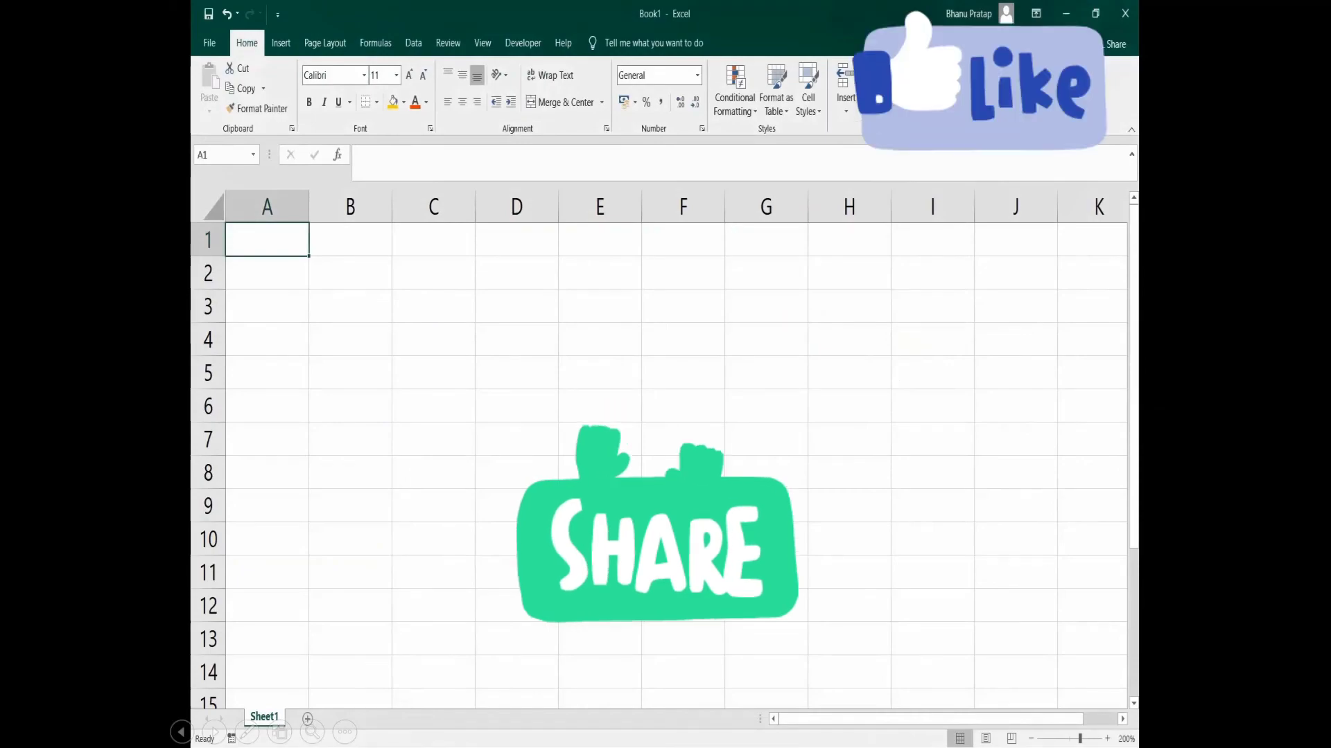